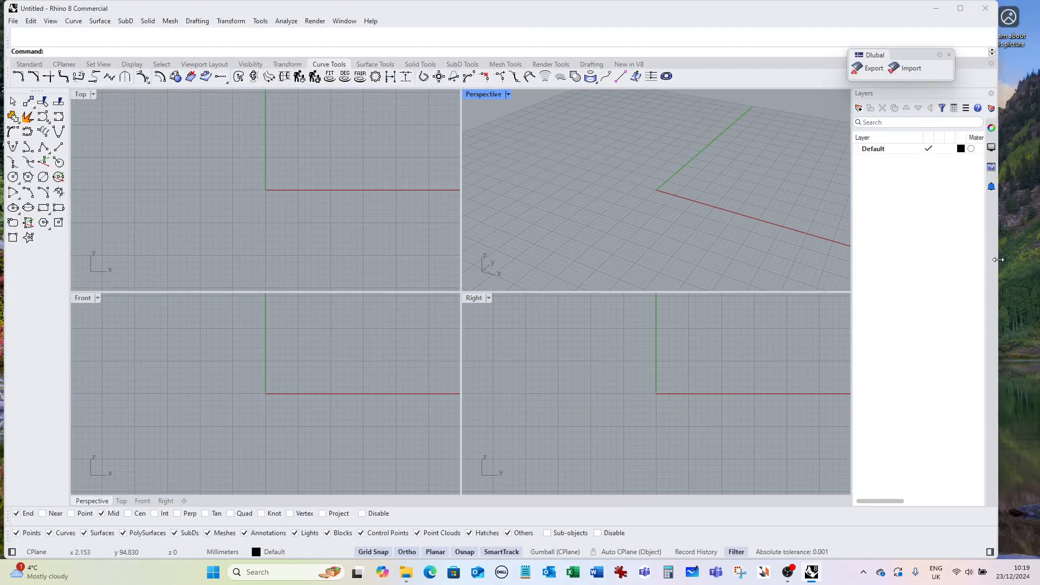
Shrink the Rhino window to occupy the left half of the screen.
drag(999, 260, 584, 258)
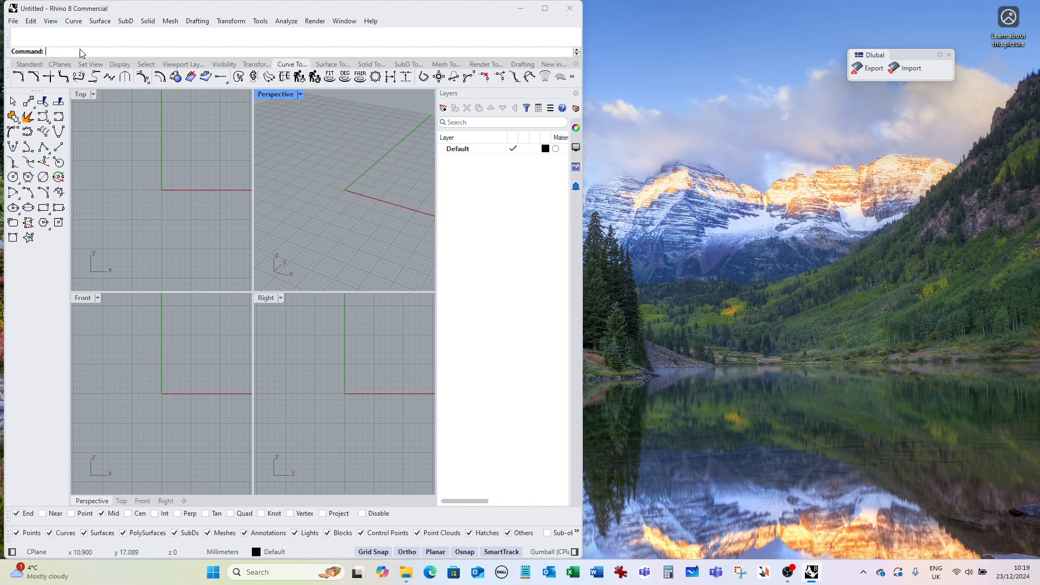
Try to launch Grasshopper from the command line.
text(sshoop)
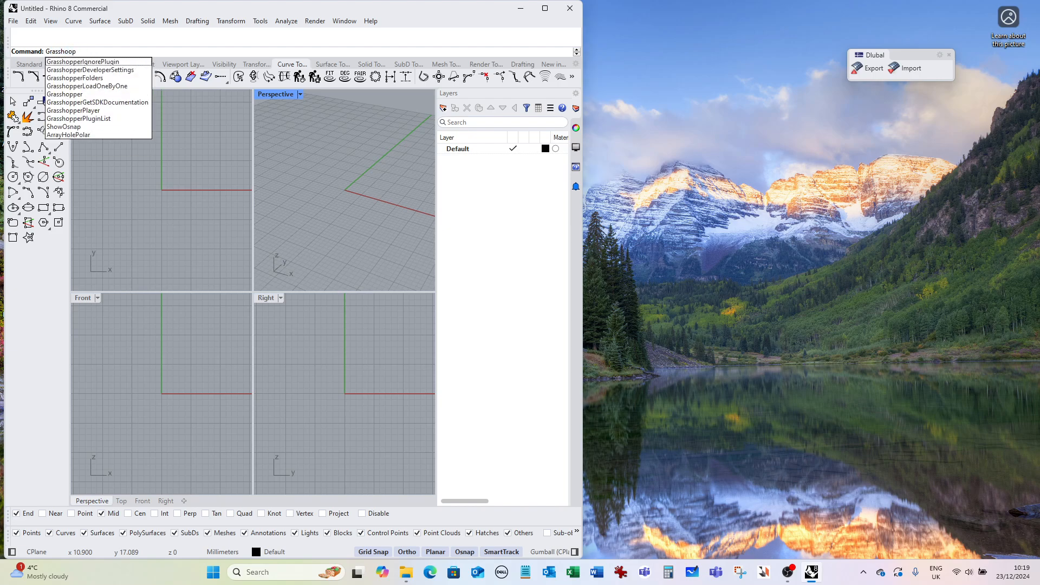
key(BackSpace)
key(BackSpace)
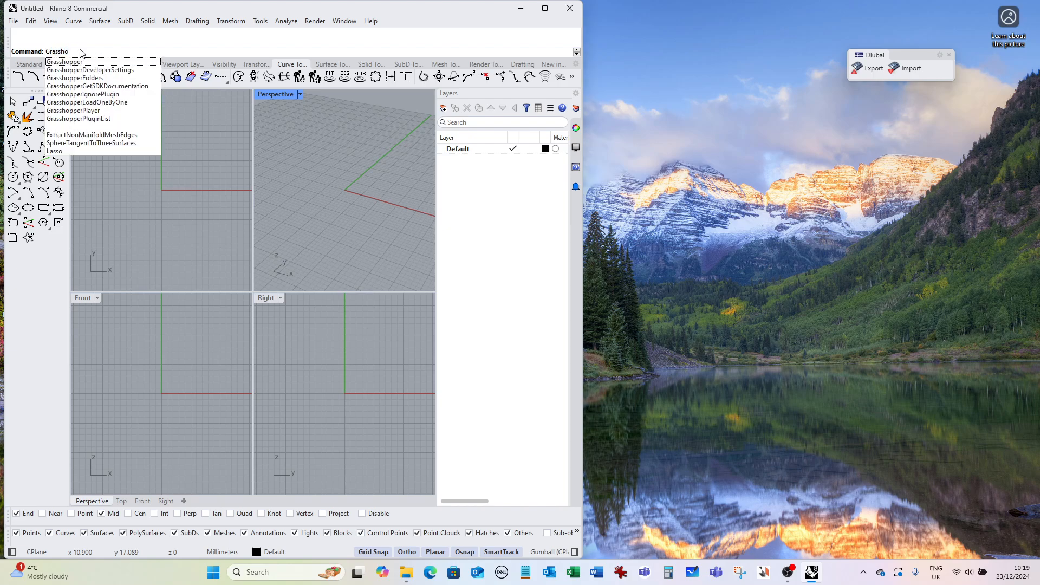
text(ppy)
key(Return)
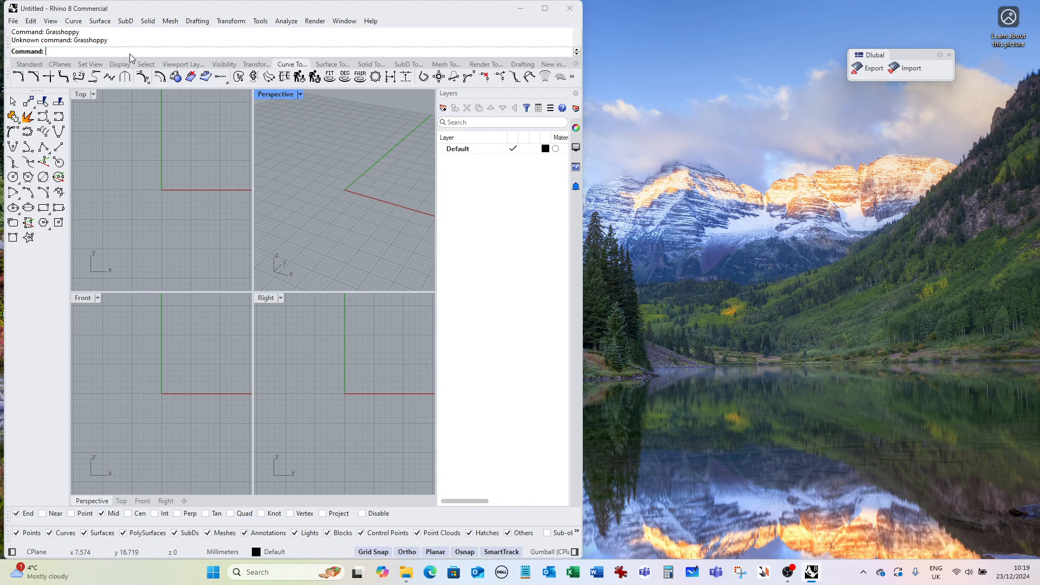
Launch Grasshopper and close its getting-started tutorial browser.
text(Grasshopper)
key(Return)
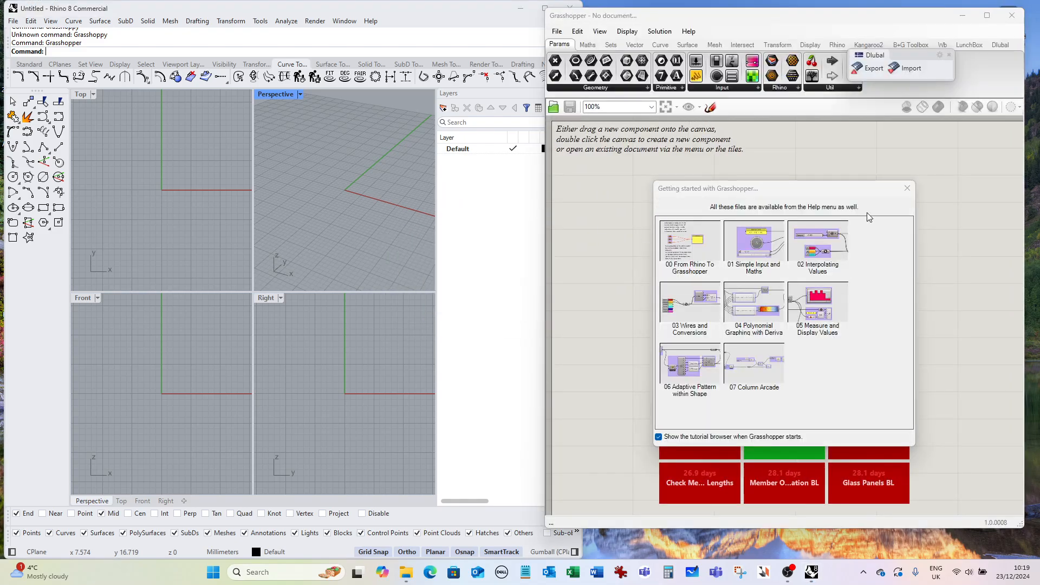
click(906, 188)
Widen the Grasshopper window so it fills the right half of the screen.
scroll(674, 233, down, 2)
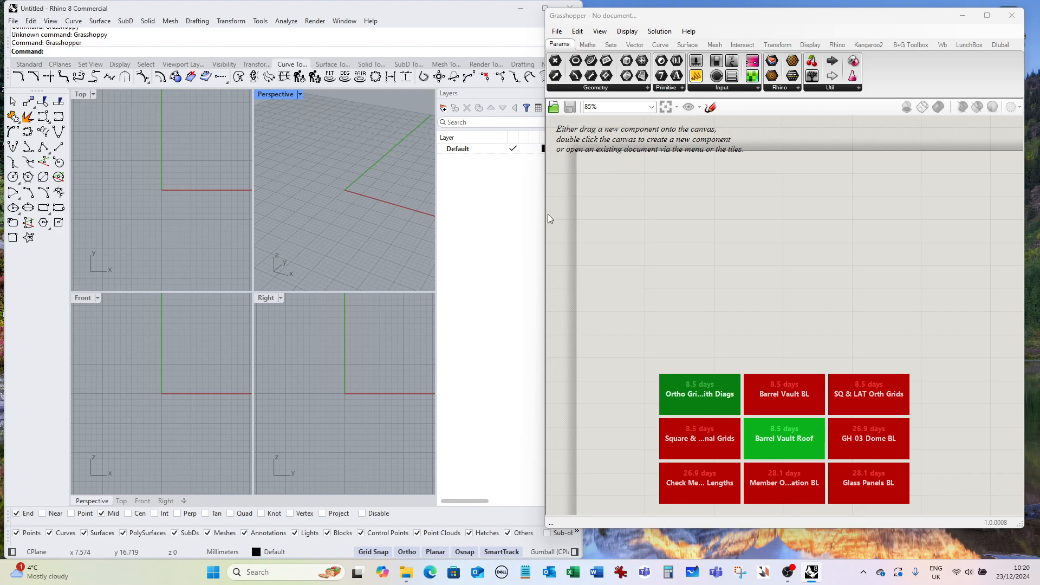
drag(546, 214, 512, 208)
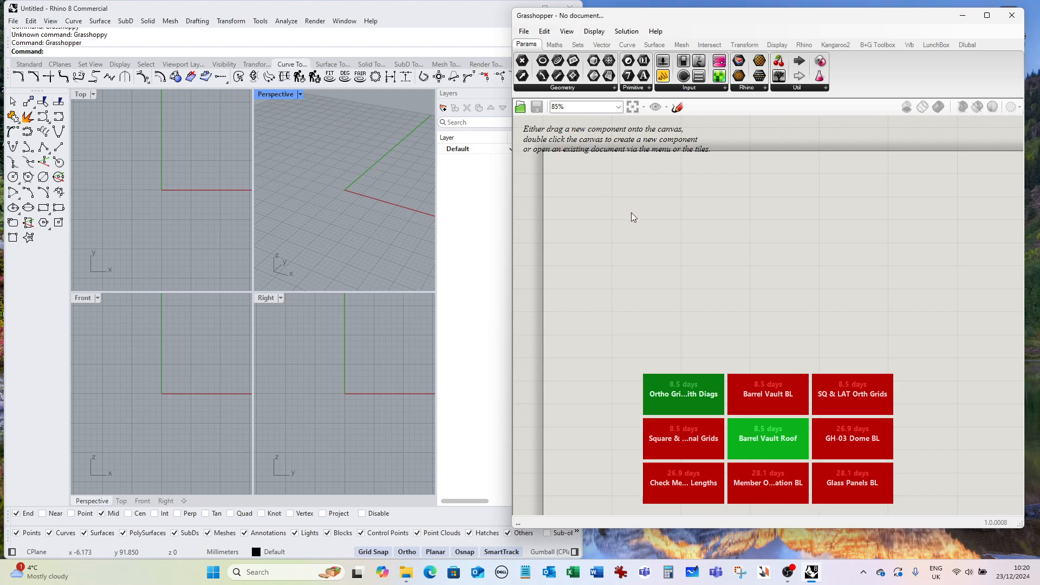
Maximize the Perspective viewport in Rhino.
click(347, 184)
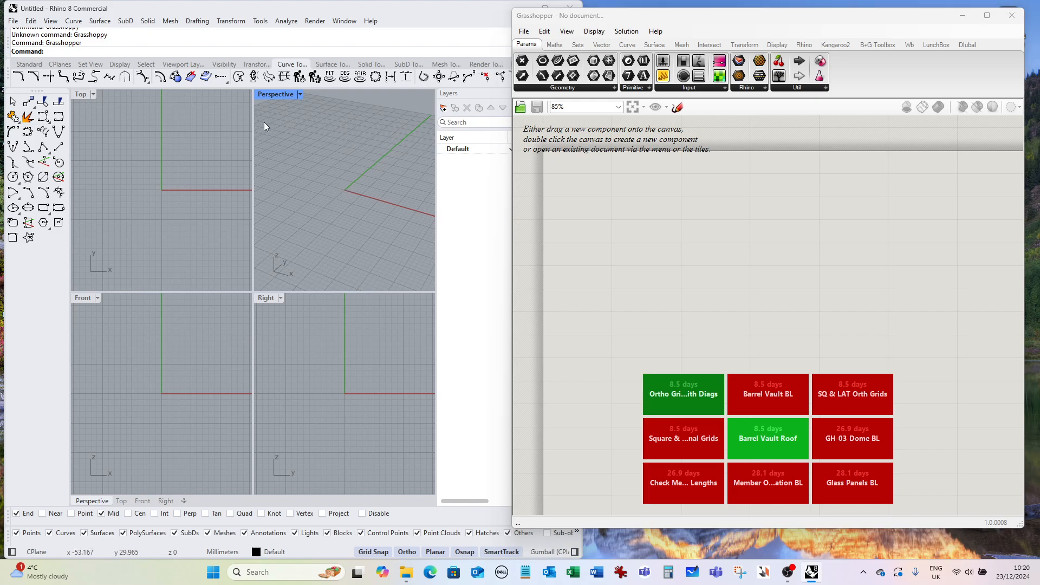
double_click(285, 95)
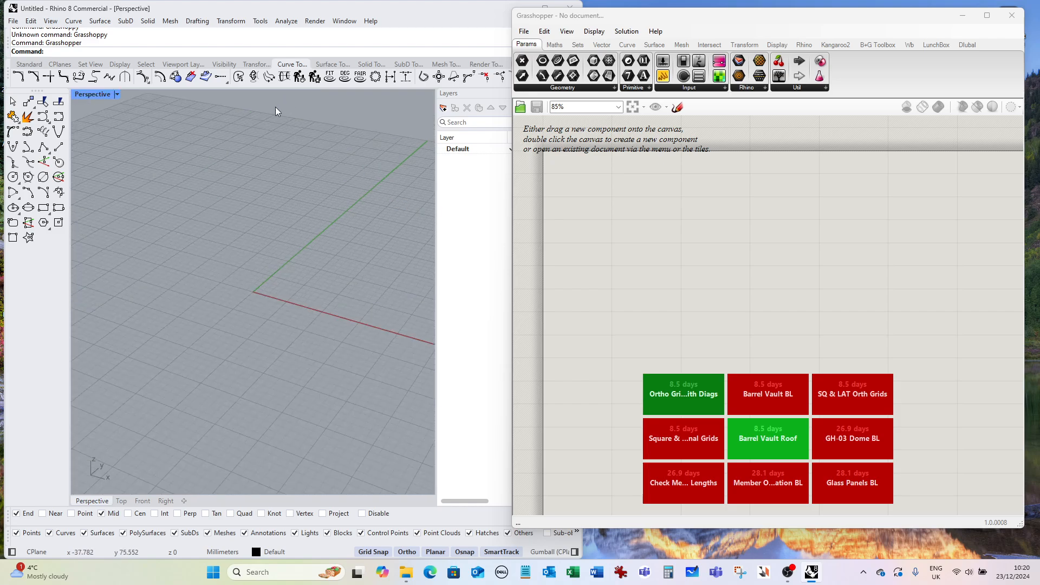
scroll(191, 190, down, 3)
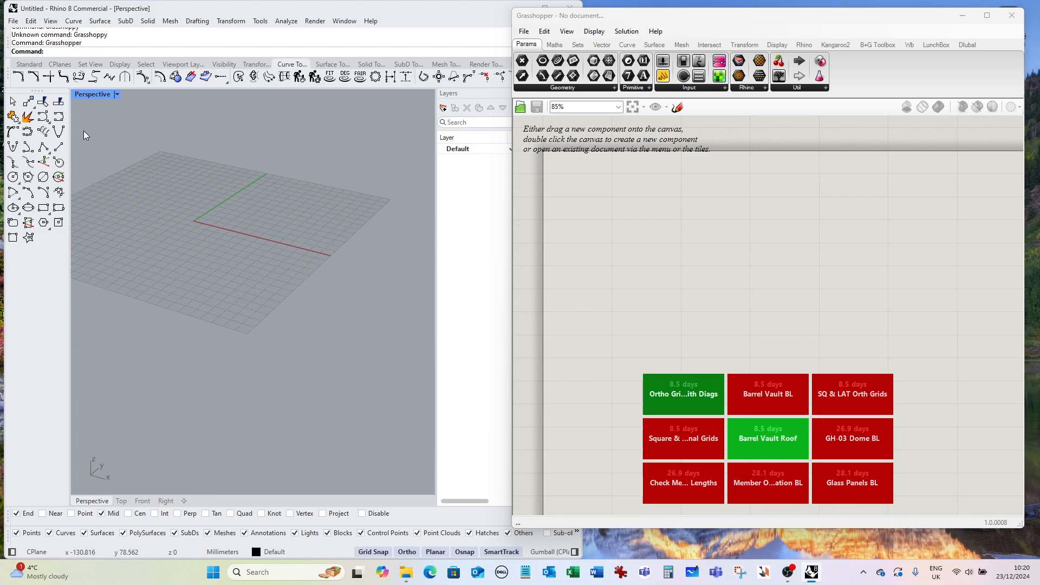
Draw a 20000 mm line starting at the origin along the x-axis.
click(58, 146)
scroll(217, 228, up, 5)
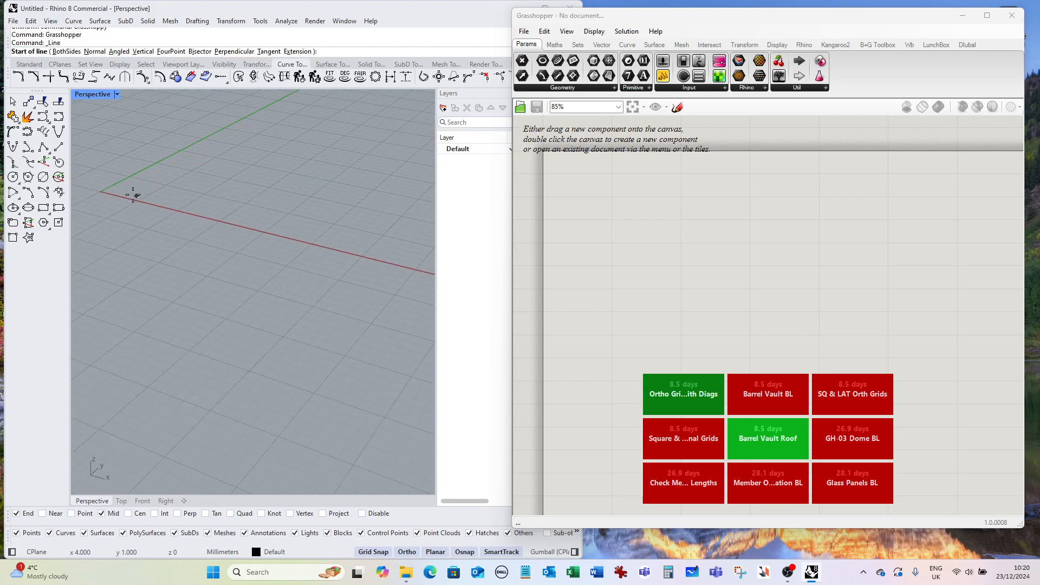
click(101, 191)
scroll(103, 192, down, 1)
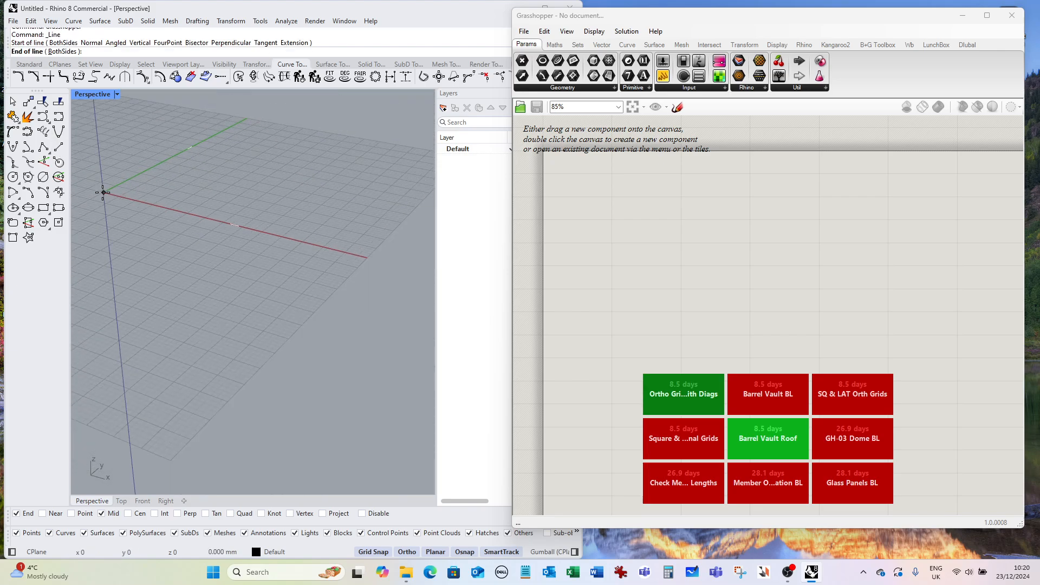
scroll(103, 192, down, 3)
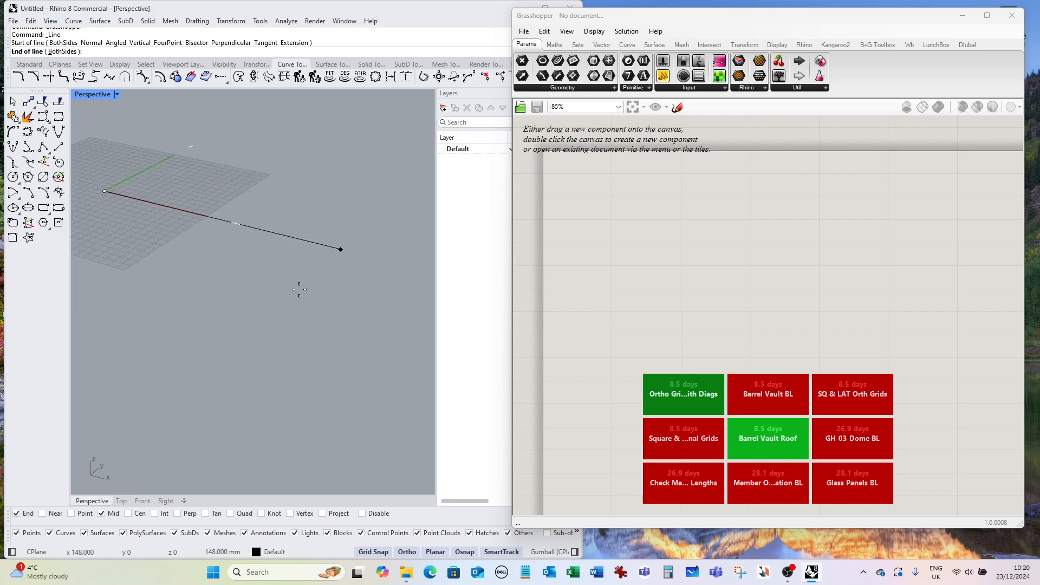
text(20)
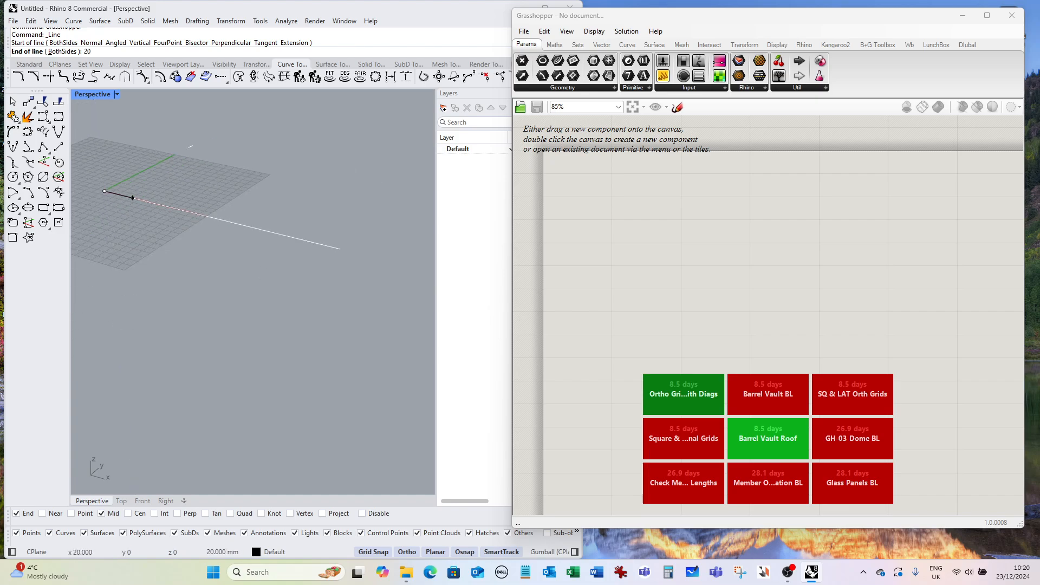
text(000)
key(Return)
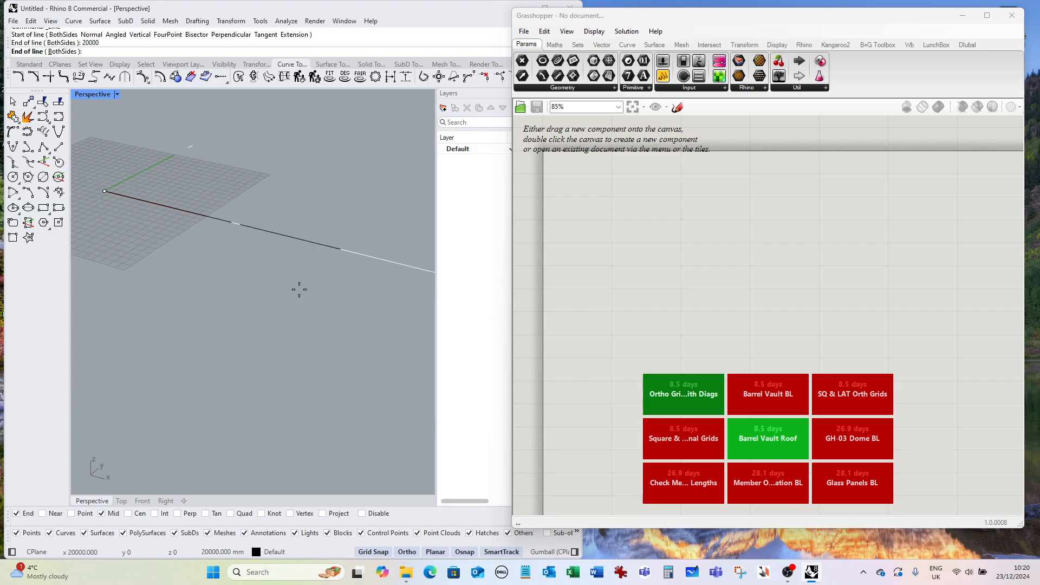
click(339, 303)
scroll(248, 252, down, 5)
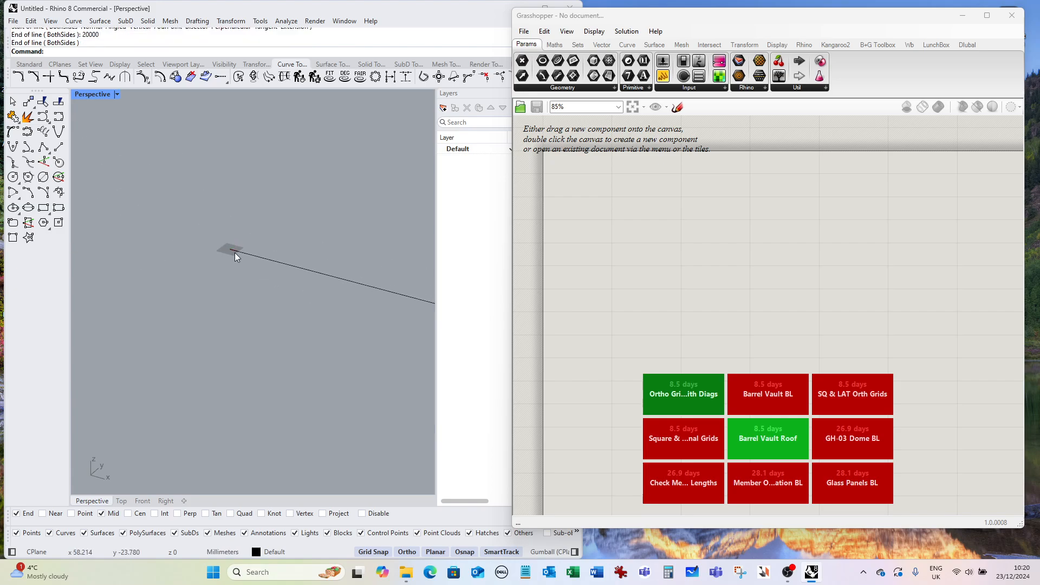
Copy the line 10000 mm along the y-axis to create a parallel line.
scroll(229, 249, down, 3)
scroll(272, 279, up, 6)
scroll(281, 271, down, 3)
text(Copy)
key(Return)
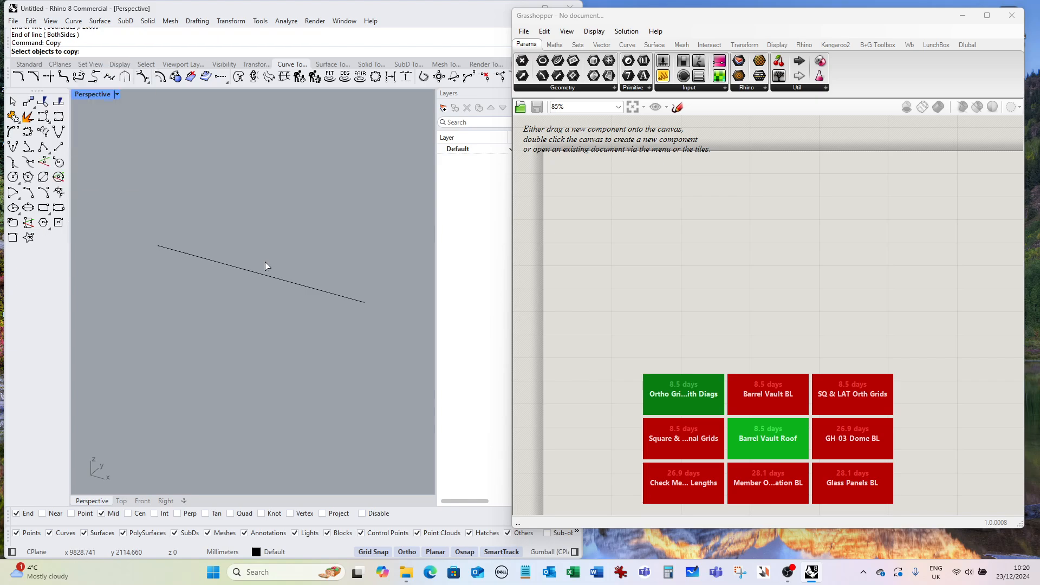
click(254, 269)
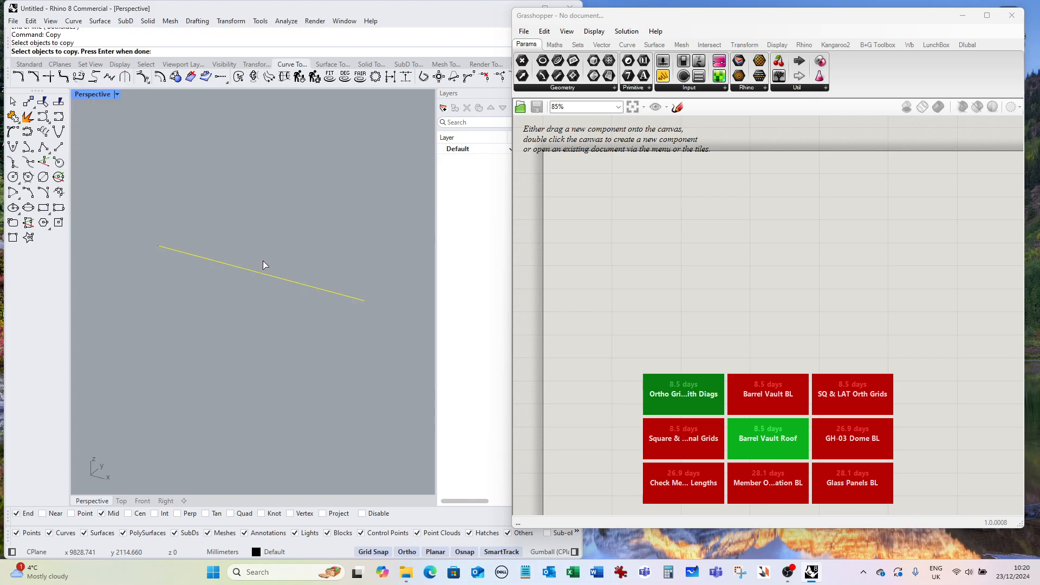
key(Return)
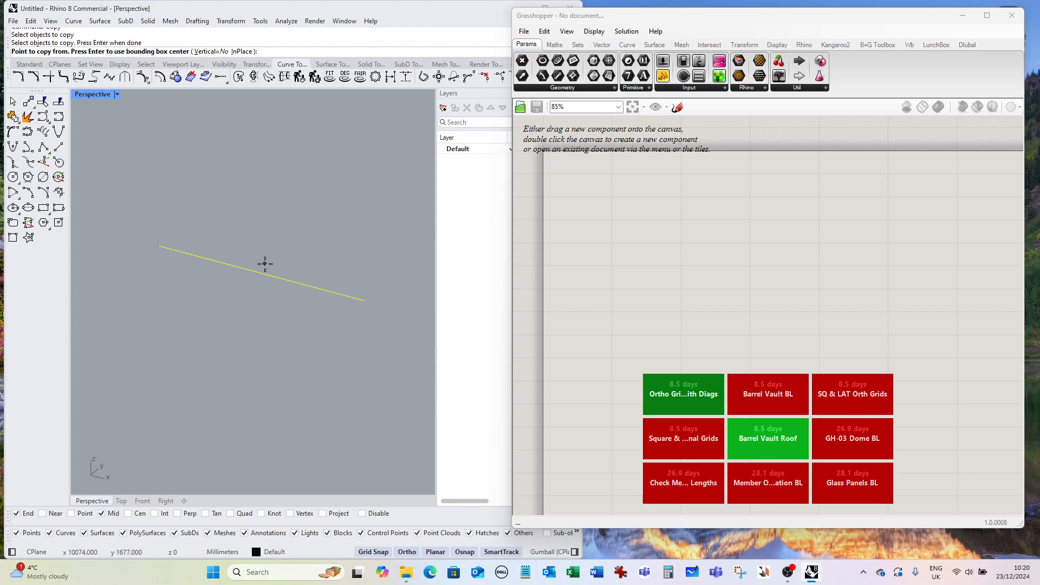
click(264, 265)
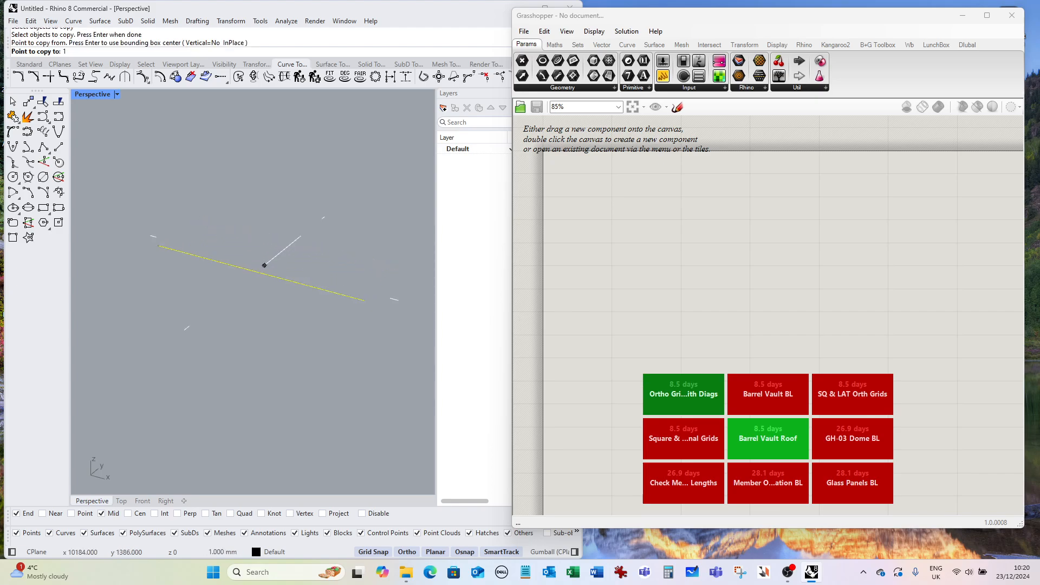
text(10000)
key(Return)
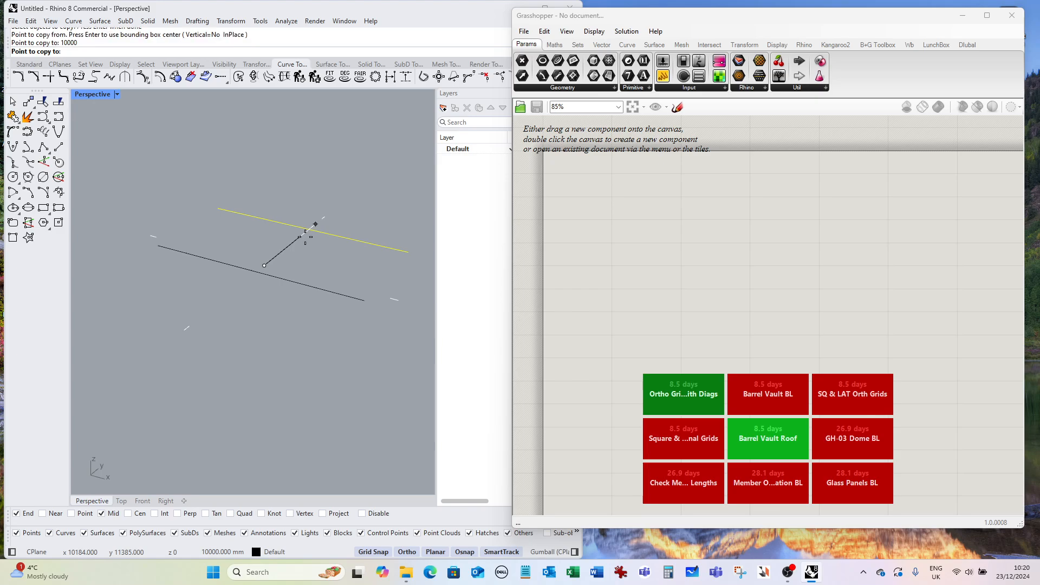
click(316, 224)
key(Return)
Place a Curve parameter on the Grasshopper canvas via the component search.
scroll(213, 230, down, 3)
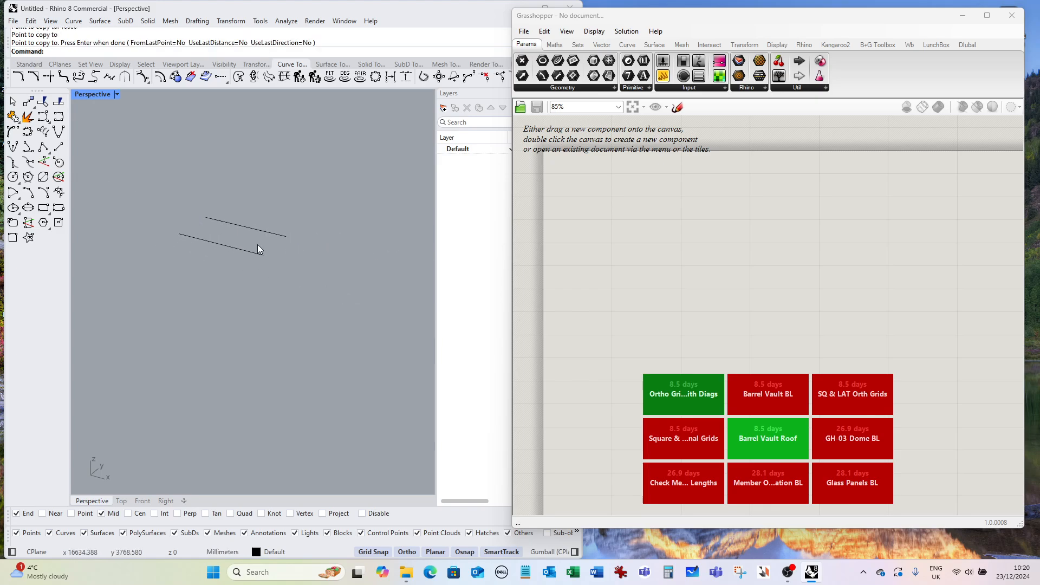
mouse_move(258, 245)
right_down()
mouse_move(197, 251)
mouse_move(172, 233)
mouse_move(256, 256)
right_up()
scroll(213, 245, up, 5)
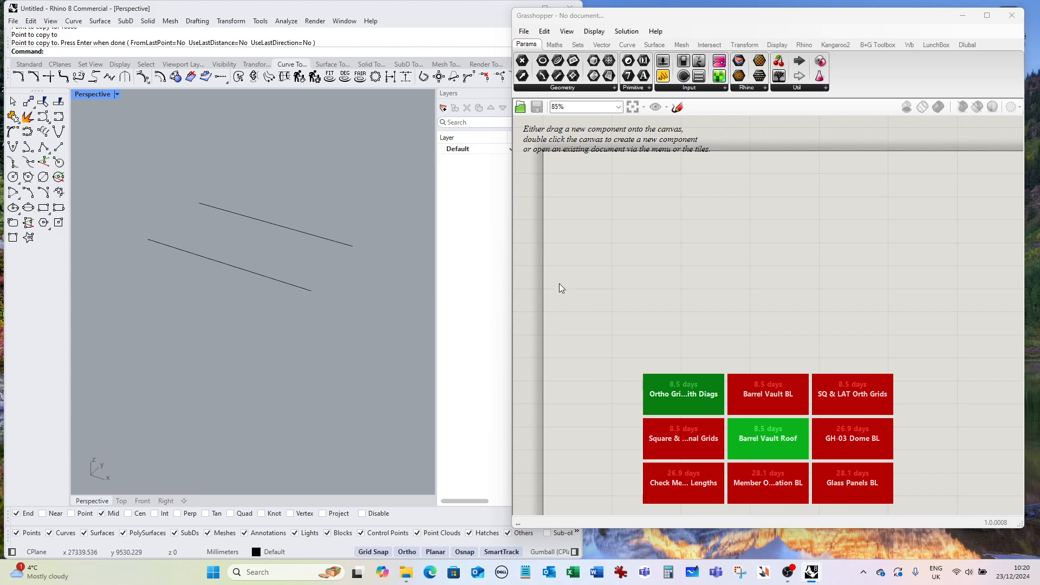
double_click(621, 208)
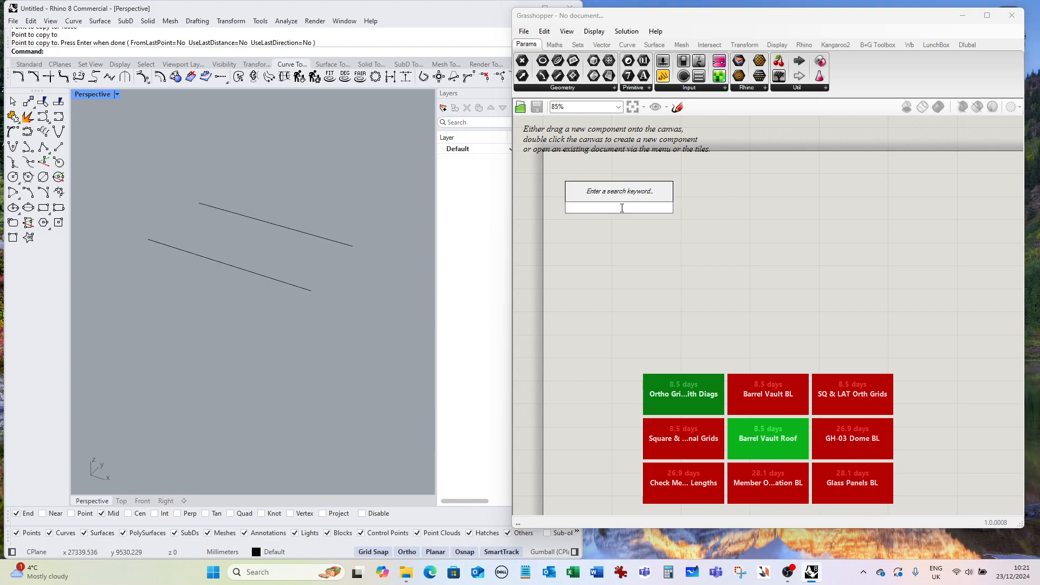
text(curve)
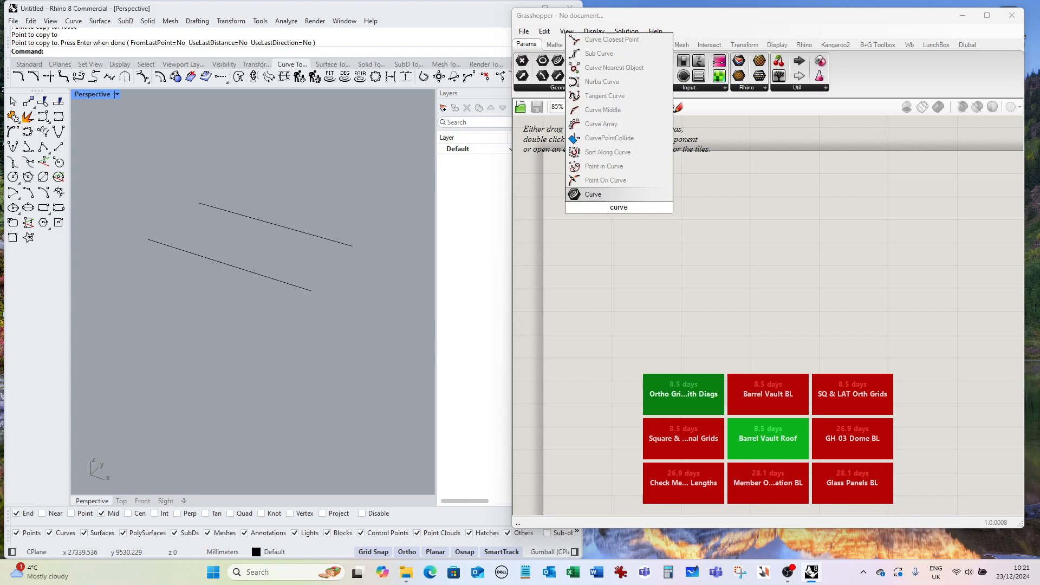
click(595, 195)
click(594, 195)
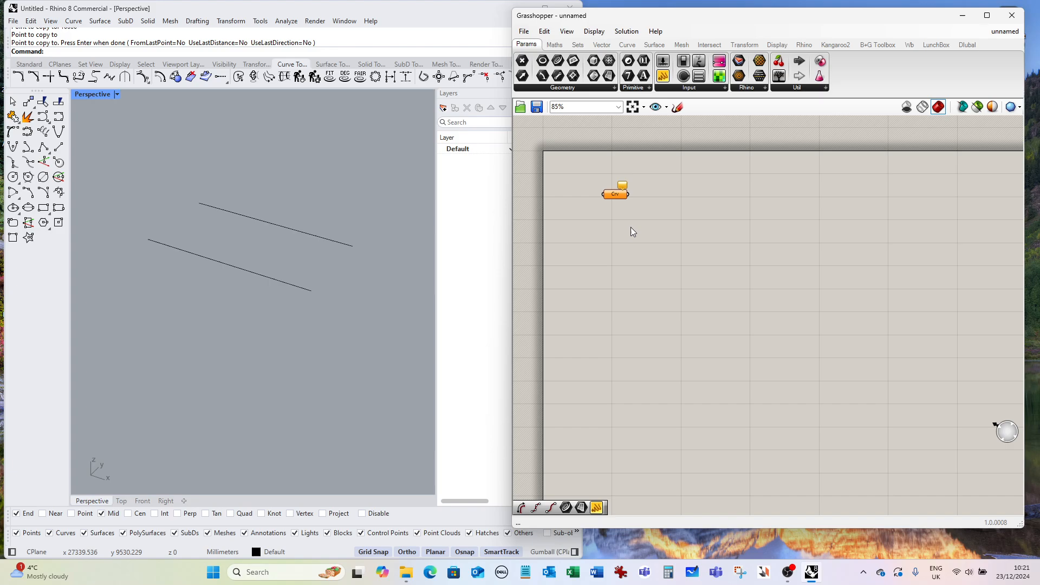
Duplicate the Curve parameter and position the copy below the original.
click(623, 194)
key(ctrl+c)
key(ctrl+v)
drag(623, 199, 620, 237)
click(658, 238)
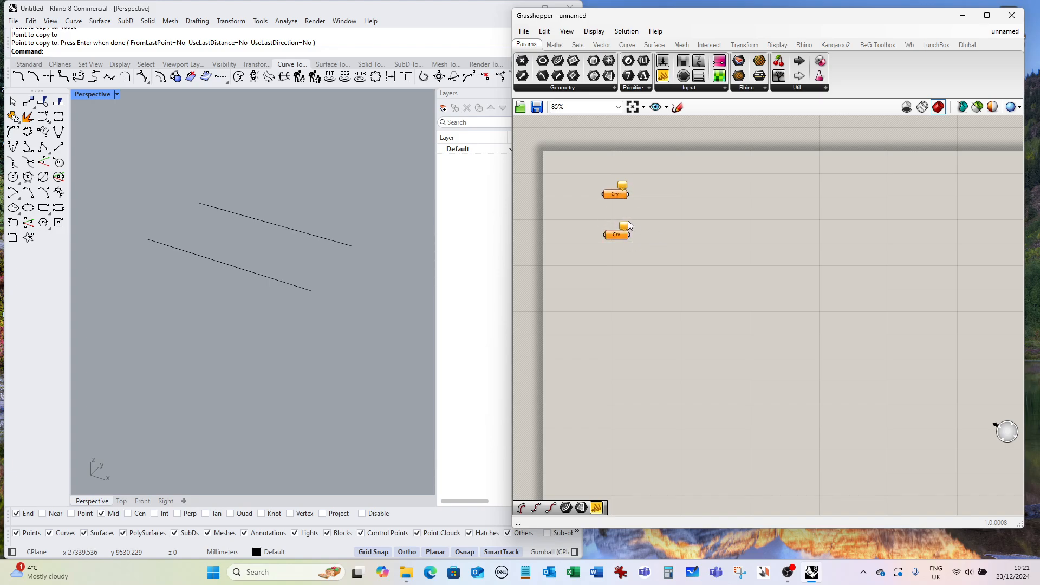
Set the first Curve parameter to reference the lower line in Rhino.
right_click(615, 194)
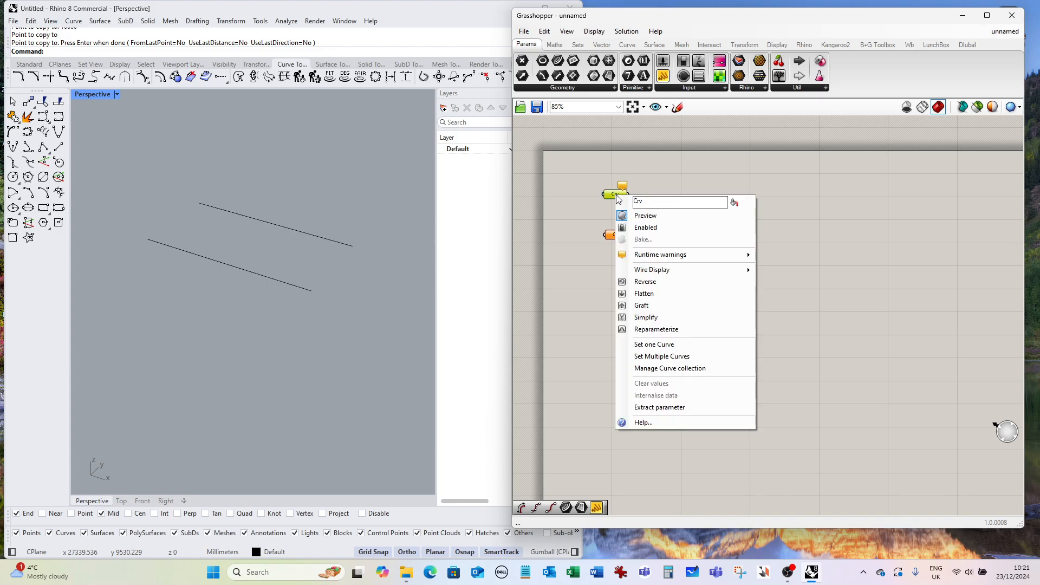
click(668, 346)
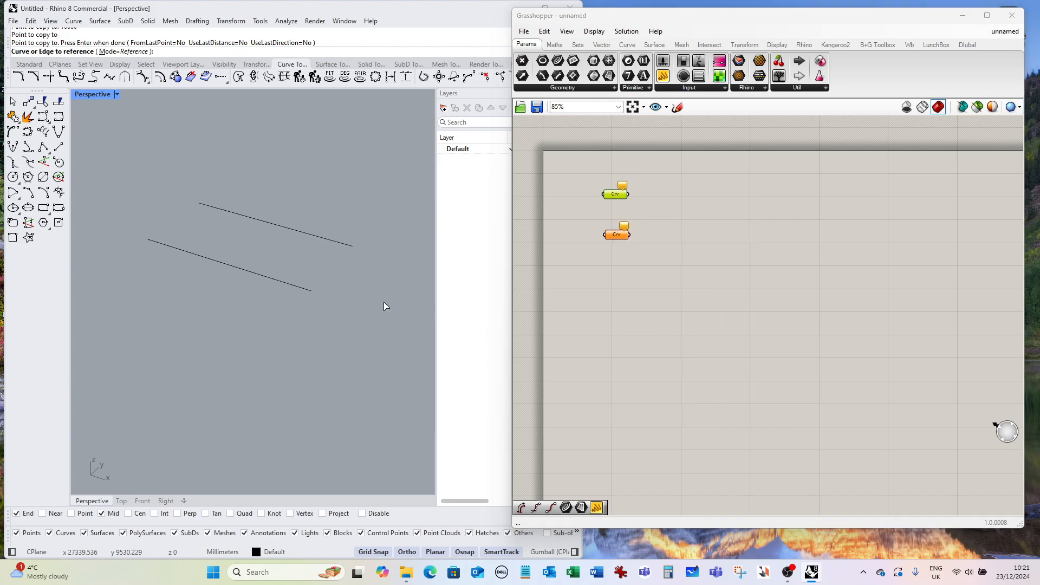
click(240, 267)
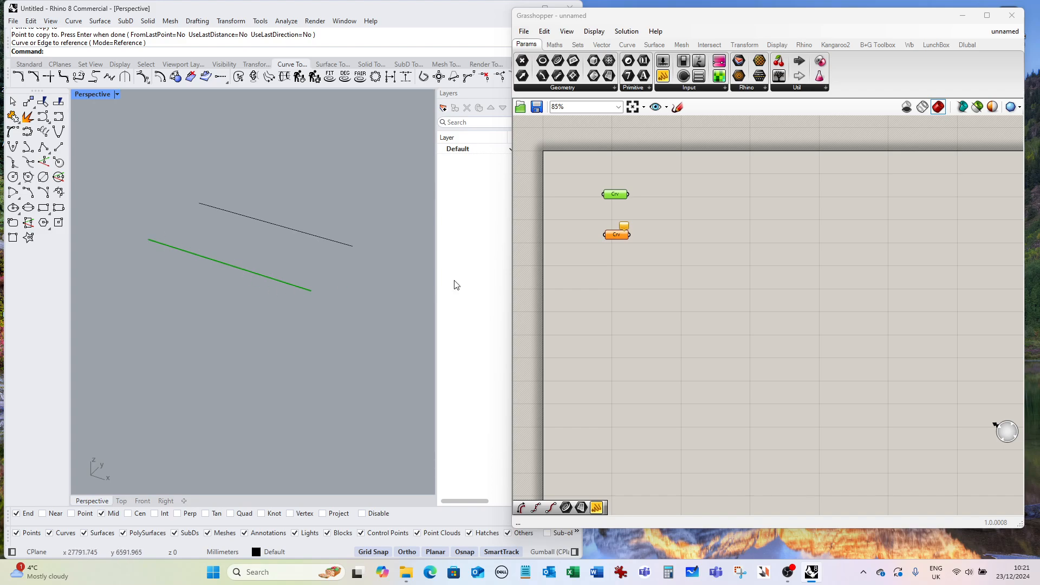
click(659, 208)
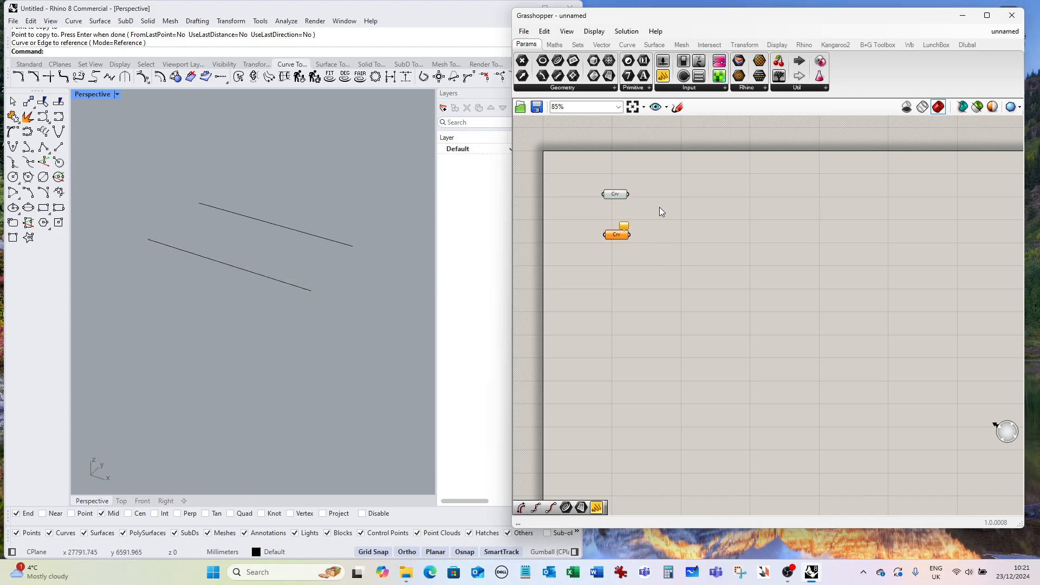
Set the second Curve parameter to reference the upper line in Rhino.
click(617, 200)
click(680, 218)
click(617, 235)
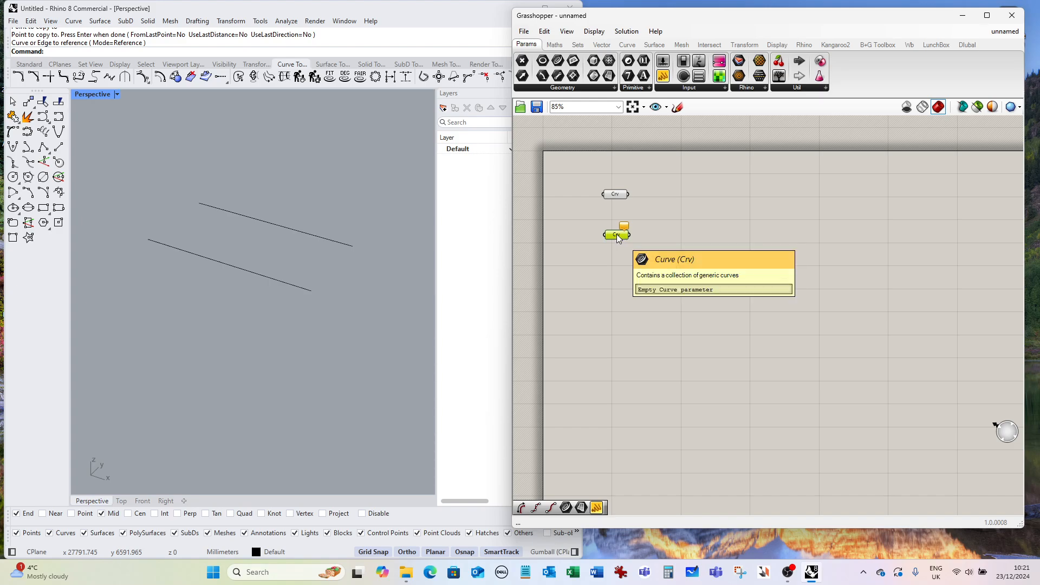
right_click(619, 239)
click(658, 385)
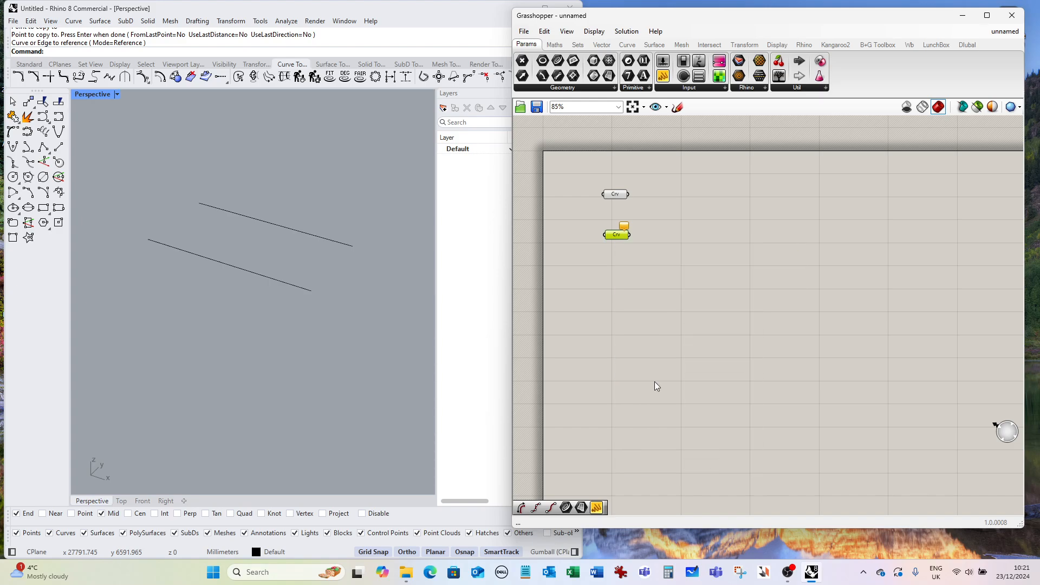
click(295, 231)
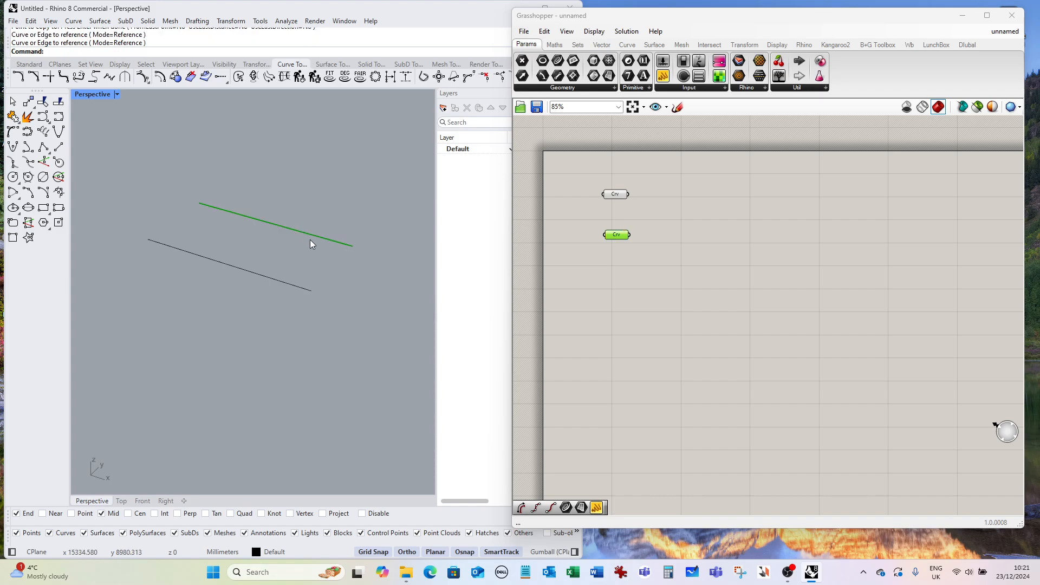
click(667, 268)
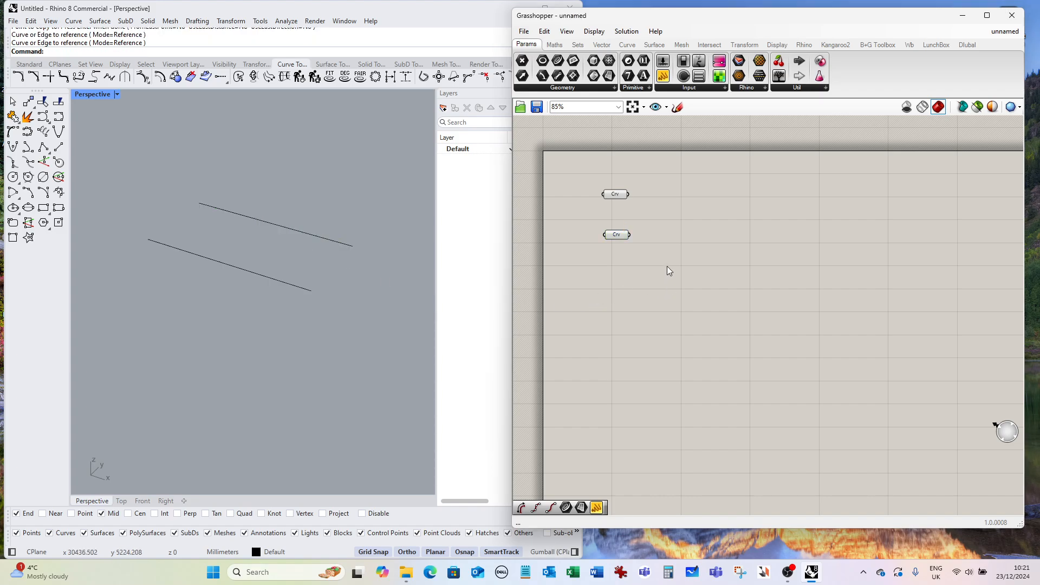
Add a Divide Curve component and connect the first Curve parameter to its curve input.
click(618, 235)
click(687, 262)
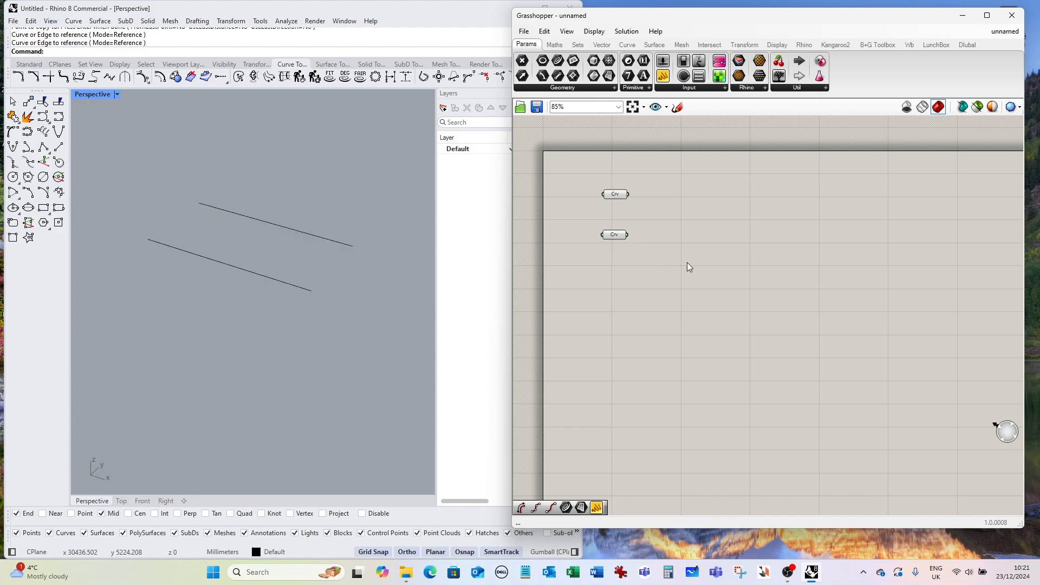
double_click(677, 207)
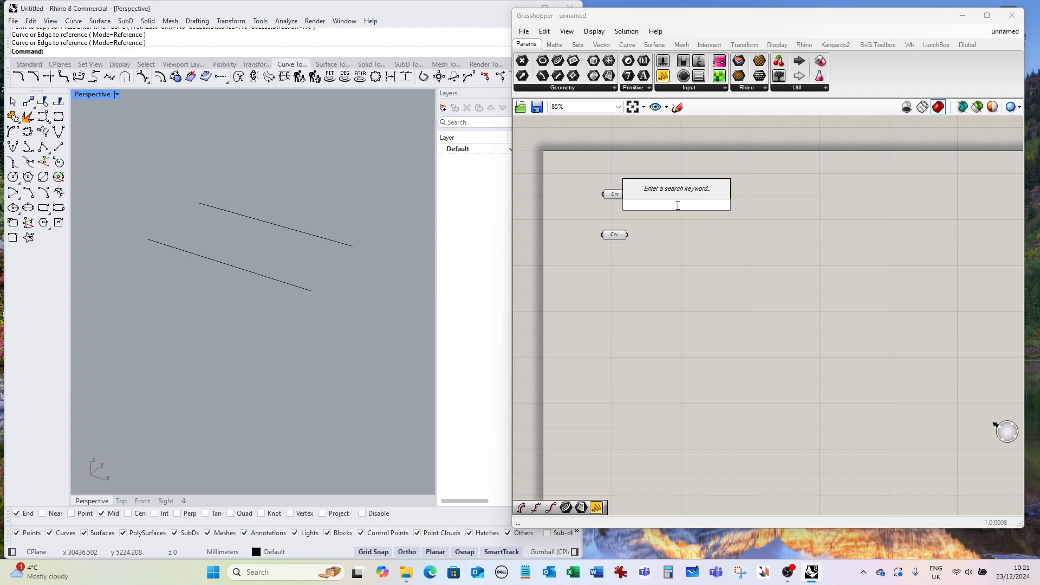
text(divide)
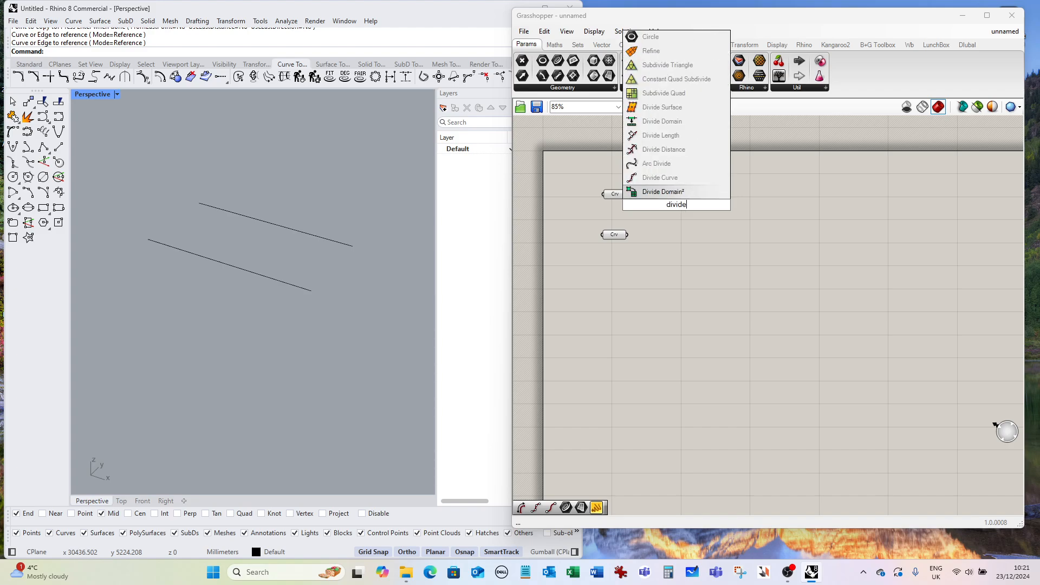
click(659, 177)
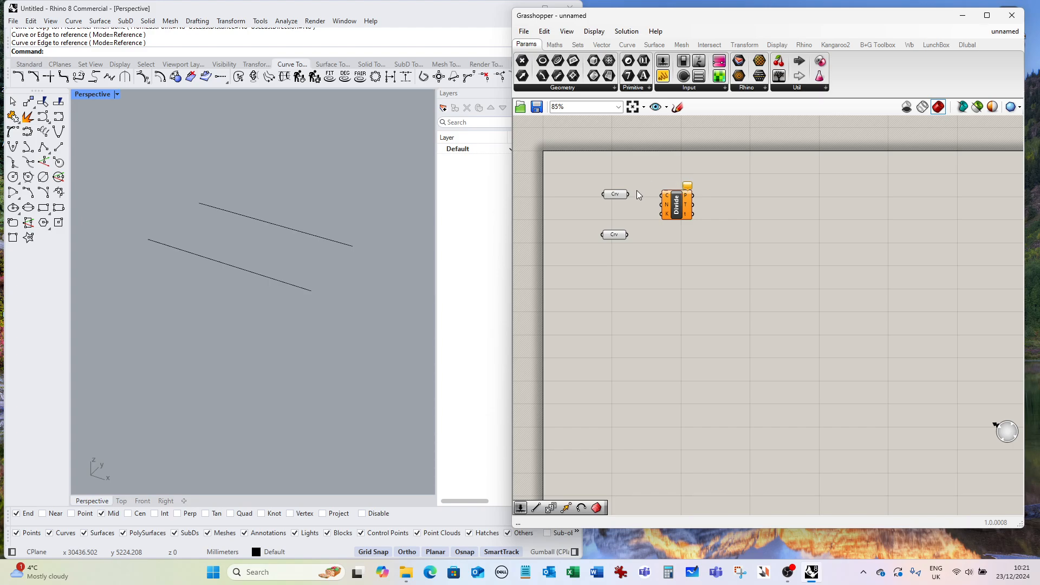
drag(631, 194, 701, 214)
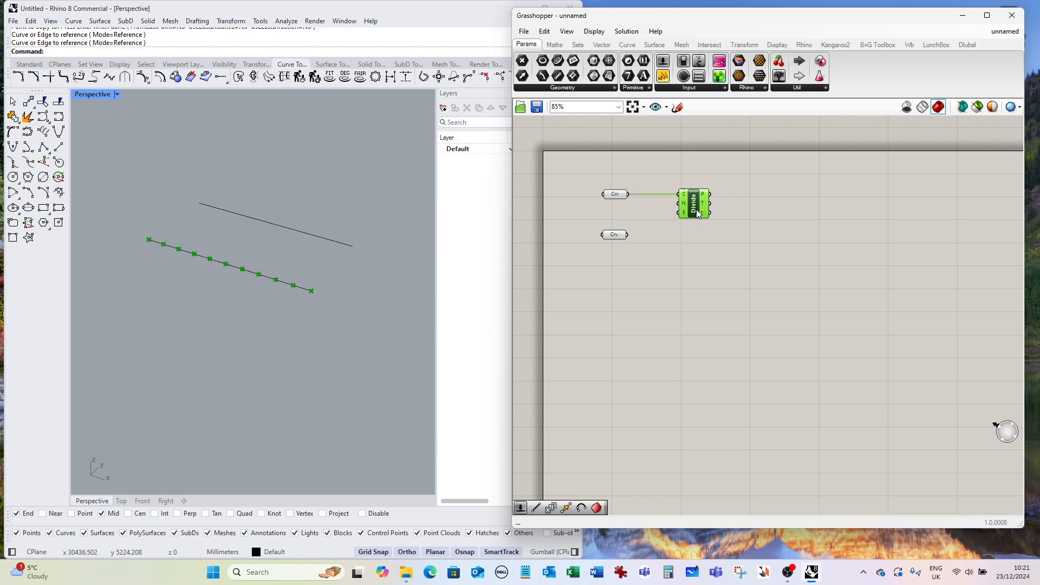
Create a number slider set to 15 and connect it to the Divide Curve count input.
double_click(612, 217)
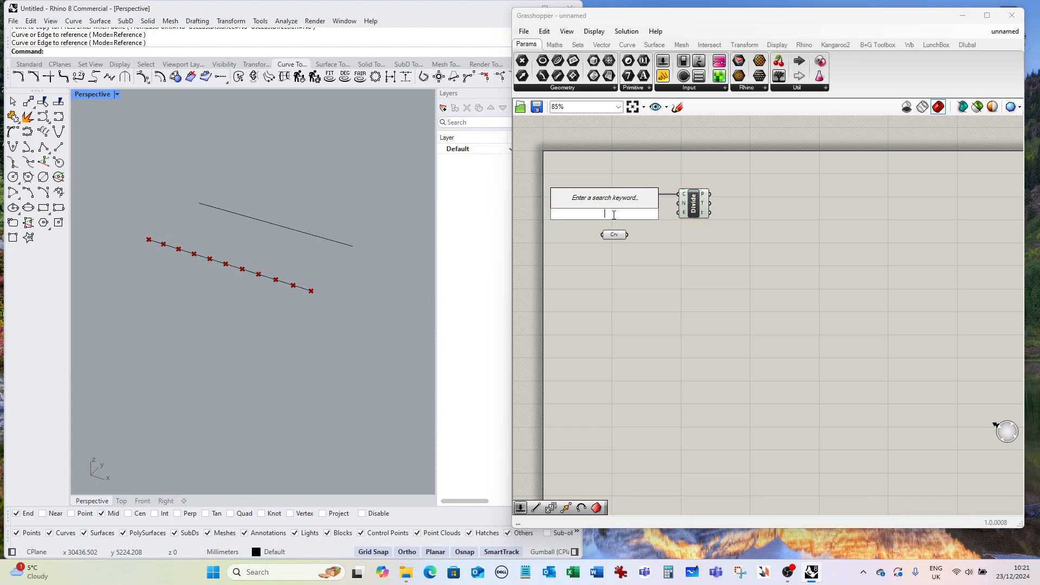
text(15)
key(Return)
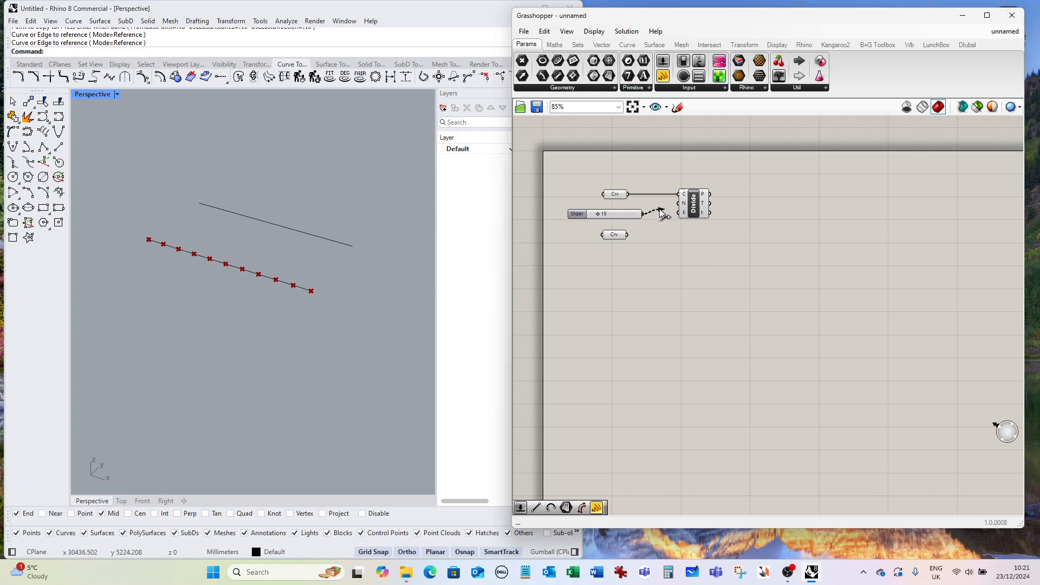
drag(661, 212, 705, 213)
click(590, 214)
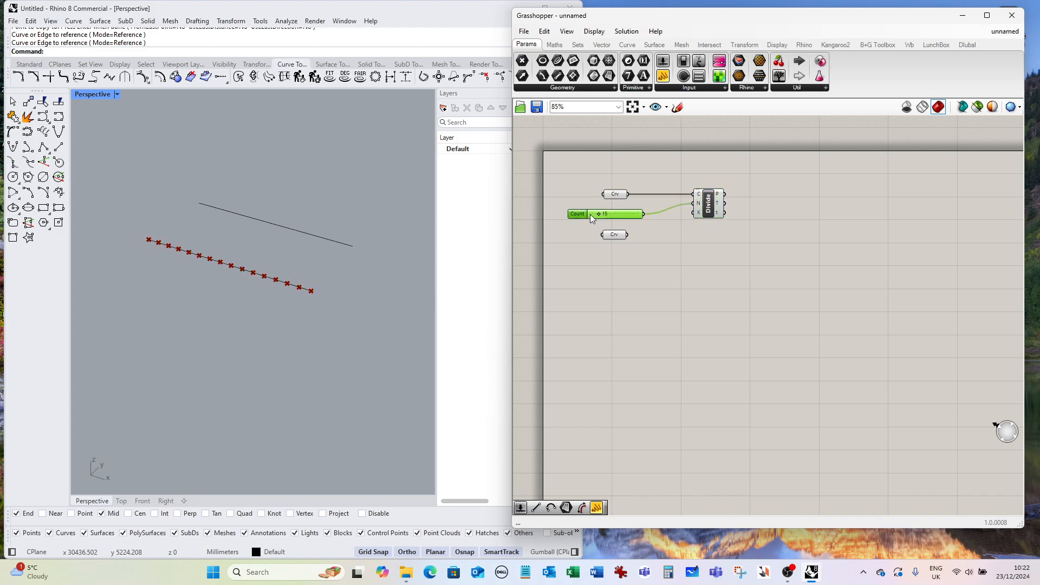
Duplicate the Divide Curve component below the original and connect the second Curve parameter to the copy.
click(712, 211)
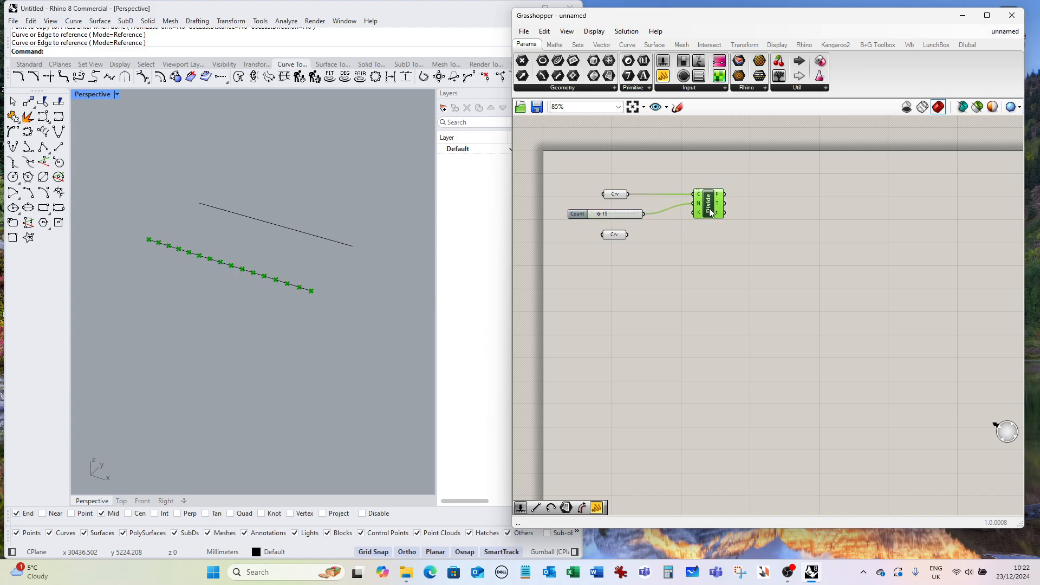
drag(716, 211, 718, 255)
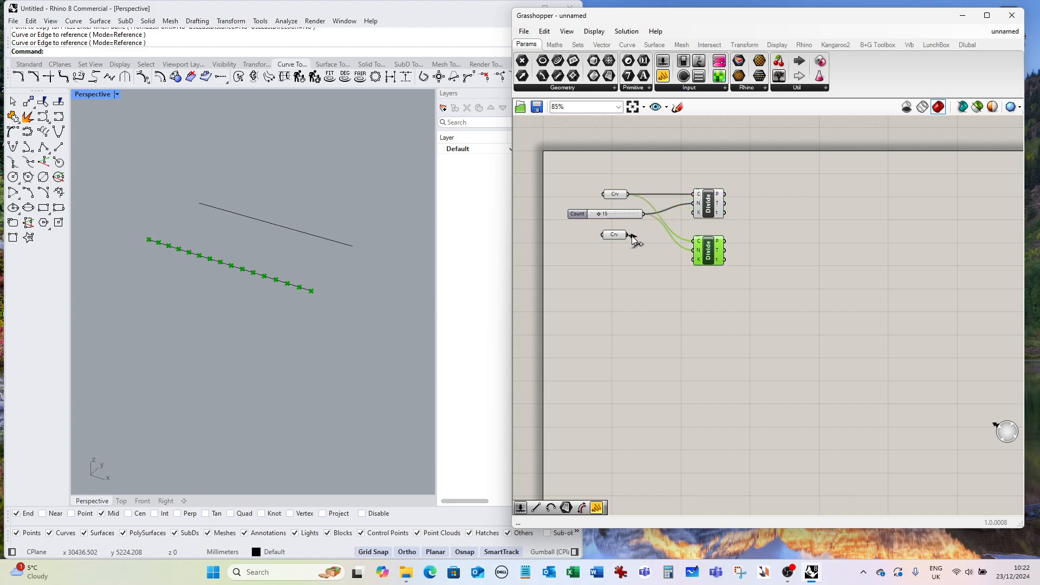
drag(628, 235, 694, 241)
drag(616, 231, 617, 250)
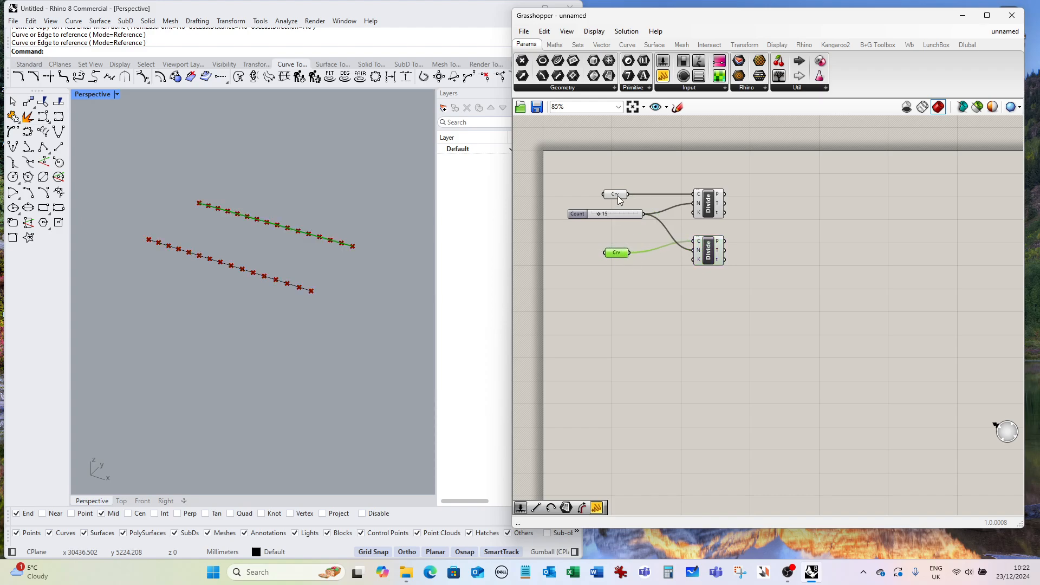
Rearrange the Curve parameters and count slider, and select each Divide Curve component to check its points.
drag(617, 196, 611, 185)
drag(618, 255, 609, 256)
drag(583, 214, 580, 221)
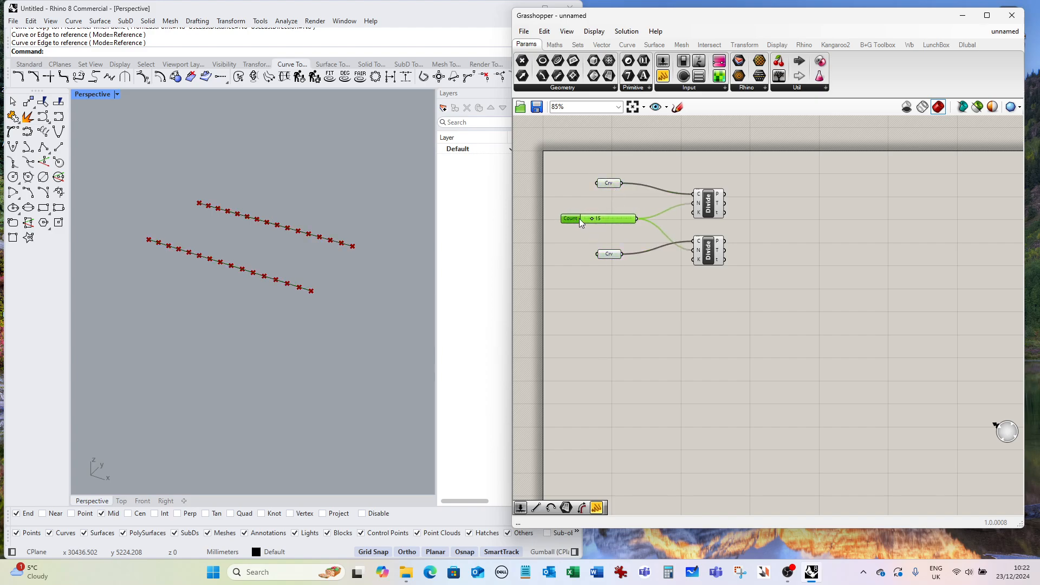
click(709, 211)
click(710, 259)
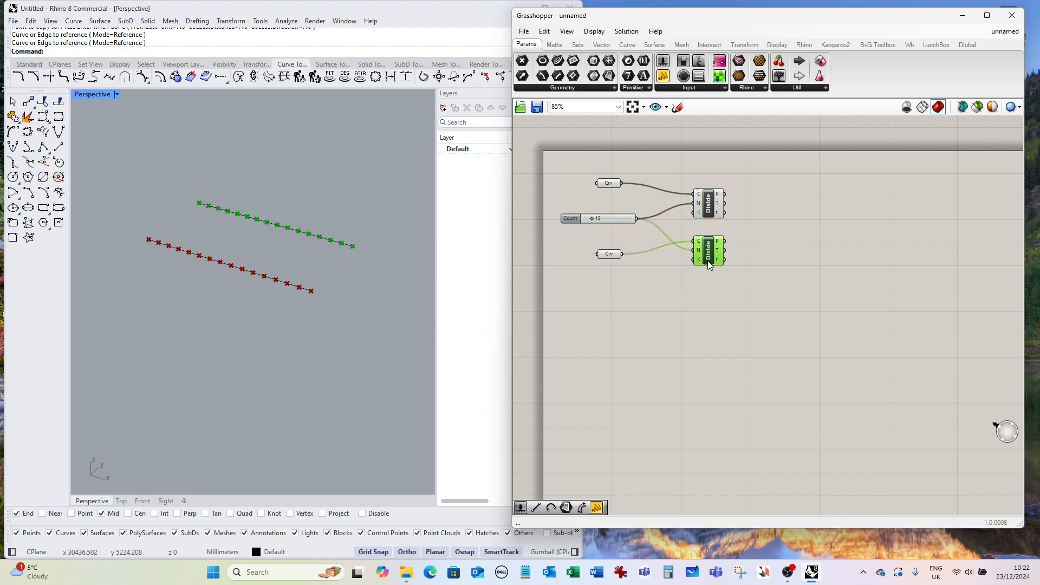
click(711, 208)
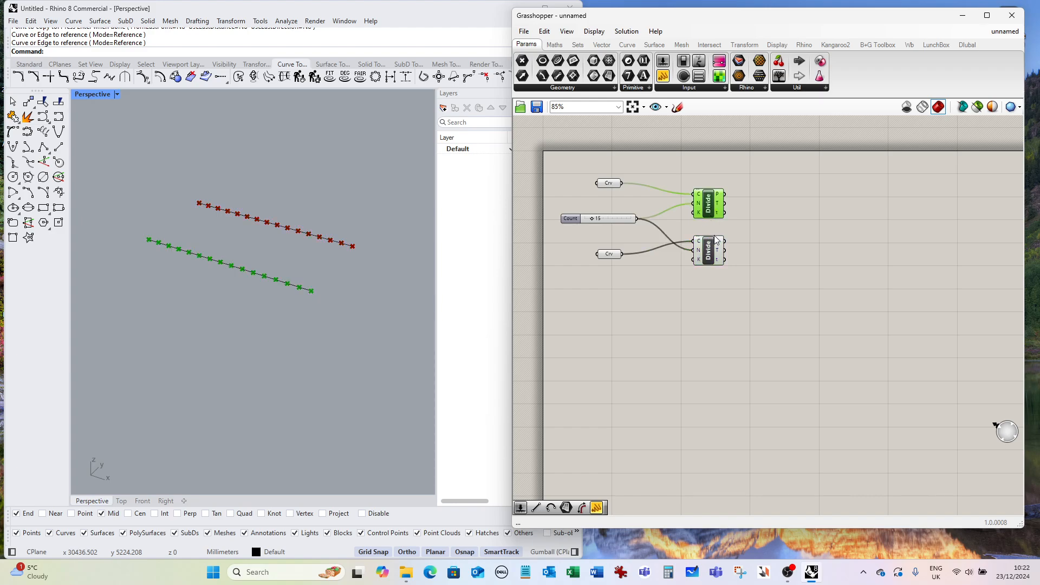
click(714, 254)
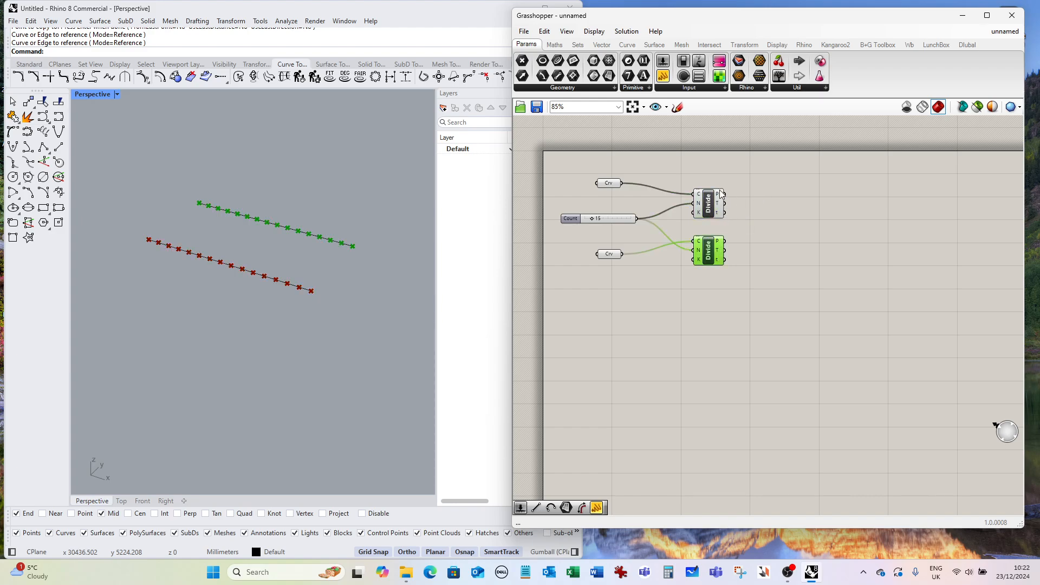
click(771, 213)
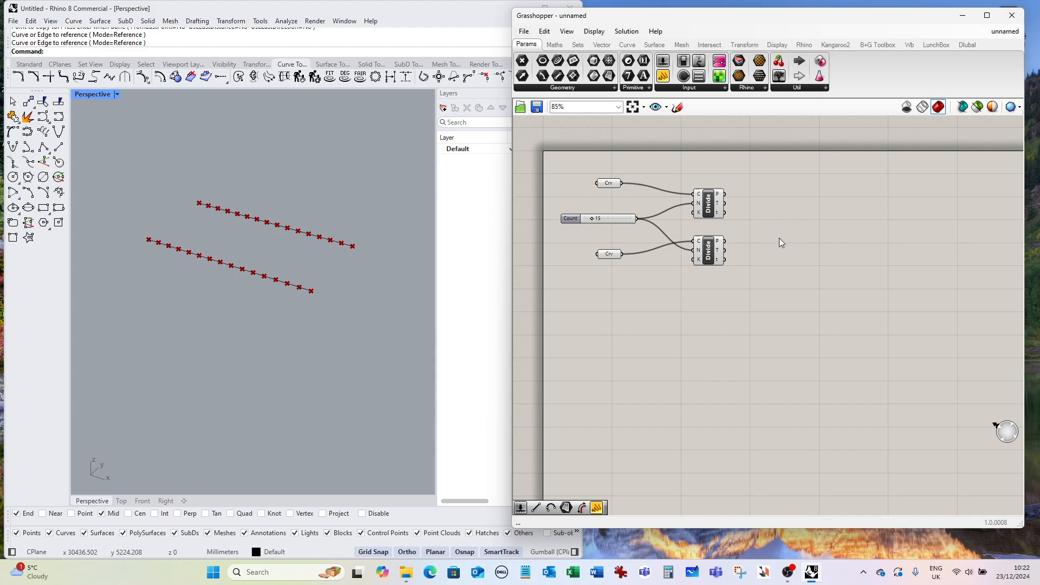
Add a Line component, connecting the first Divide's points to input A and the second Divide's points to input B.
double_click(774, 234)
text(lin)
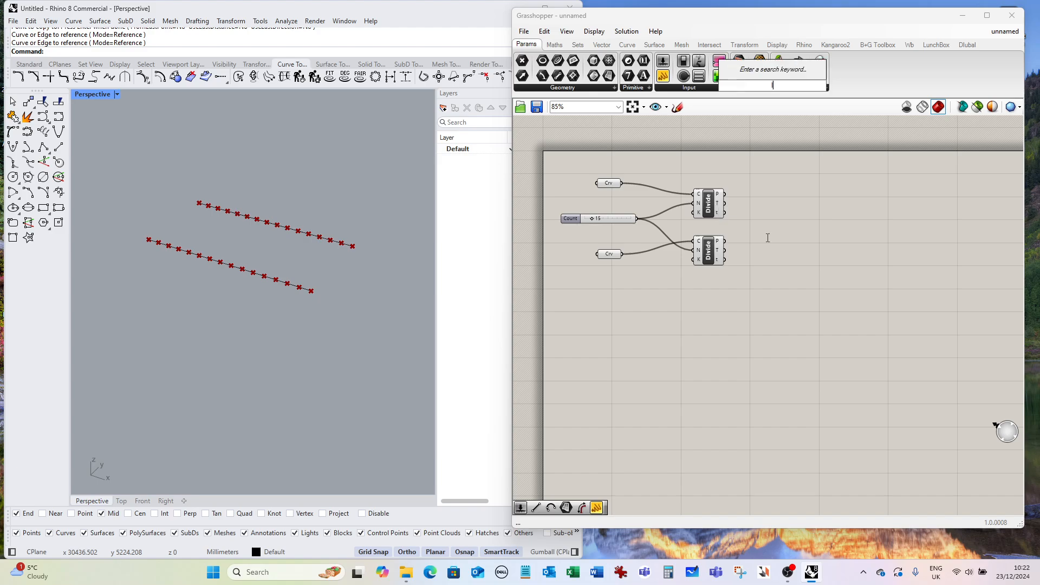
text(e)
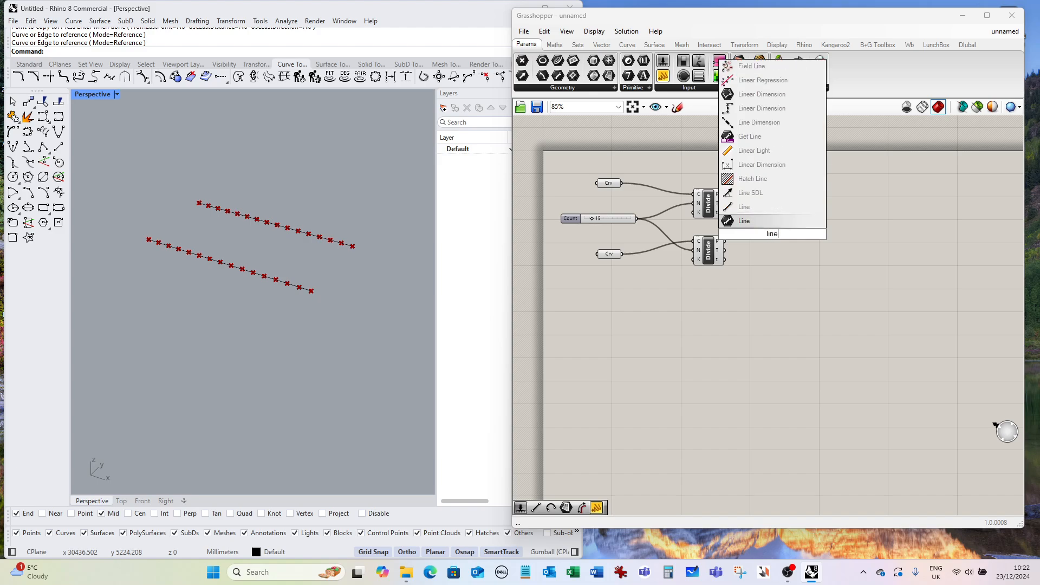
click(763, 219)
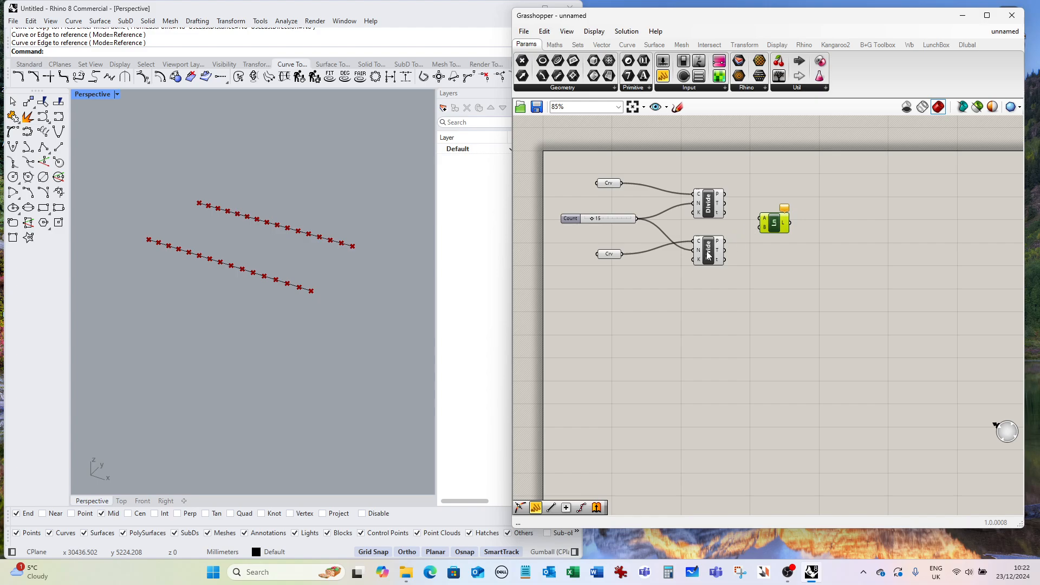
click(719, 193)
drag(724, 193, 759, 217)
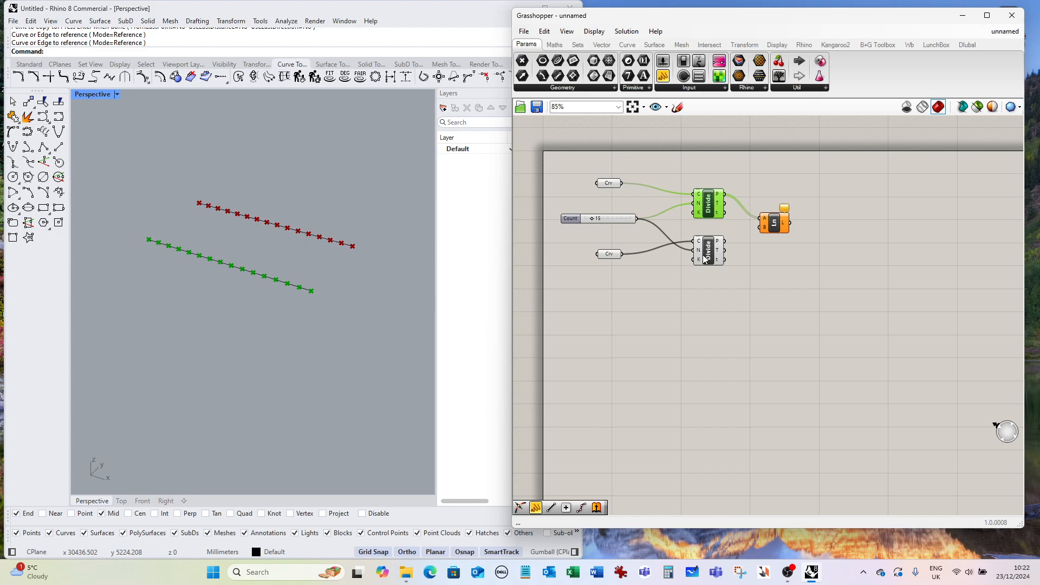
drag(706, 258, 768, 225)
drag(716, 257, 714, 261)
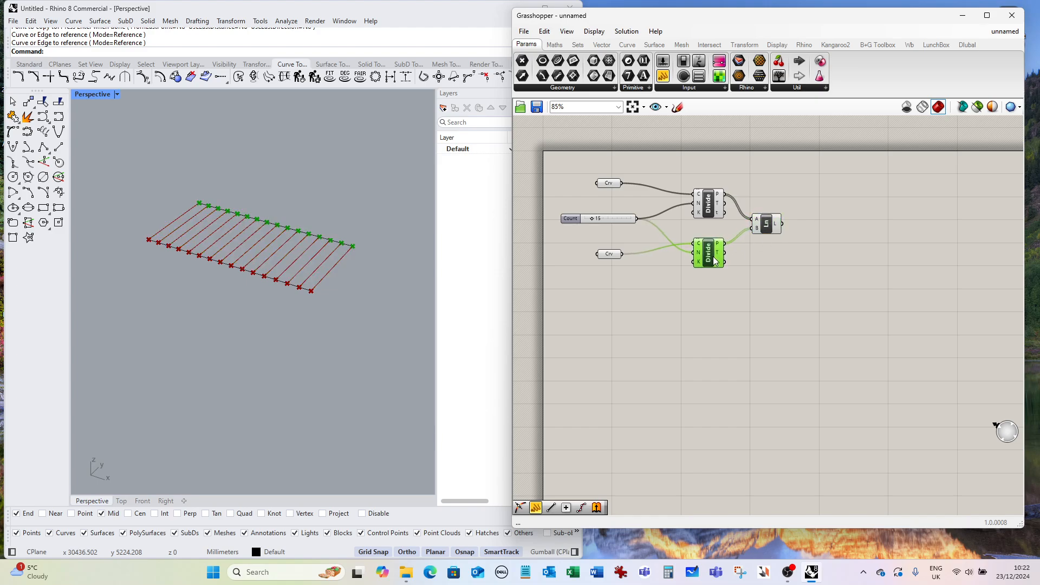
Add a Point On Curve component and connect the Line output to its curve input.
click(747, 301)
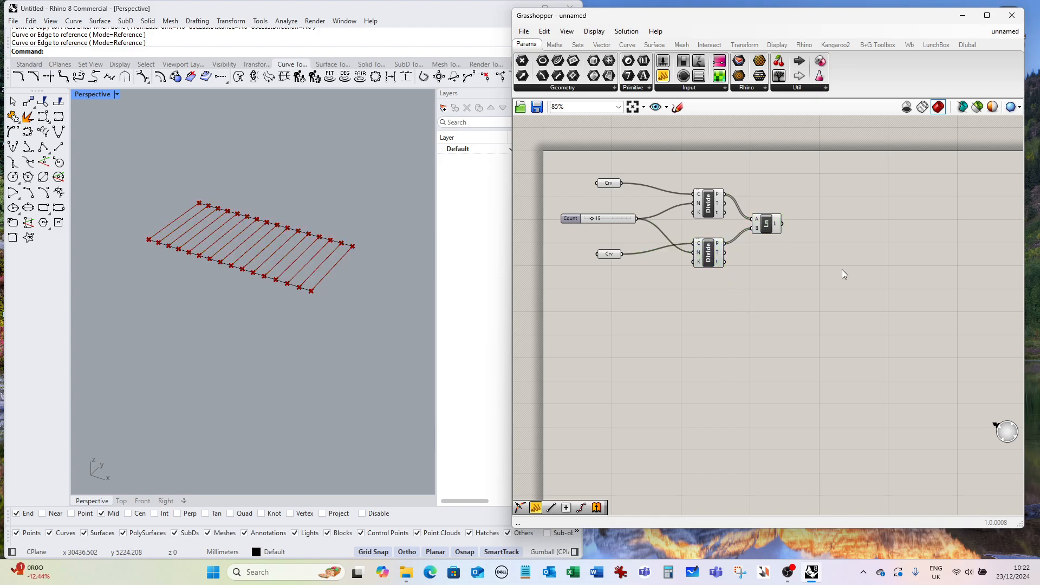
double_click(818, 234)
text(l)
key(BackSpace)
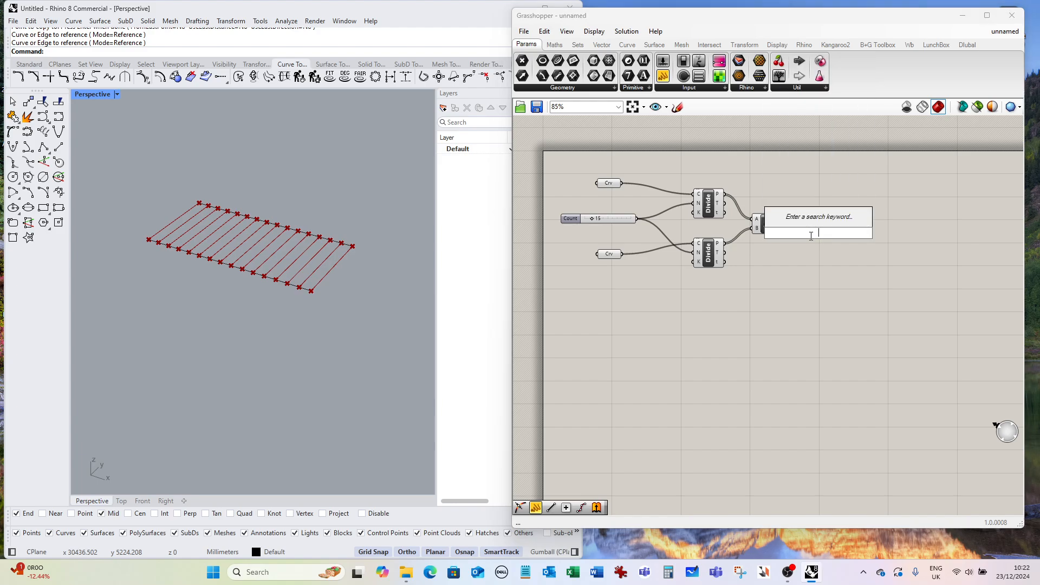
text(pointonc)
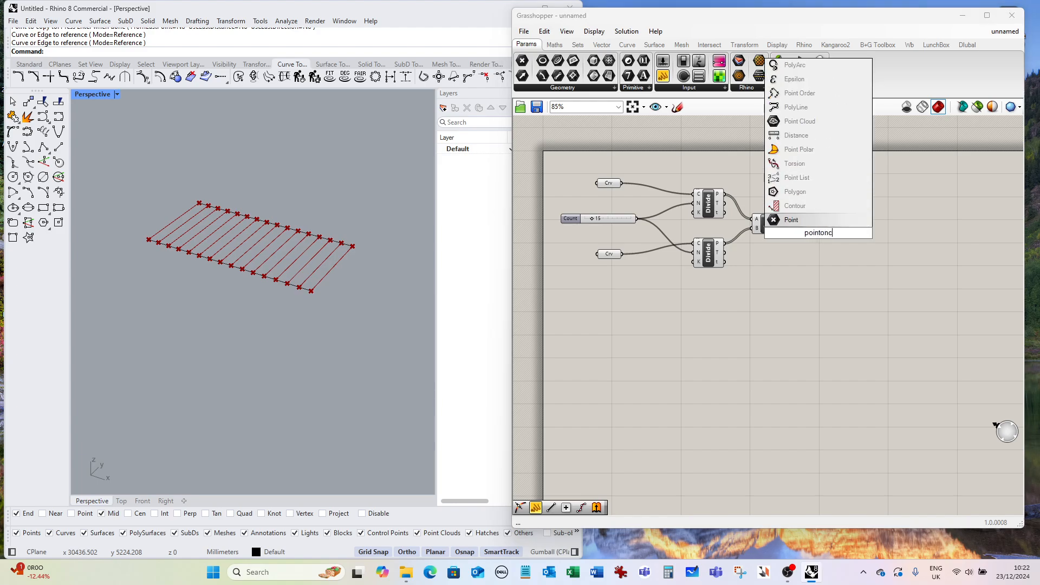
text(urve)
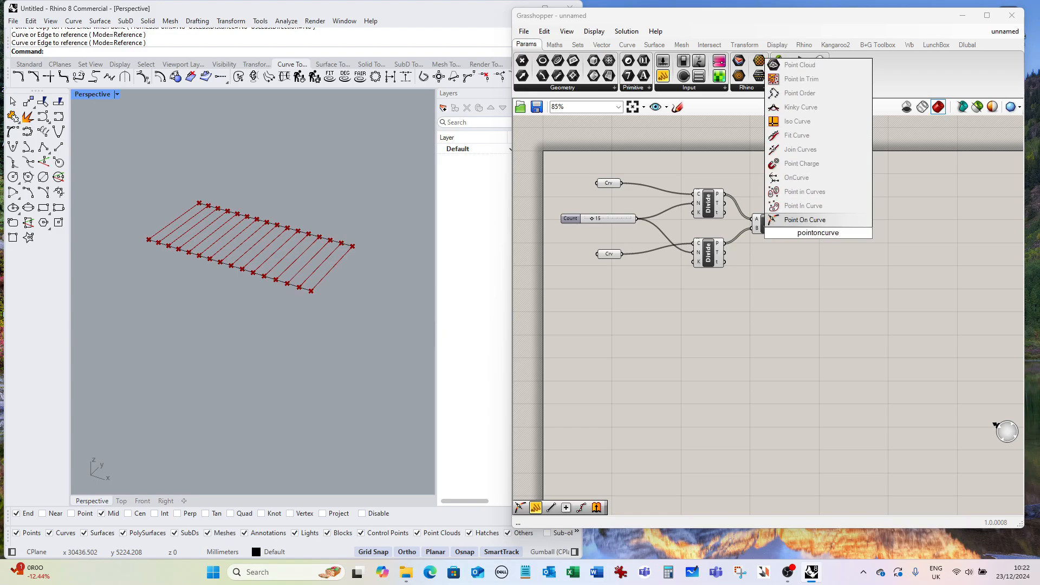
click(805, 219)
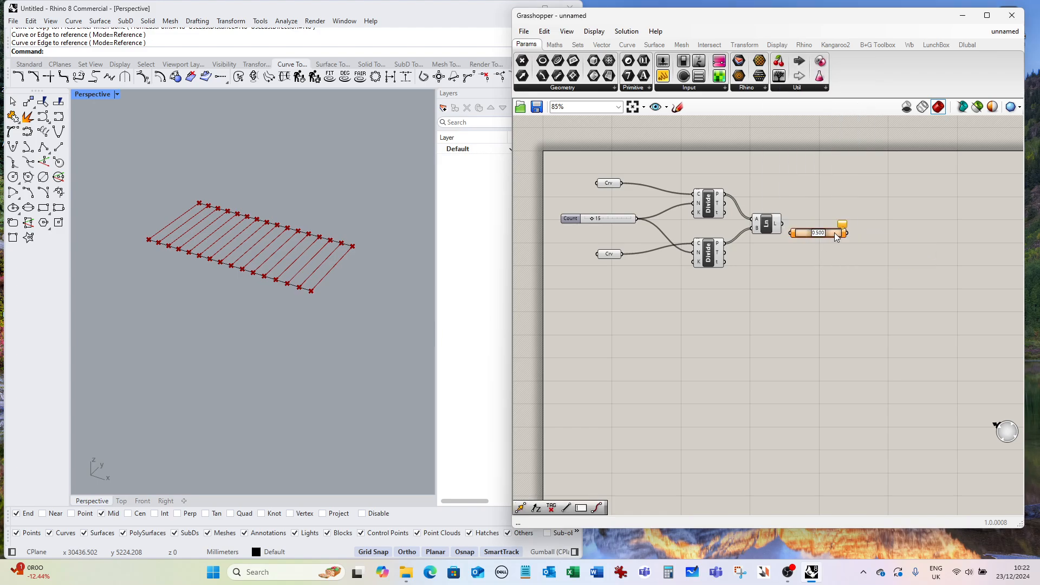
drag(841, 226, 846, 227)
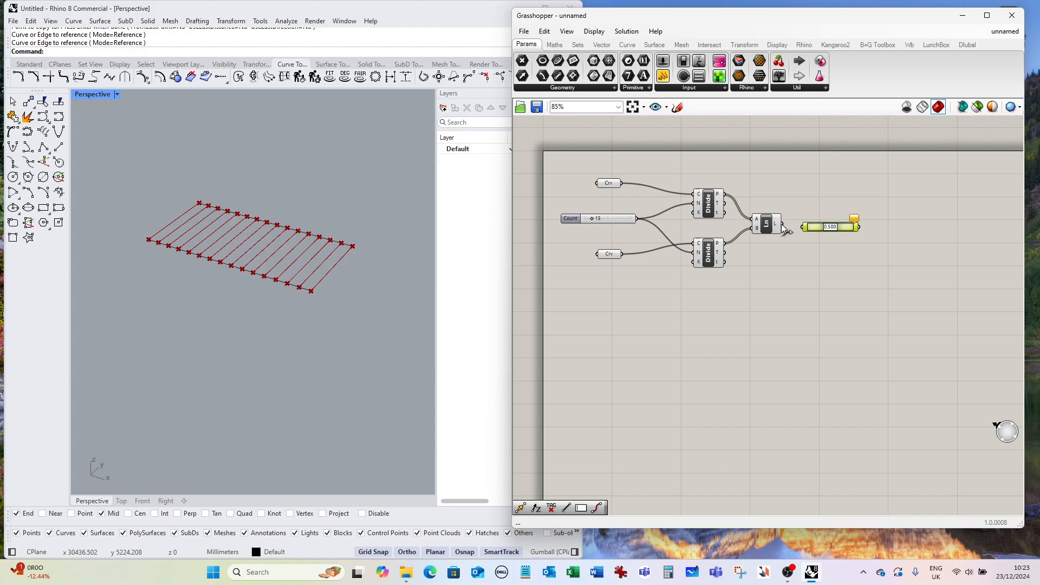
drag(783, 224, 848, 223)
Add a Move component and feed the Point On Curve output into its geometry input.
double_click(847, 264)
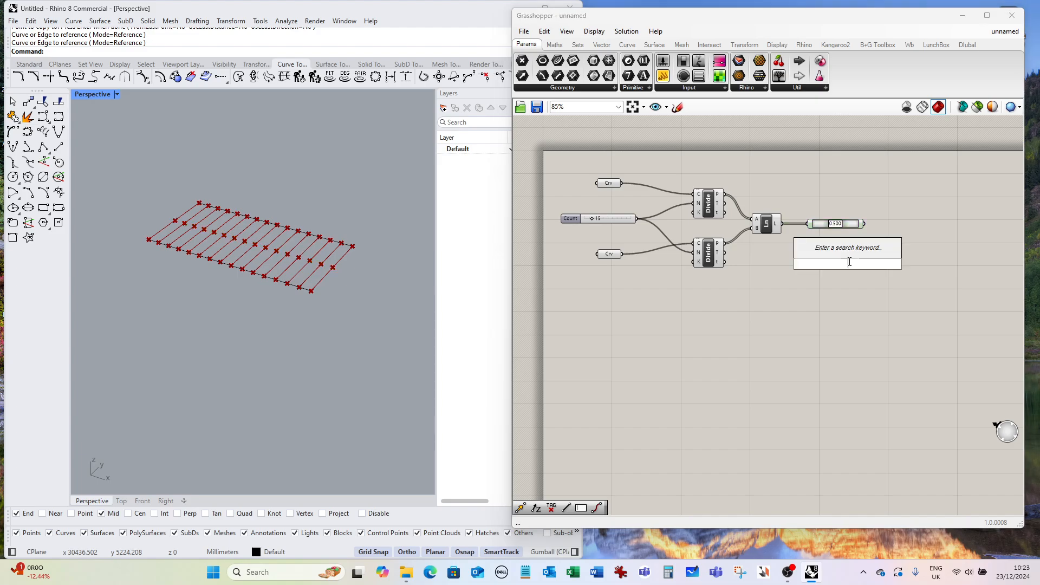
text(move)
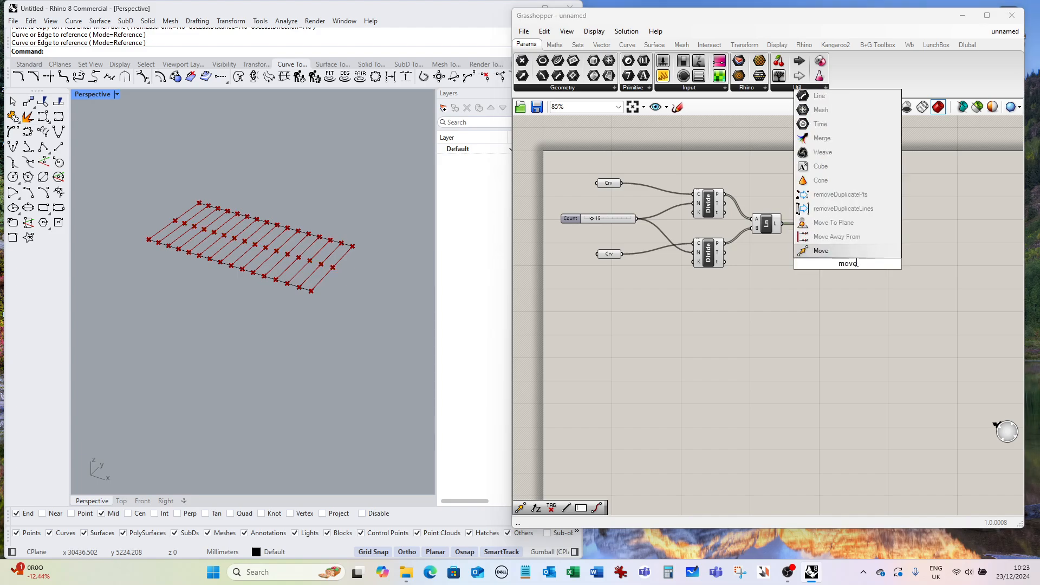
key(Return)
drag(853, 265, 906, 242)
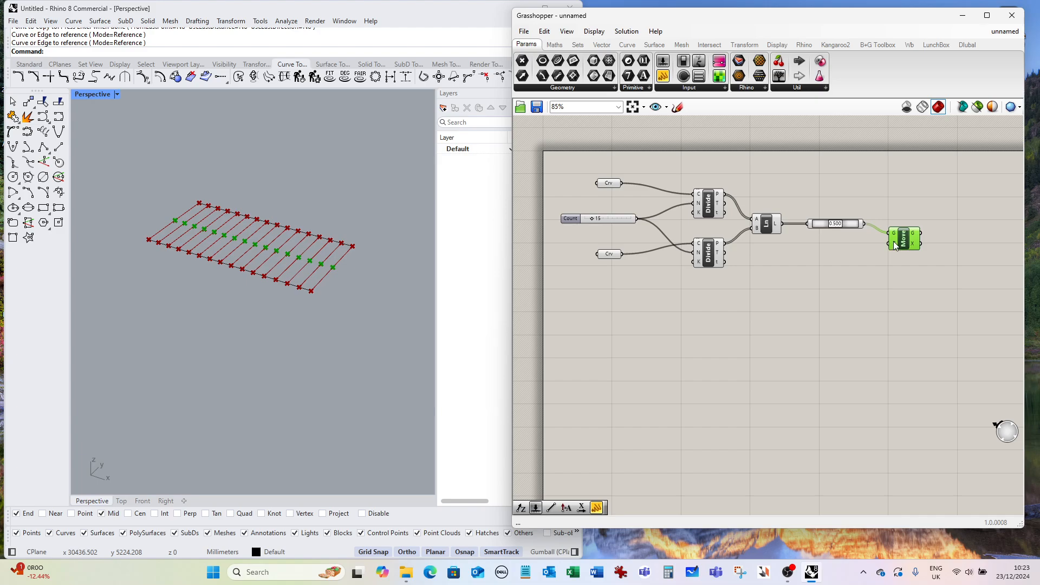
Add a Unit Z vector component and connect it to the Move component's translation input.
double_click(830, 265)
text(unitz)
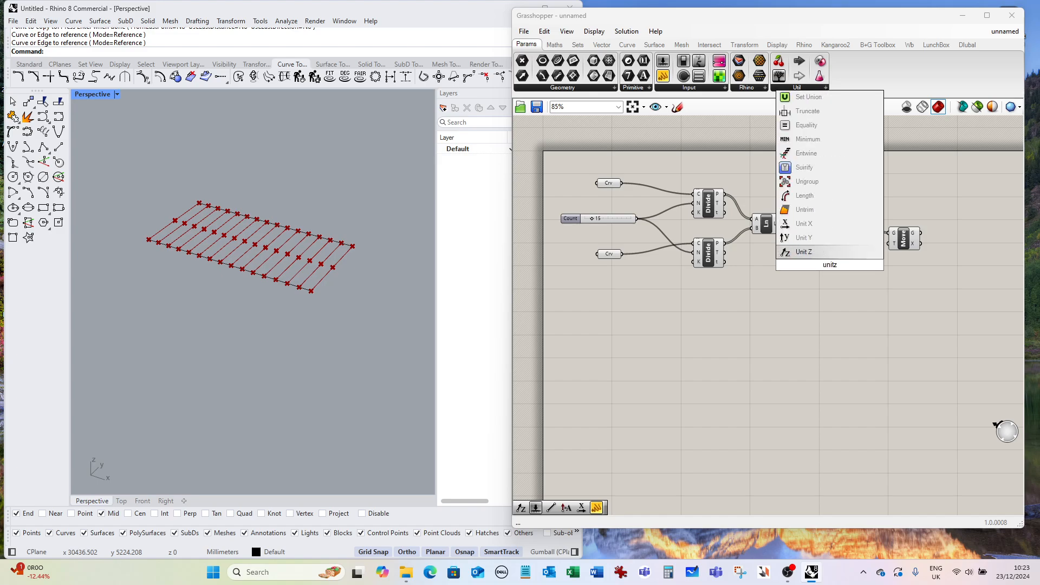
click(826, 252)
drag(847, 268, 903, 248)
drag(834, 265, 844, 266)
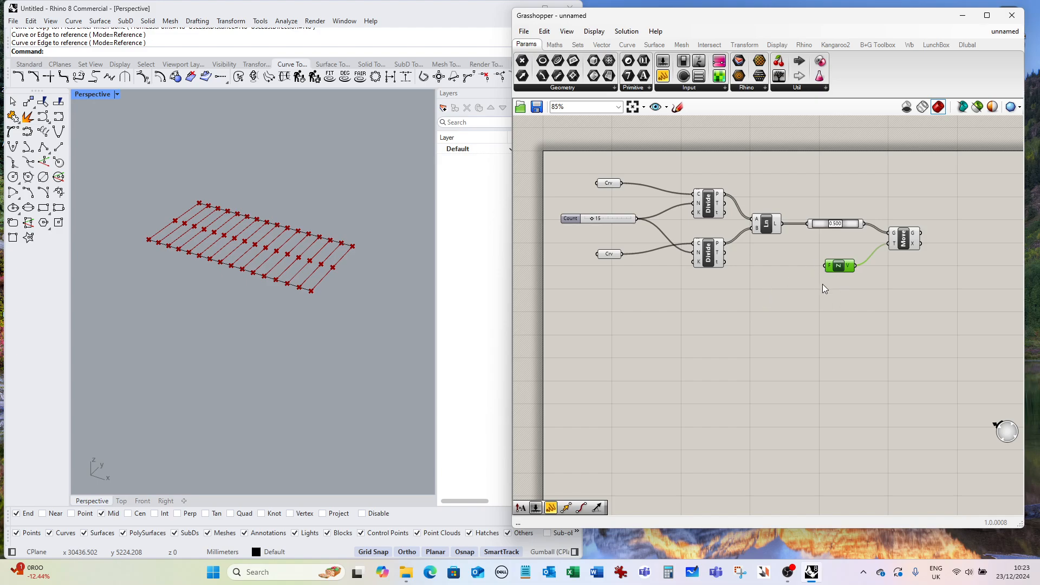
Create a number slider set to 5000 and connect it to the Unit Z factor input.
double_click(599, 297)
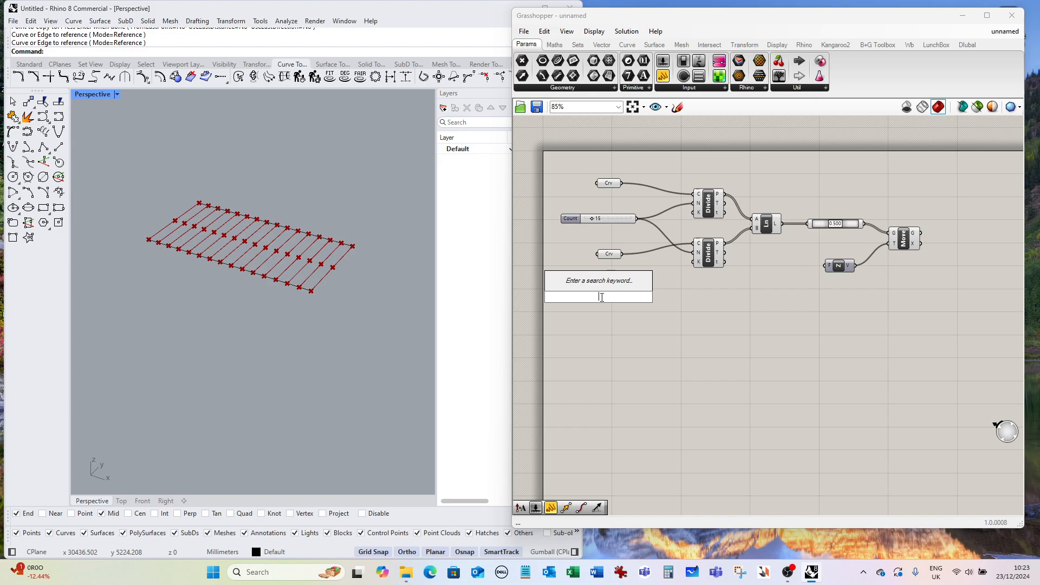
text(5)
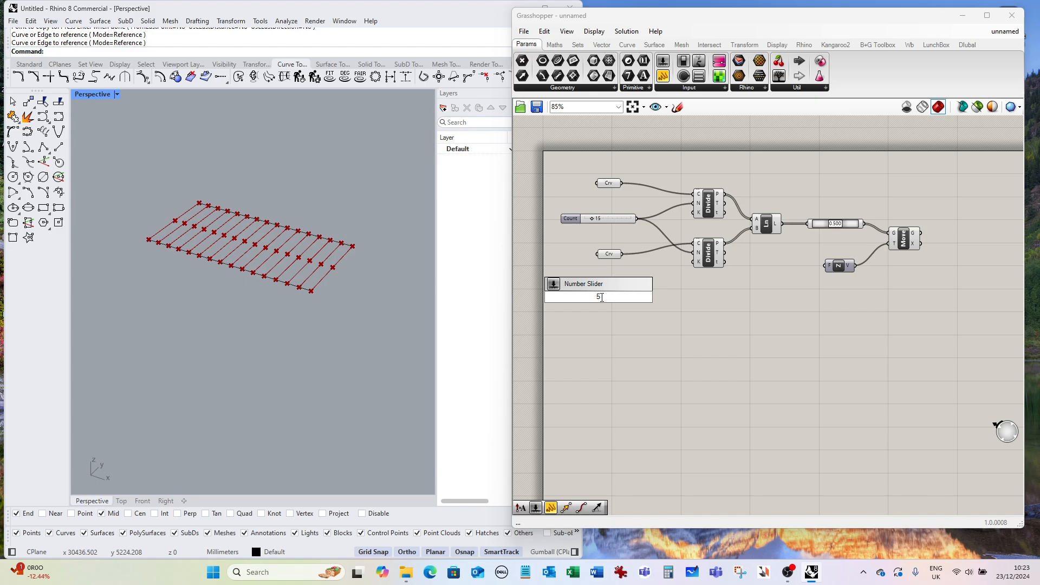
text(000)
key(Return)
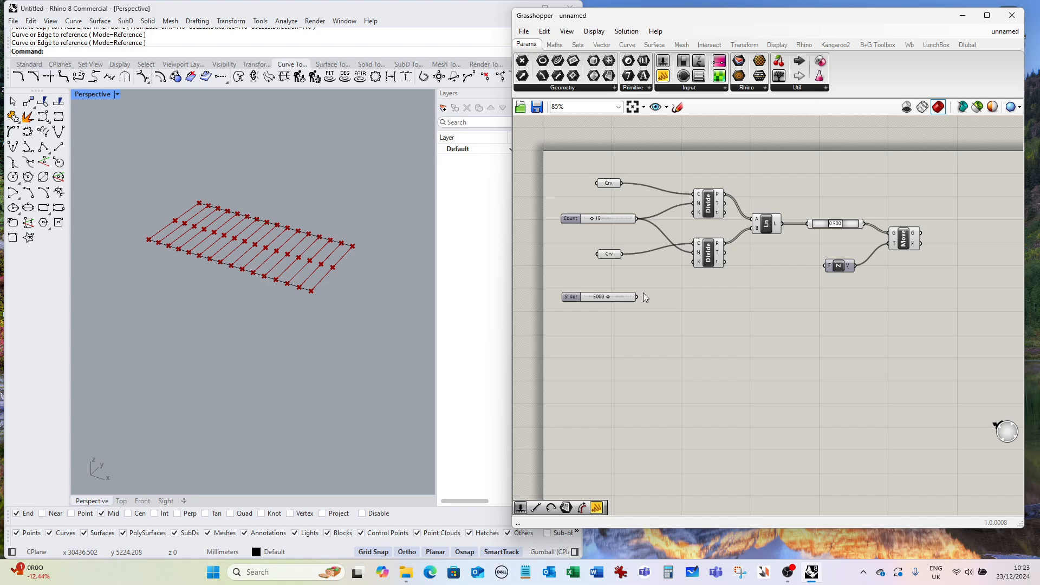
drag(640, 297, 818, 268)
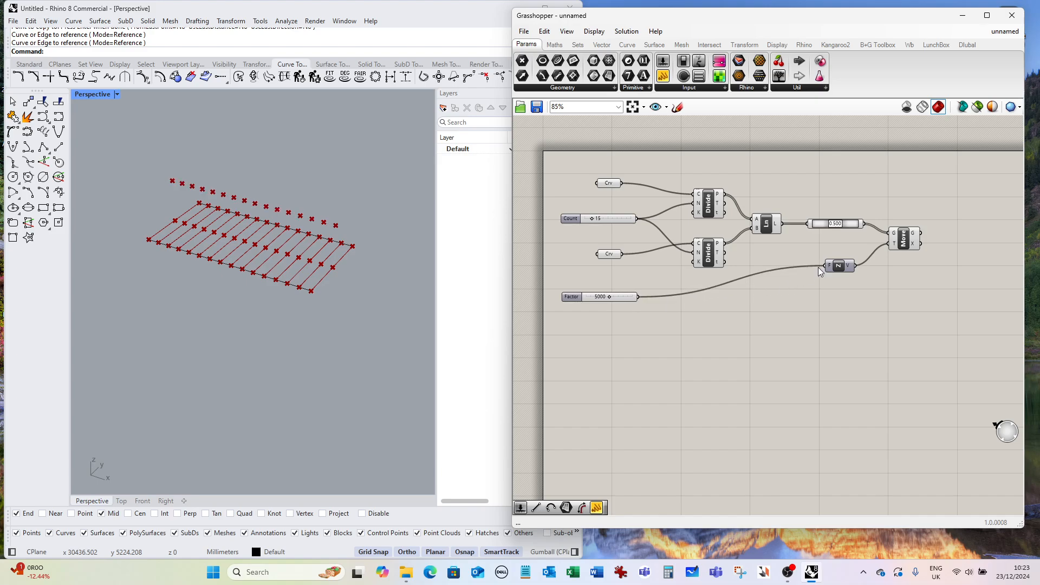
Select the Move and both Divide components in turn to inspect their previewed points.
click(620, 299)
drag(846, 269, 841, 269)
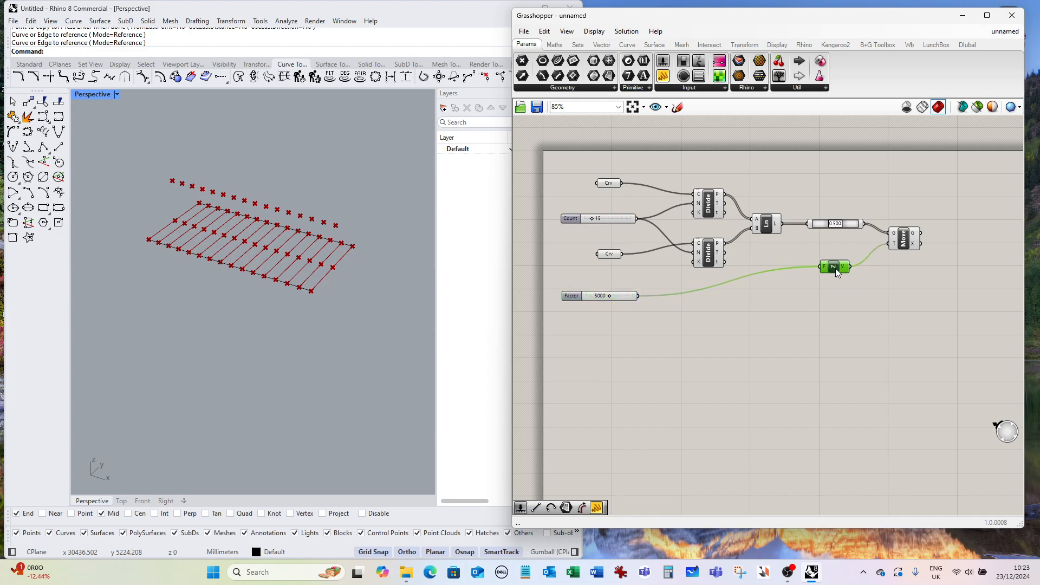
click(904, 246)
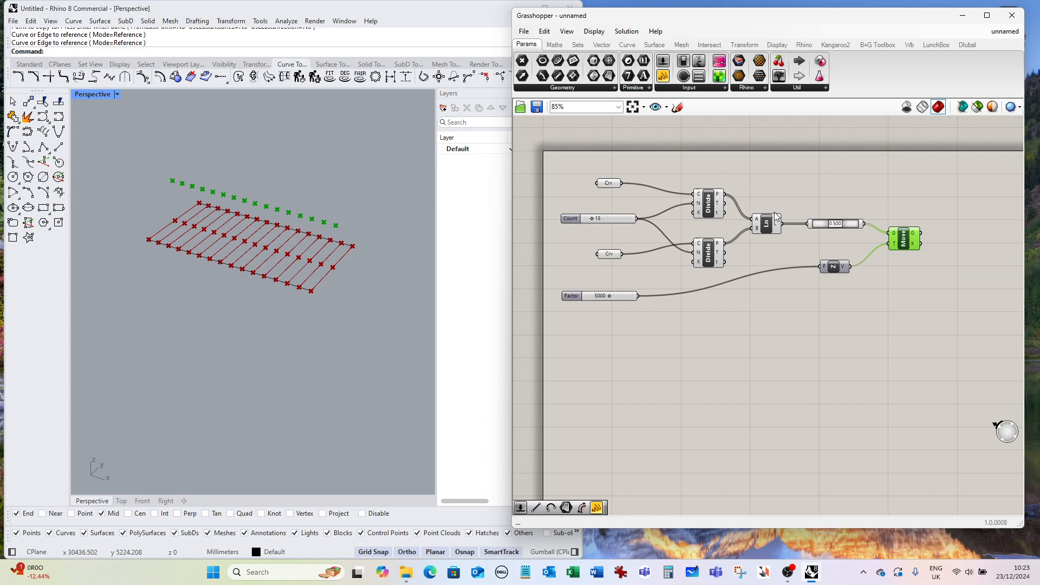
click(706, 211)
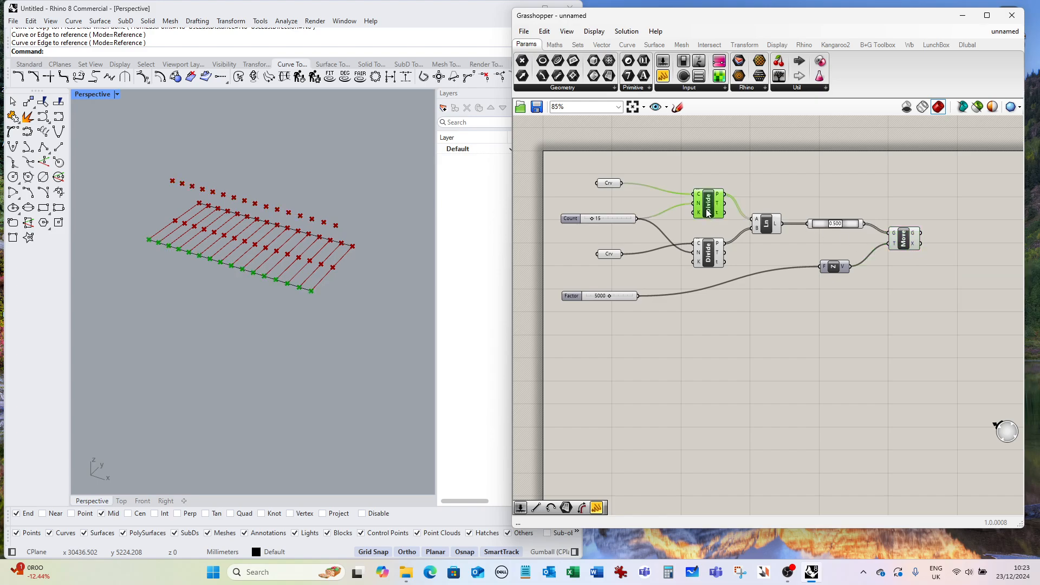
click(713, 249)
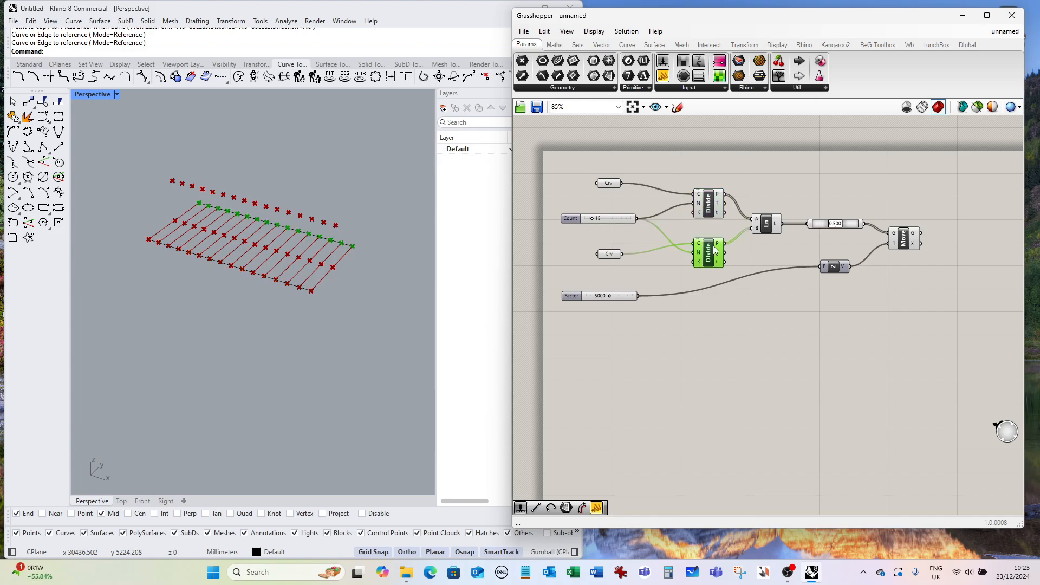
click(903, 240)
Set the Factor slider value to 2500.
scroll(616, 297, up, 3)
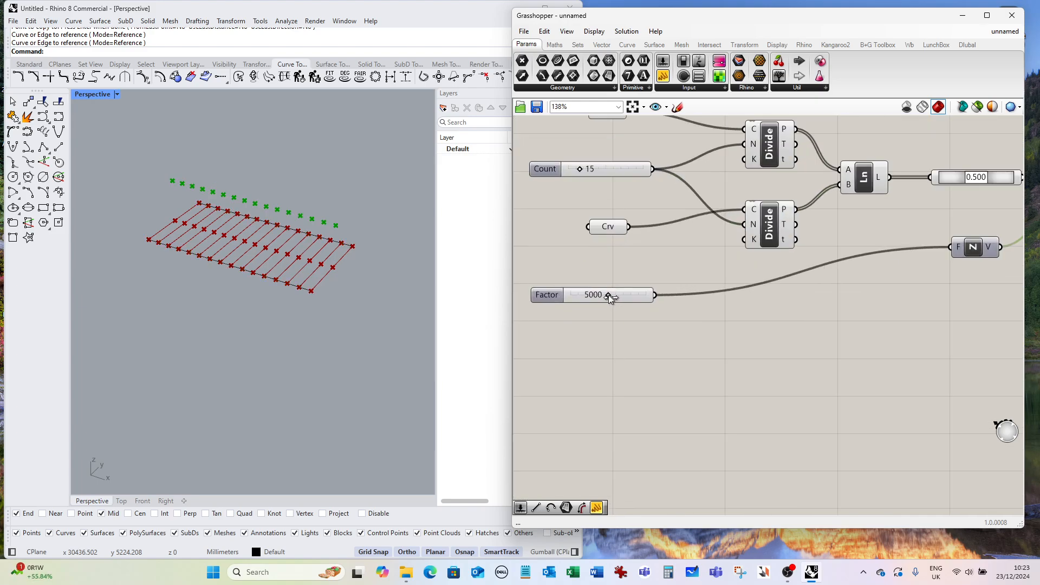
double_click(592, 295)
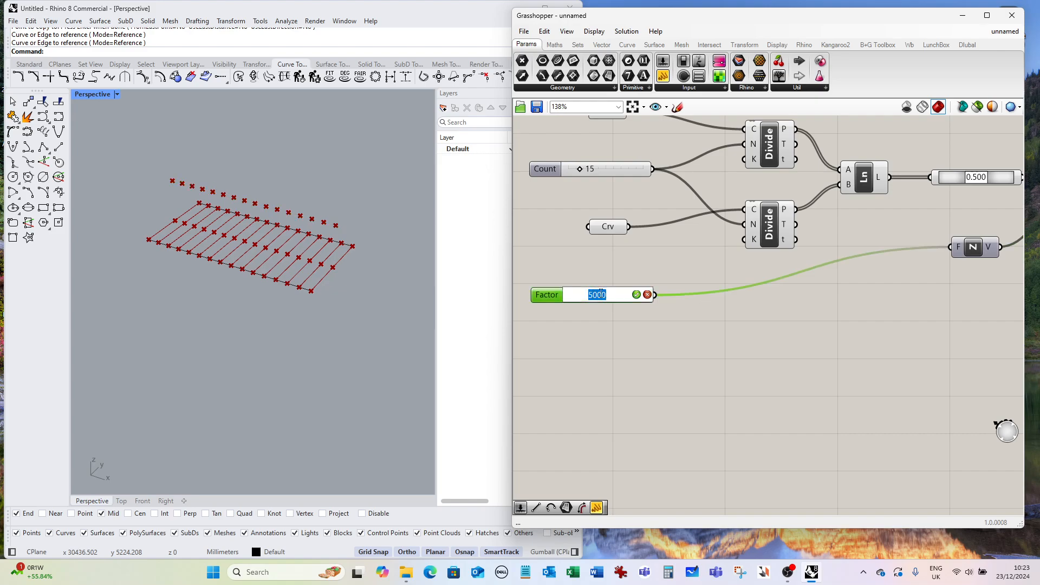
text(2500)
click(636, 295)
scroll(644, 268, down, 3)
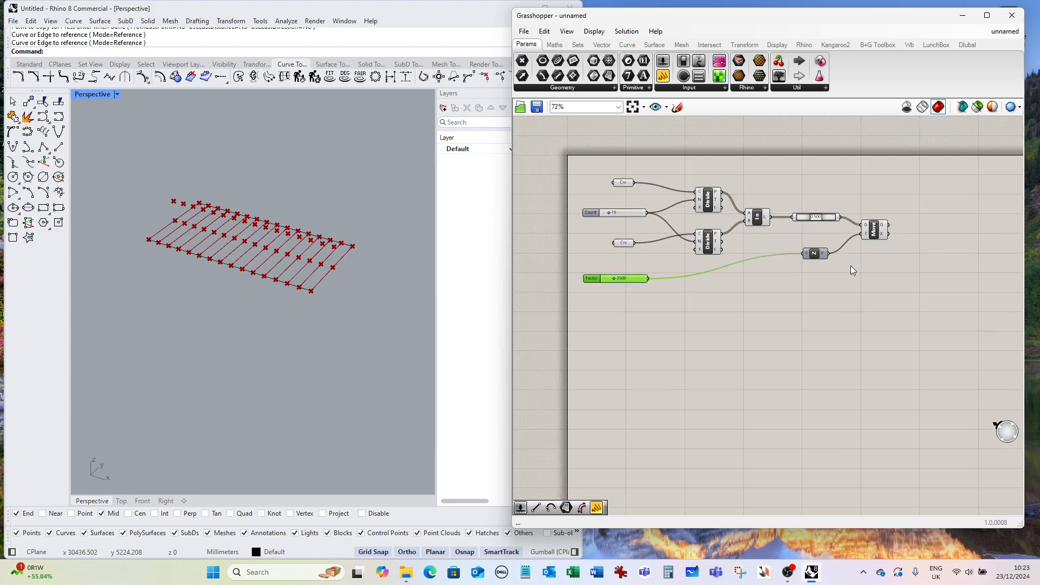
Add an Arc 3Pt component and connect the first Divide points, the moved midpoints and the second Divide points to it.
click(935, 248)
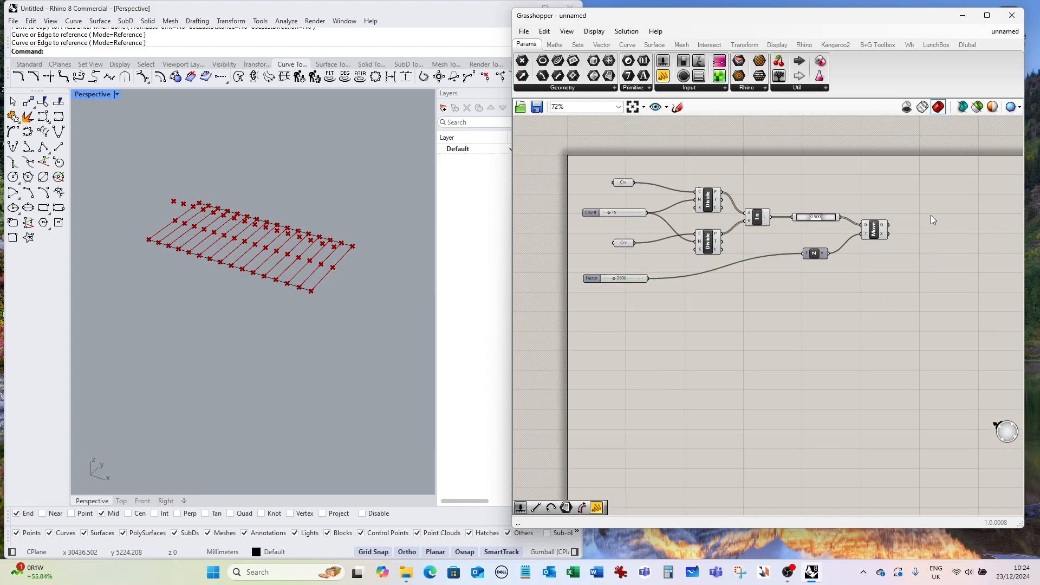
double_click(931, 216)
text(arc)
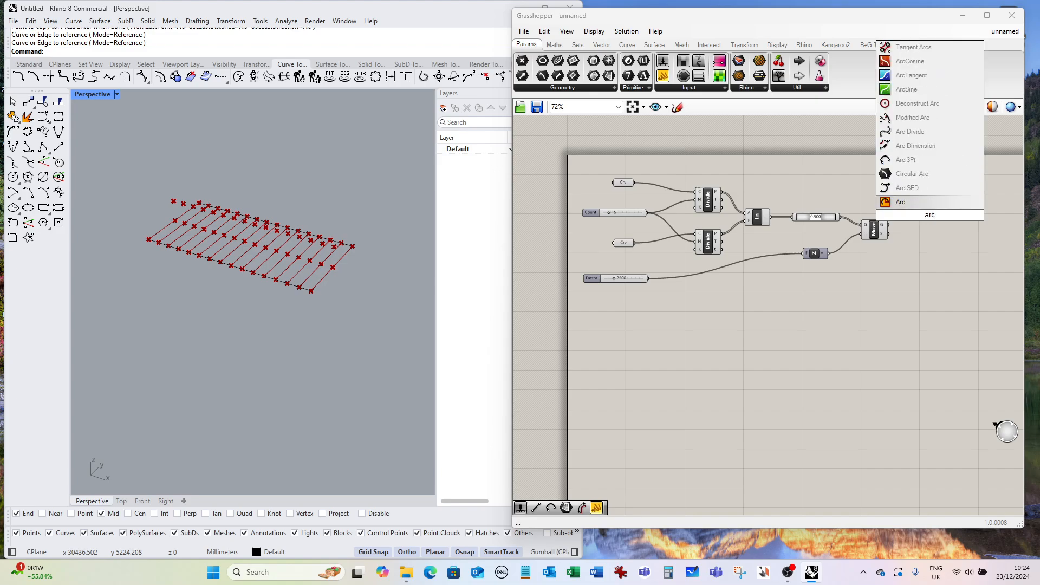
key(Return)
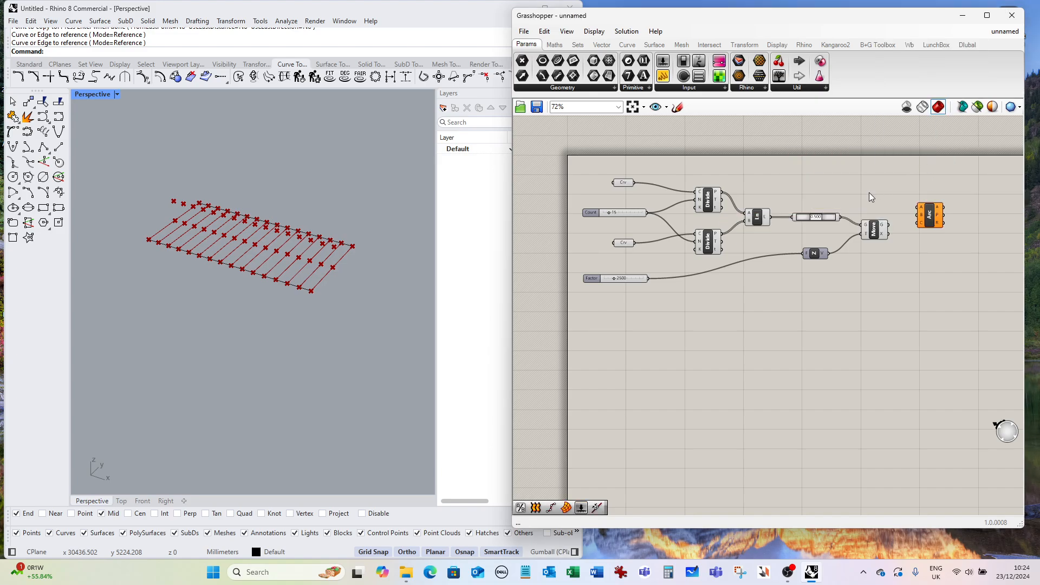
click(707, 209)
drag(726, 197, 918, 215)
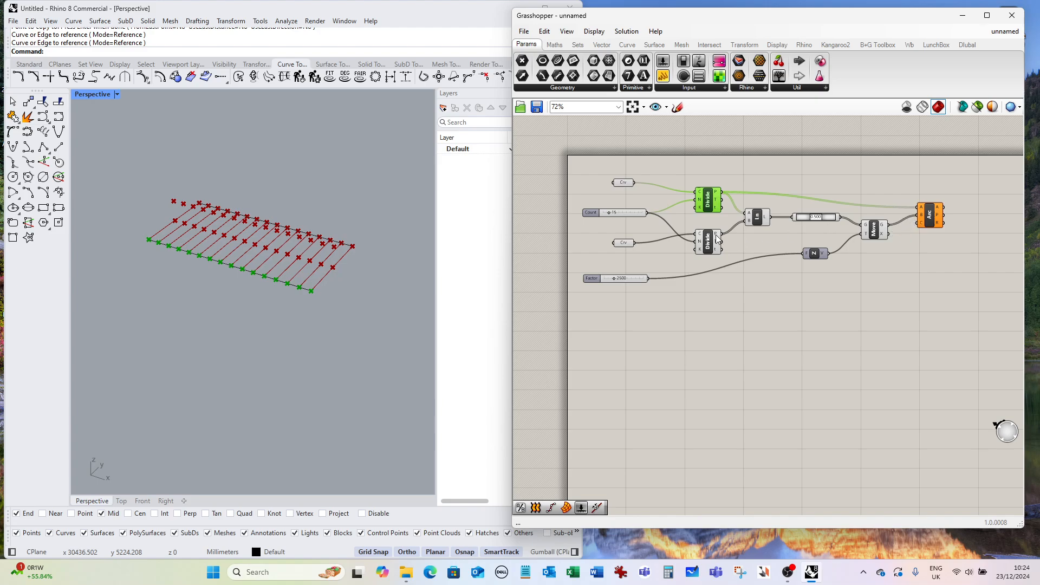
drag(707, 241, 709, 241)
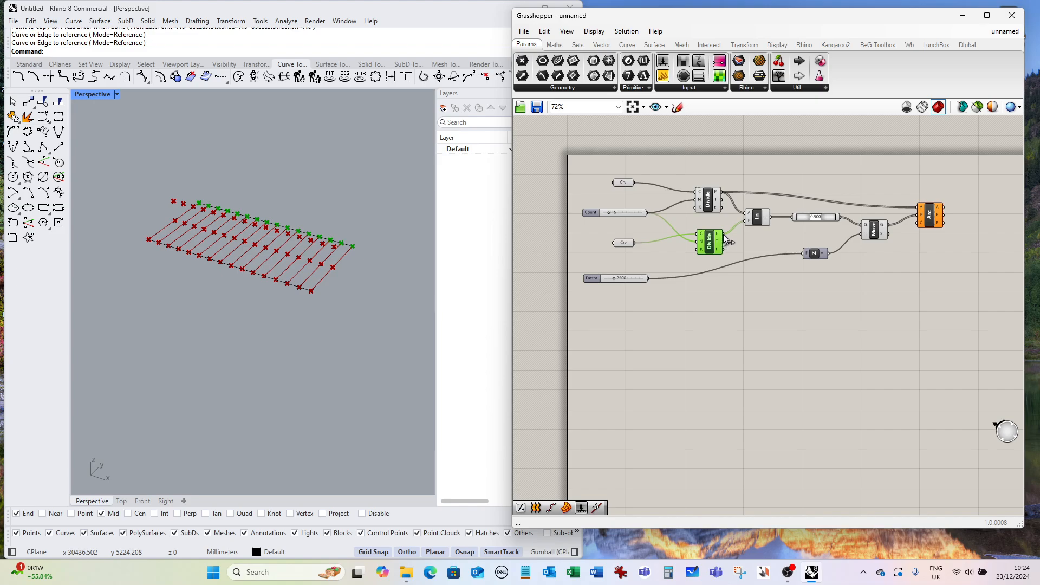
drag(785, 241, 861, 223)
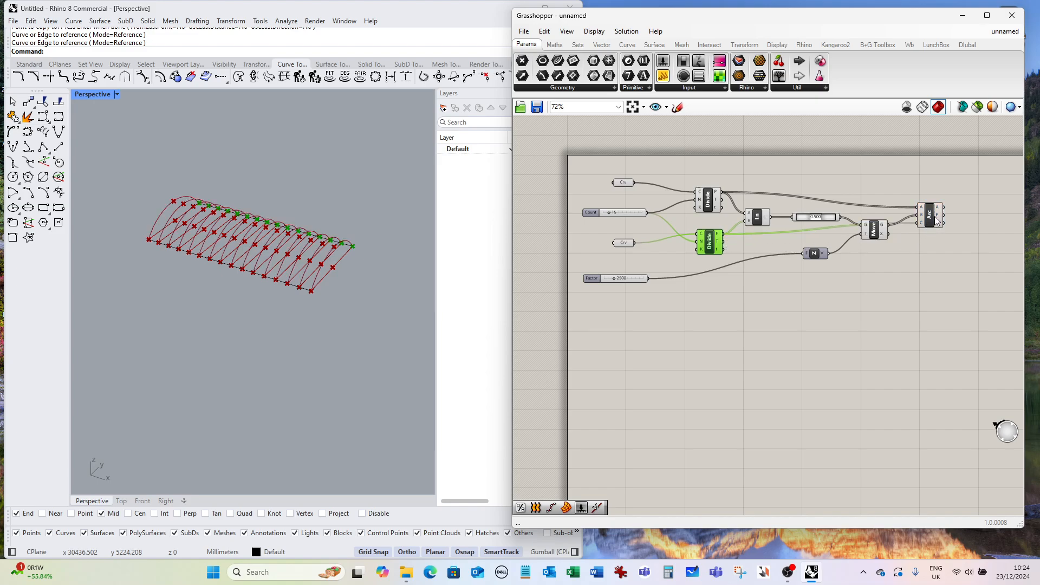
mouse_move(944, 215)
mouse_down()
mouse_move(958, 218)
mouse_move(942, 211)
mouse_up()
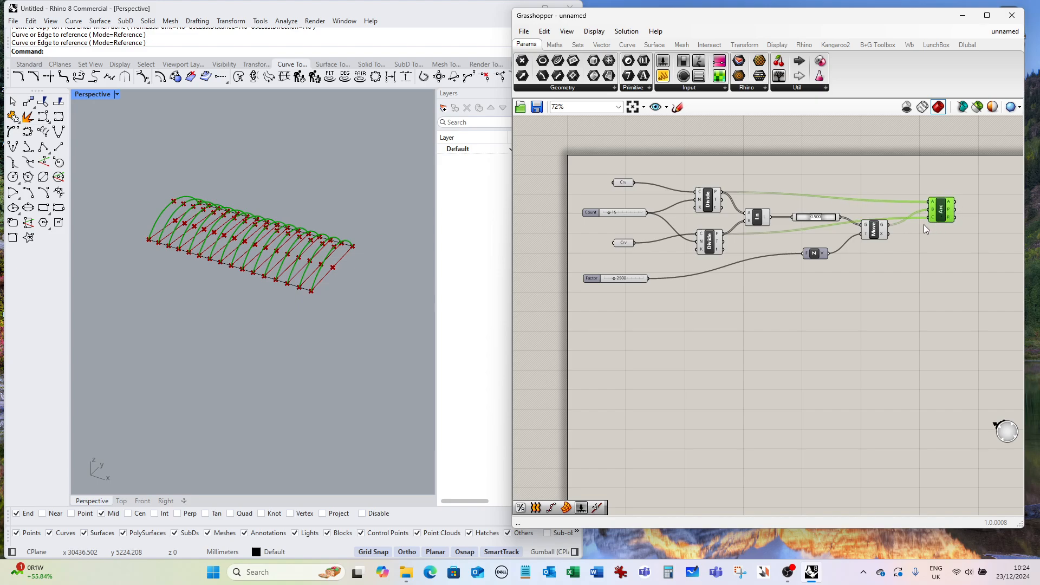
Turn preview off for all components except the Arc.
drag(891, 263, 688, 172)
right_click(756, 175)
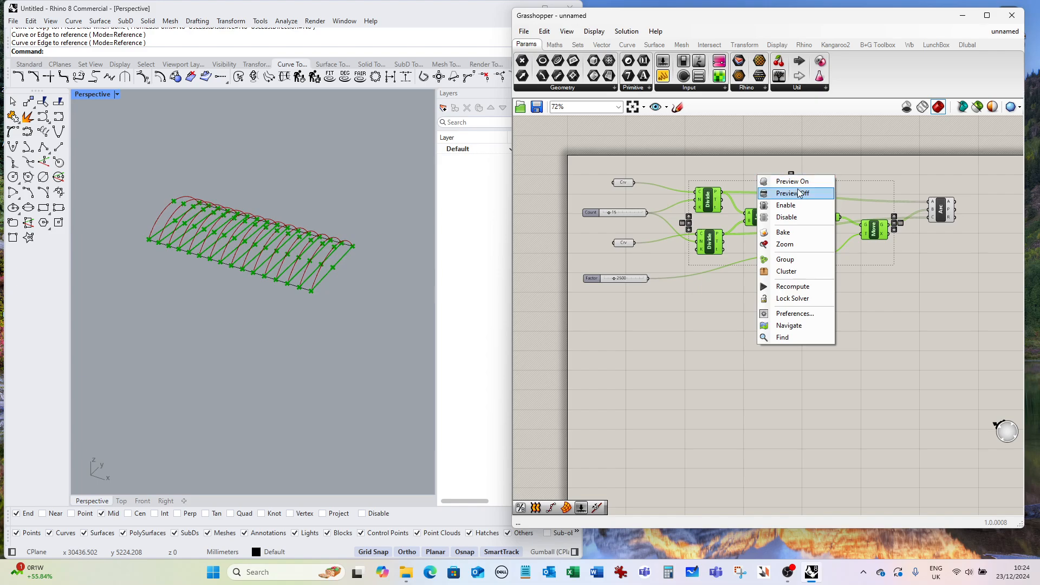
click(797, 193)
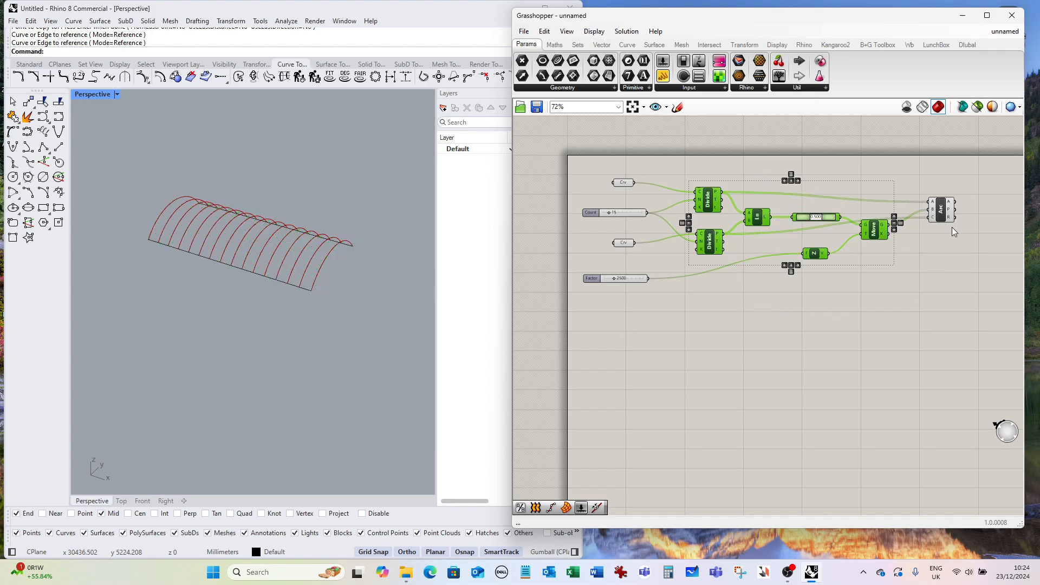
click(938, 219)
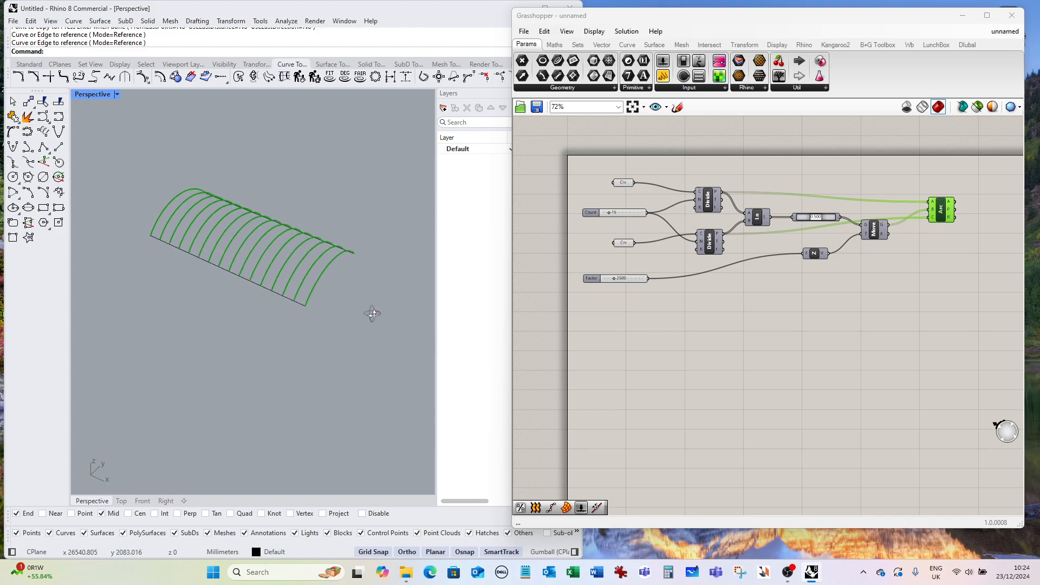
Add a Divide Curve component and connect the Arc output to its curve input.
right_drag(372, 310, 351, 321)
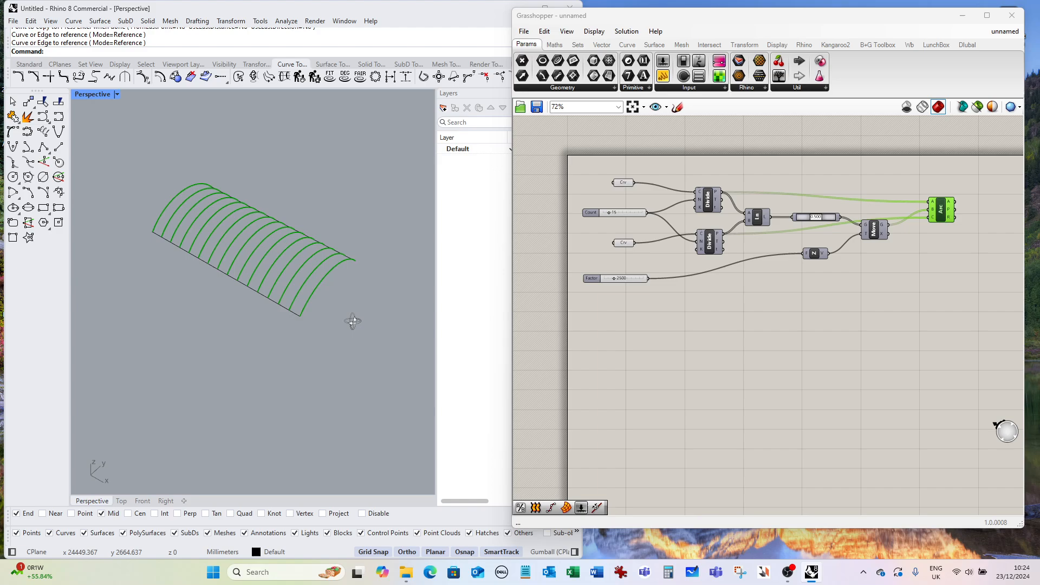
drag(942, 210, 931, 201)
scroll(704, 304, down, 3)
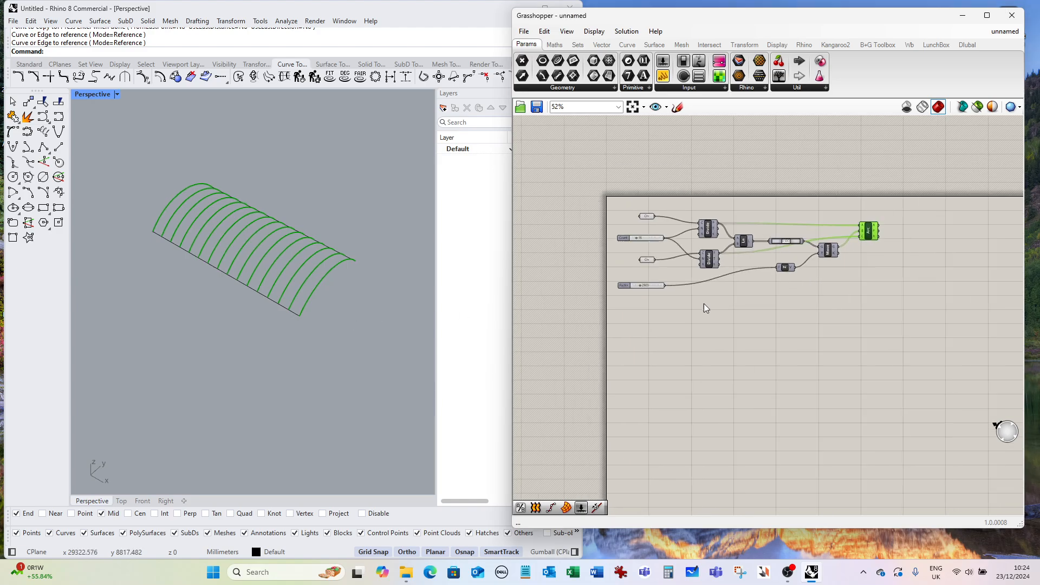
scroll(869, 258, up, 3)
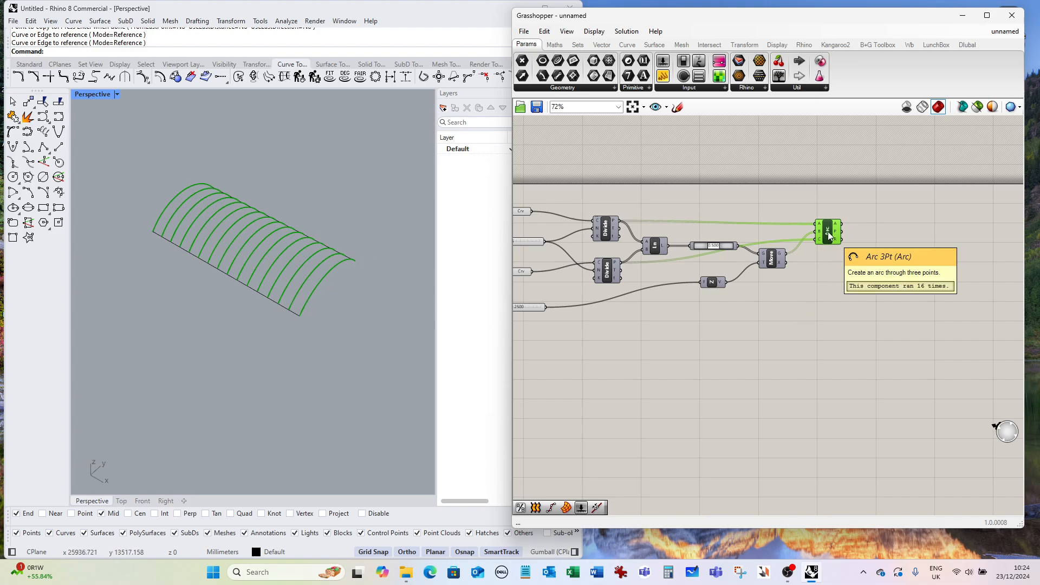
click(877, 256)
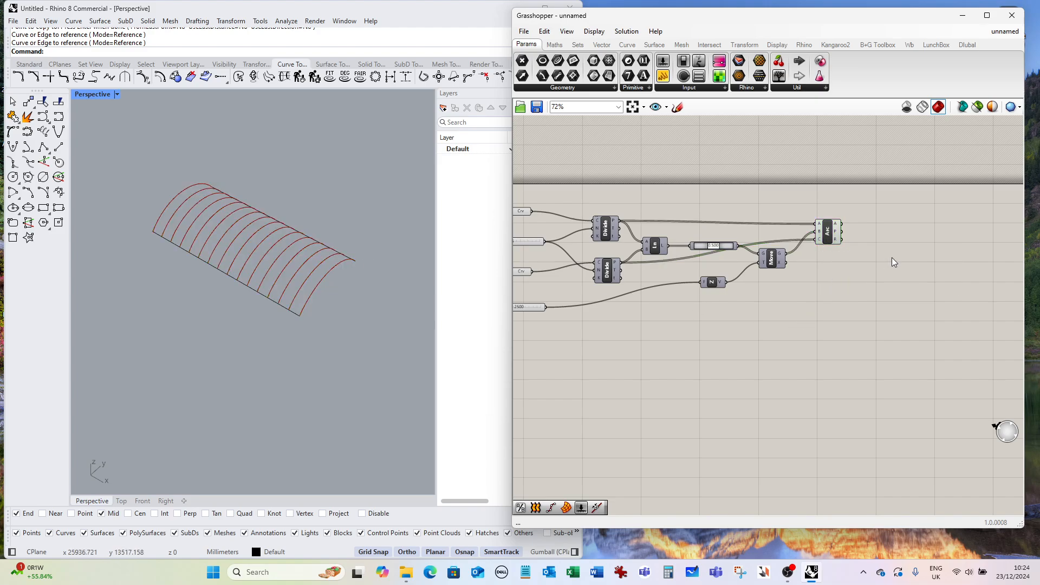
double_click(891, 258)
text(divde)
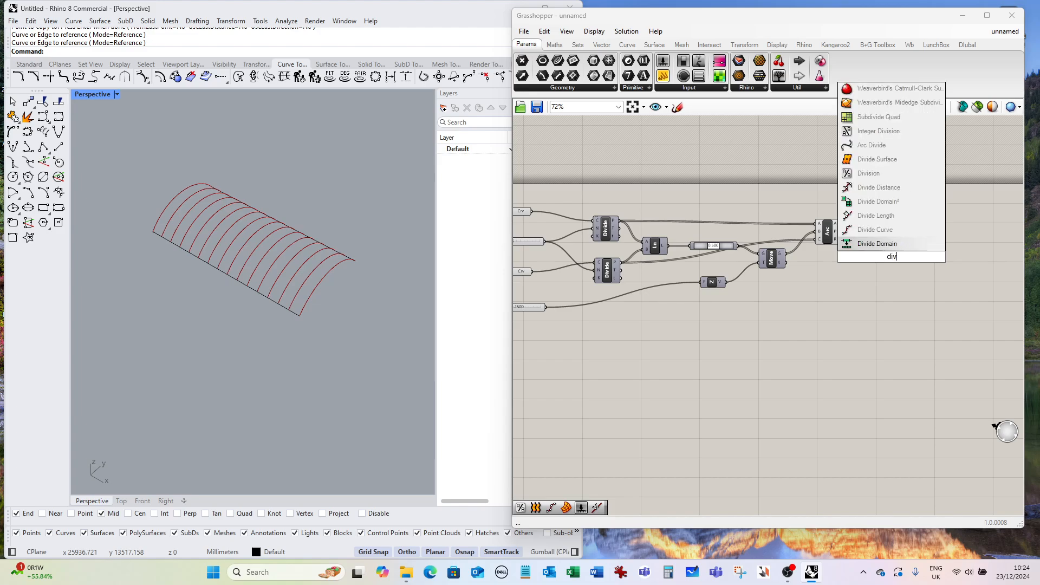
key(BackSpace)
key(BackSpace)
key(BackSpace)
key(BackSpace)
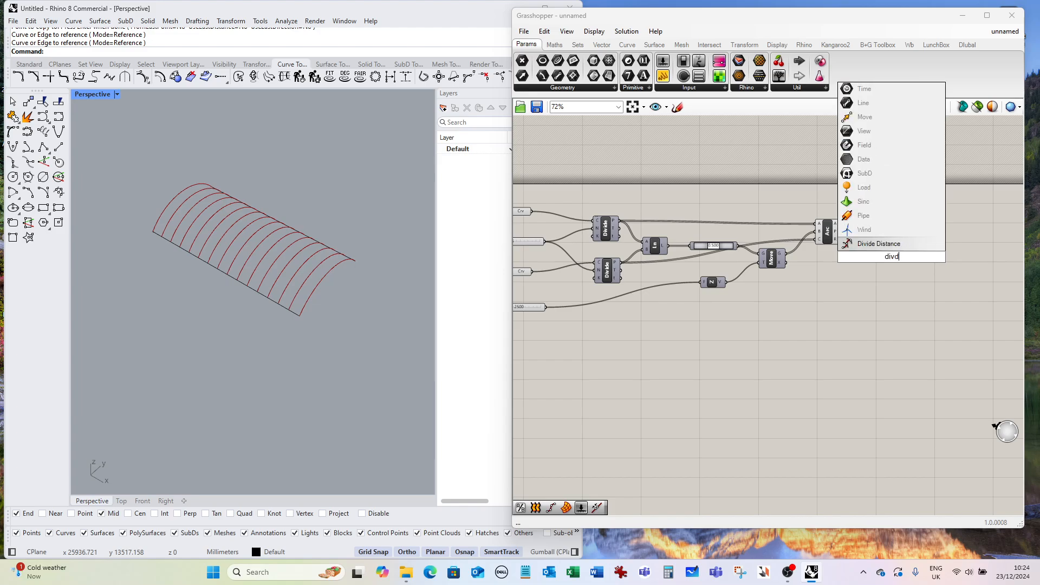
text(ivide)
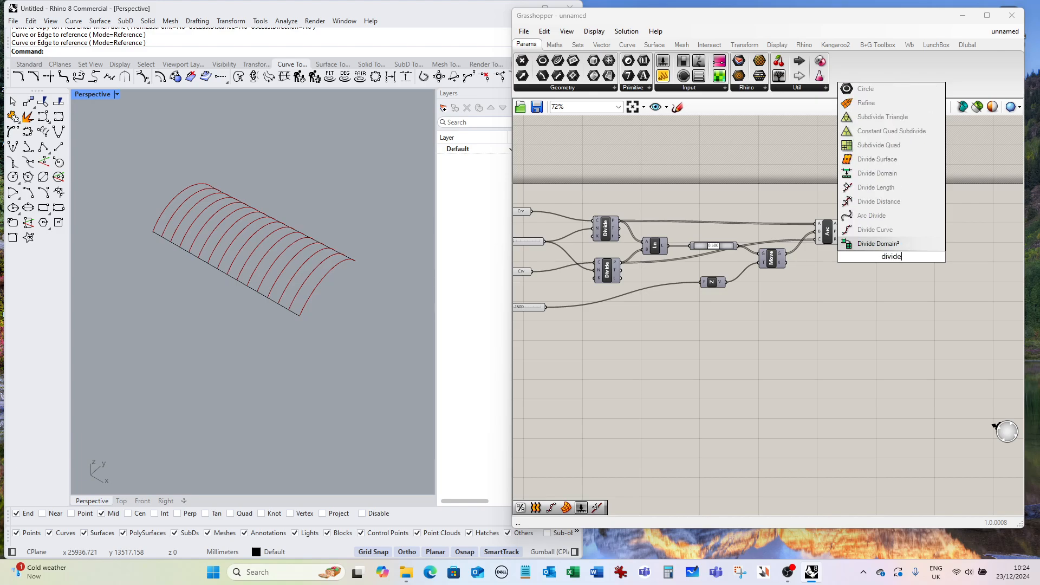
click(891, 231)
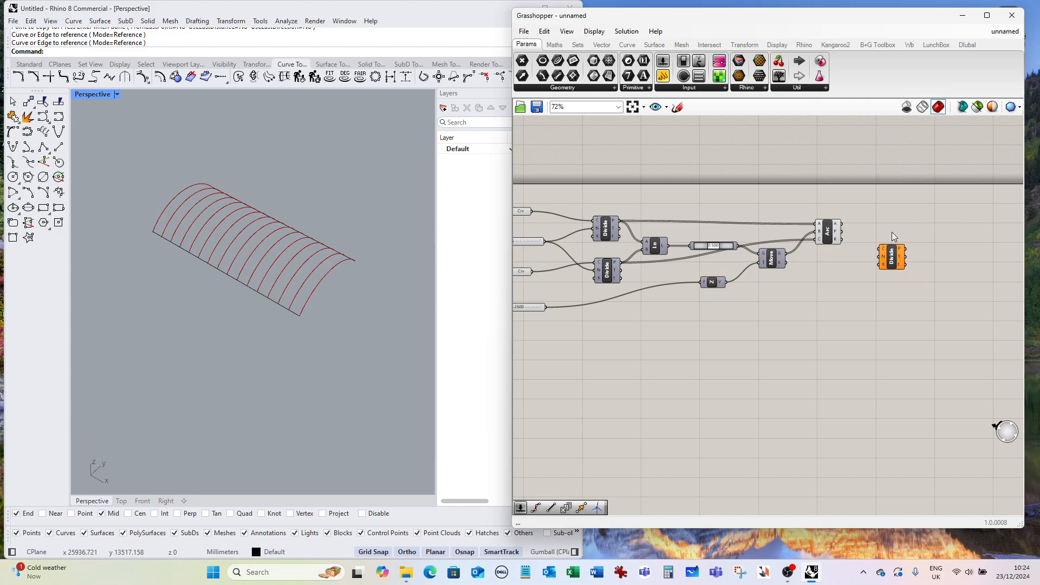
drag(895, 264, 899, 250)
drag(844, 230, 879, 239)
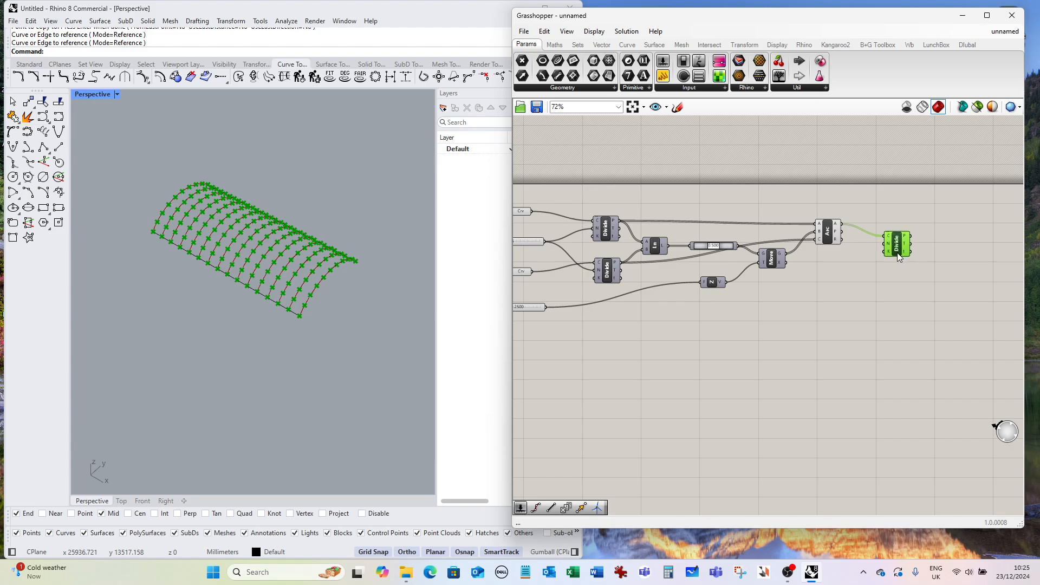
Duplicate the Count slider onto the canvas.
scroll(863, 268, down, 2)
scroll(580, 240, up, 3)
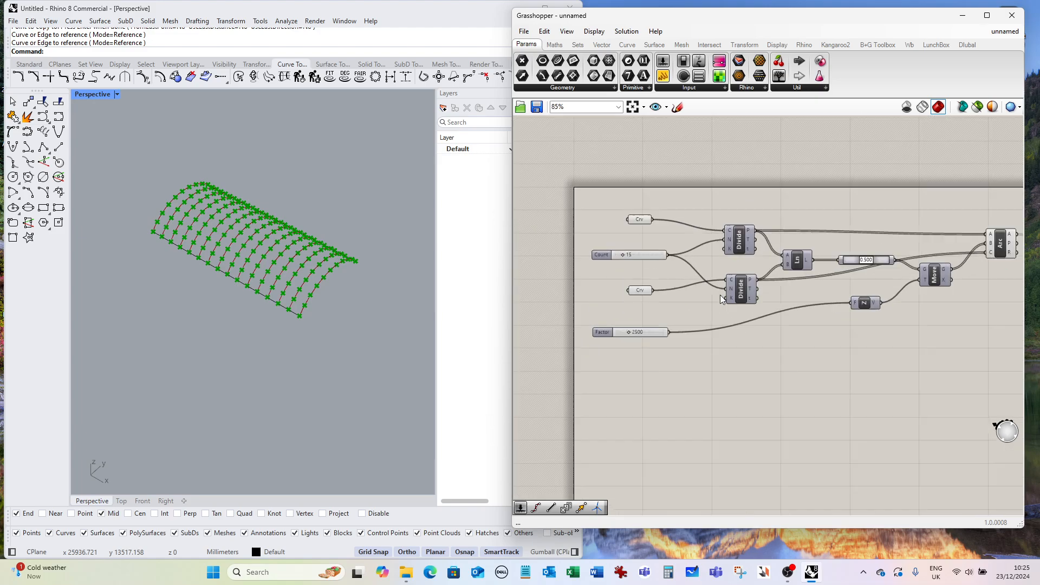
click(645, 255)
key(ctrl+c)
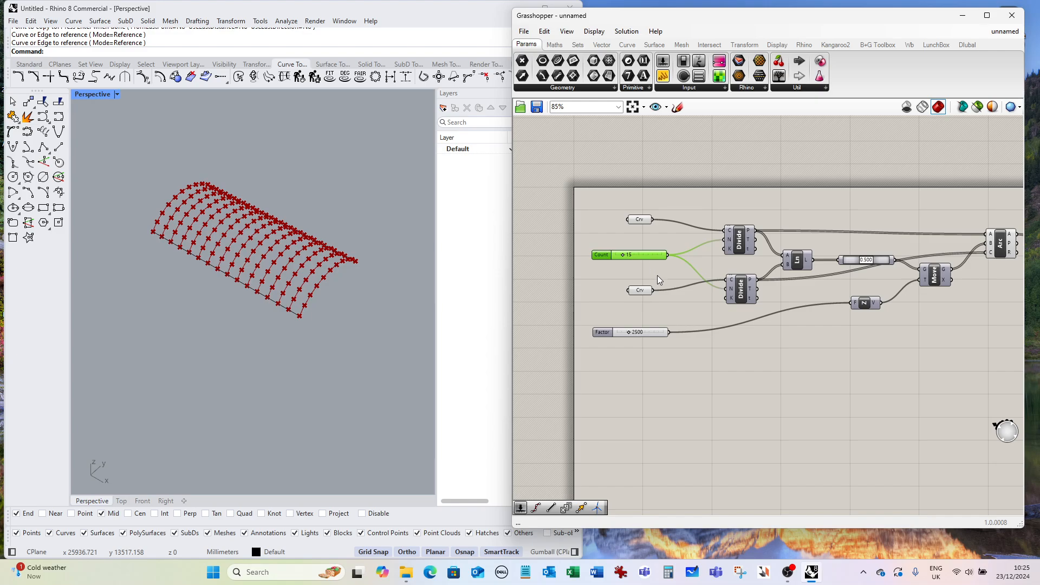
key(ctrl+v)
drag(654, 260, 935, 281)
Set the copied slider to 5 and connect it to the Divide Curve count input.
scroll(652, 367, down, 2)
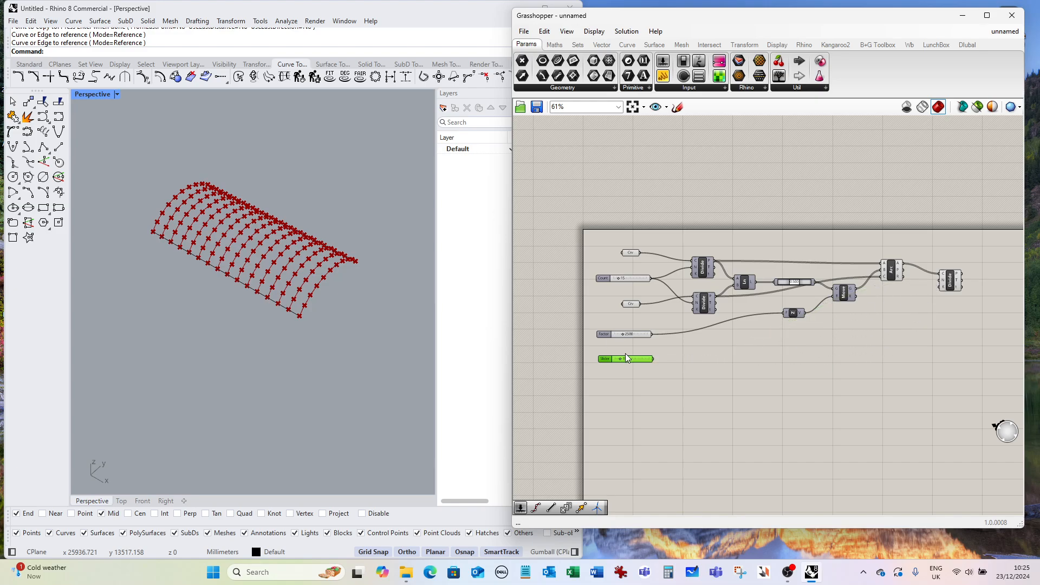
scroll(620, 358, up, 6)
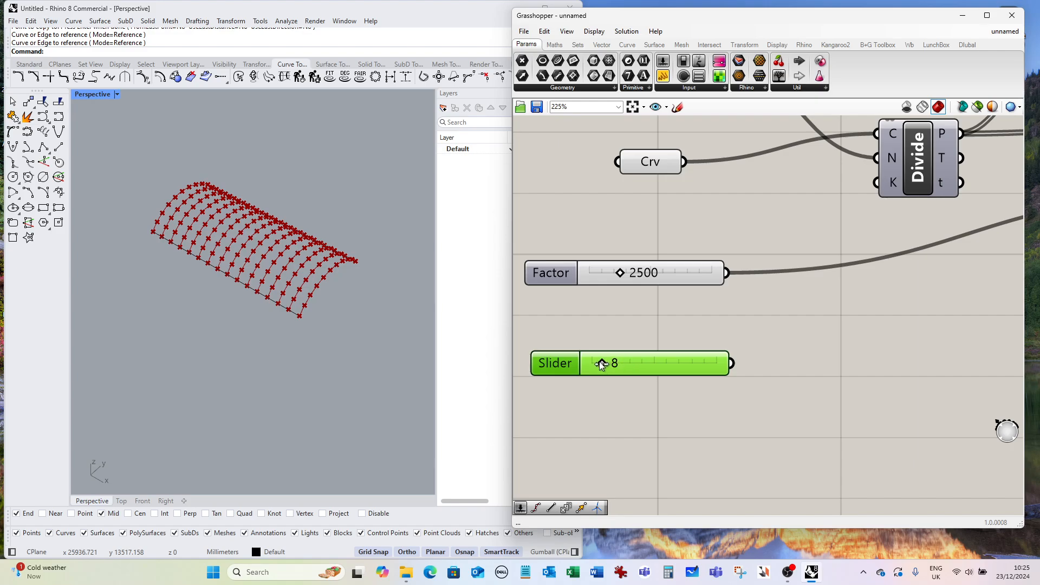
drag(601, 365, 598, 363)
click(650, 388)
scroll(571, 284, down, 6)
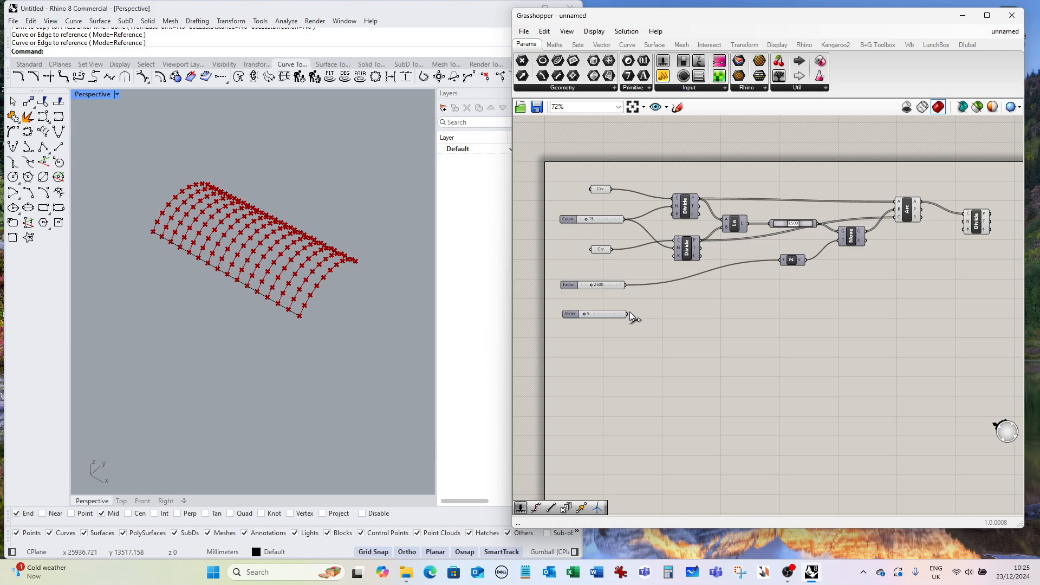
drag(631, 313, 966, 225)
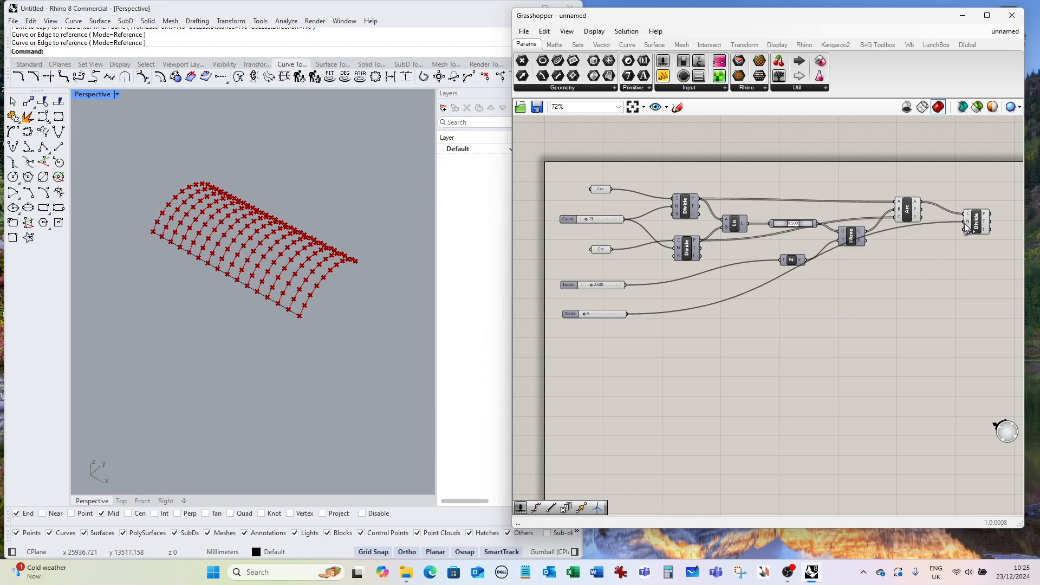
right_drag(362, 290, 323, 323)
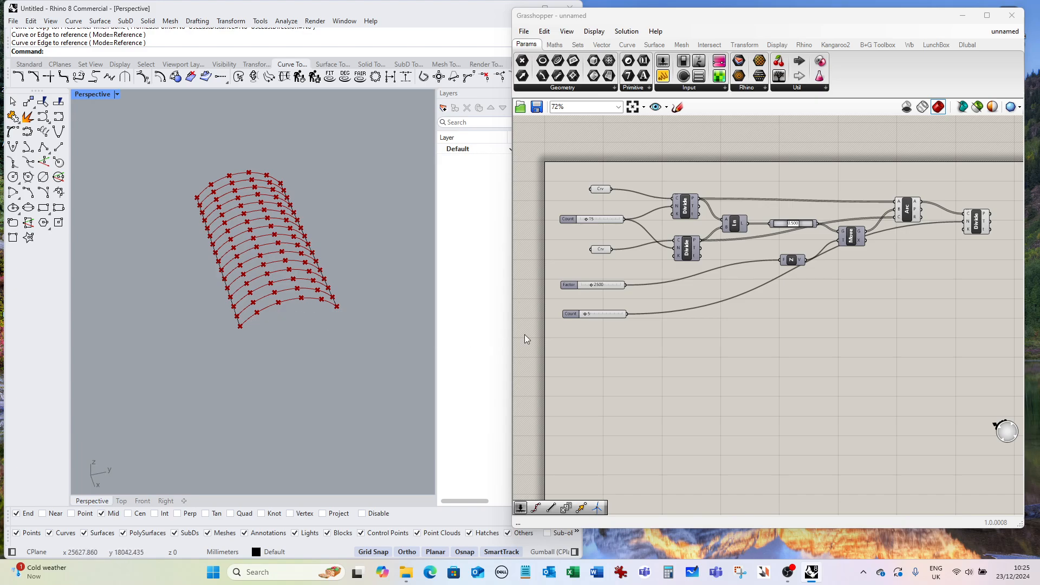
scroll(589, 322, up, 3)
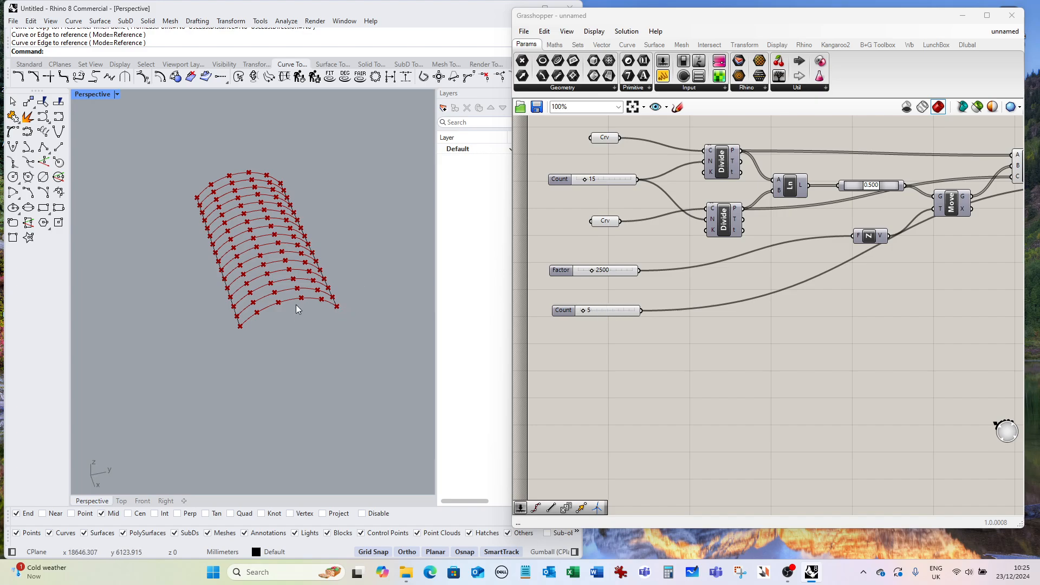
scroll(650, 254, down, 4)
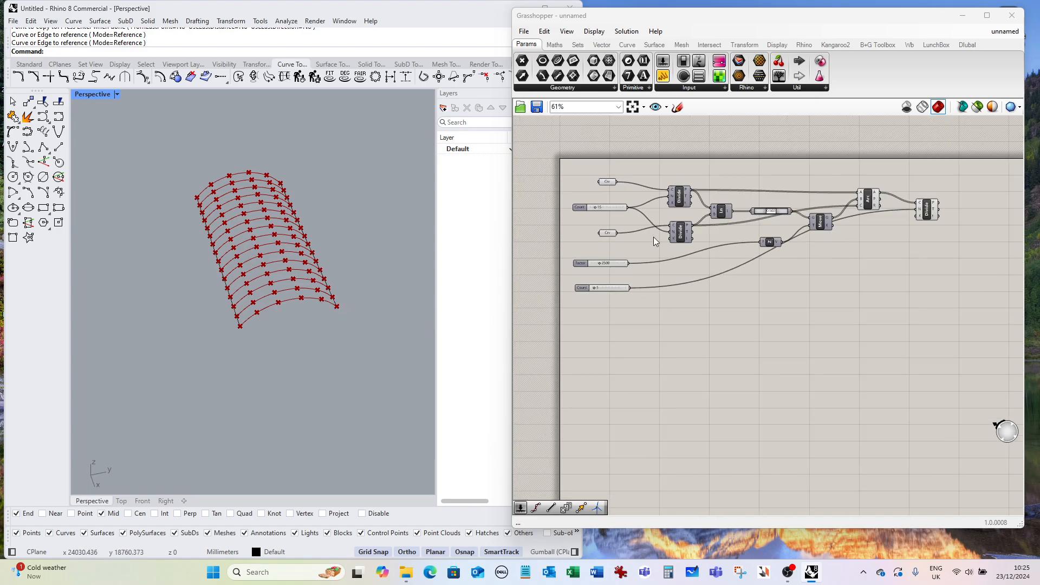
Add a PolyLine component and connect the Divide Curve points output to its vertices input.
drag(924, 213, 911, 223)
scroll(932, 228, up, 2)
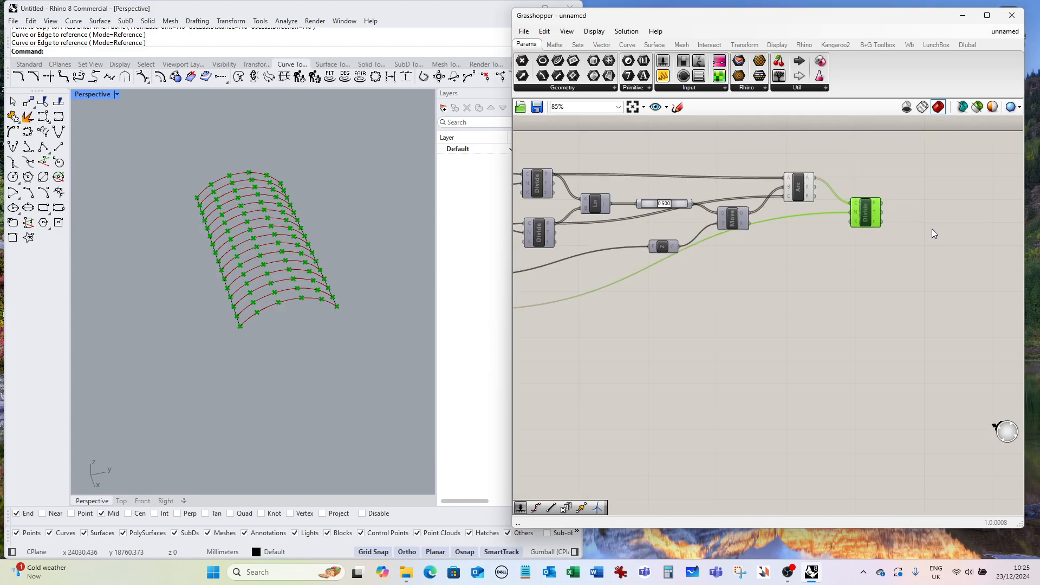
double_click(927, 237)
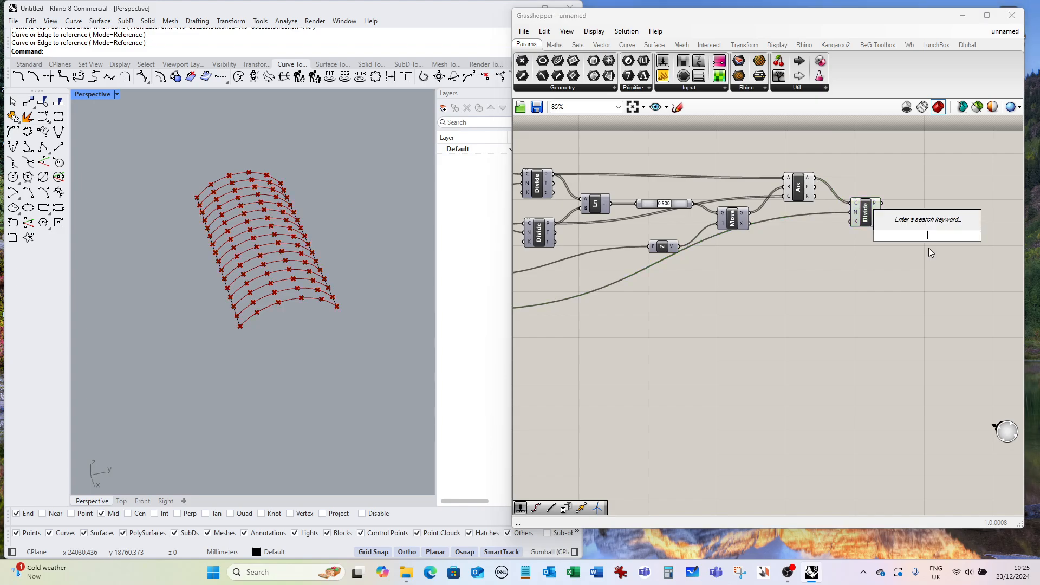
text(polyline)
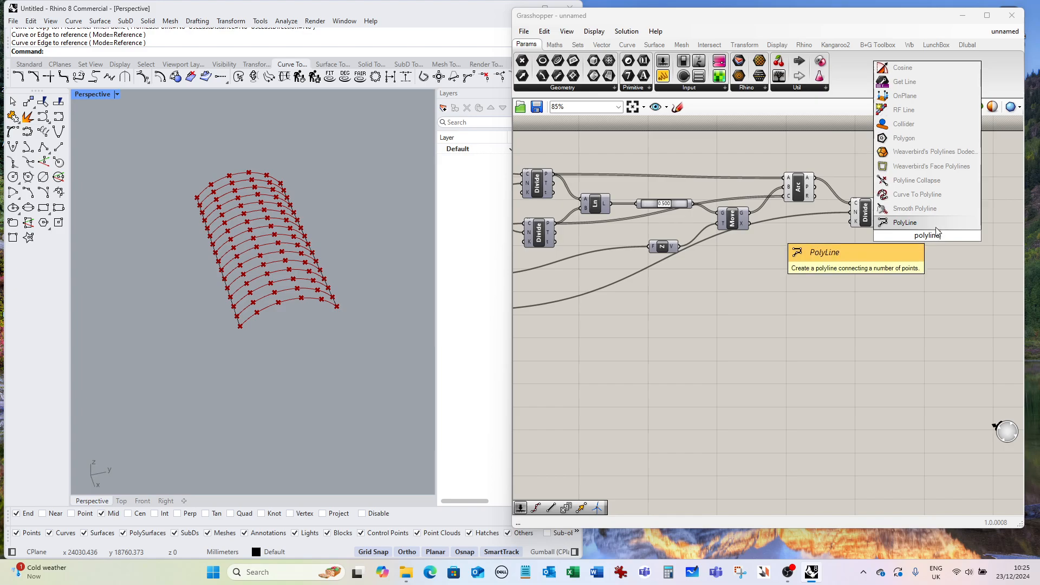
click(930, 223)
drag(881, 203, 913, 230)
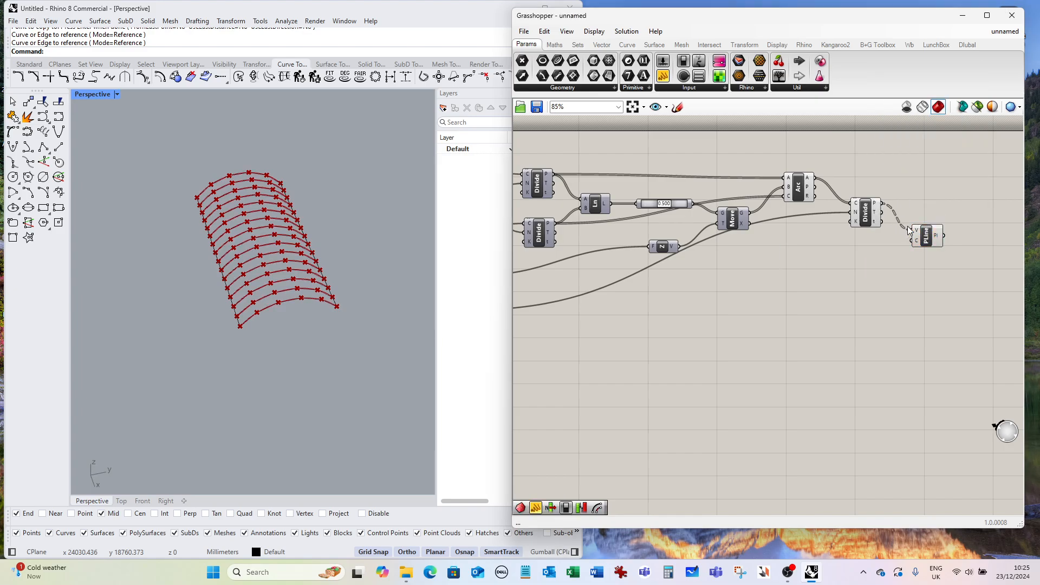
Turn off the preview of the Arc component.
right_click(799, 183)
click(396, 307)
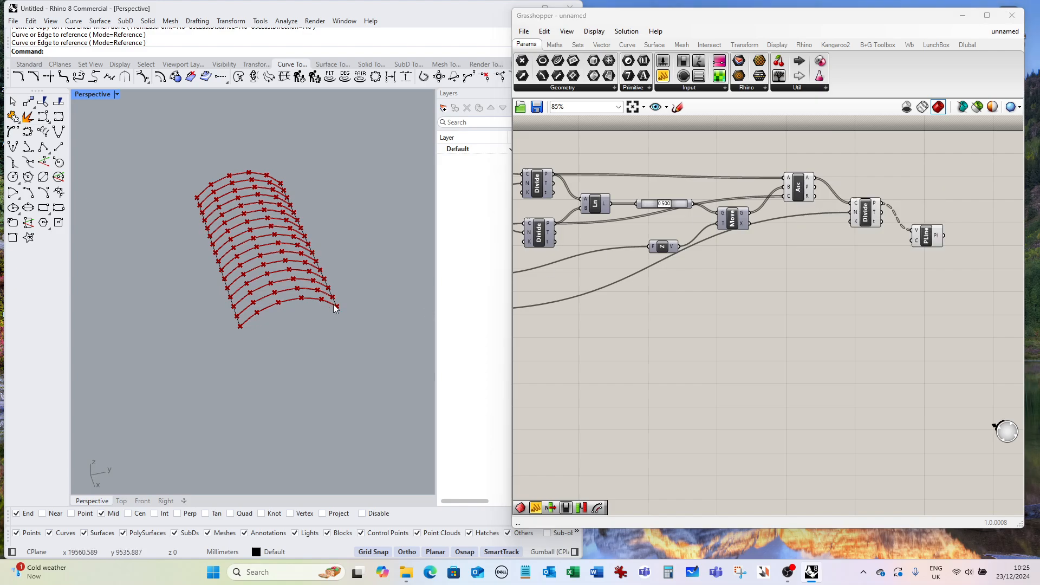
click(799, 189)
scroll(301, 338, up, 6)
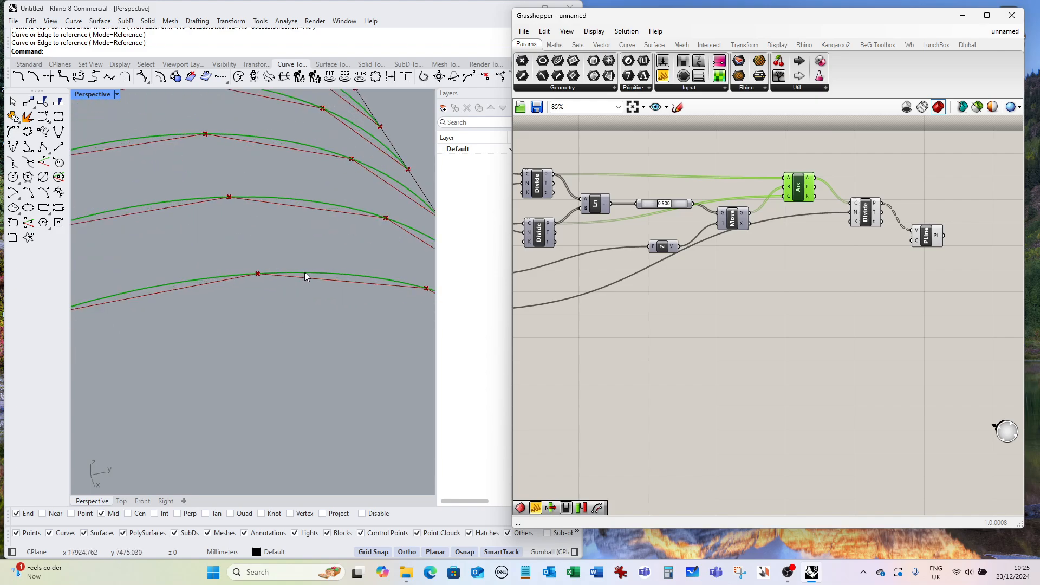
scroll(287, 254, down, 3)
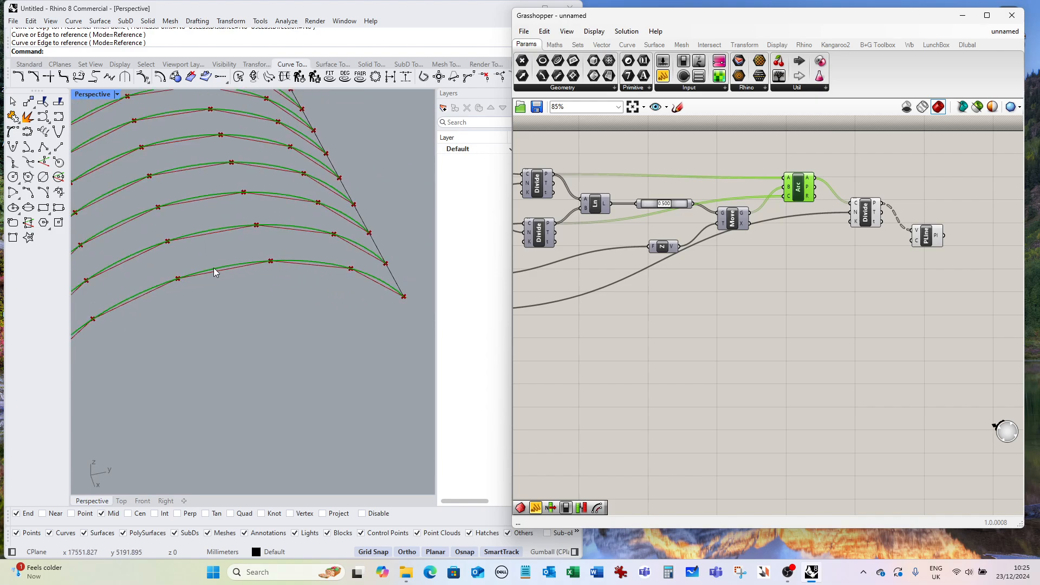
right_click(223, 317)
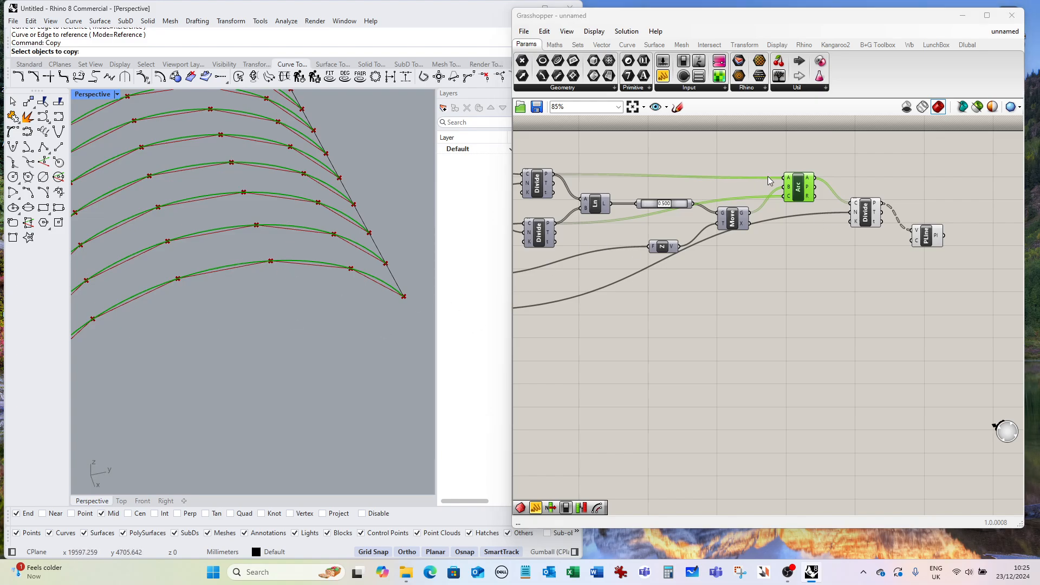
right_click(798, 194)
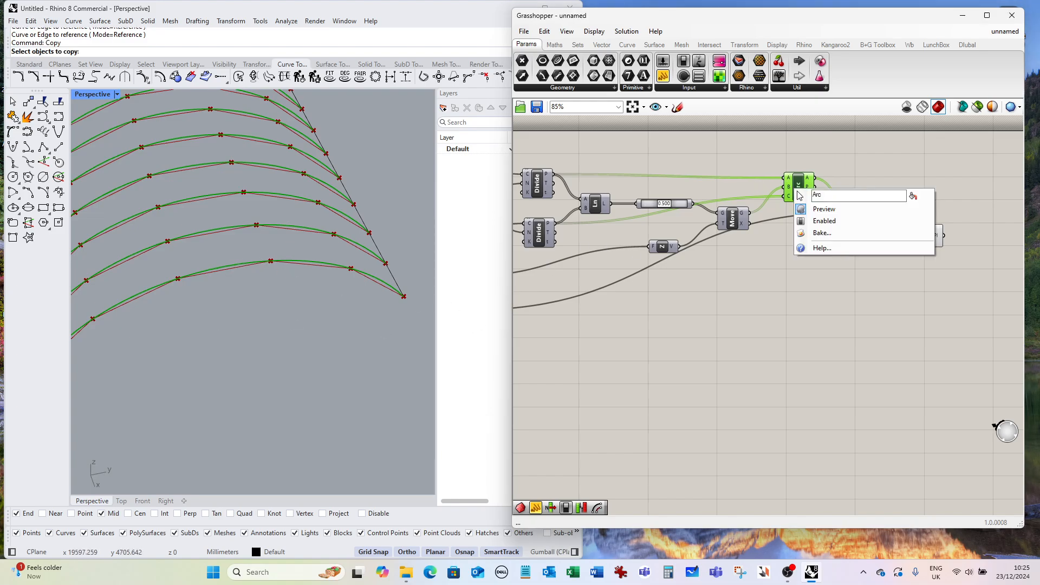
click(821, 210)
Add a Path Mapper component next to the PolyLine component.
right_drag(184, 282, 264, 319)
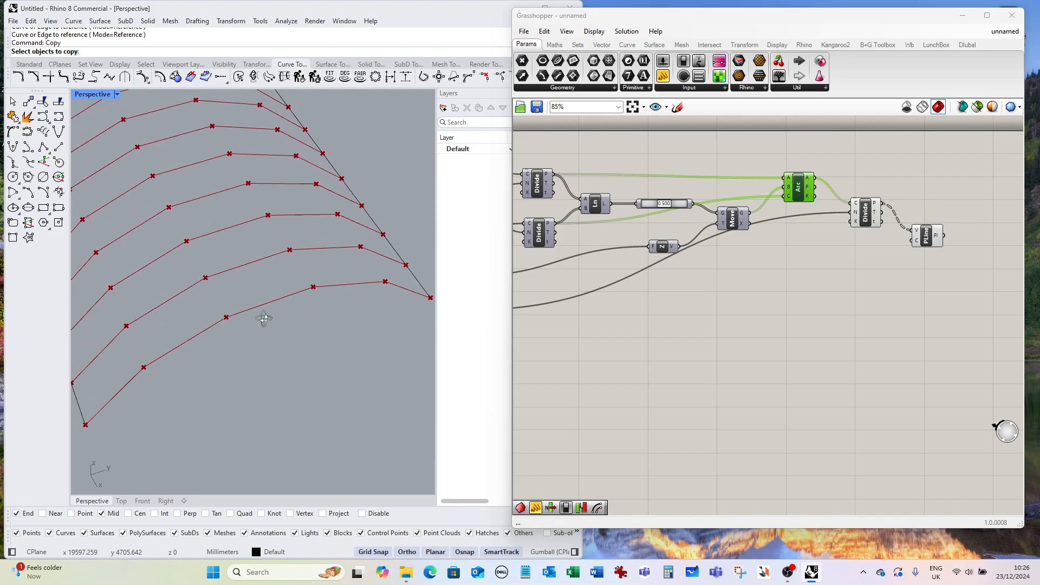
scroll(264, 319, down, 8)
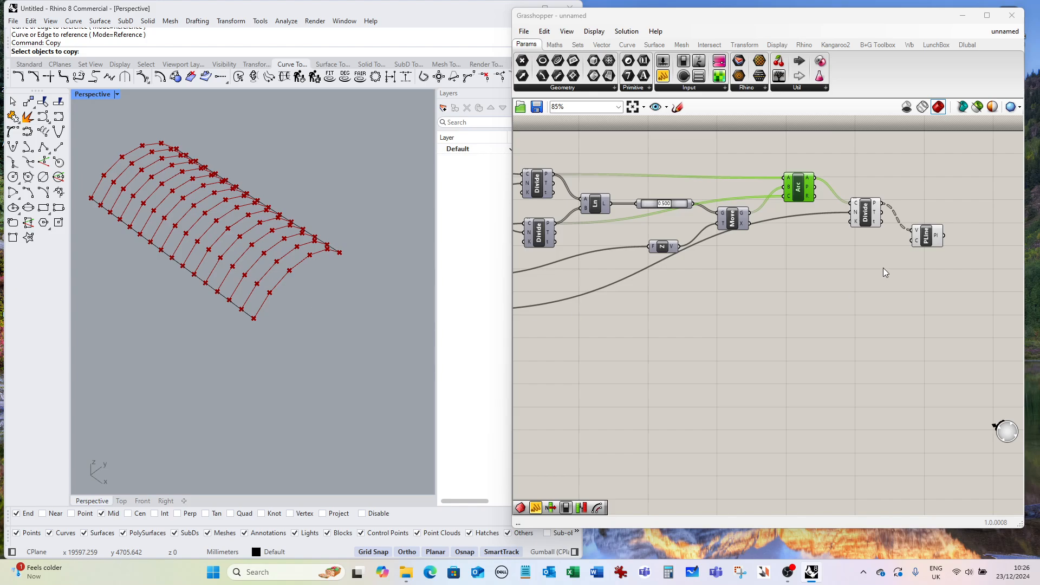
drag(929, 240, 933, 231)
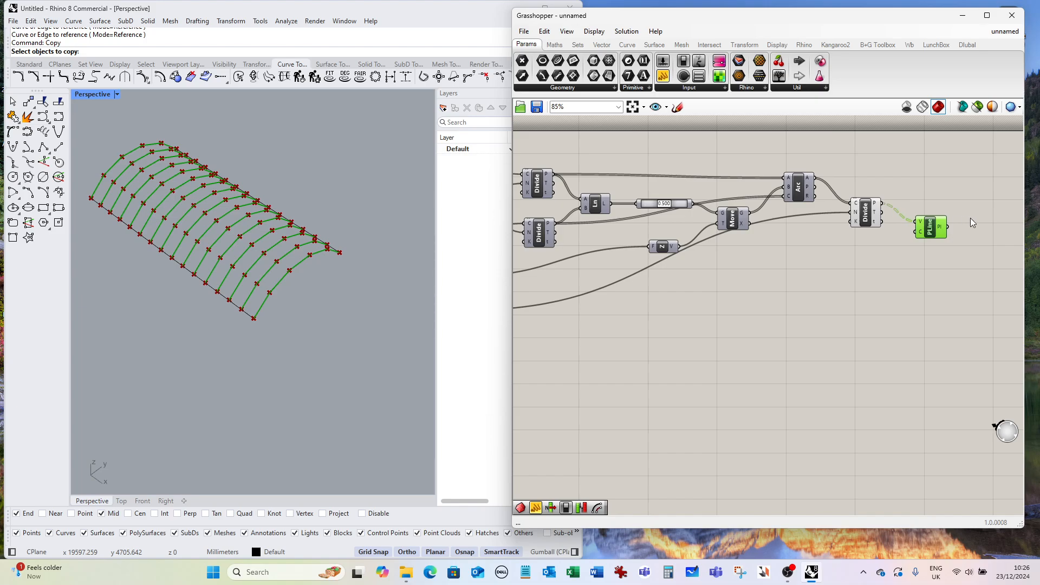
drag(941, 234, 939, 208)
scroll(815, 236, down, 1)
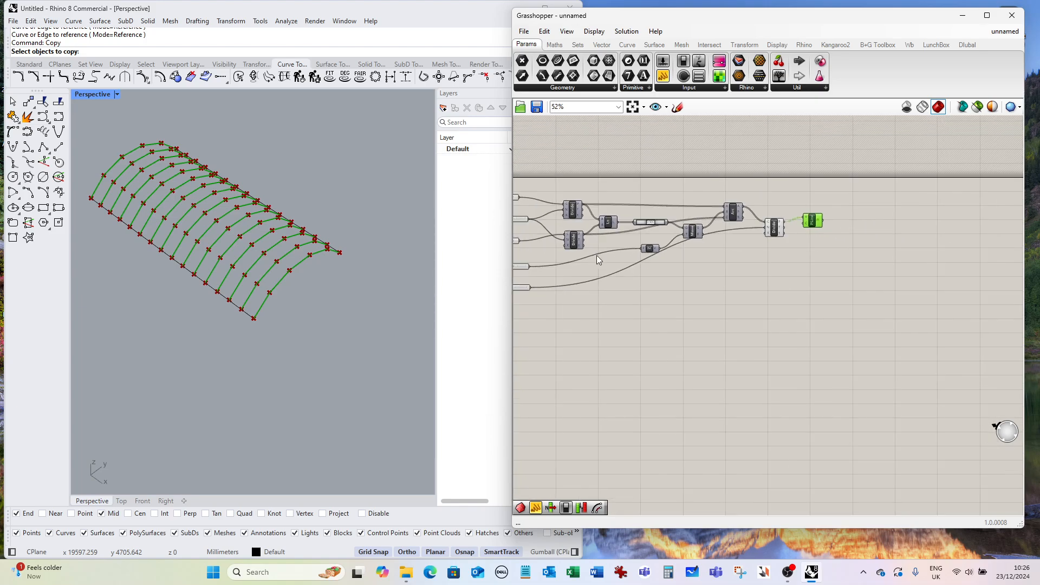
scroll(820, 243, up, 3)
double_click(815, 252)
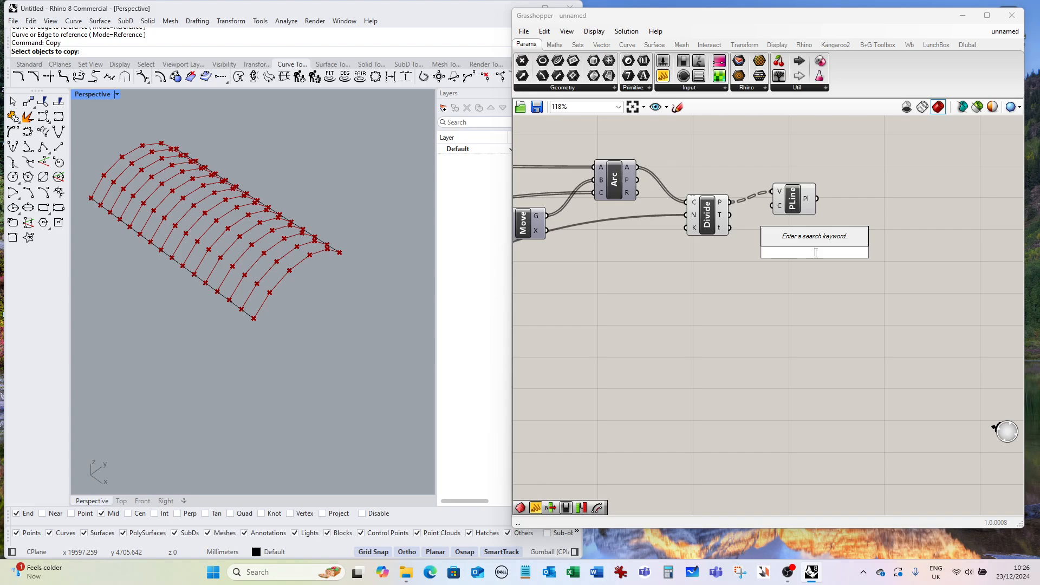
text(mapper)
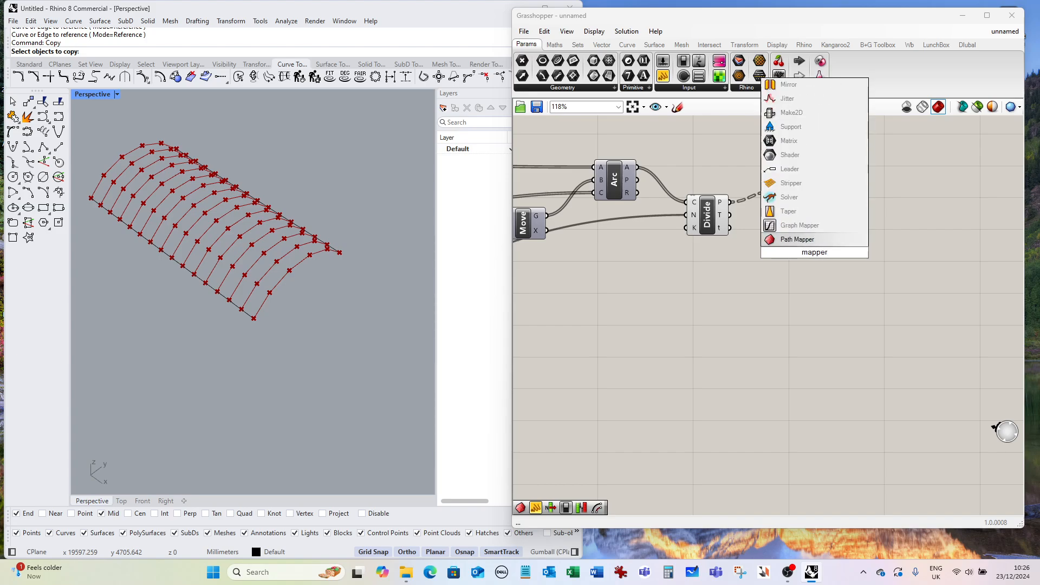
key(Return)
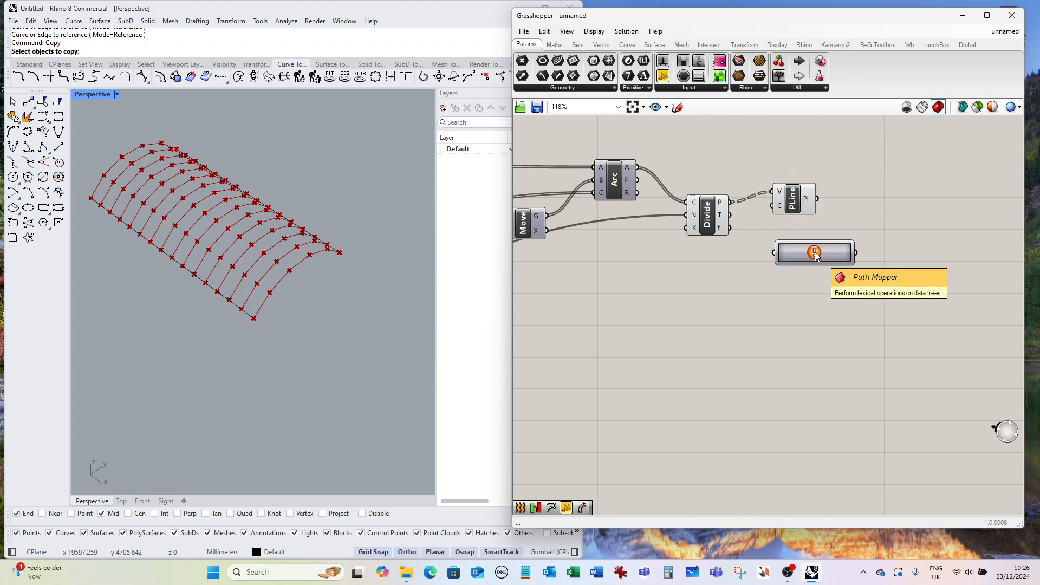
drag(799, 256, 848, 258)
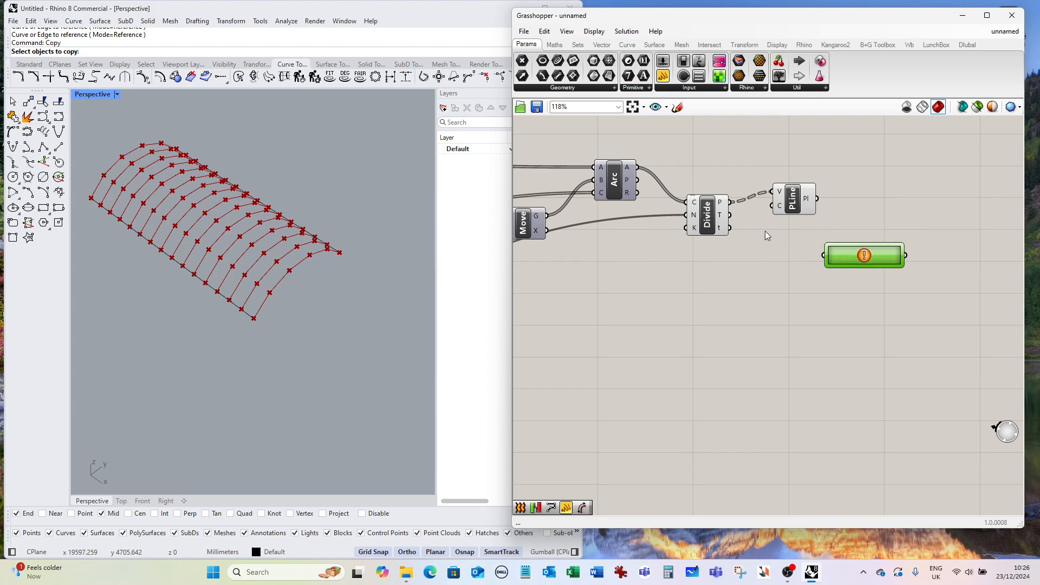
scroll(719, 207, up, 3)
right_click(726, 199)
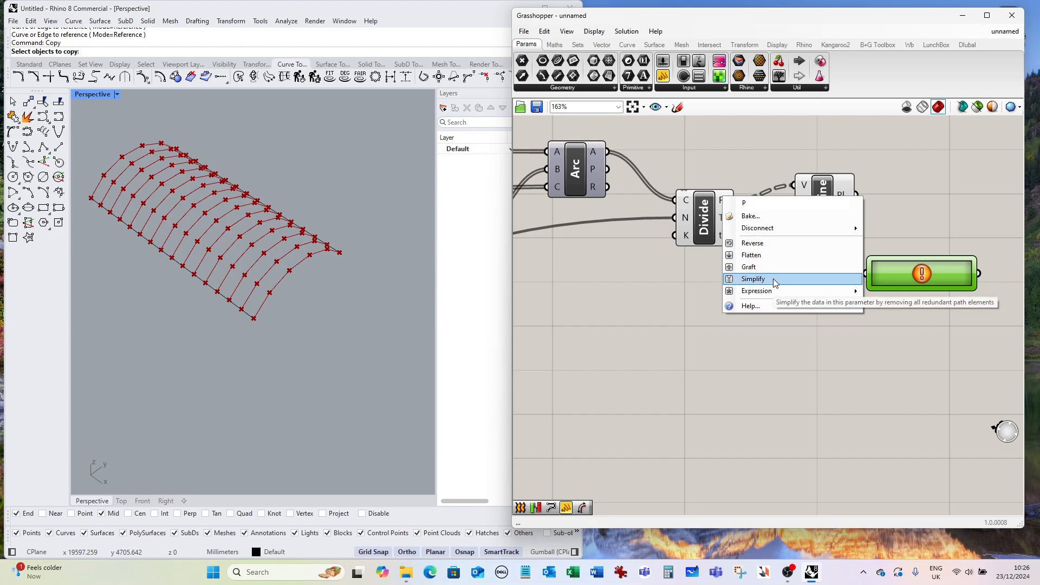
click(694, 256)
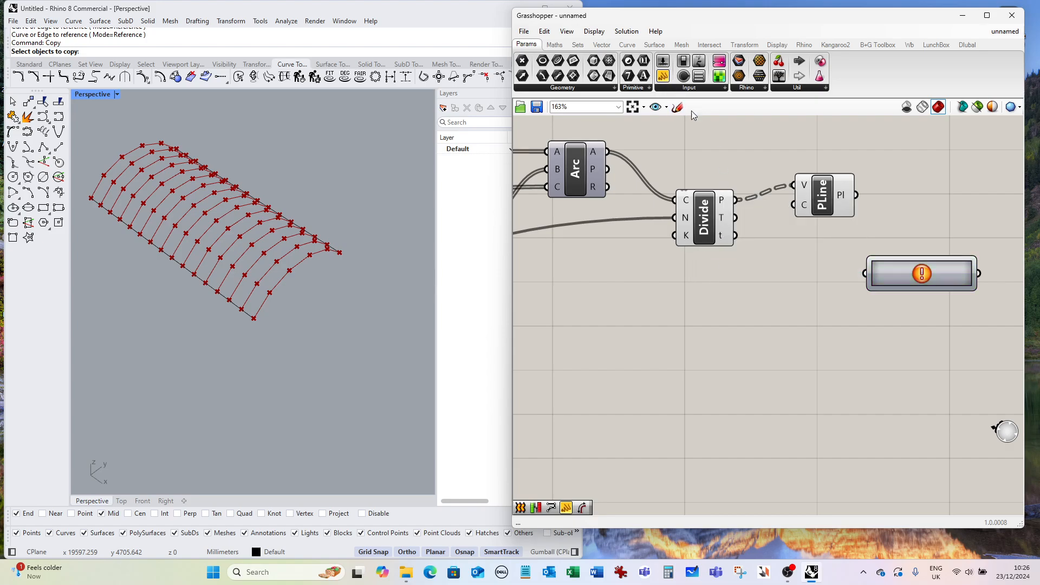
Connect a panel to the Divide Curve points output to inspect its data tree.
drag(835, 323, 835, 323)
drag(737, 199, 763, 322)
drag(905, 367, 982, 423)
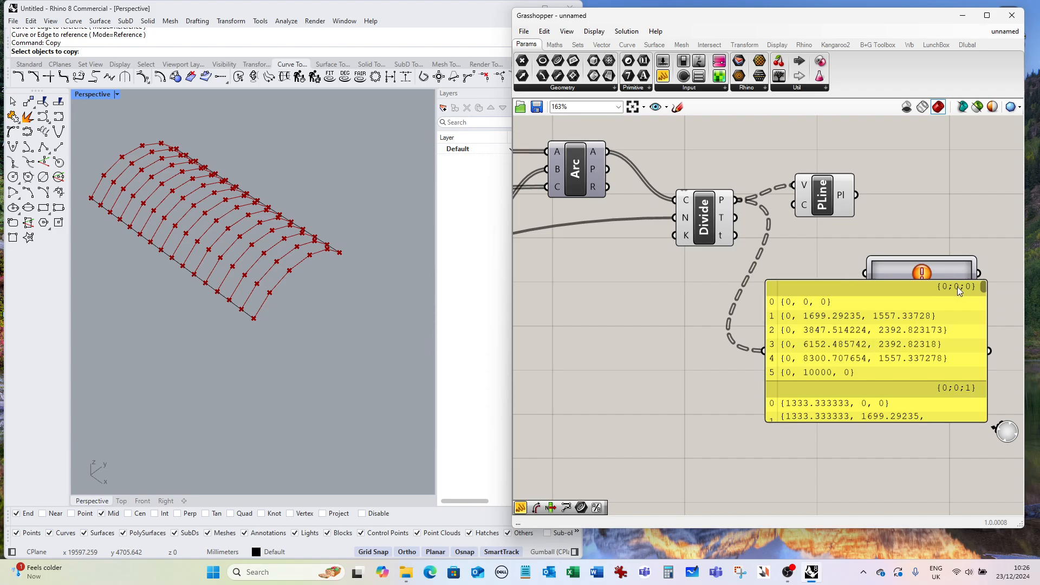
Simplify the Divide Curve points output.
right_click(721, 203)
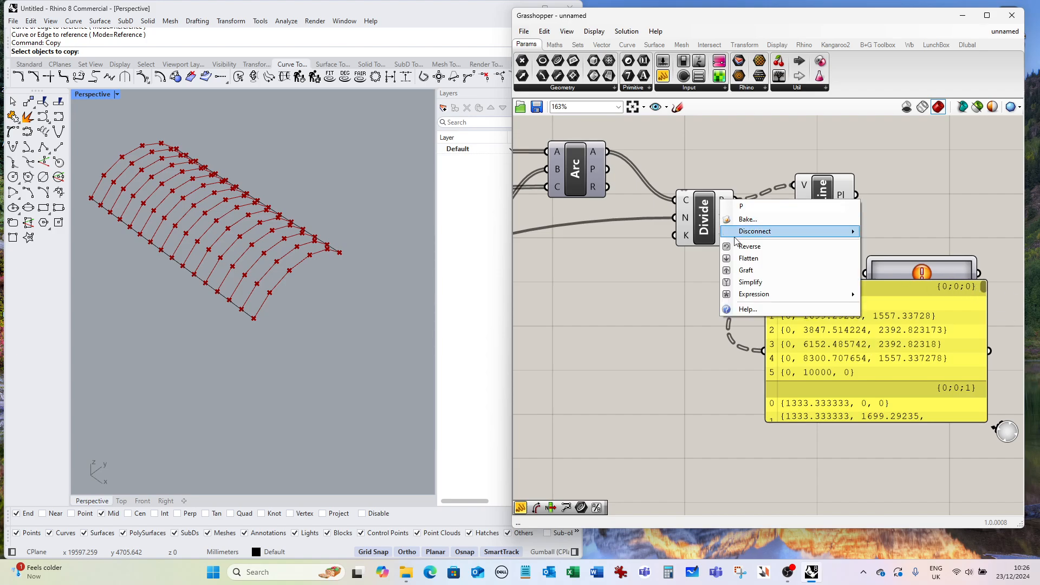
click(759, 282)
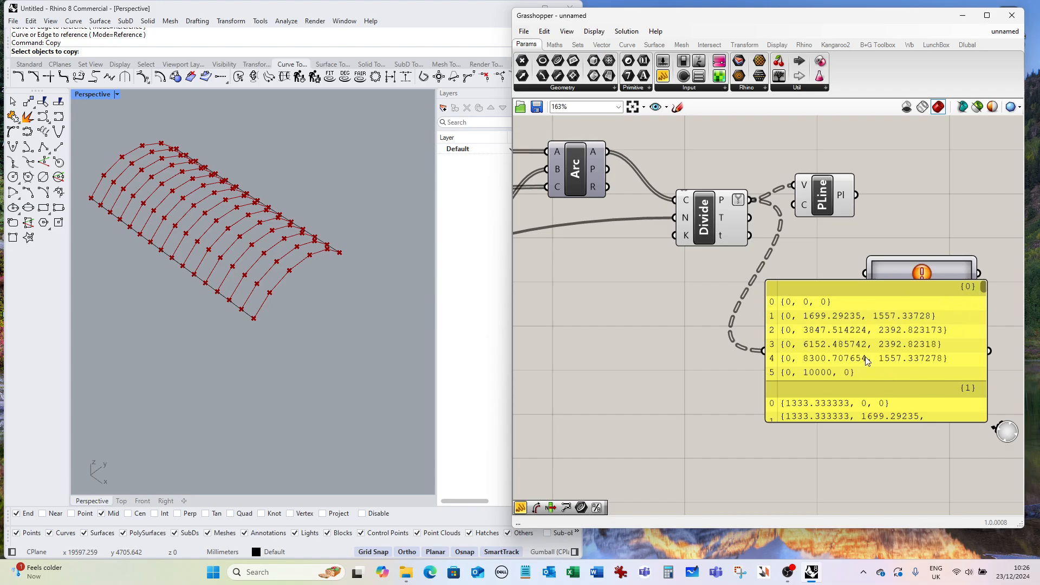
scroll(866, 361, down, 4)
scroll(862, 353, up, 3)
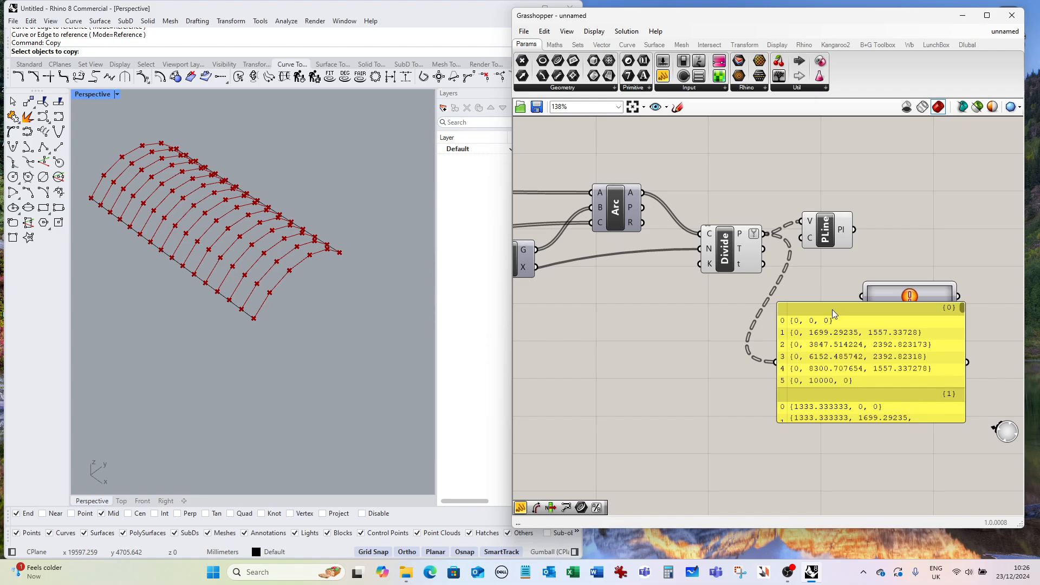
Delete the inspection panel and connect the Divide Curve points to the Path Mapper.
drag(832, 310, 741, 344)
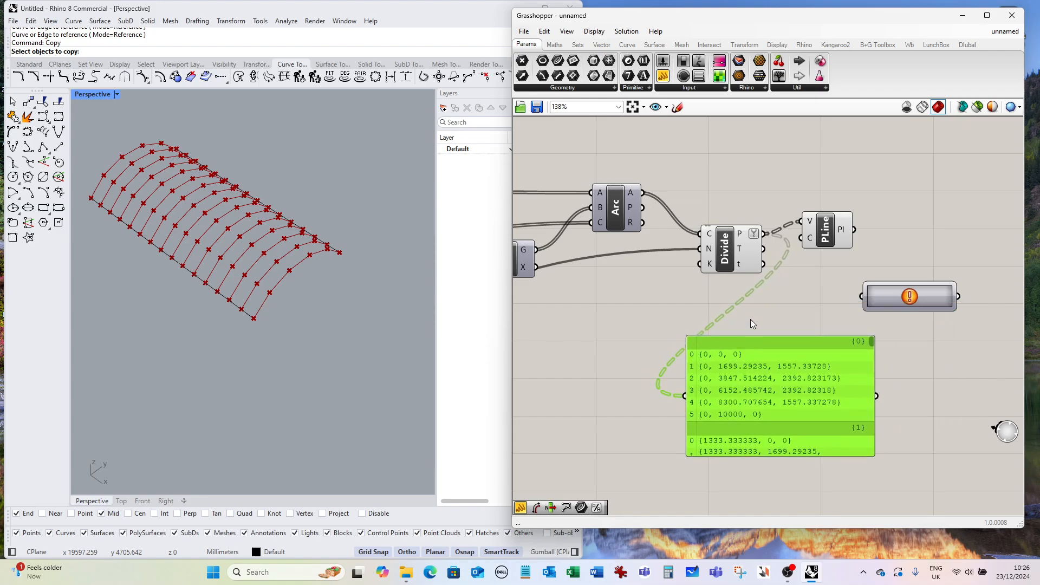
key(Delete)
drag(764, 234, 853, 294)
Define the Path Mapper mapping with source {A}(x) and target {x}(A).
double_click(879, 297)
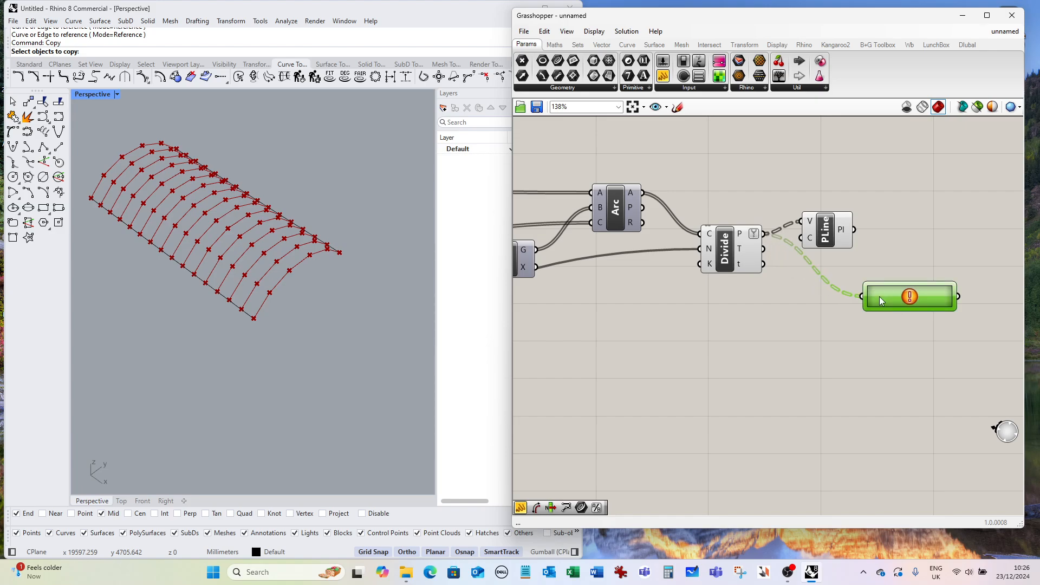
drag(866, 201, 730, 218)
click(690, 251)
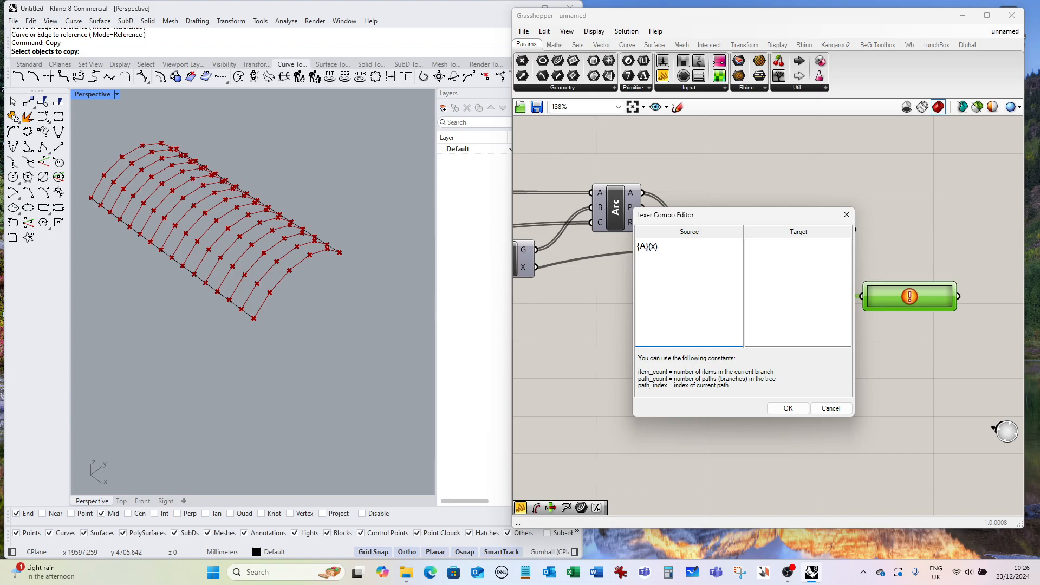
click(761, 249)
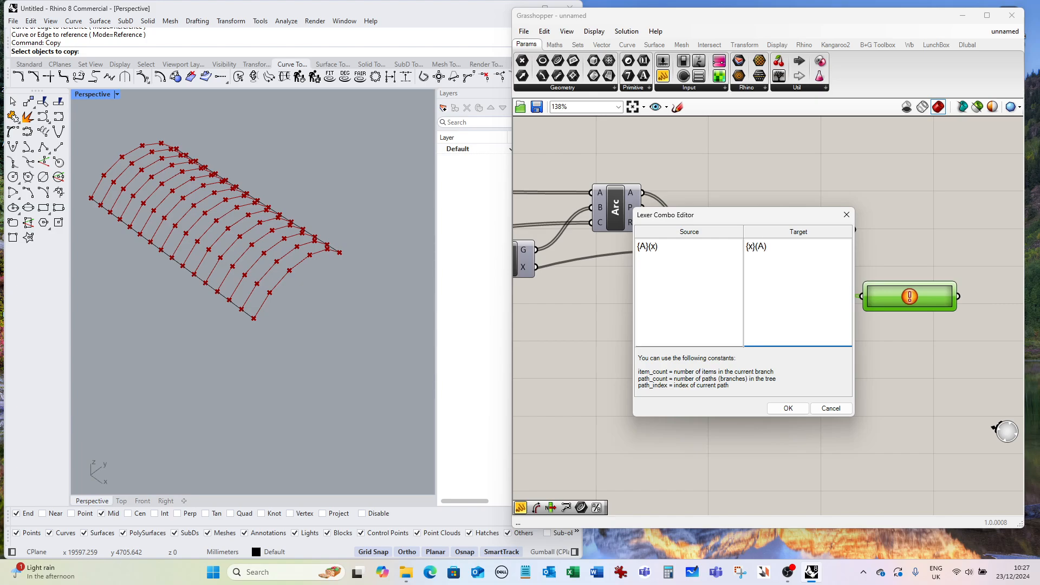
click(788, 408)
Add a second PolyLine component and feed it the Path Mapper output as vertices.
scroll(583, 278, down, 5)
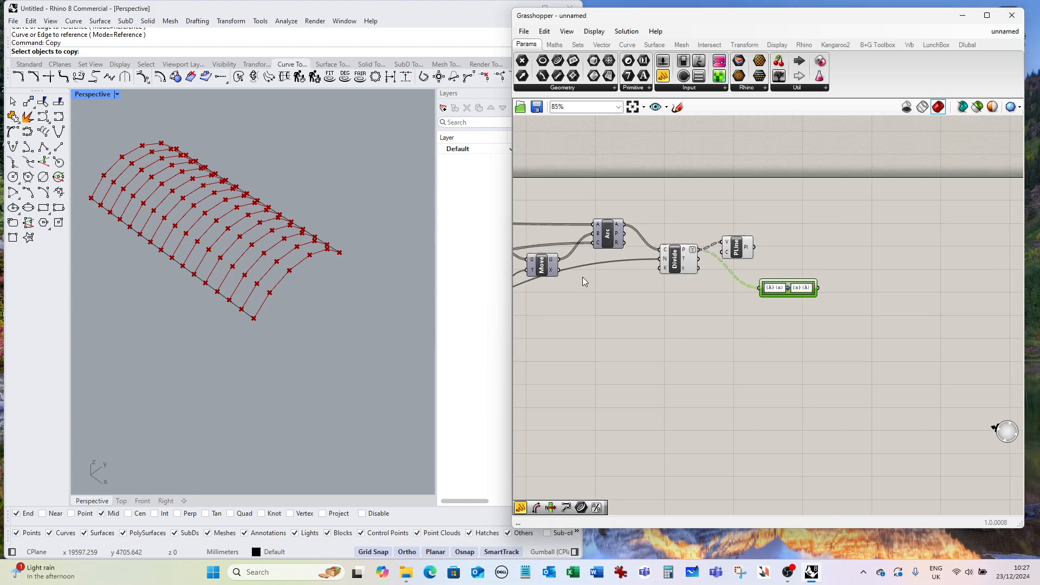
scroll(850, 291, up, 4)
drag(647, 244, 758, 218)
double_click(822, 304)
text(p)
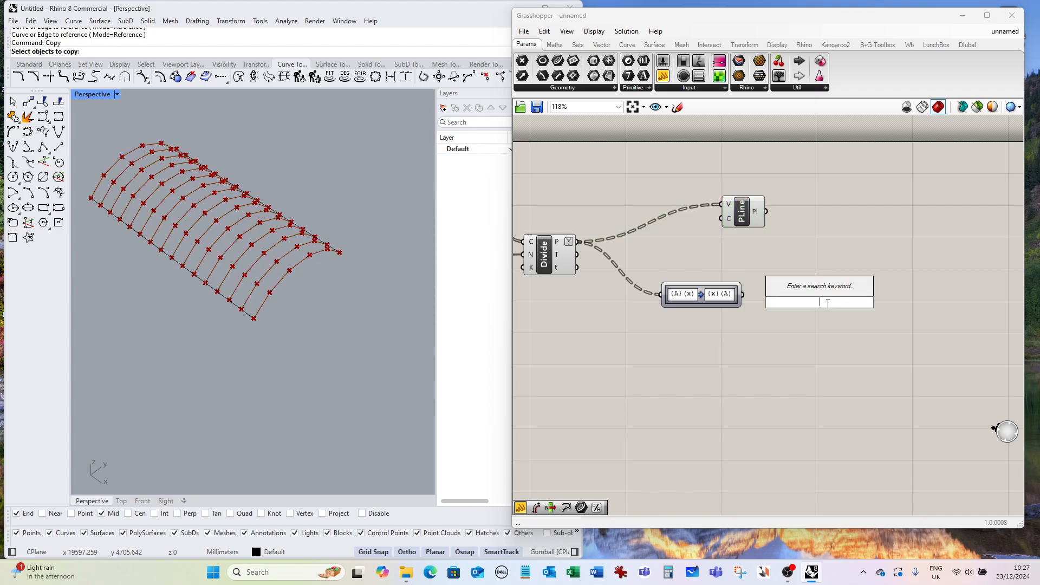
text(olyline)
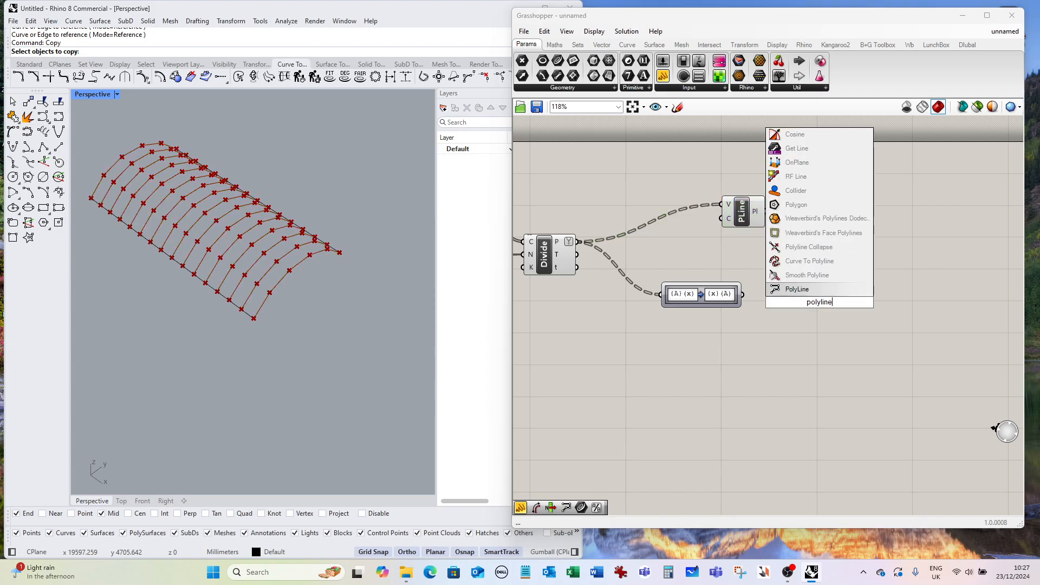
click(821, 290)
drag(746, 296, 814, 321)
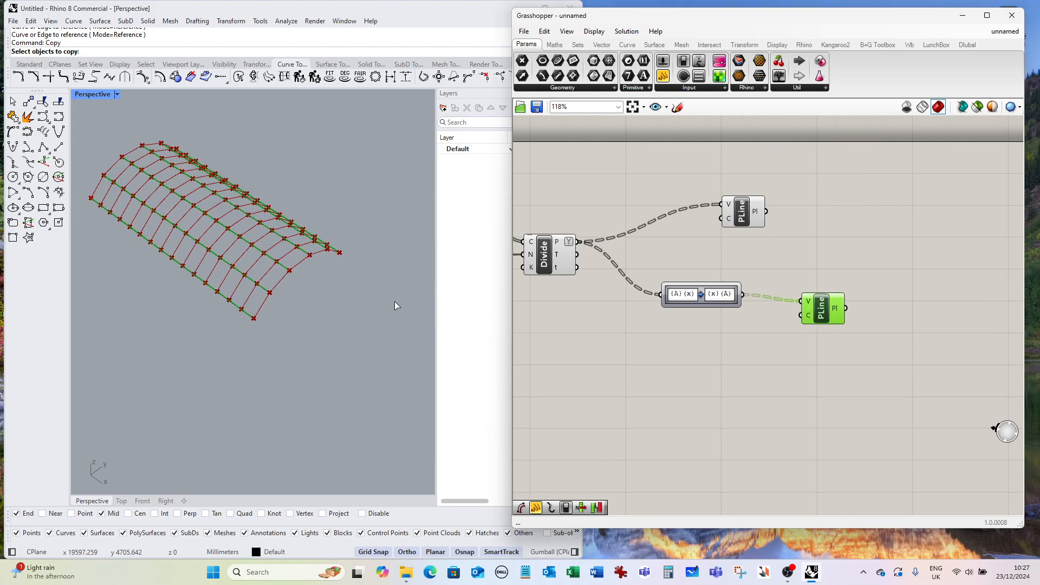
Reposition the first PolyLine component on the canvas.
right_drag(394, 305, 401, 340)
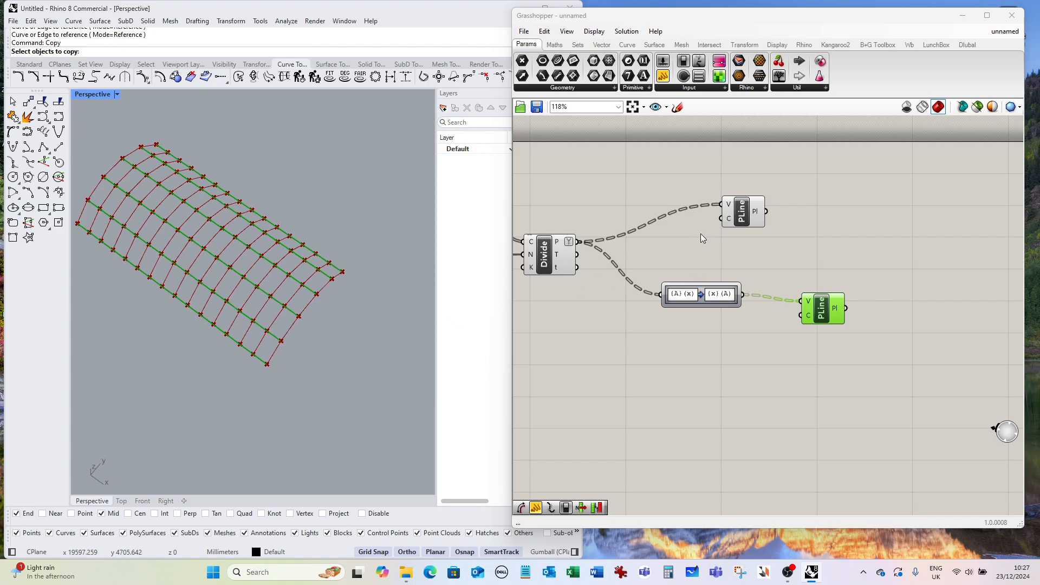
click(741, 215)
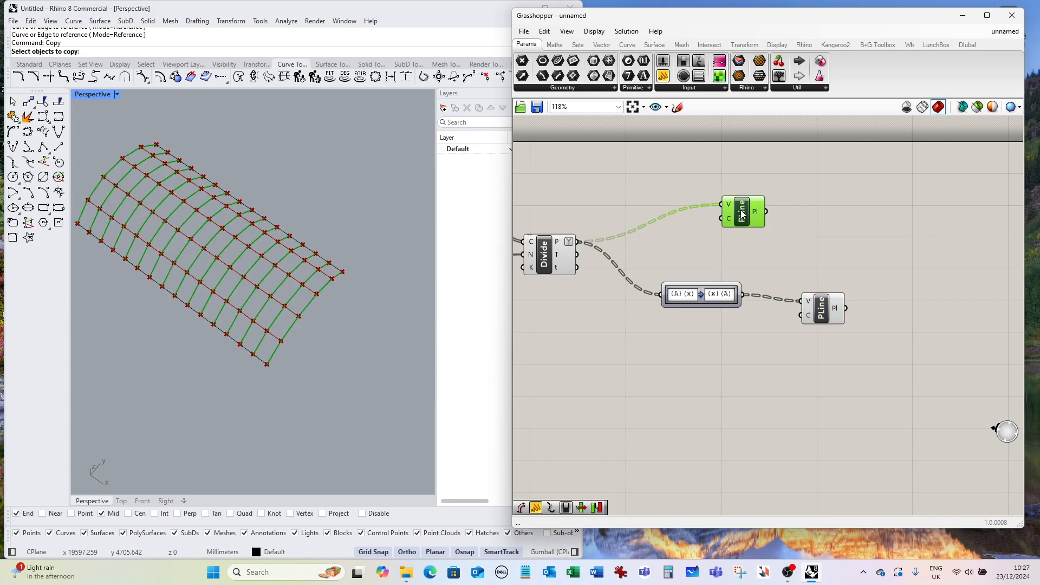
drag(741, 215, 815, 222)
Turn off the preview of the Divide Curve and Path Mapper components.
drag(829, 311, 636, 242)
scroll(838, 310, down, 4)
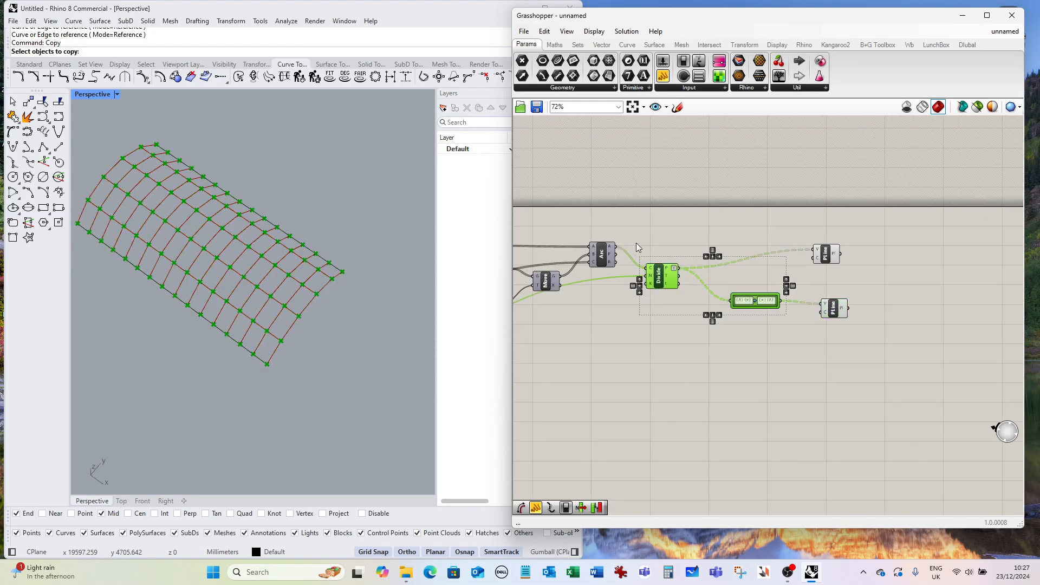
right_click(656, 247)
click(690, 267)
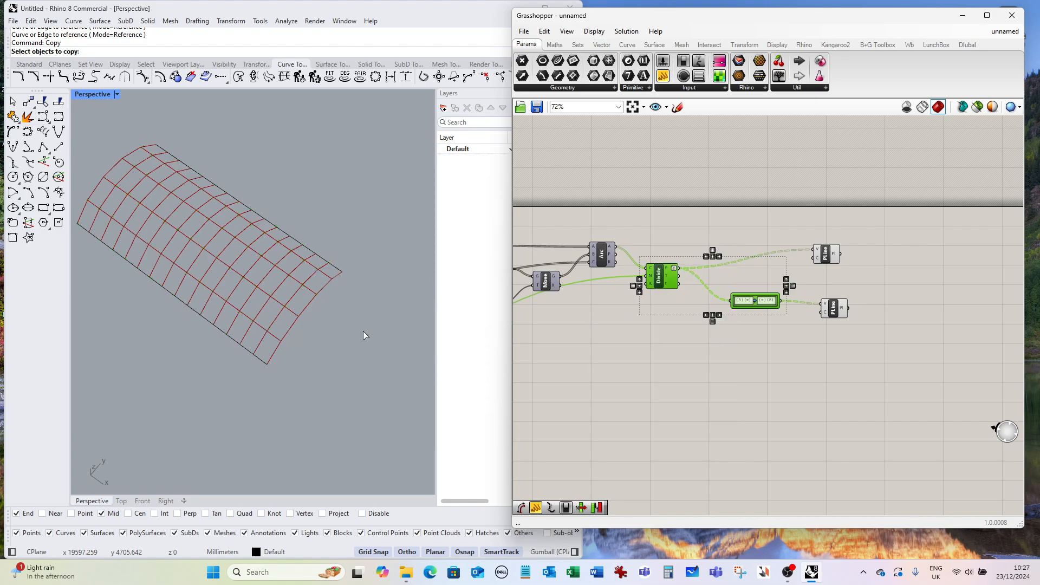
Set the Count slider feeding the arc division to 6.
right_drag(363, 331, 328, 285)
scroll(771, 312, down, 6)
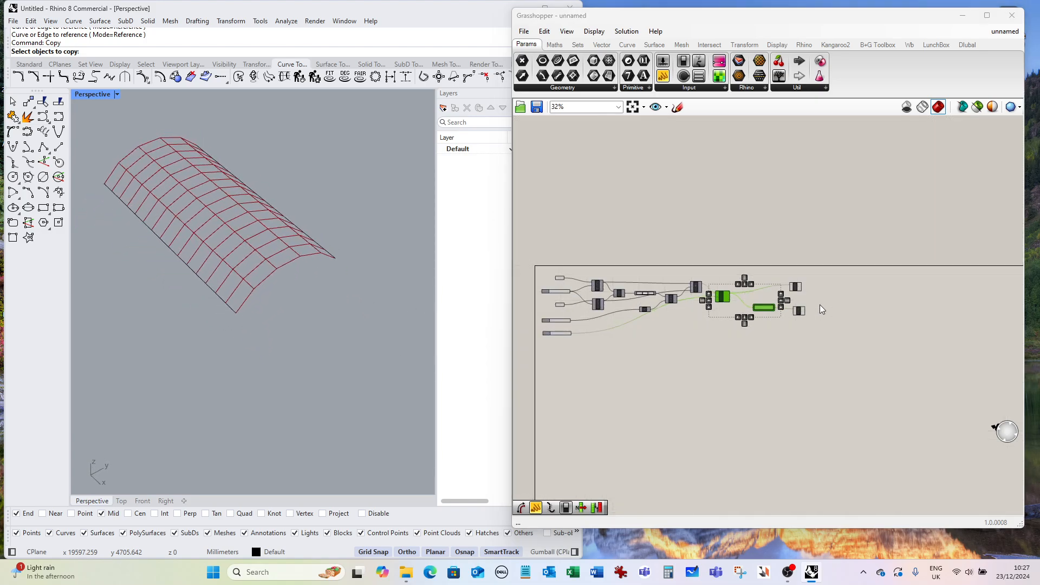
scroll(655, 325, up, 12)
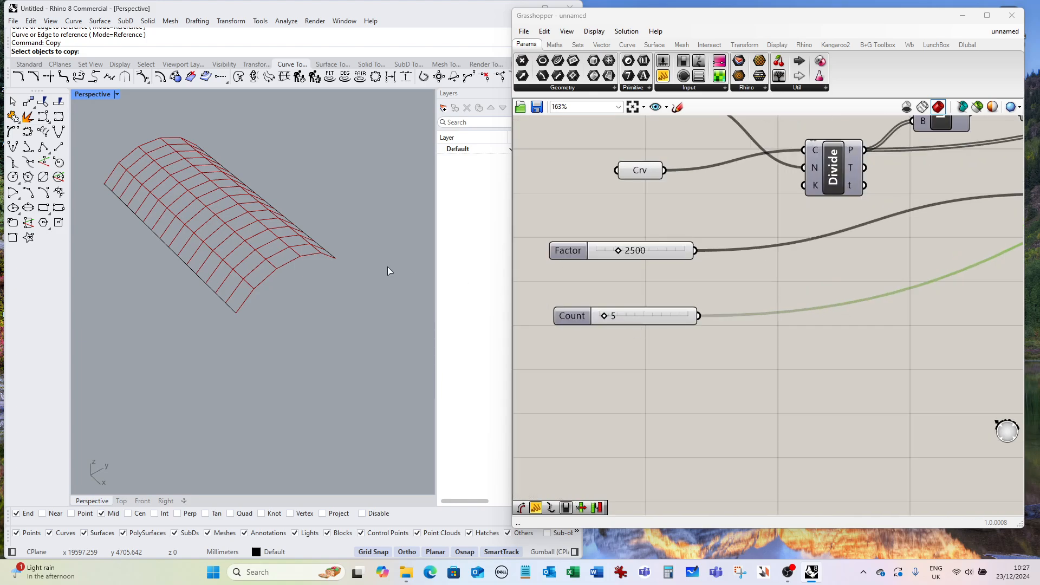
right_drag(387, 267, 320, 315)
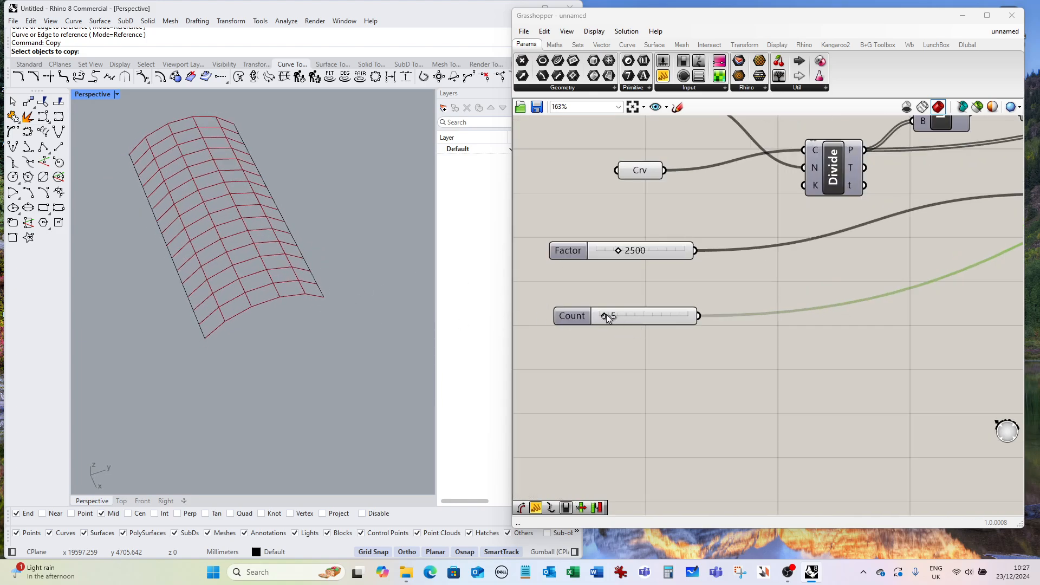
drag(606, 313, 607, 312)
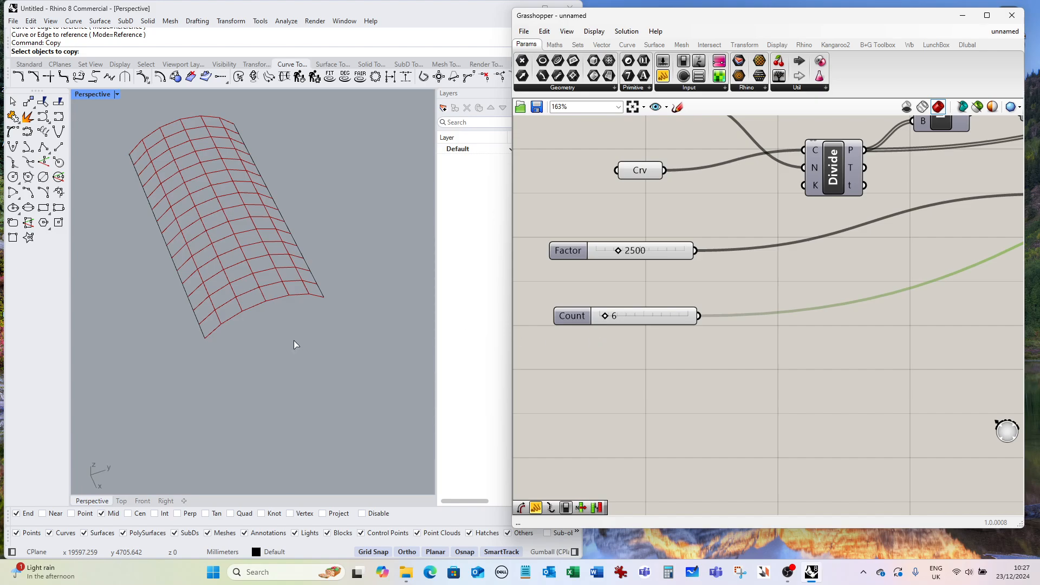
Set the Count slider dividing the two base lines to 12.
right_drag(293, 340, 360, 358)
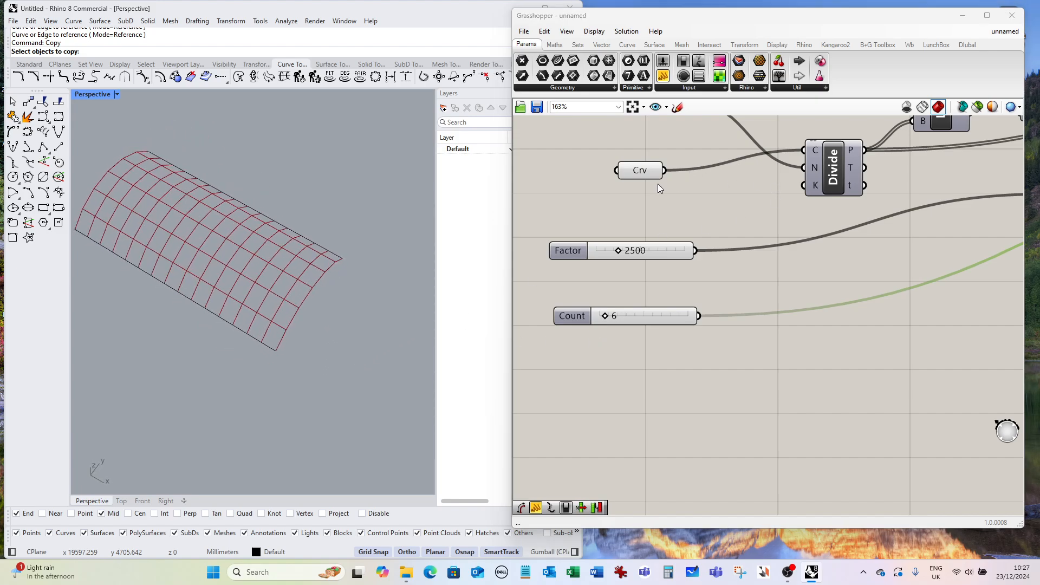
scroll(642, 298, down, 2)
scroll(629, 142, up, 3)
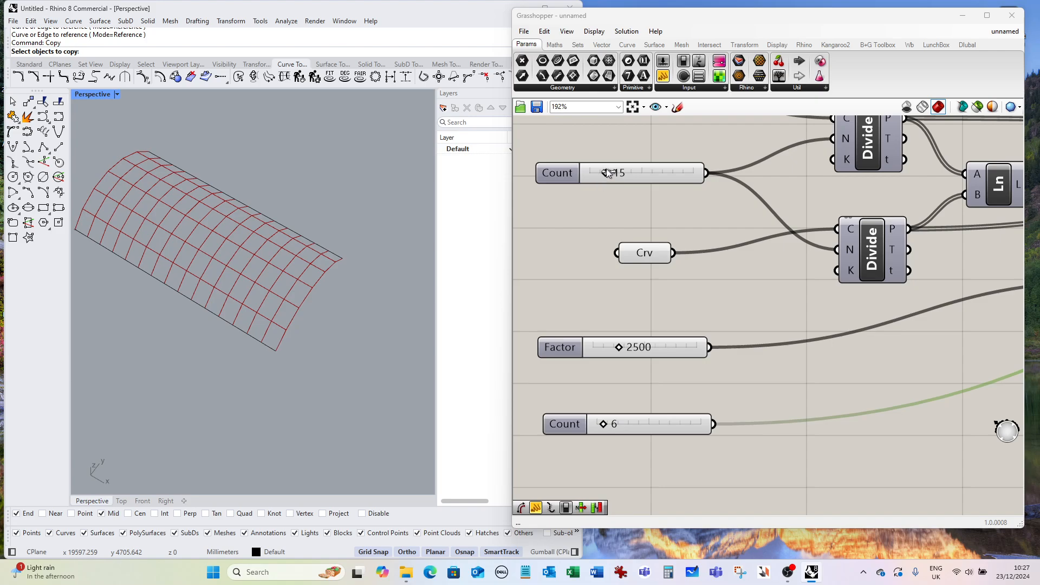
mouse_move(606, 172)
mouse_down()
mouse_move(615, 172)
mouse_move(604, 171)
mouse_up()
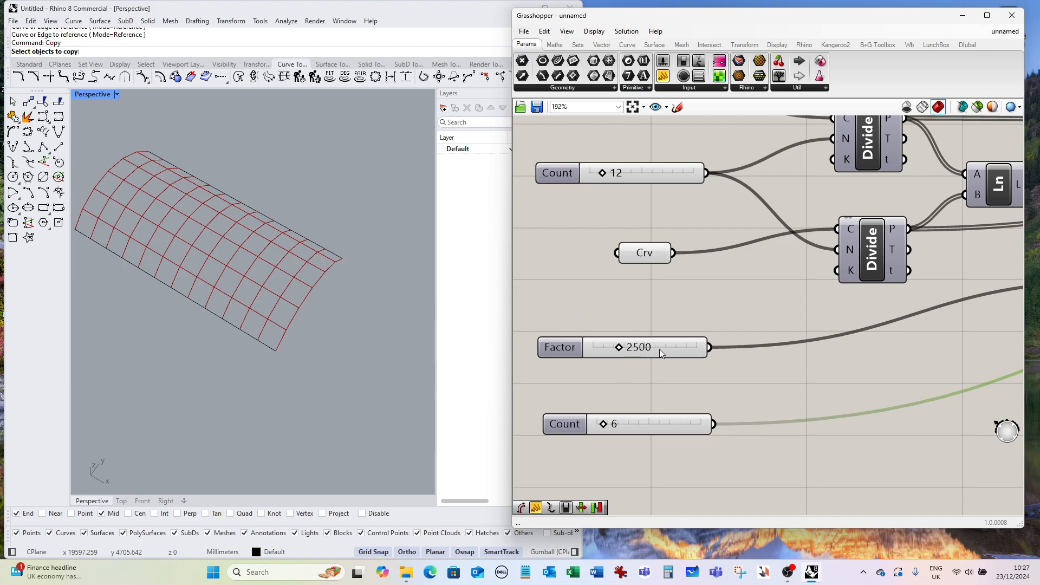
Set the Factor slider to 3074.
right_drag(304, 359, 239, 324)
mouse_move(622, 347)
mouse_down()
mouse_move(647, 353)
mouse_move(580, 354)
mouse_move(629, 366)
mouse_move(619, 366)
mouse_up()
scroll(588, 333, down, 2)
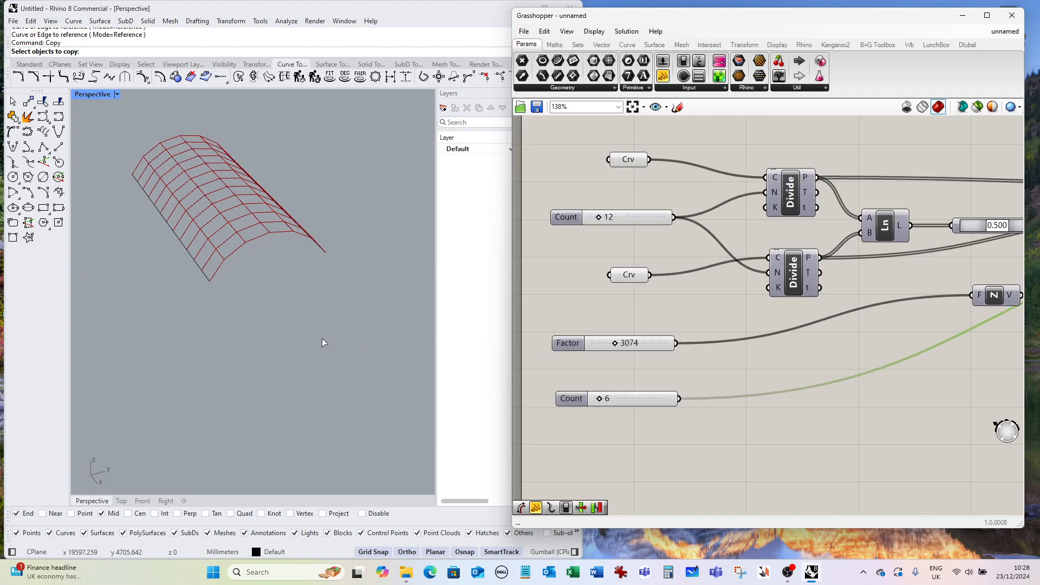
right_drag(323, 340, 370, 374)
scroll(660, 319, down, 5)
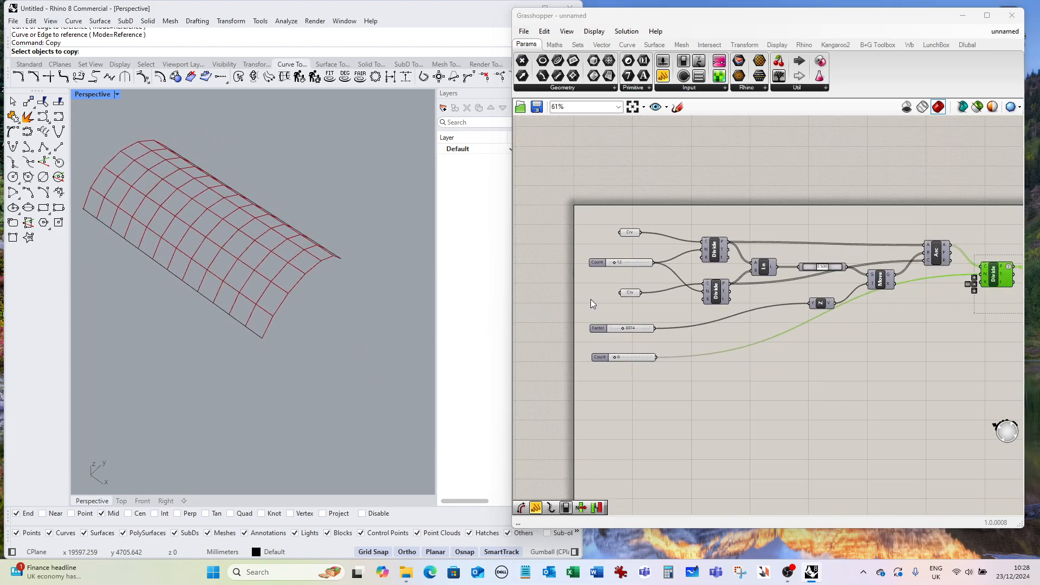
scroll(639, 257, down, 1)
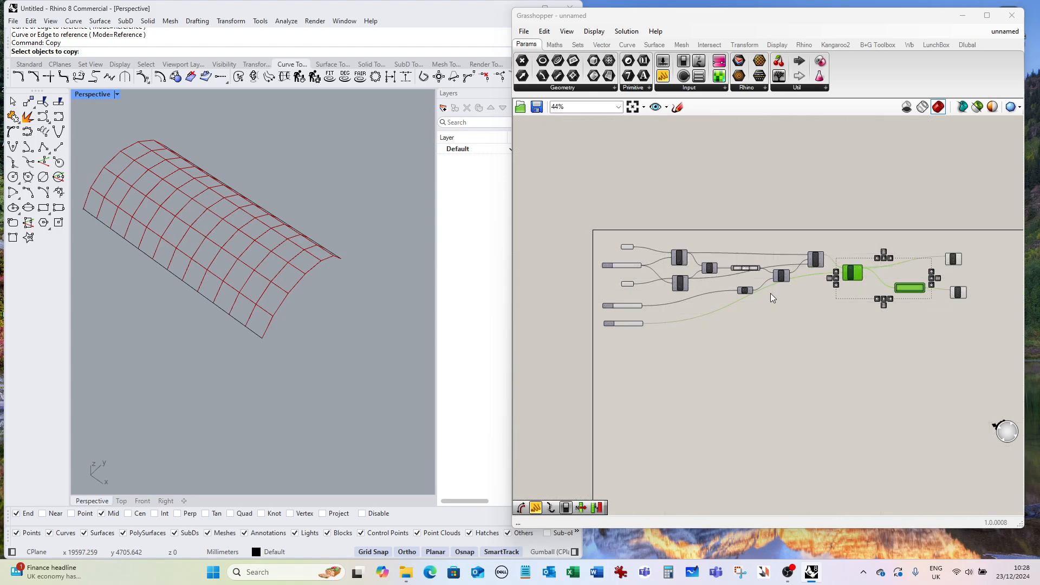
click(801, 309)
Copy both base lines in Rhino to a new position beside the vault.
scroll(360, 258, down, 6)
right_drag(318, 310, 346, 286)
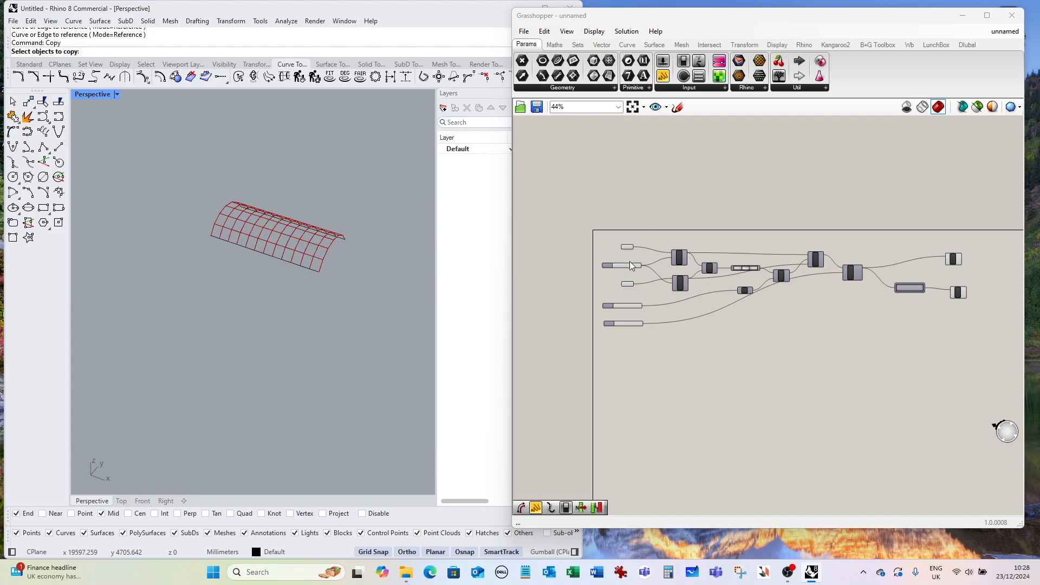
right_drag(300, 294, 289, 304)
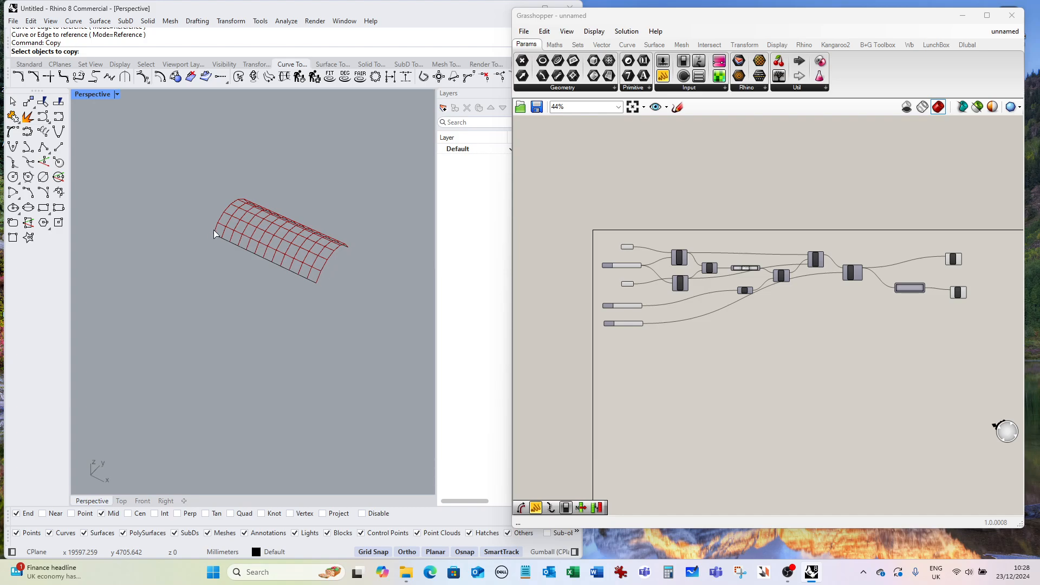
click(313, 339)
key(Escape)
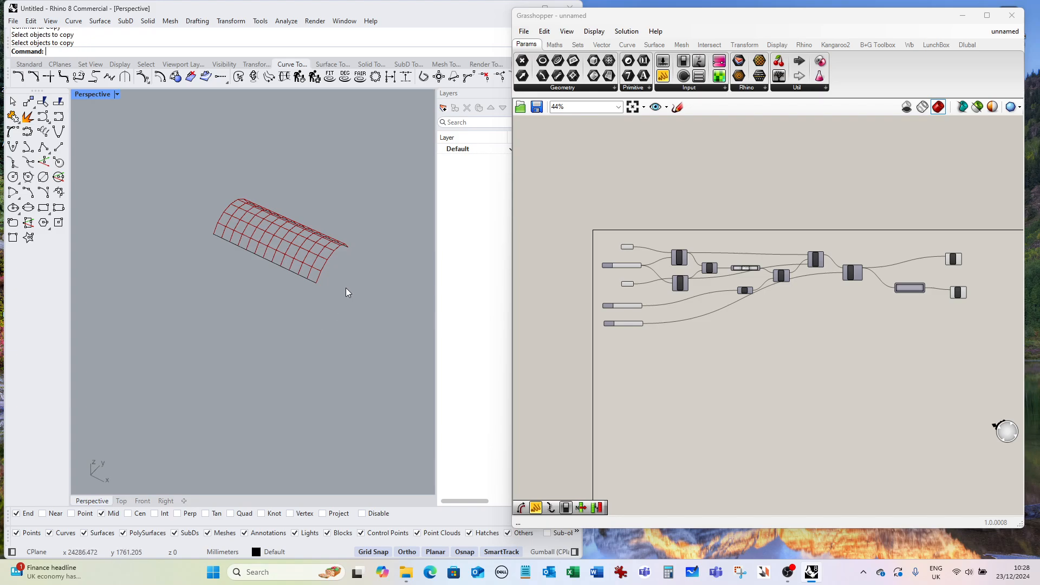
click(299, 275)
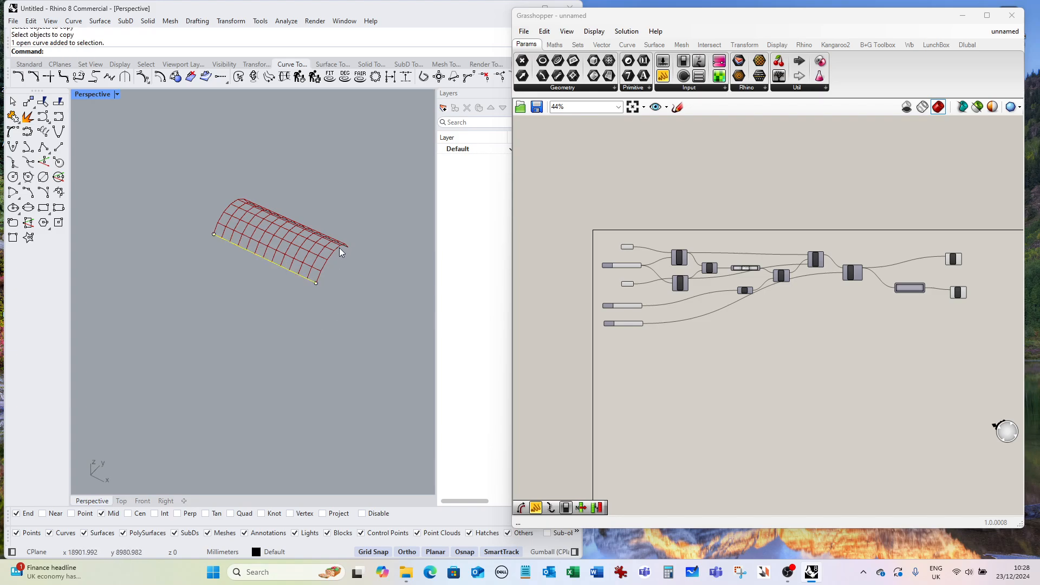
shift+click(339, 244)
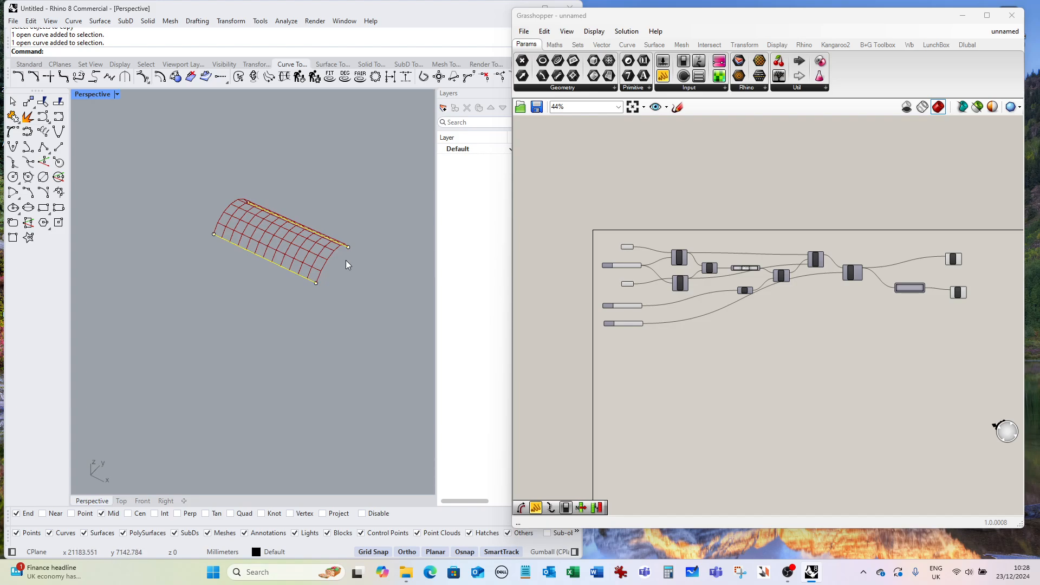
text(Copy)
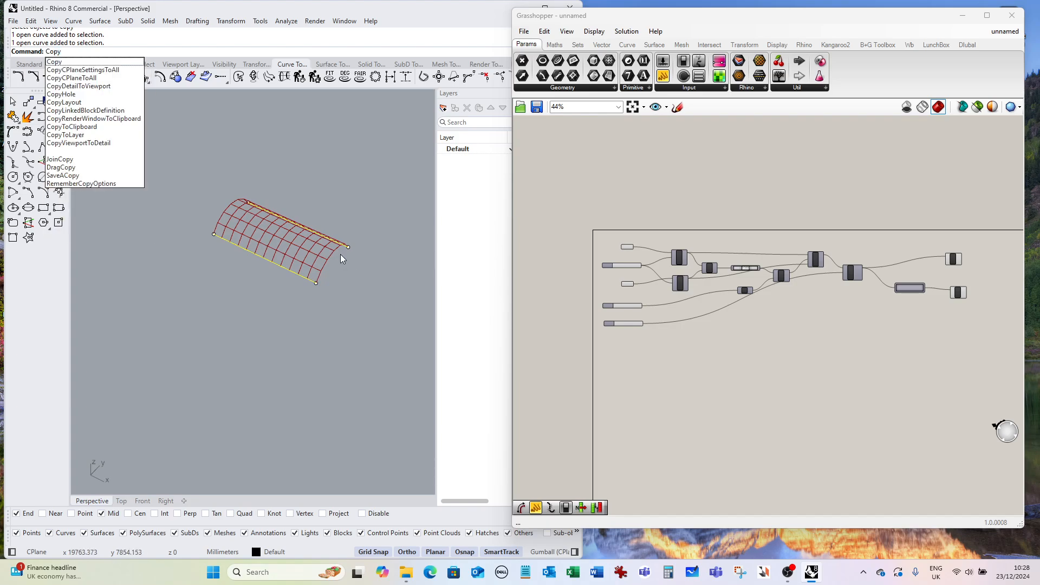
key(Return)
click(363, 283)
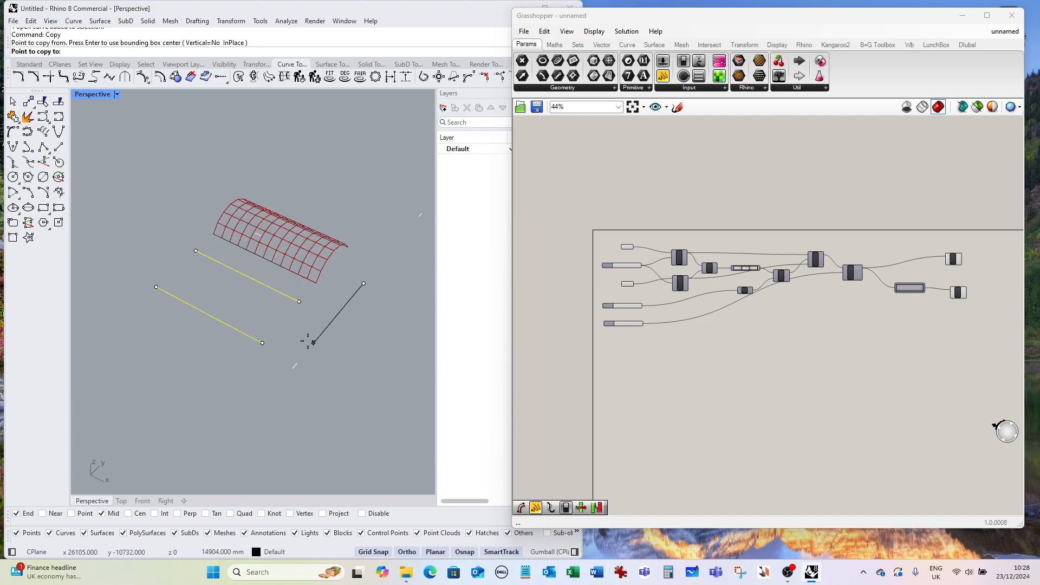
click(293, 352)
key(Return)
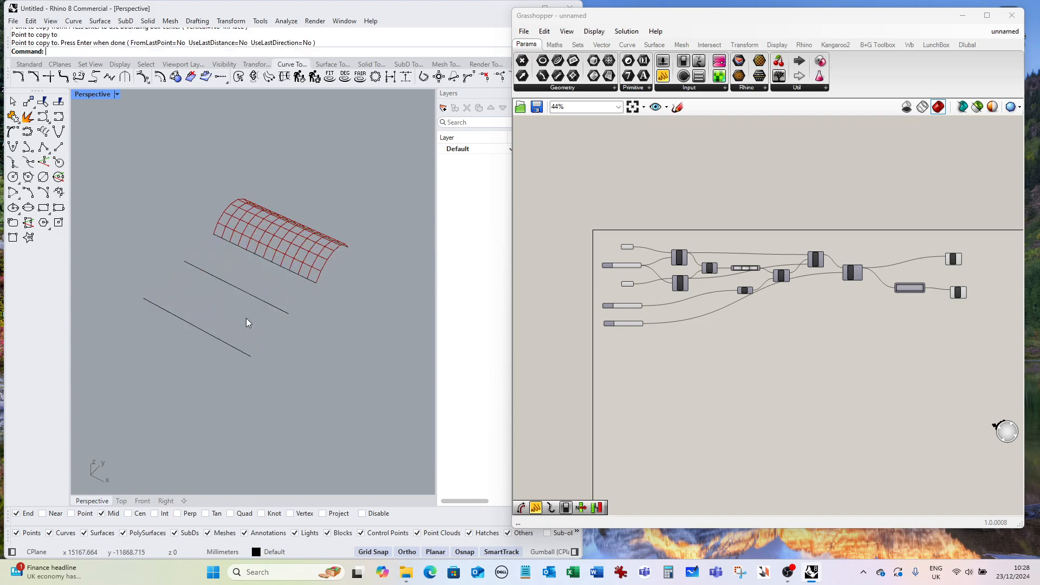
Draw a 2000 mm line perpendicular from the end of the lower copied line.
click(61, 152)
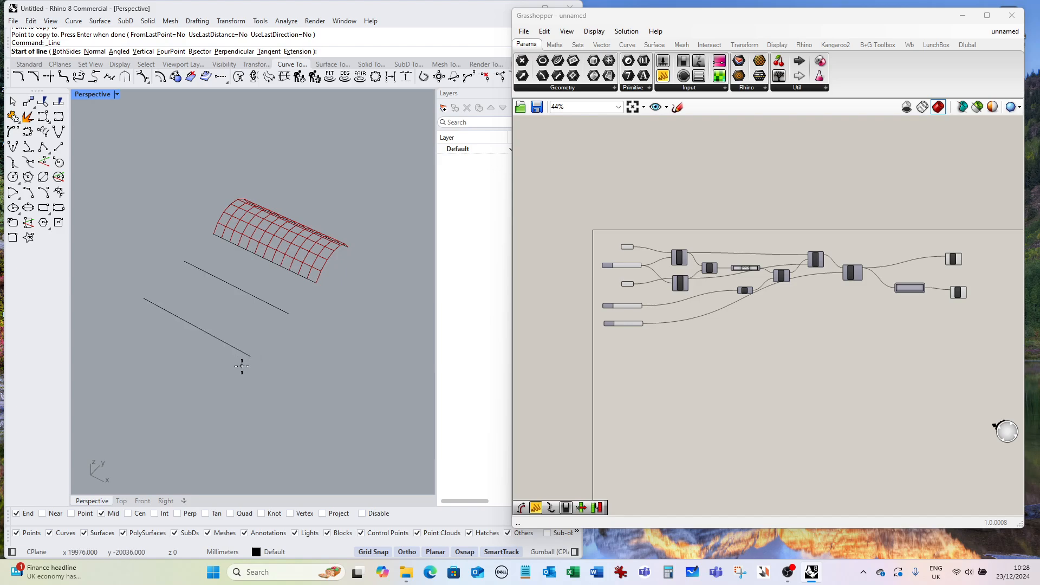
scroll(238, 361, up, 3)
click(253, 351)
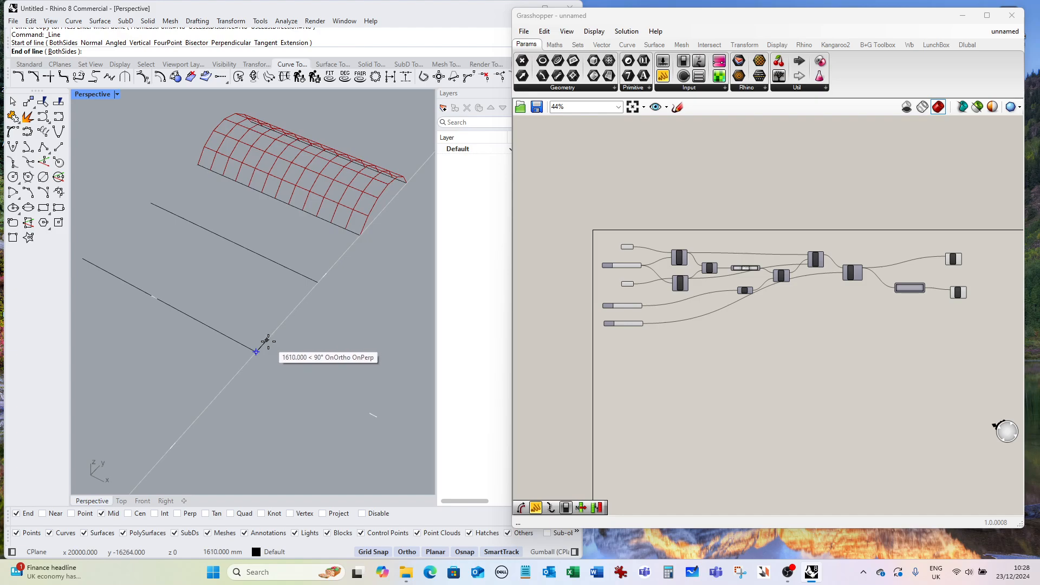
text(2000)
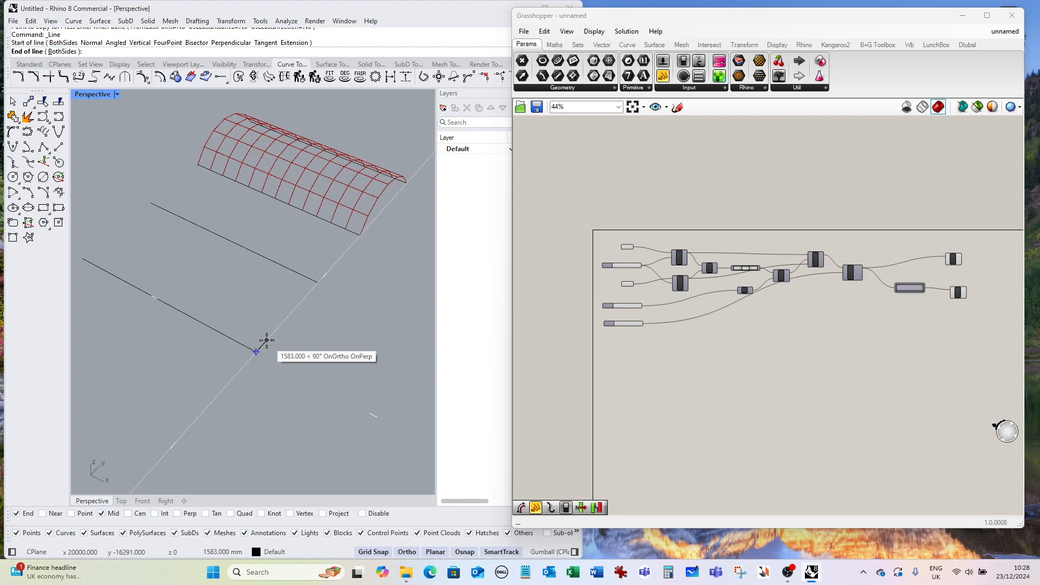
click(265, 339)
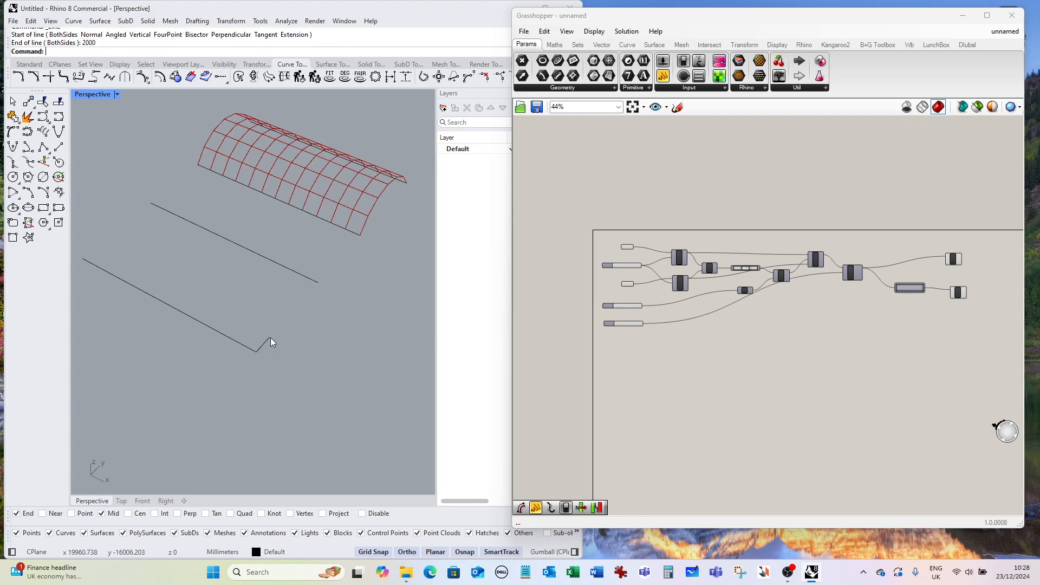
Copy the short 2000 mm line toward the end of the upper copied line.
text(Copy)
key(Return)
click(260, 347)
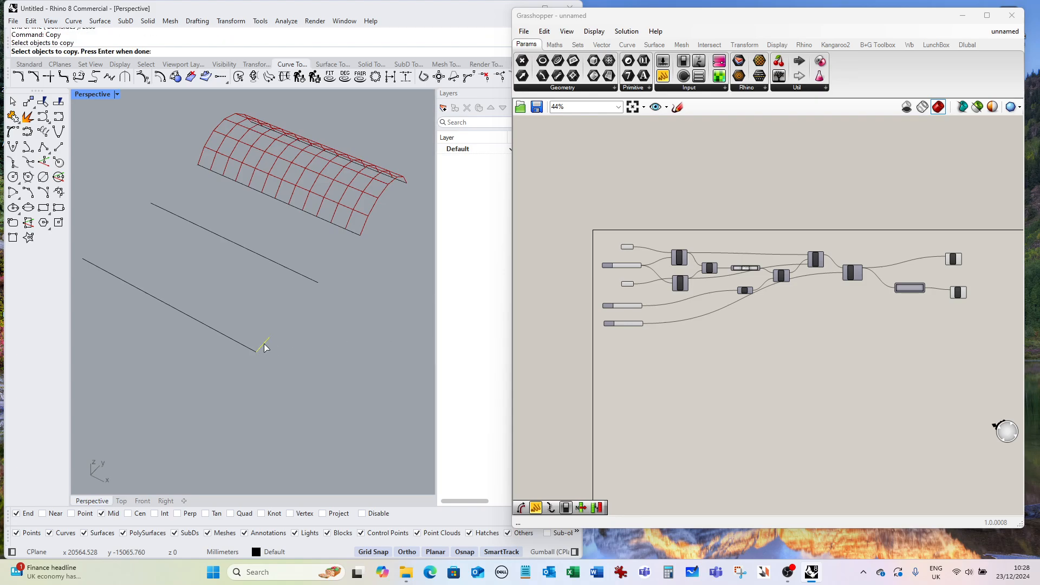
key(Return)
click(270, 340)
click(330, 291)
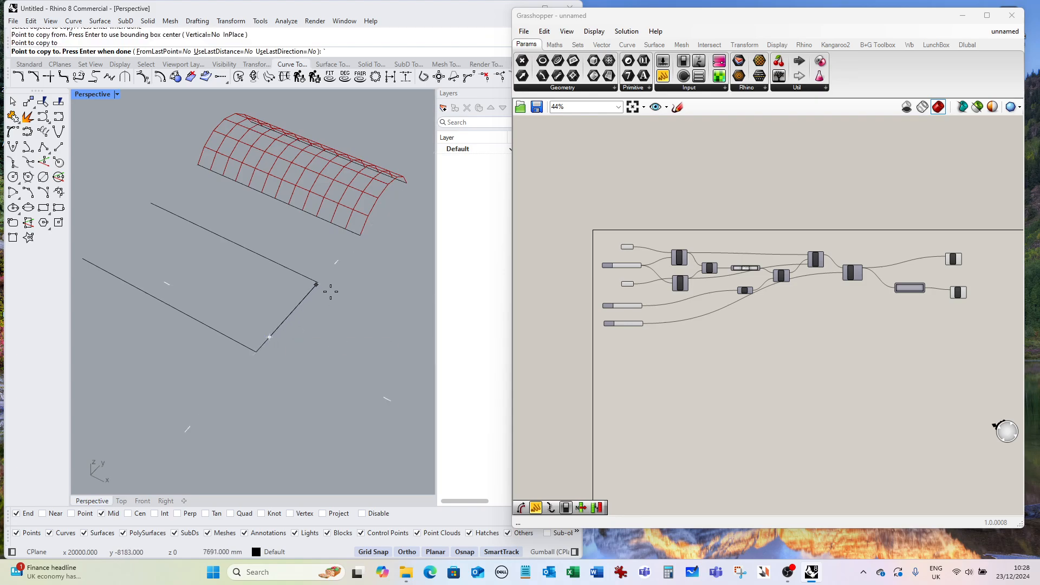
click(319, 287)
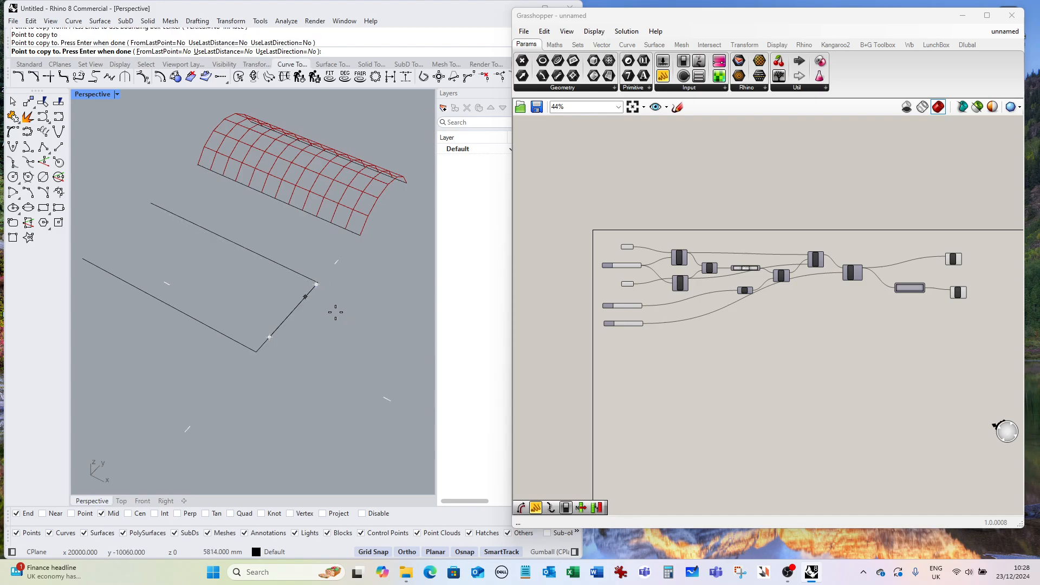
key(Return)
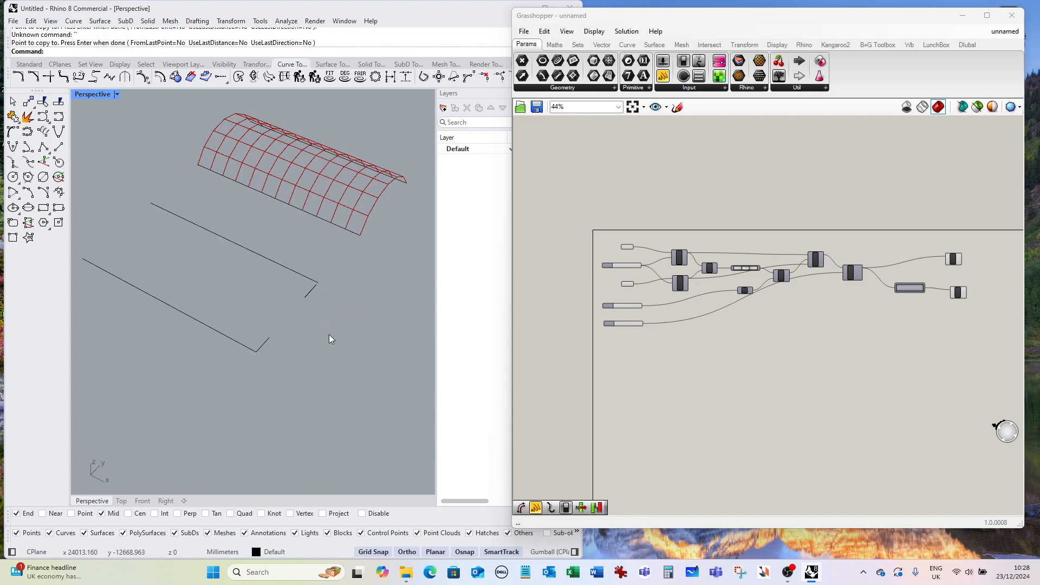
Move the copied short line so it starts at the end of the upper line.
scroll(325, 292, up, 5)
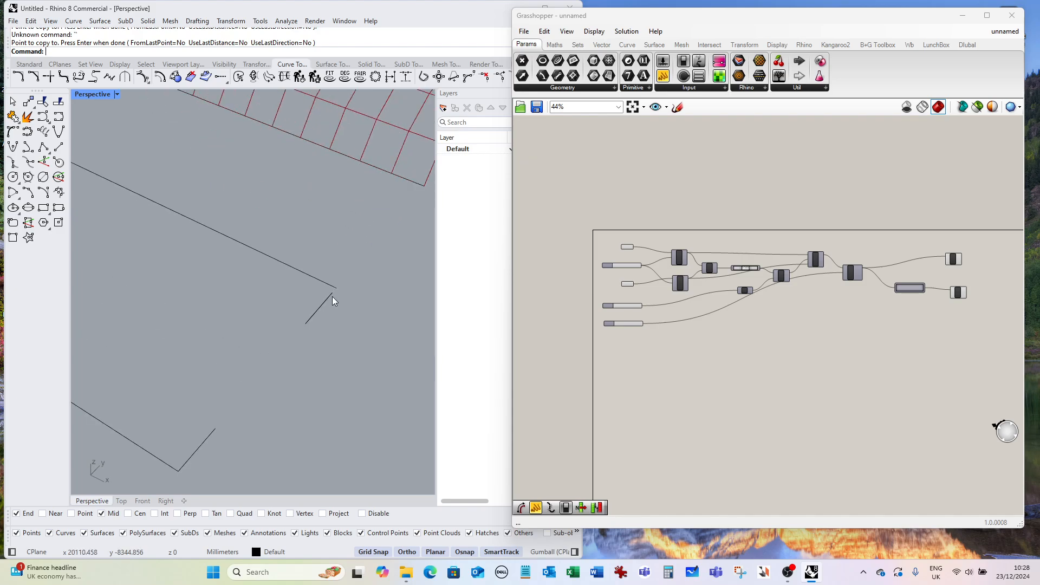
text(Move)
key(Return)
click(331, 299)
click(373, 327)
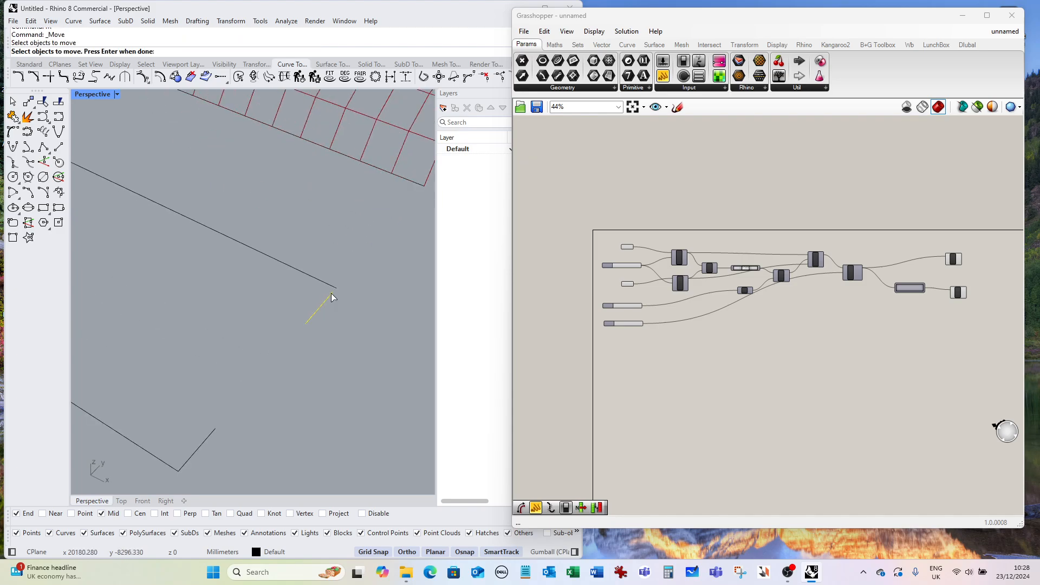
key(Return)
click(332, 293)
click(336, 287)
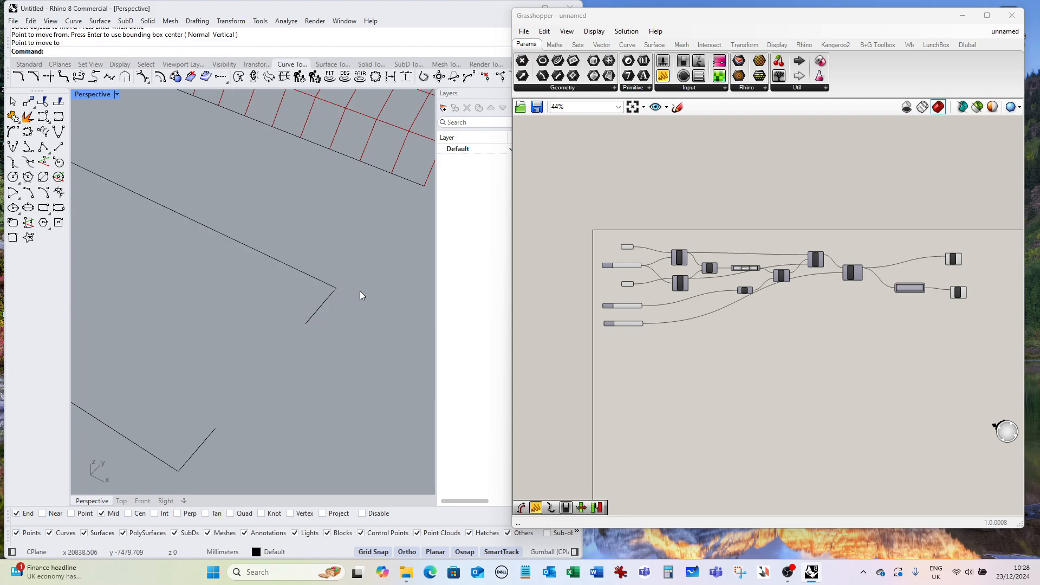
Draw two slanted lines, each from a long line's start to the free end of its short line.
scroll(362, 295, down, 4)
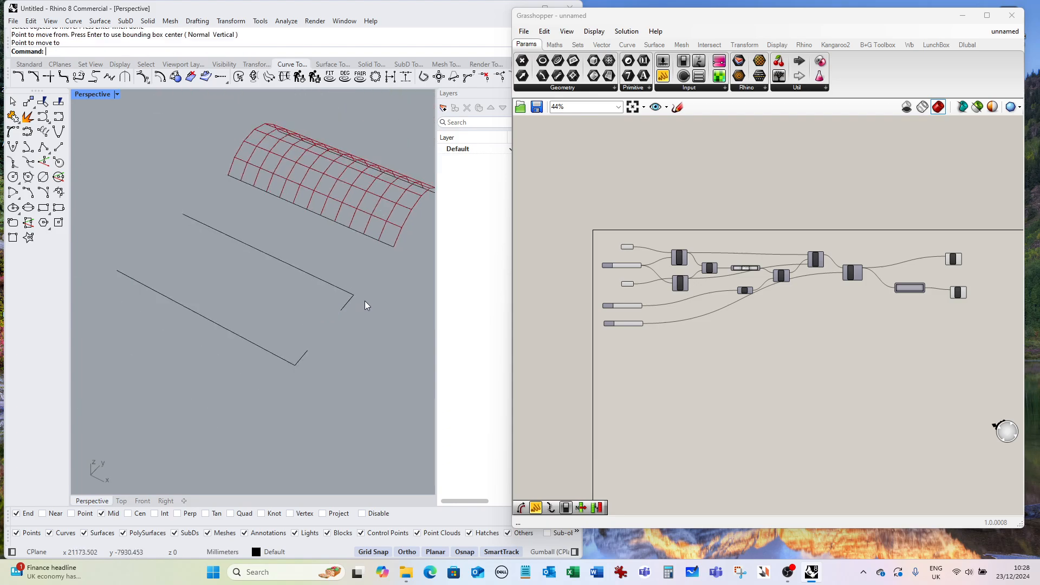
click(58, 147)
click(171, 277)
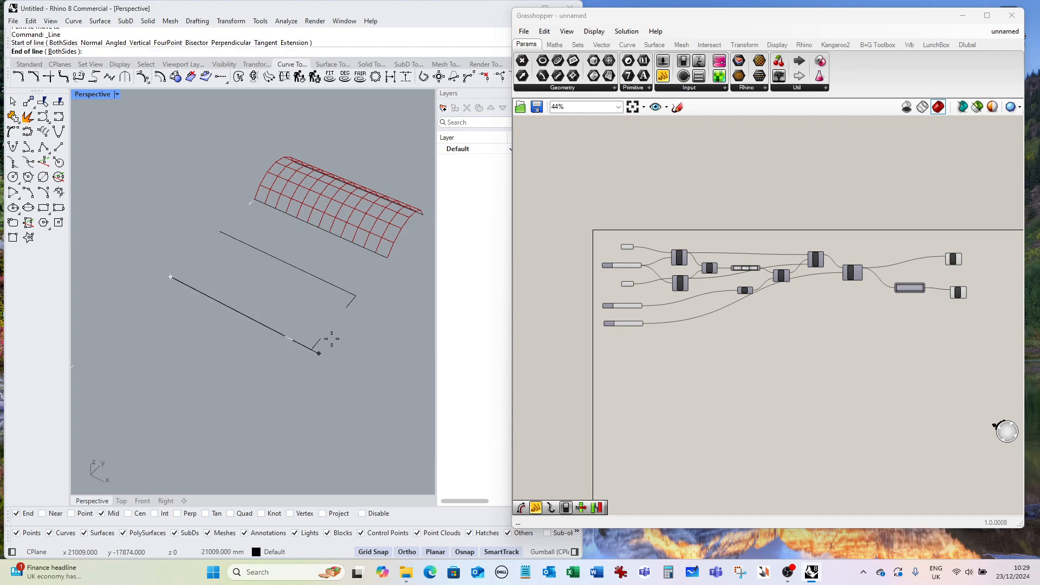
click(329, 339)
right_click(324, 330)
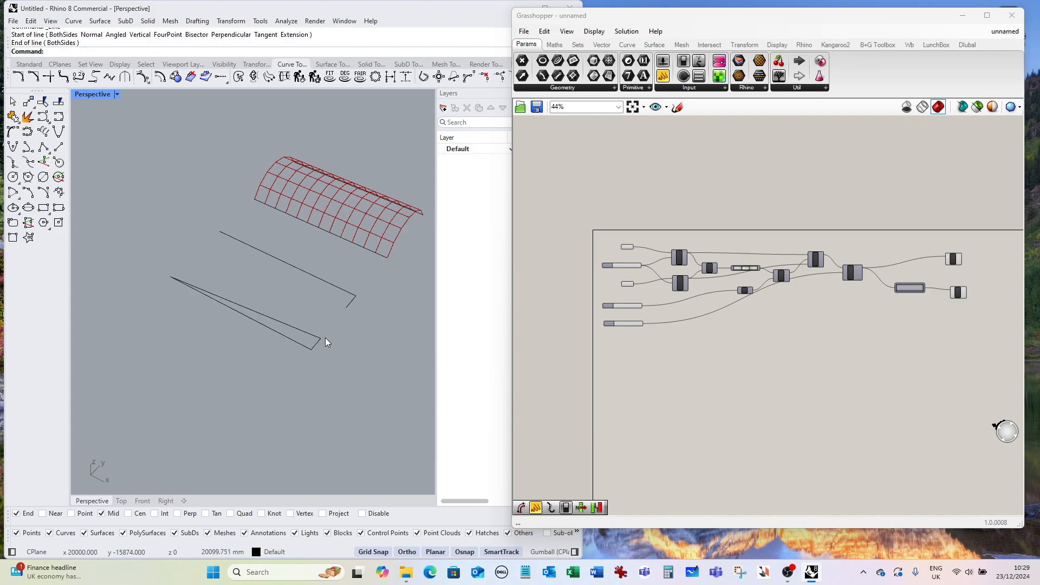
click(220, 233)
click(349, 301)
Delete the parallel copied lines and the short helper lines.
right_drag(360, 314, 331, 309)
click(316, 290)
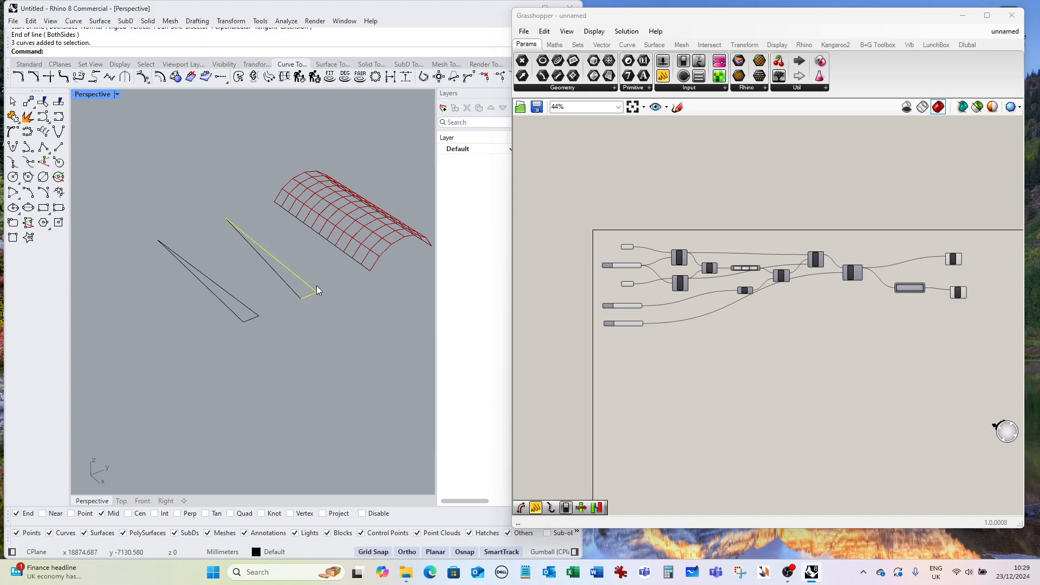
key(Delete)
drag(250, 333, 235, 319)
key(Delete)
Clear the stored curves from both Crv input parameters of the definition.
right_drag(287, 343, 330, 354)
scroll(634, 255, up, 2)
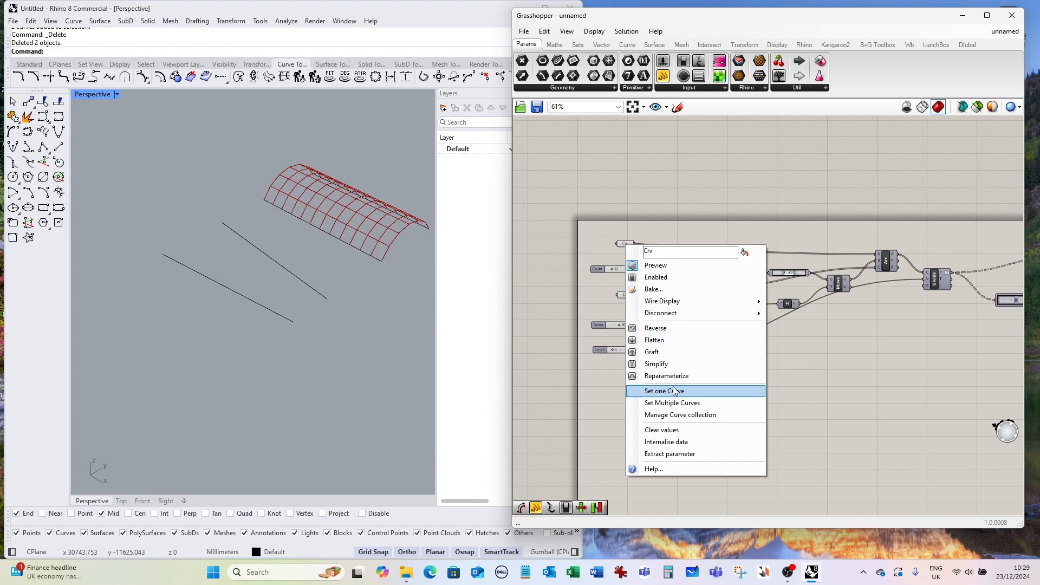
click(670, 431)
right_click(626, 299)
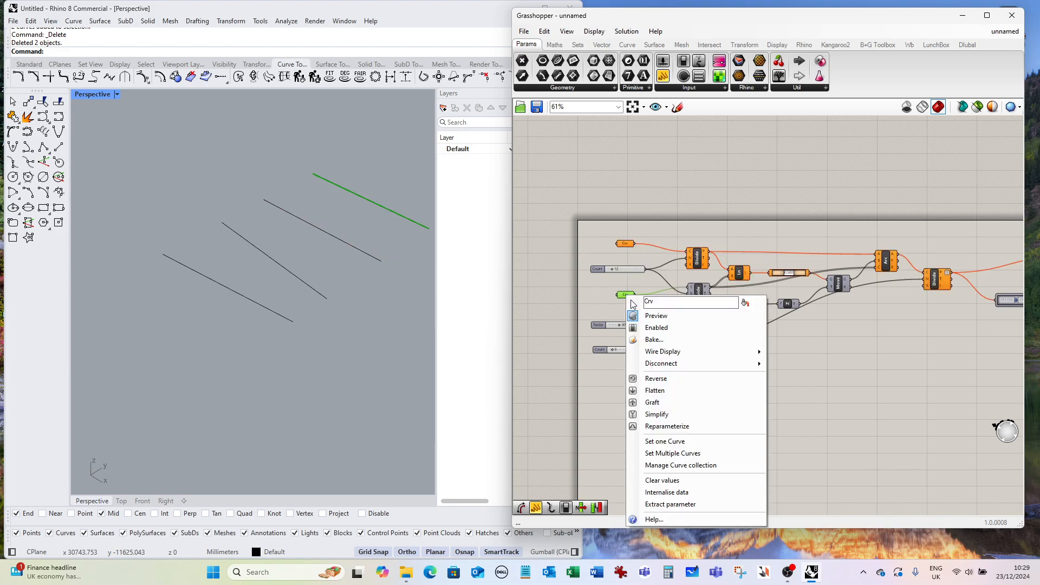
click(674, 479)
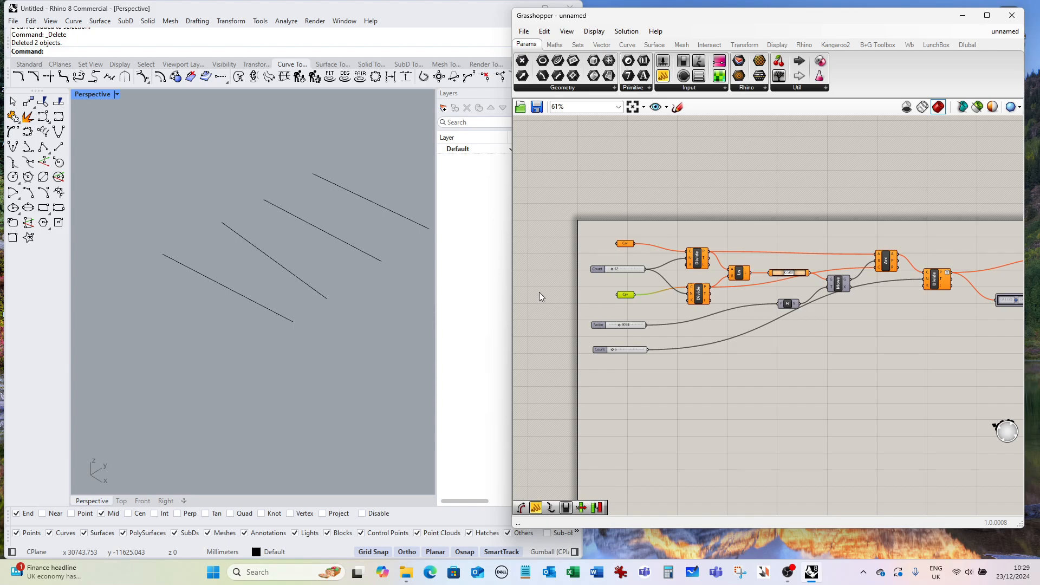
Set the first Crv parameter to reference the lower slanted line in Rhino.
click(627, 245)
right_click(627, 245)
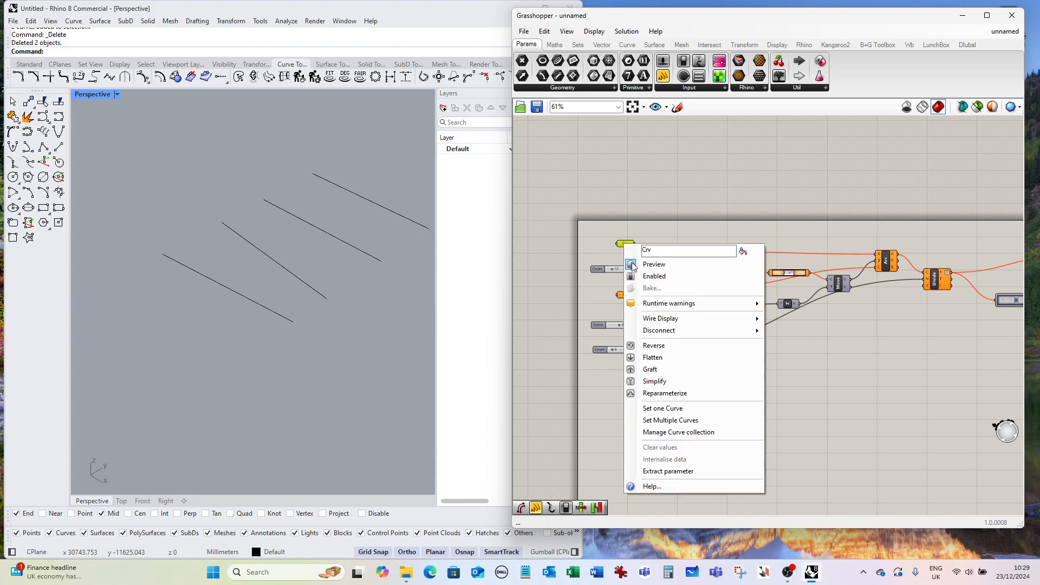
click(669, 409)
click(254, 303)
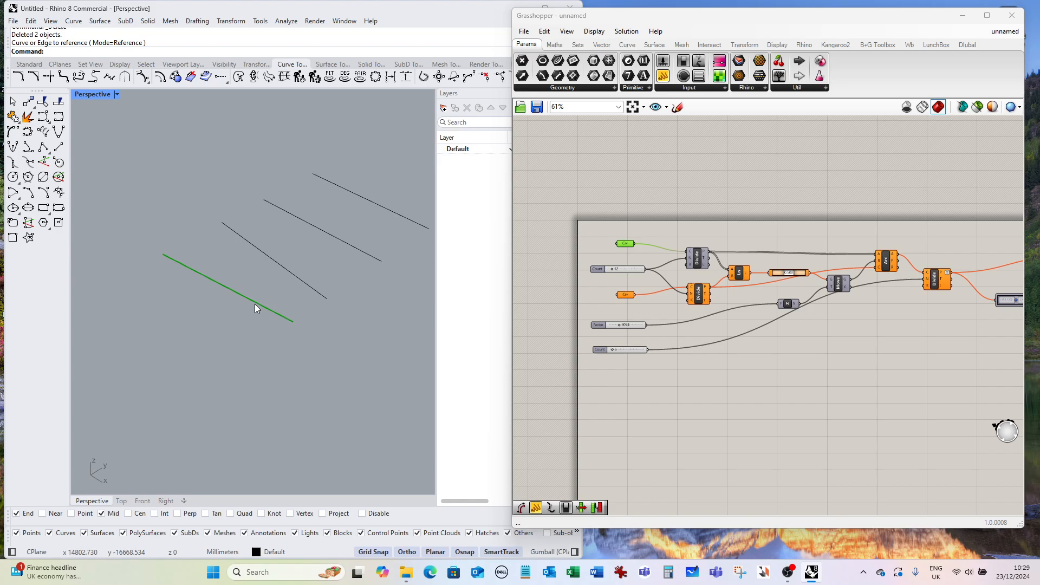
Set the second Crv parameter to reference the other slanted line.
click(627, 296)
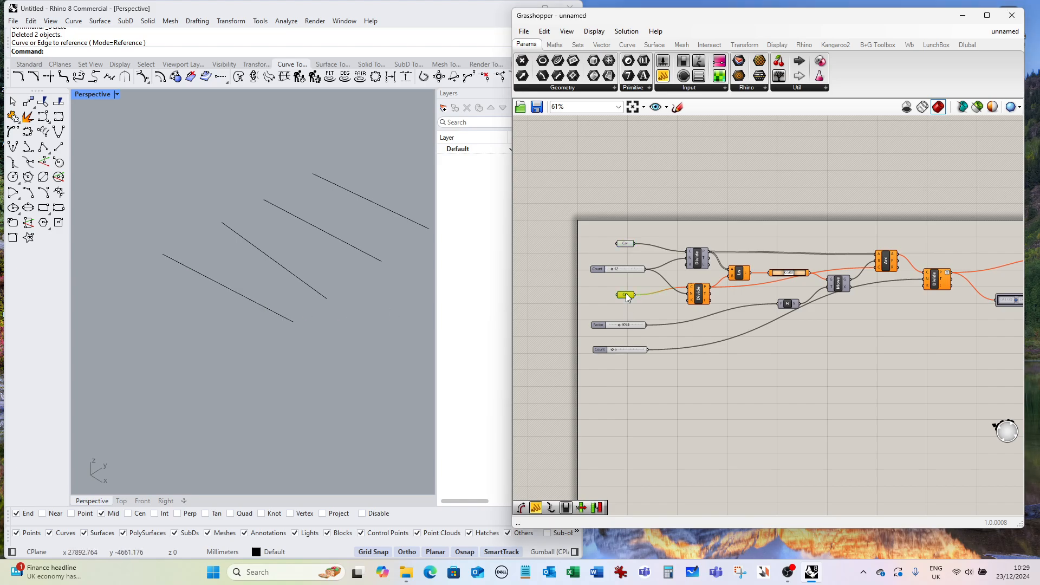
right_click(627, 296)
click(665, 458)
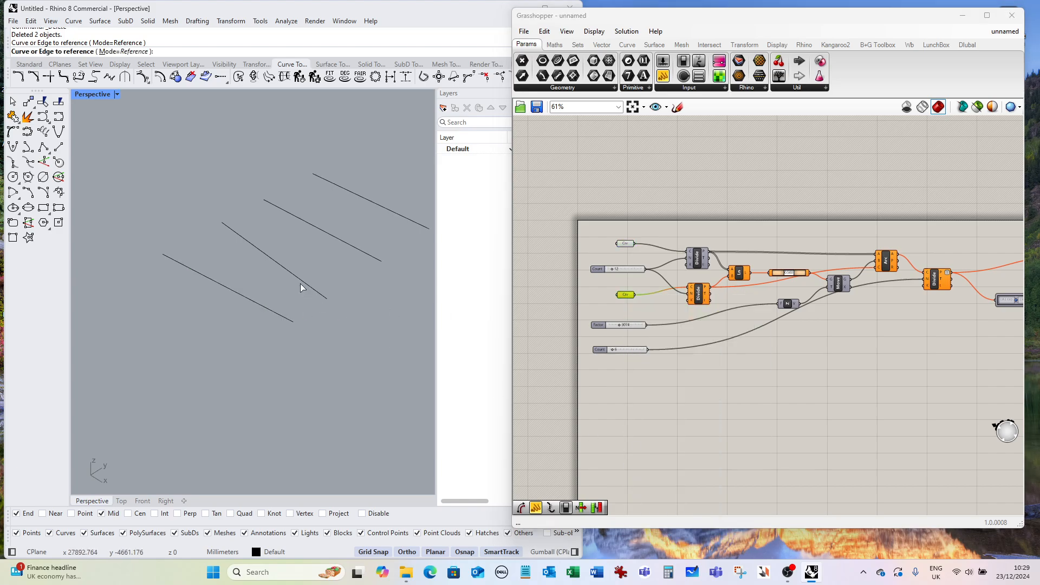
click(297, 276)
right_drag(309, 310, 235, 338)
click(723, 423)
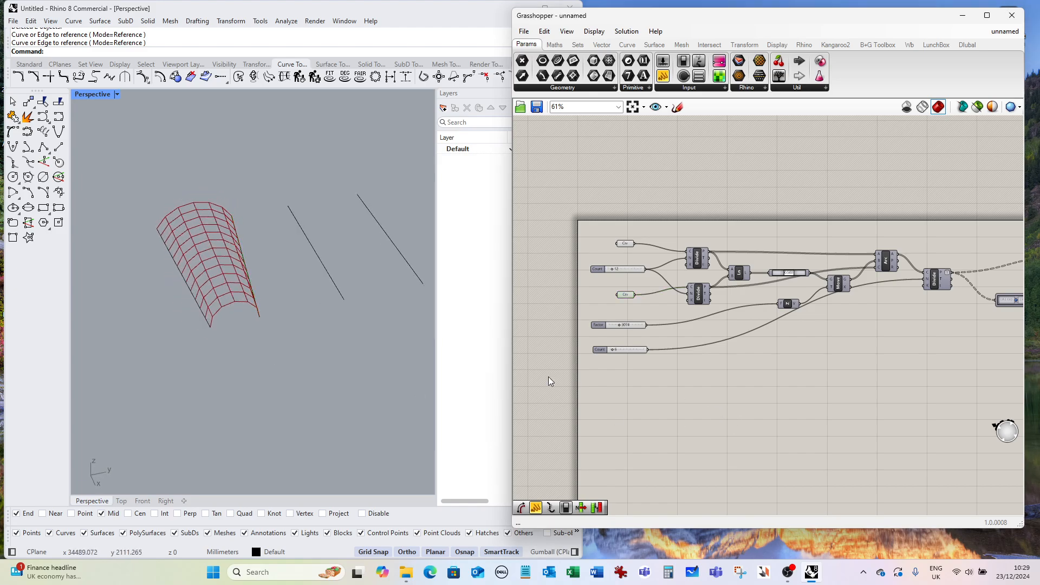
Orbit the viewport and preview the Line component to inspect the vault built on the new lines.
right_drag(326, 366, 320, 269)
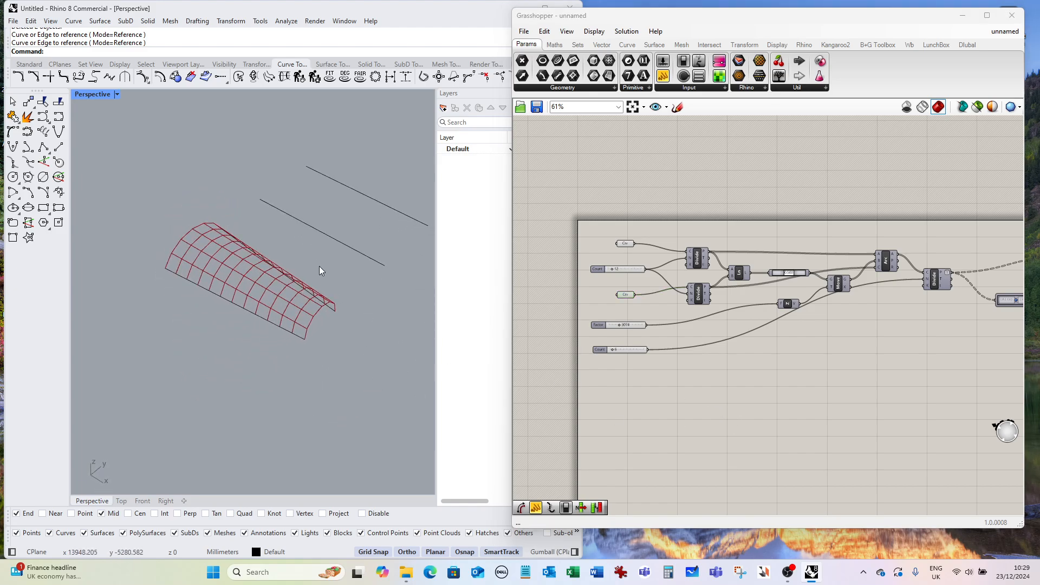
scroll(303, 293, up, 4)
right_drag(296, 311, 265, 242)
scroll(309, 230, down, 4)
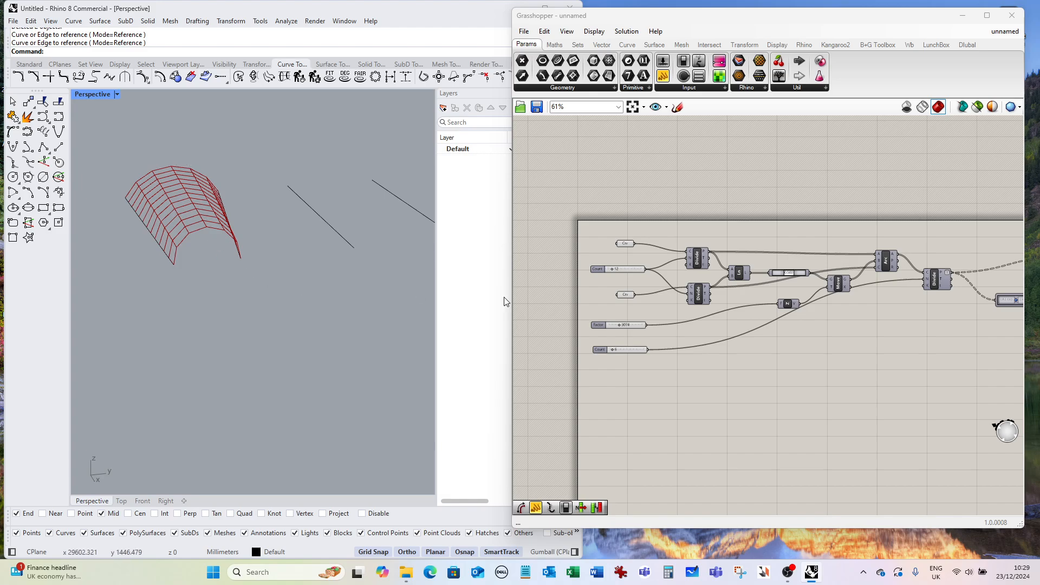
scroll(704, 279, down, 1)
scroll(672, 275, down, 1)
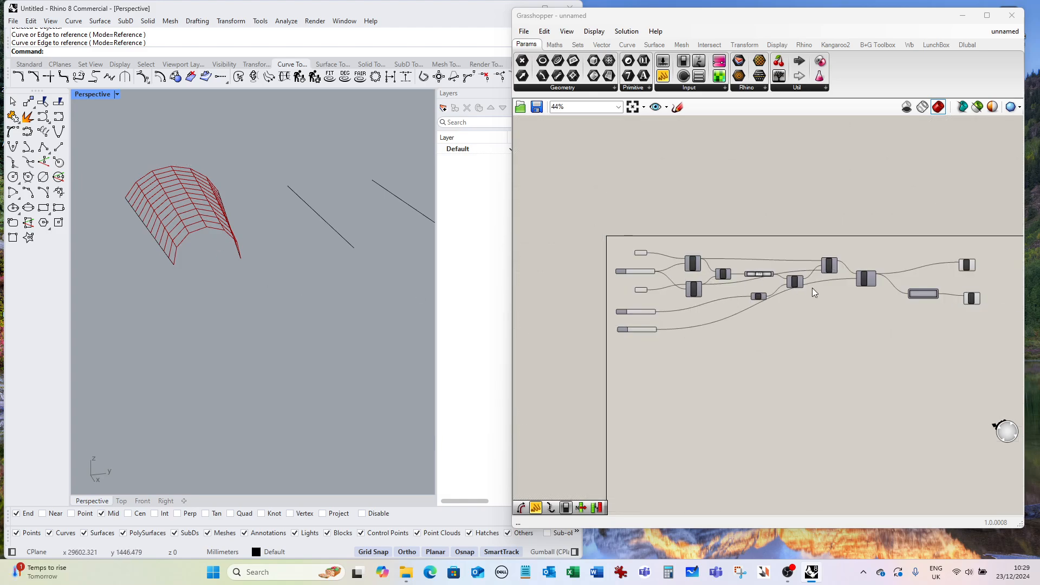
scroll(808, 286, up, 3)
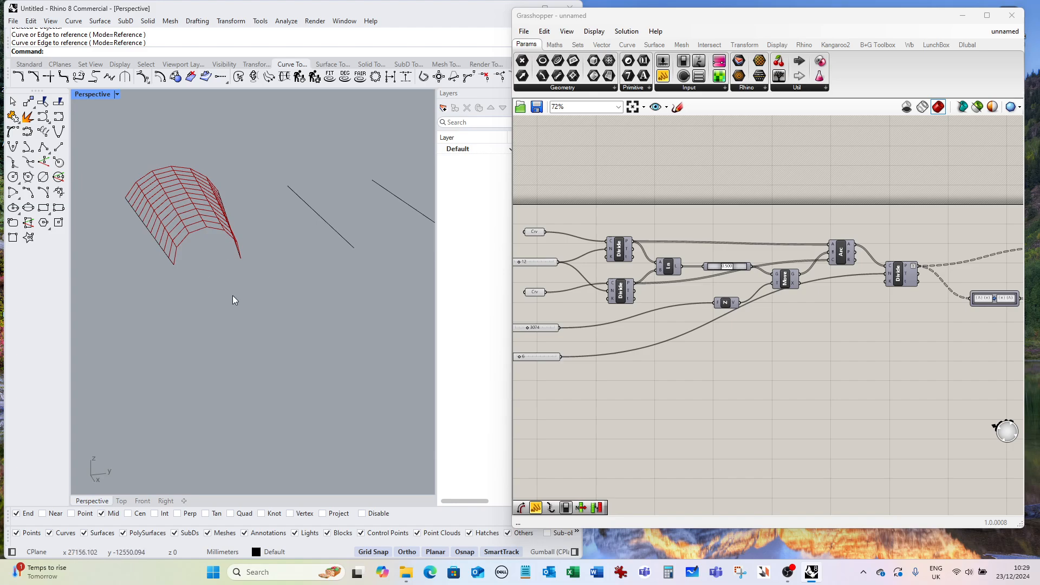
right_drag(233, 295, 286, 324)
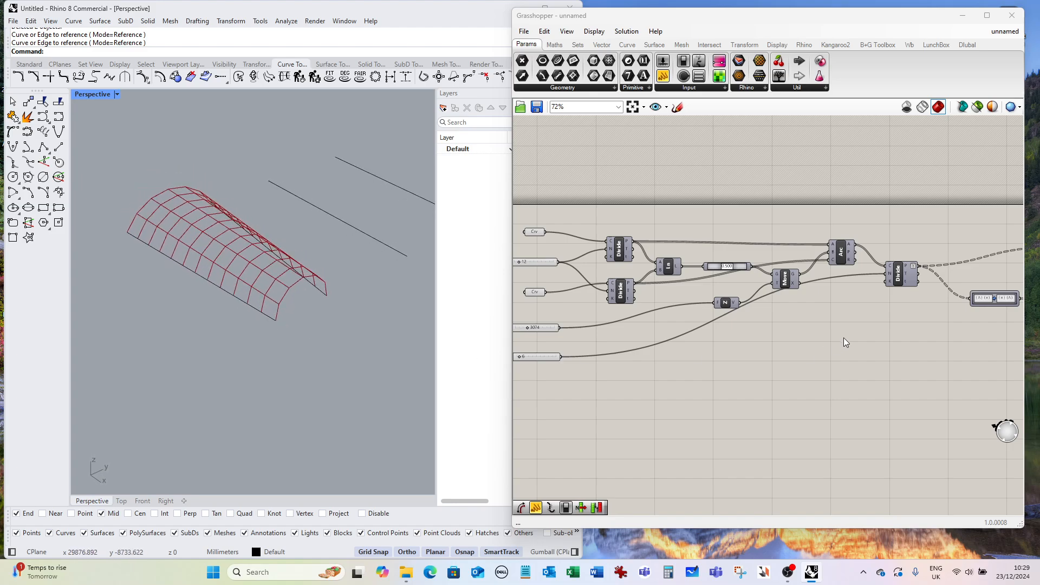
right_click(671, 269)
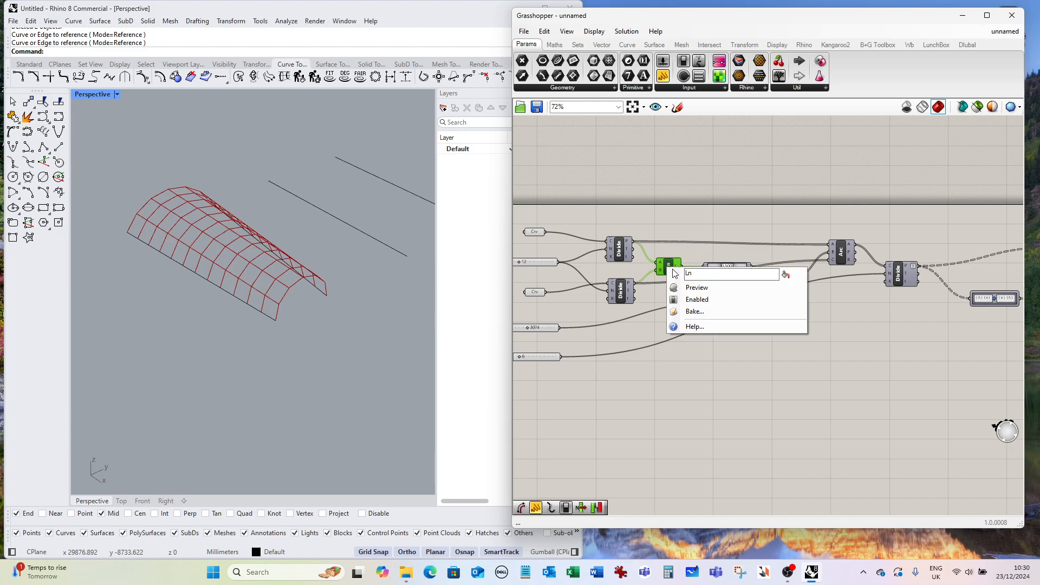
click(696, 287)
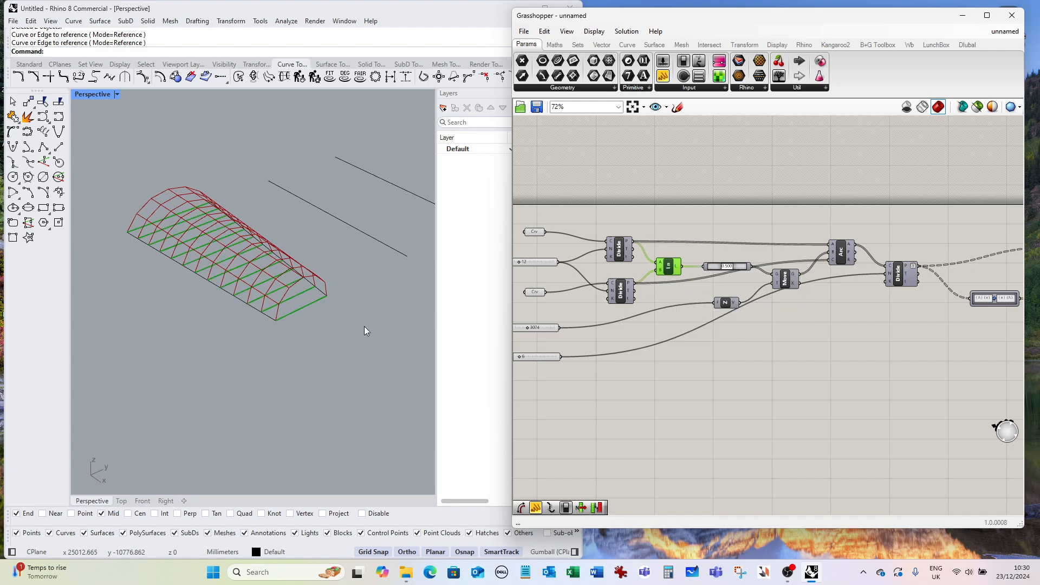
Add a Length component and feed it the line connecting the two divided curves.
double_click(684, 323)
text(length)
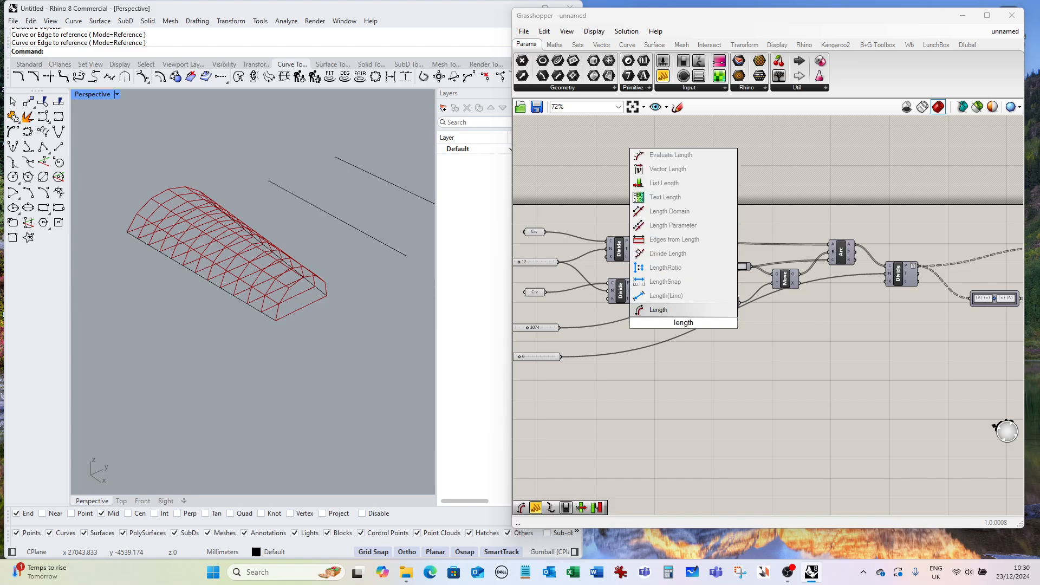
click(678, 310)
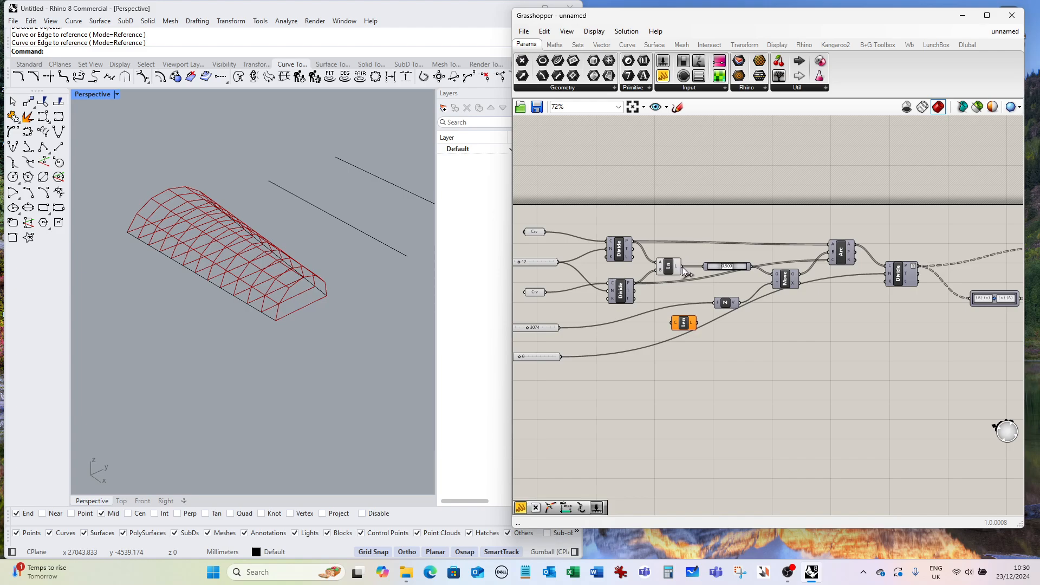
drag(681, 267, 676, 324)
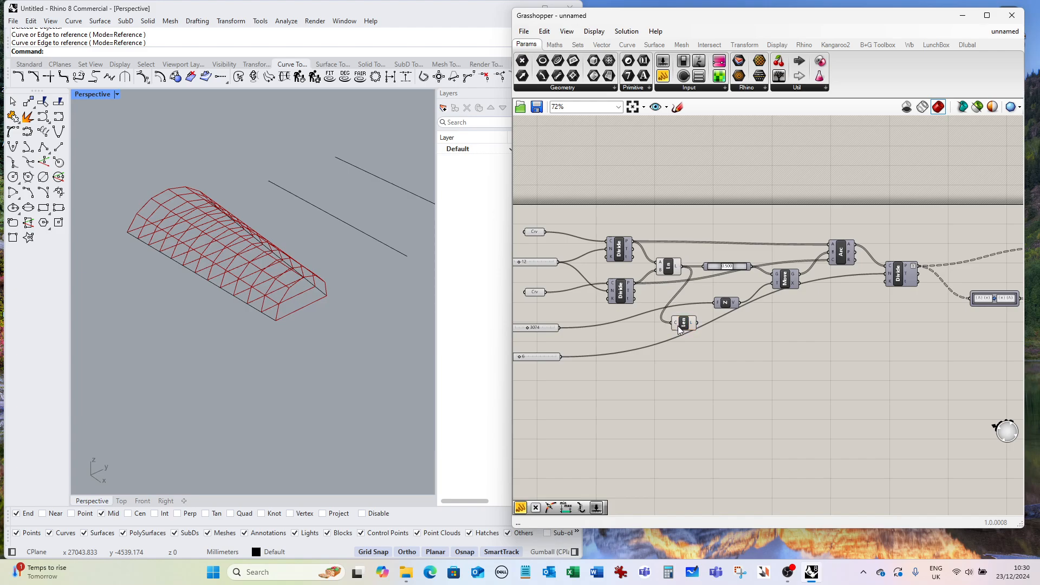
Add a Multiplication component to the canvas.
double_click(699, 356)
text(m)
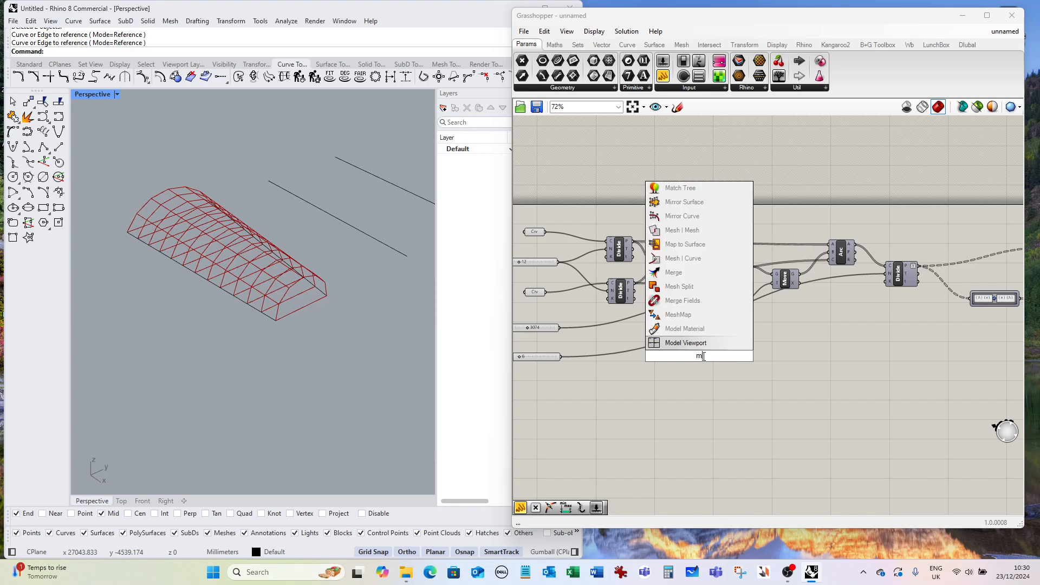
text(ul)
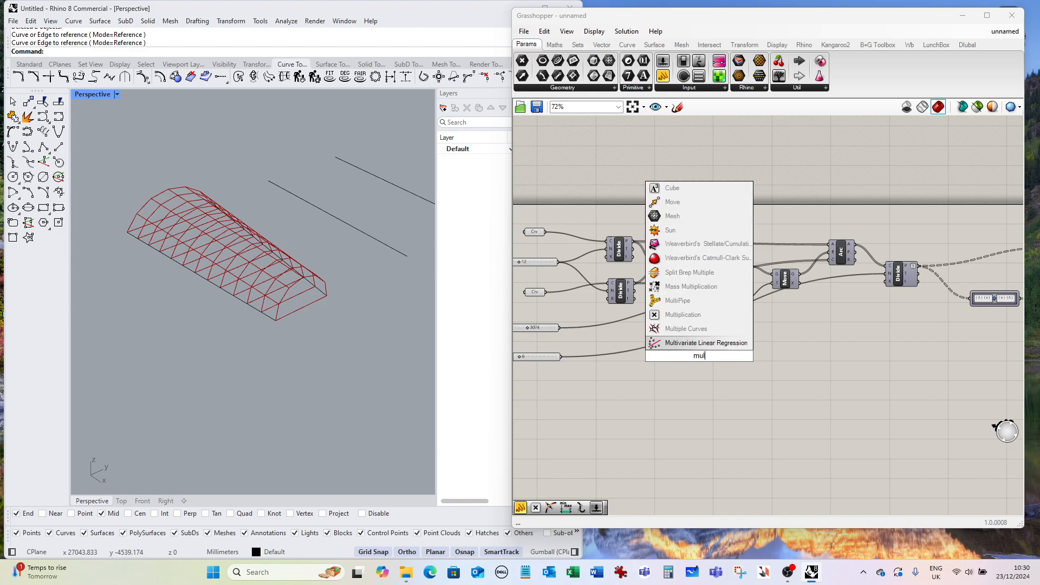
text(tiplication)
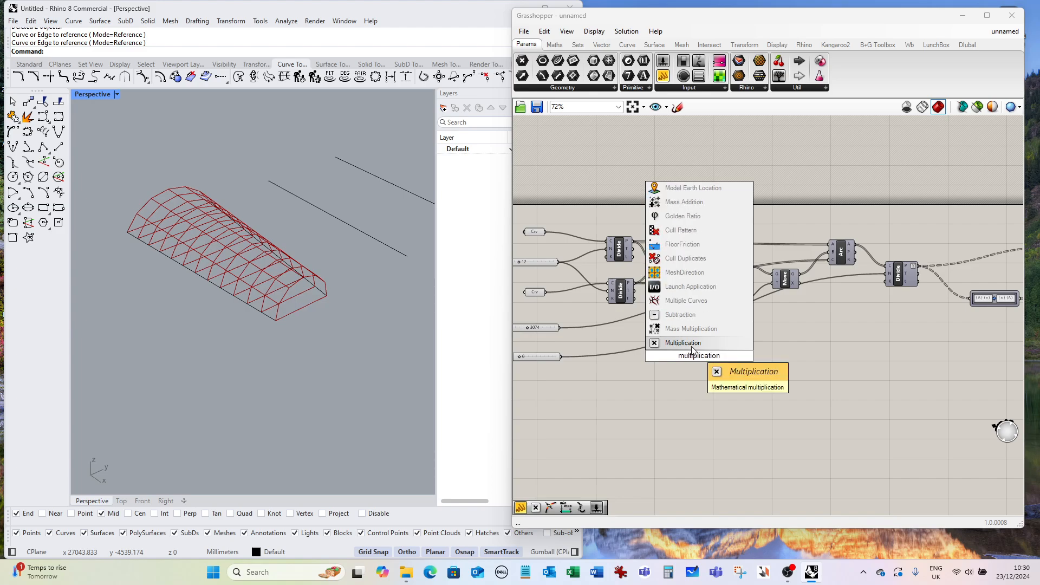
click(703, 344)
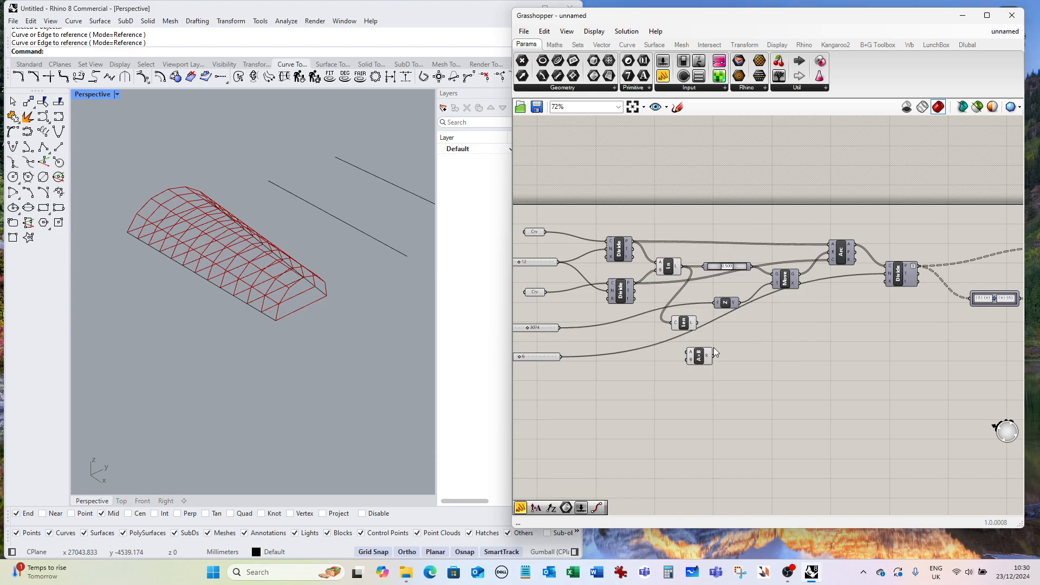
Add a number slider set to 1.00 and connect it to the Multiplication's B input.
double_click(608, 383)
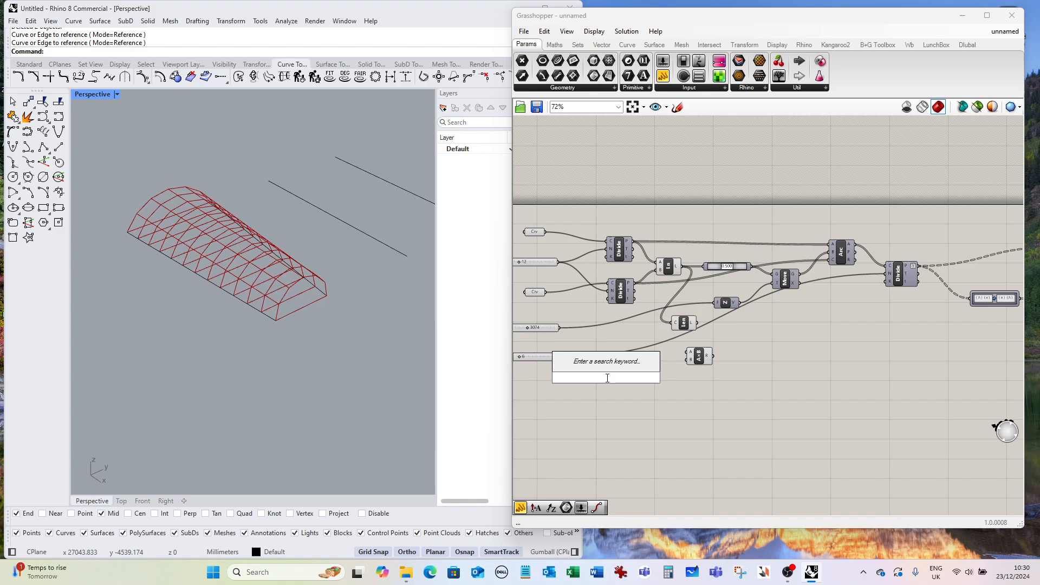
text(1.00)
key(Return)
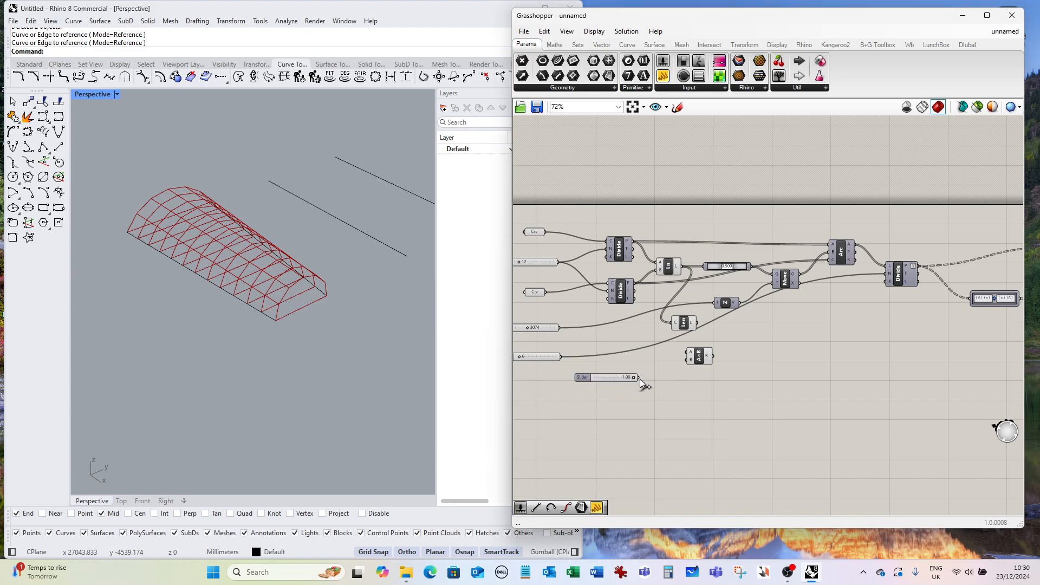
drag(635, 377, 684, 363)
scroll(624, 383, up, 3)
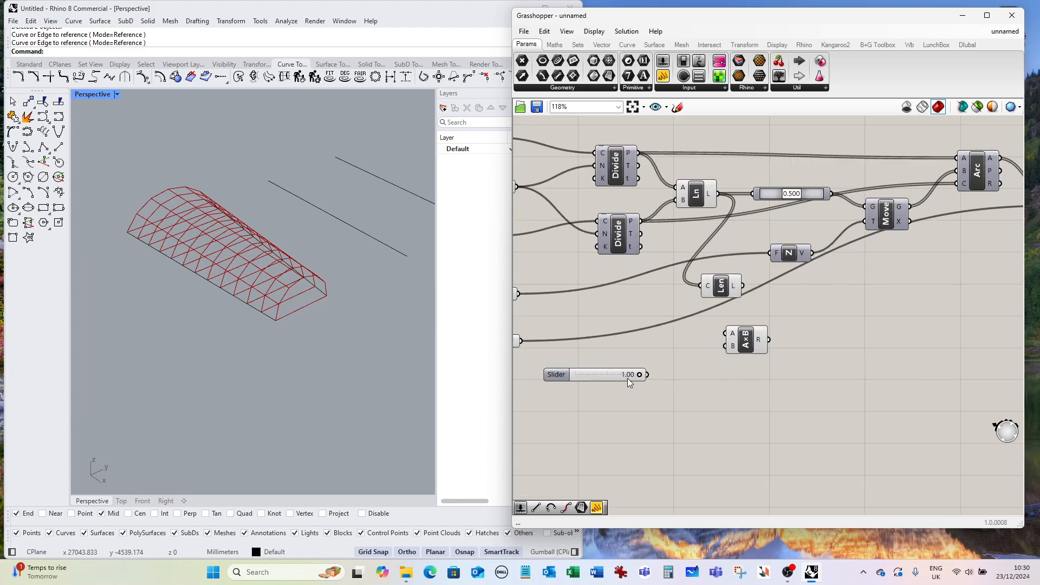
drag(648, 375, 725, 346)
double_click(620, 378)
text(0)
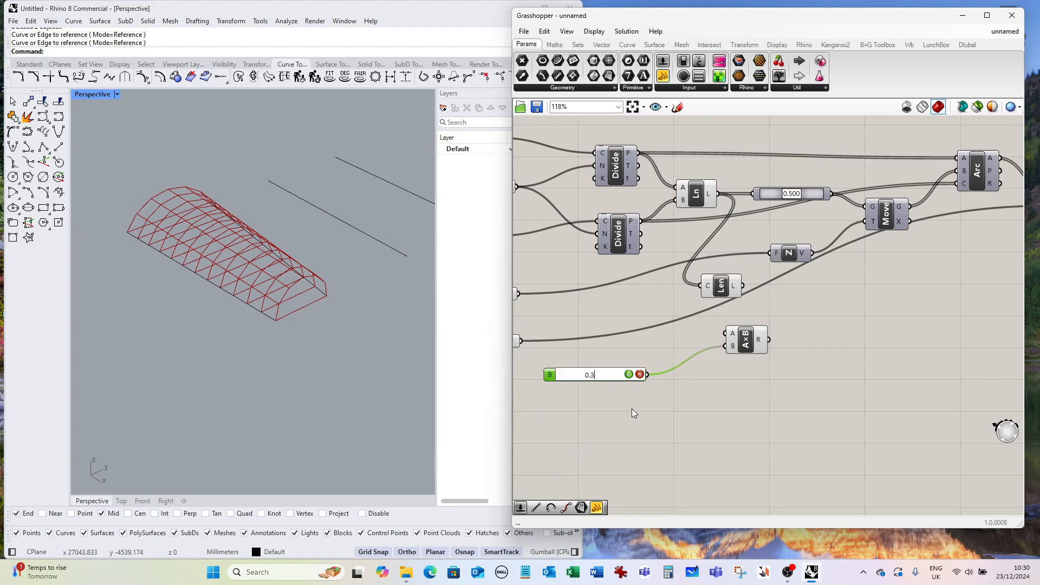
text(.3)
key(Escape)
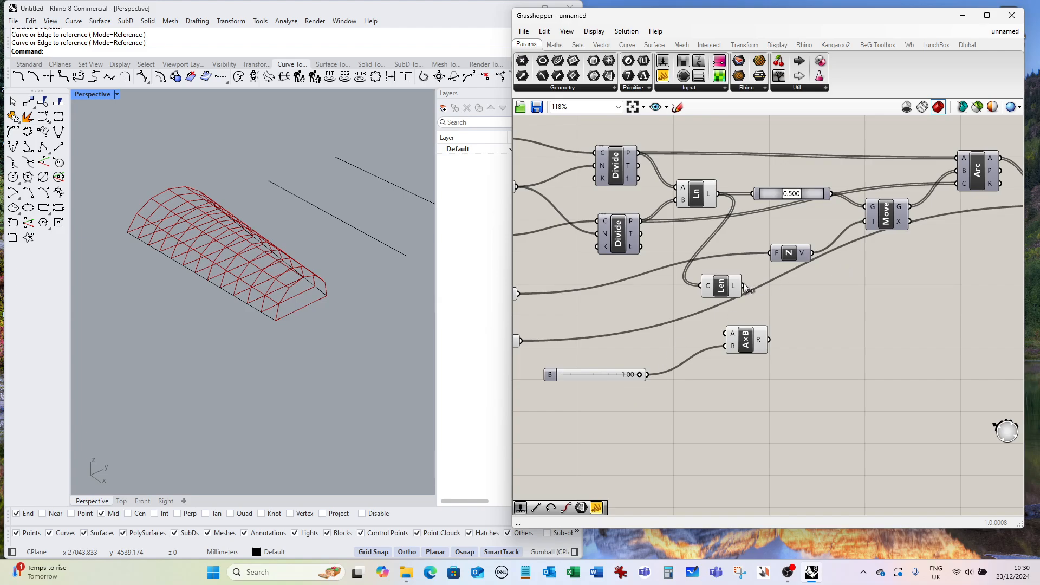
Connect the Length result through the Multiplication into the Unit Z vector's factor input.
drag(745, 287, 764, 257)
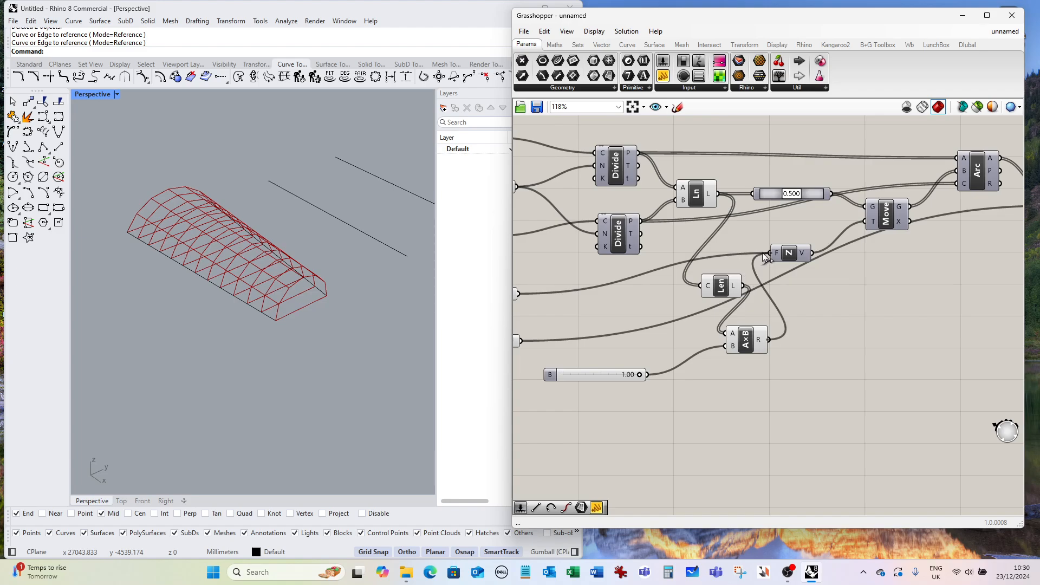
scroll(844, 320, down, 1)
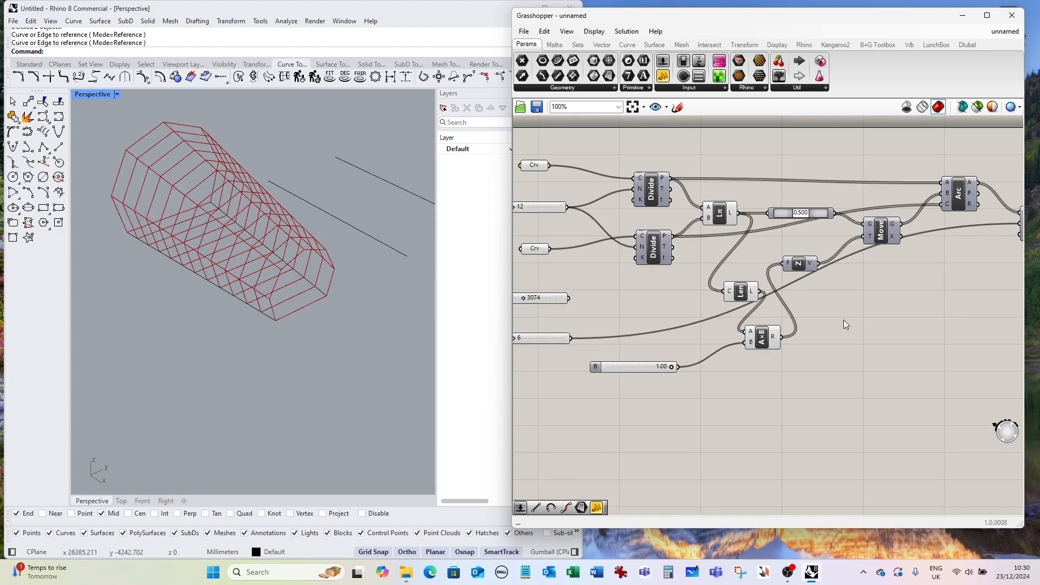
Set the multiplier slider to 0.30.
scroll(736, 353, up, 3)
drag(719, 362, 643, 379)
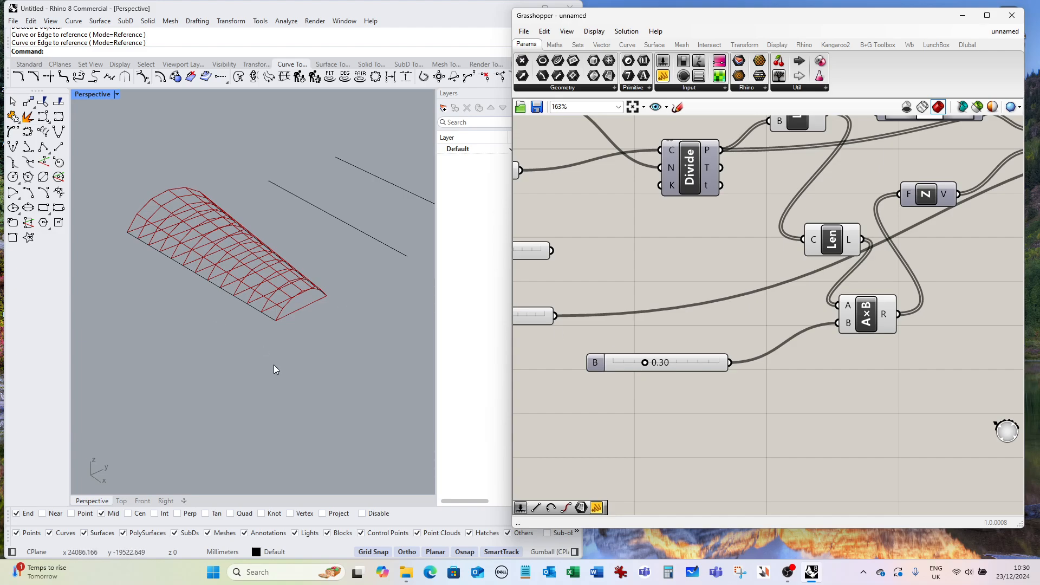
scroll(604, 308, down, 3)
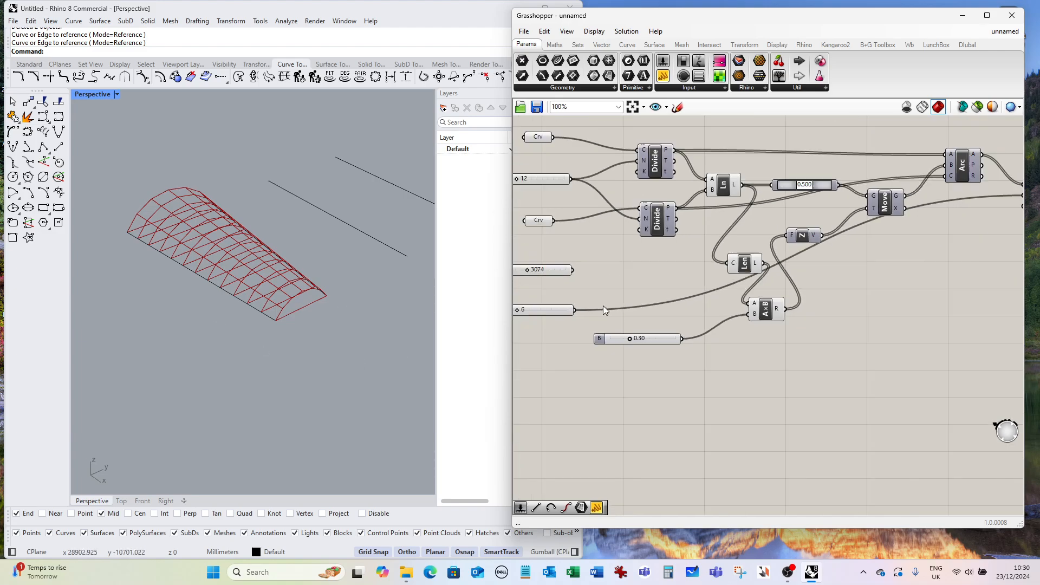
Turn off the Line component's preview and orbit the view around the lines.
right_click(726, 193)
click(764, 210)
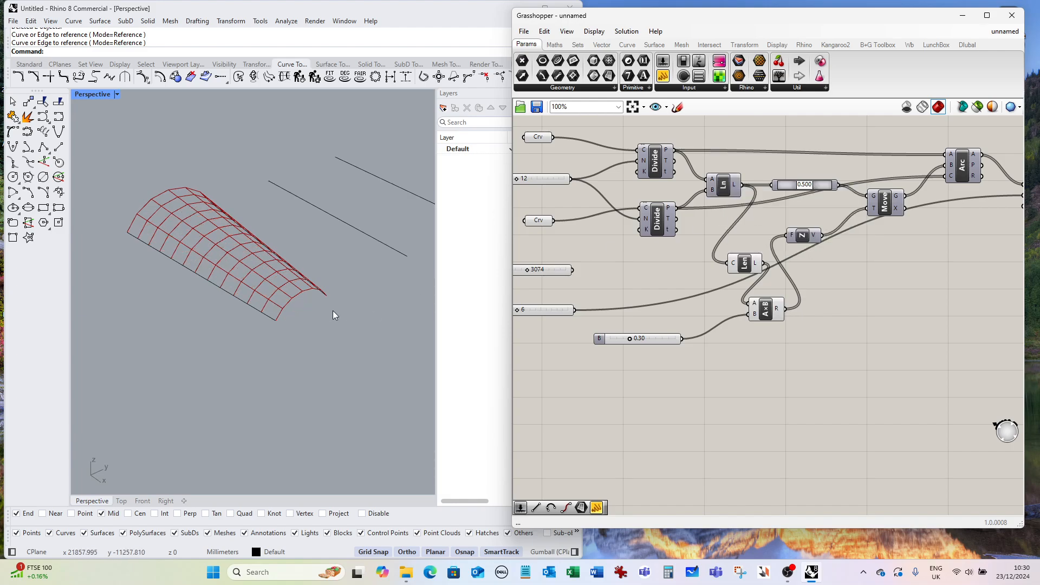
right_drag(333, 311, 234, 323)
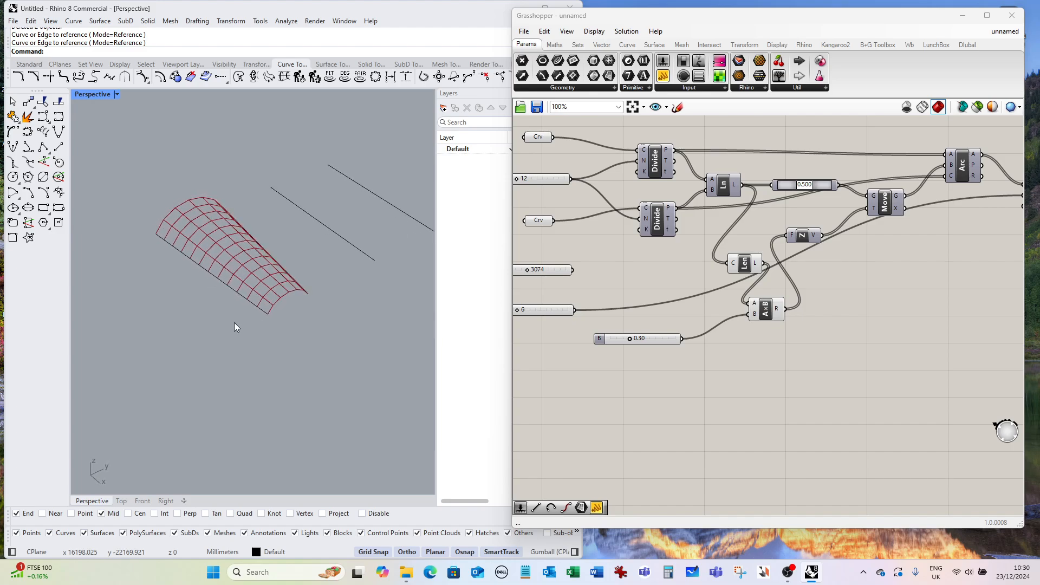
right_drag(275, 278, 263, 321)
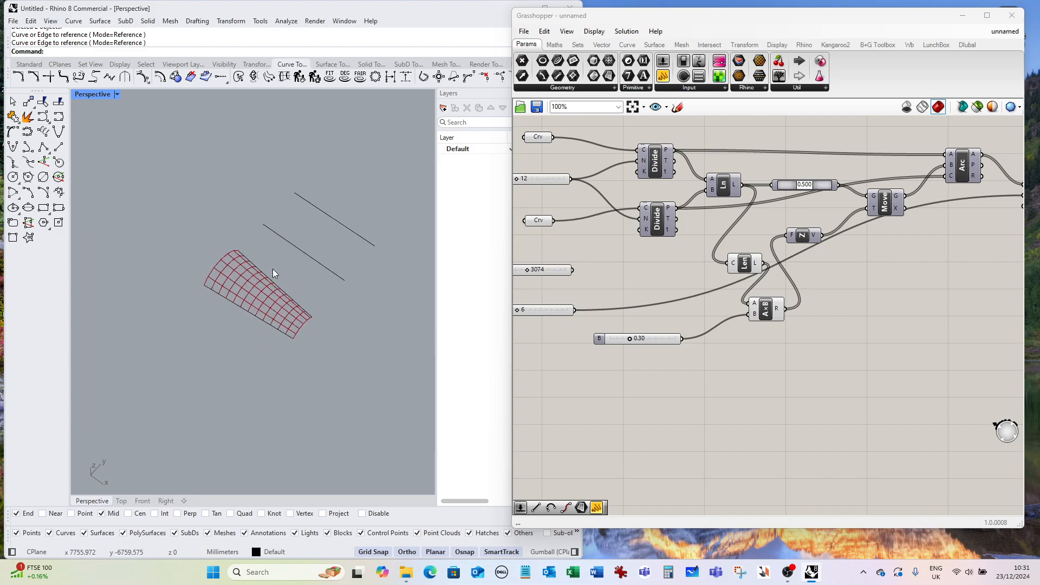
Draw a 2000 mm line starting from the end of the nearer remaining long line.
click(64, 145)
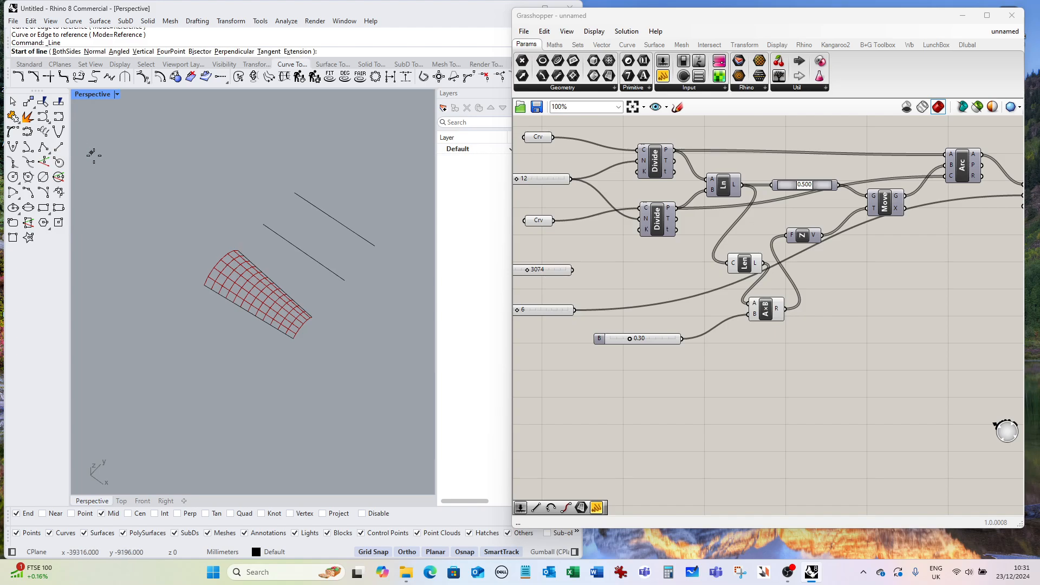
click(344, 281)
text(2)
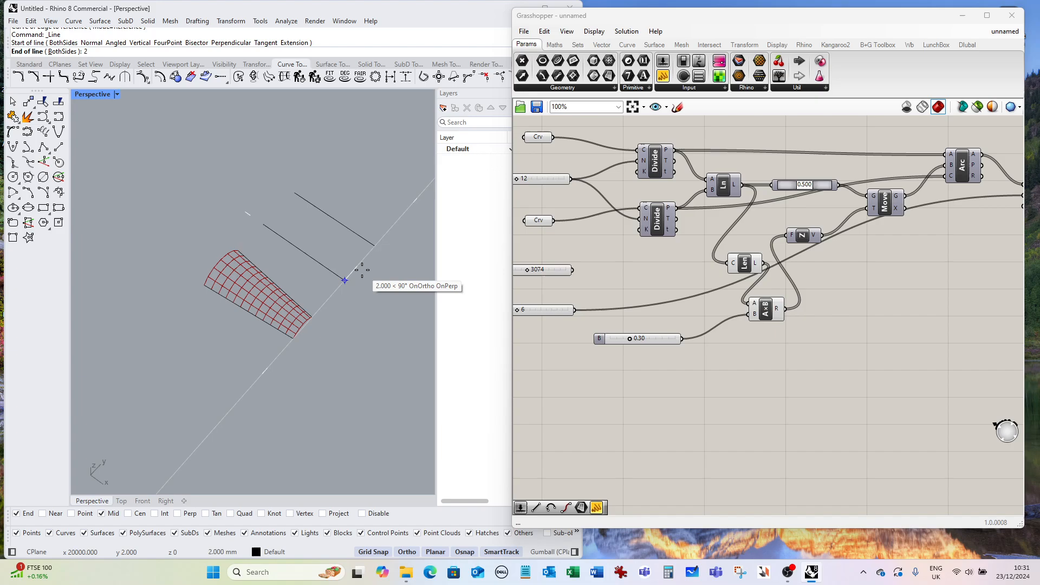
text(000)
key(Return)
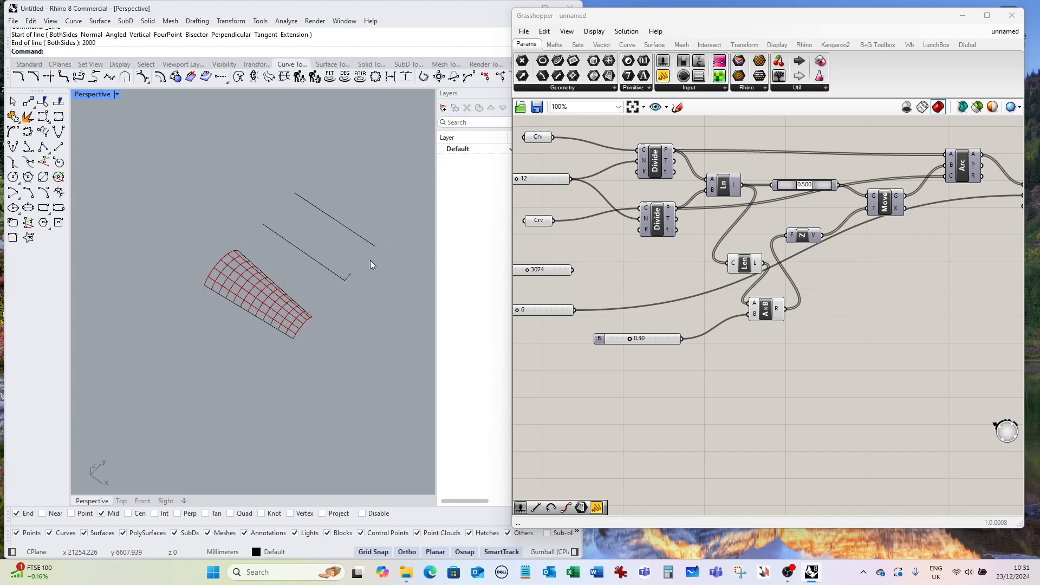
Draw a 200 mm line starting from the end of the farther long line.
key(Return)
click(374, 244)
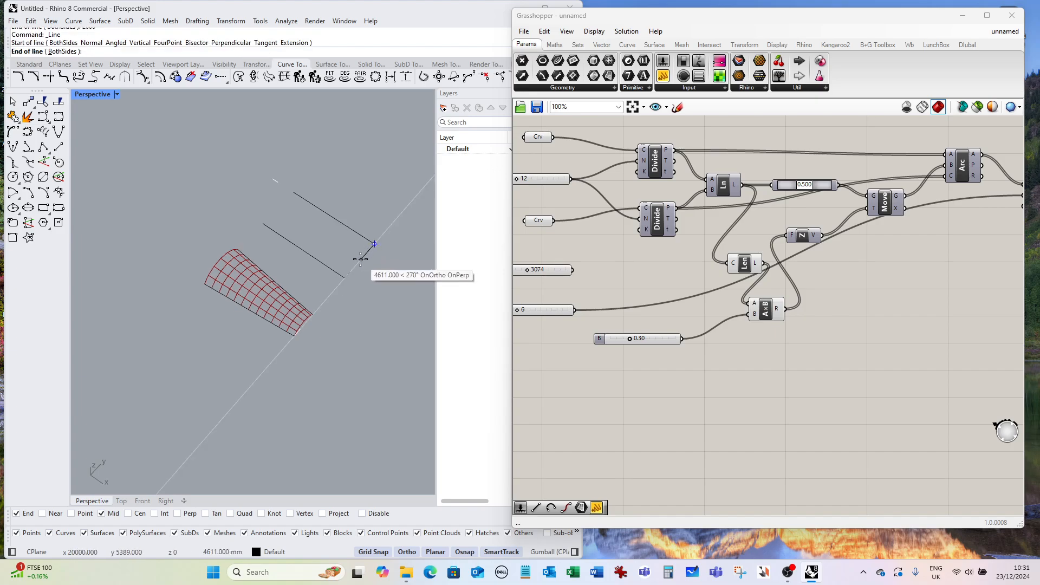
text(200)
key(Return)
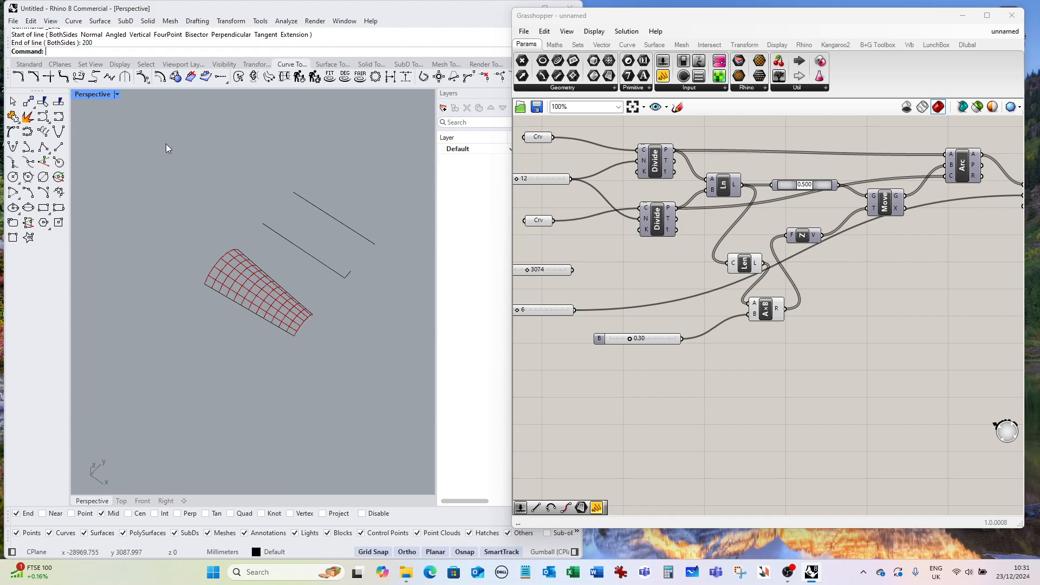
Draw a 2000 mm line starting from the end of the farther long line.
click(64, 146)
click(374, 244)
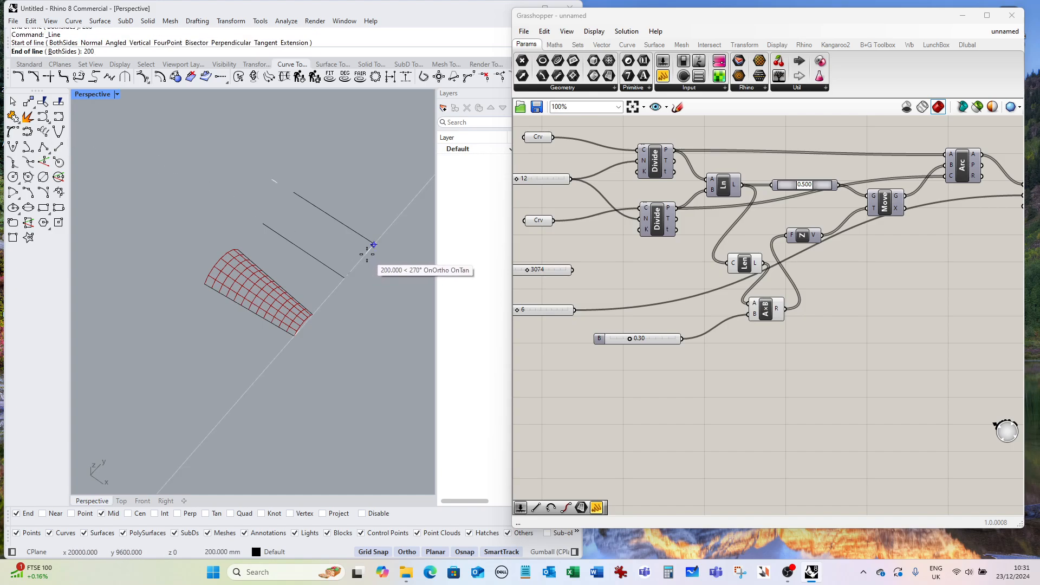
text(2000)
key(Return)
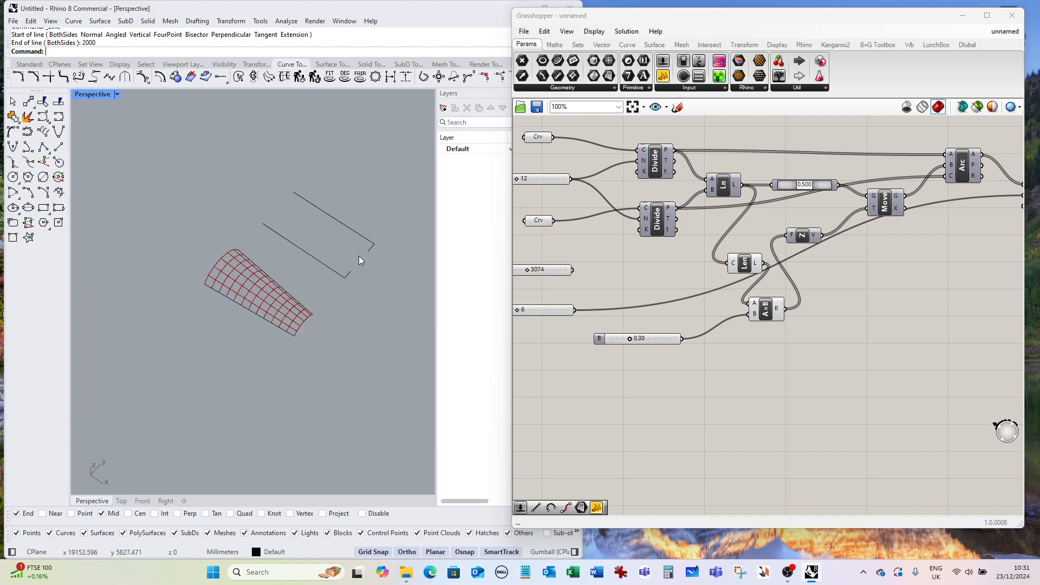
Copy the two short end segments to a point partway along the long lines.
text(Cop)
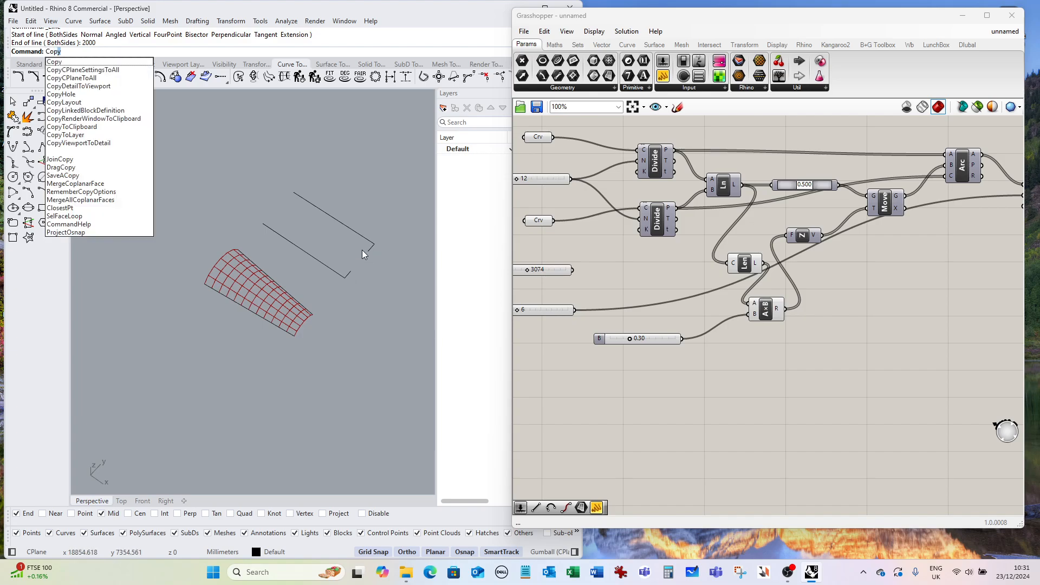
text(y)
key(Return)
click(350, 270)
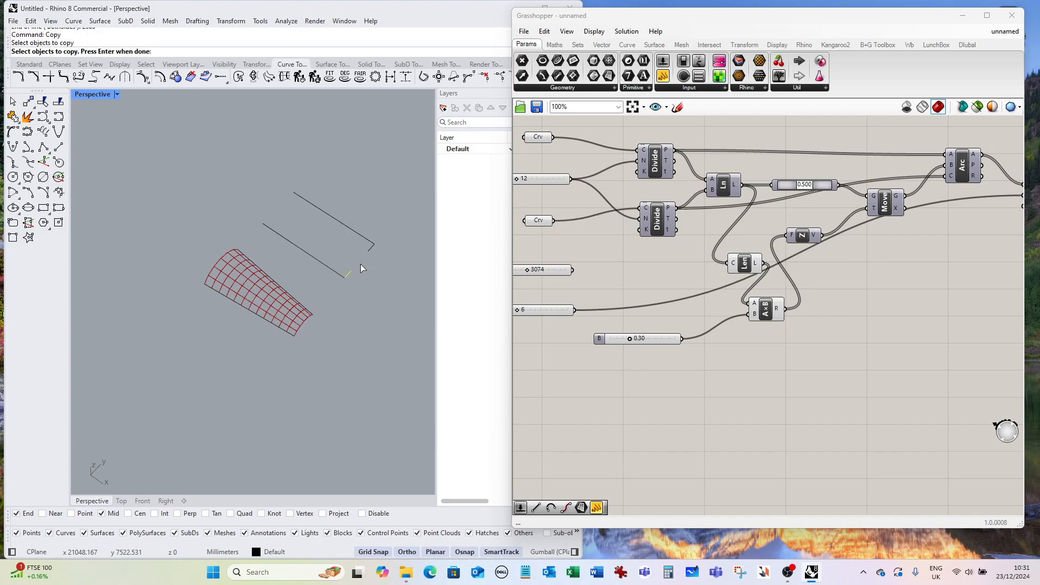
click(370, 249)
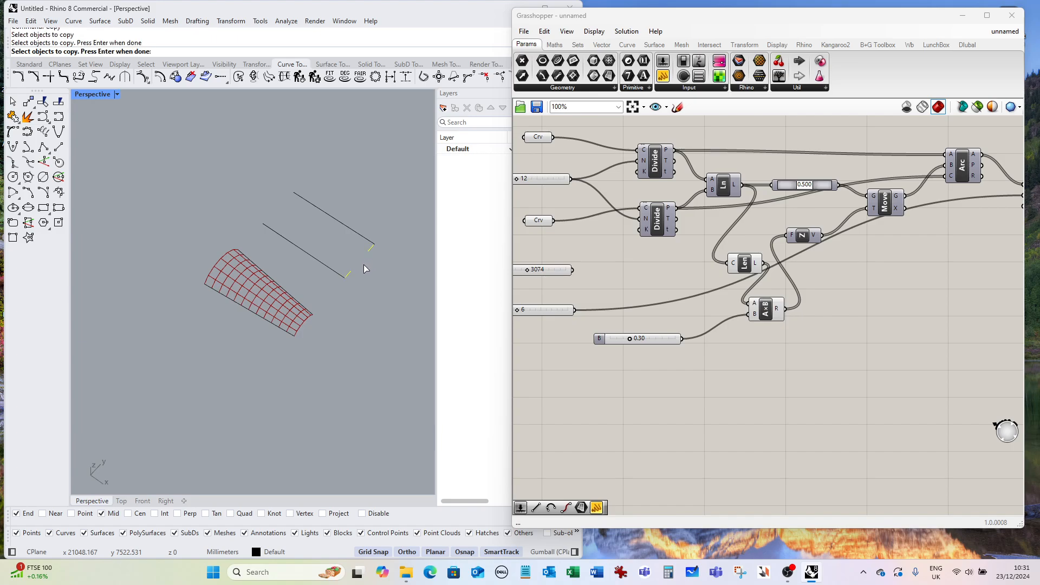
key(Return)
click(344, 278)
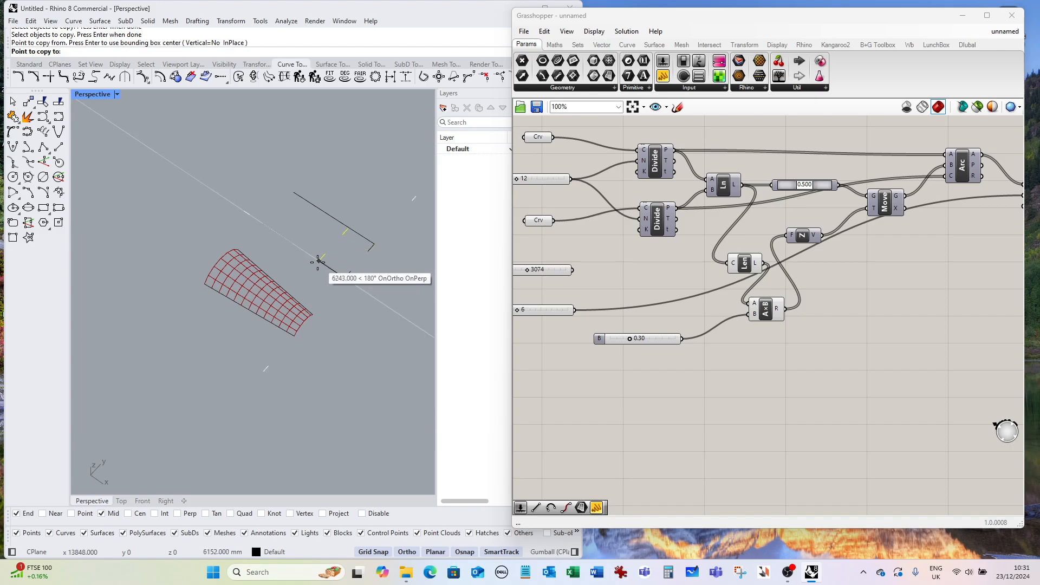
click(303, 250)
key(Return)
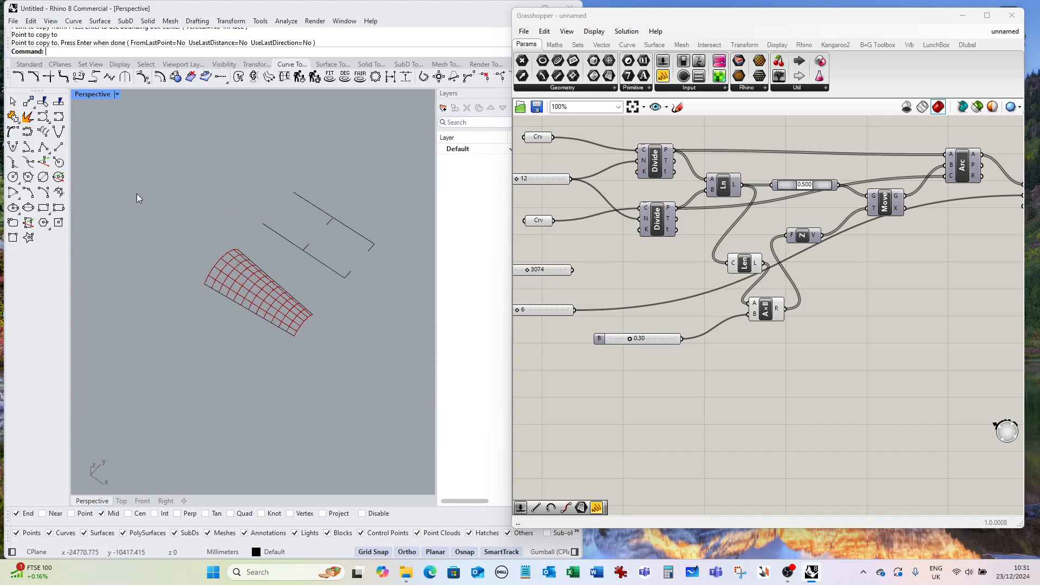
Draw lines from the nearer long line's end to the copied segment and on to its end segment, forming a bent edge.
click(58, 147)
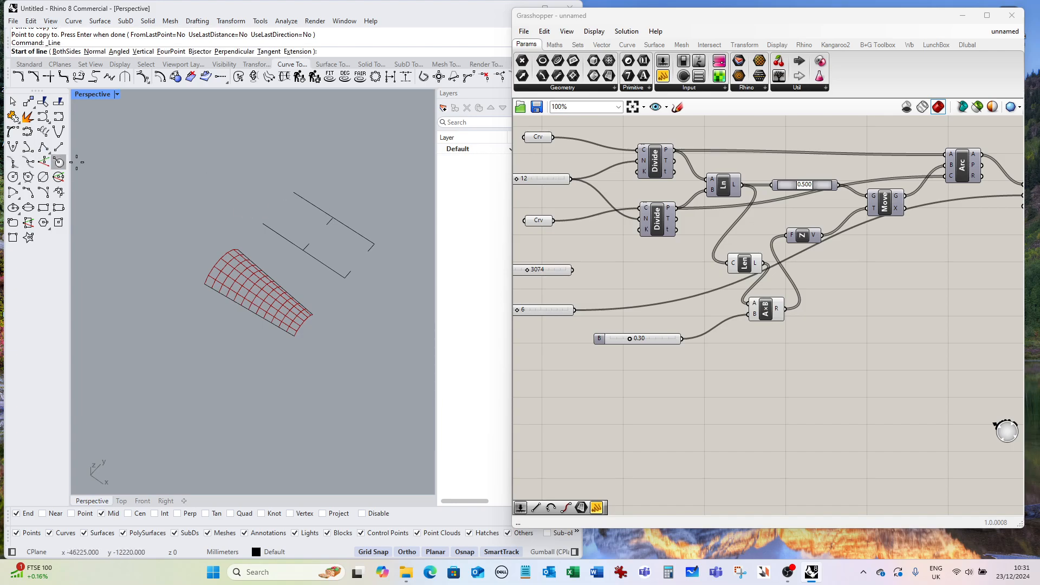
click(264, 222)
click(295, 235)
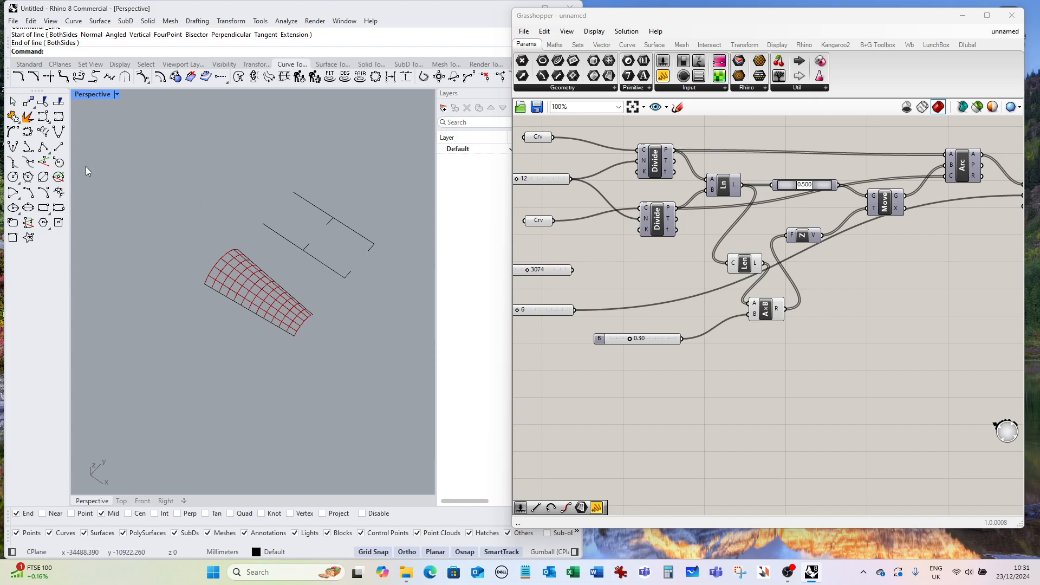
click(61, 151)
click(263, 223)
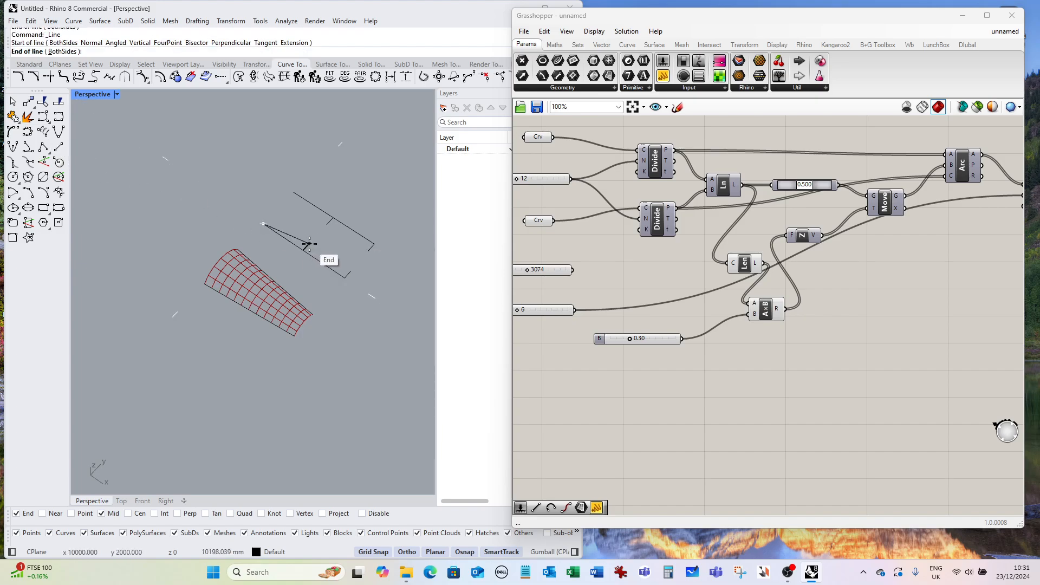
click(309, 245)
right_click(309, 242)
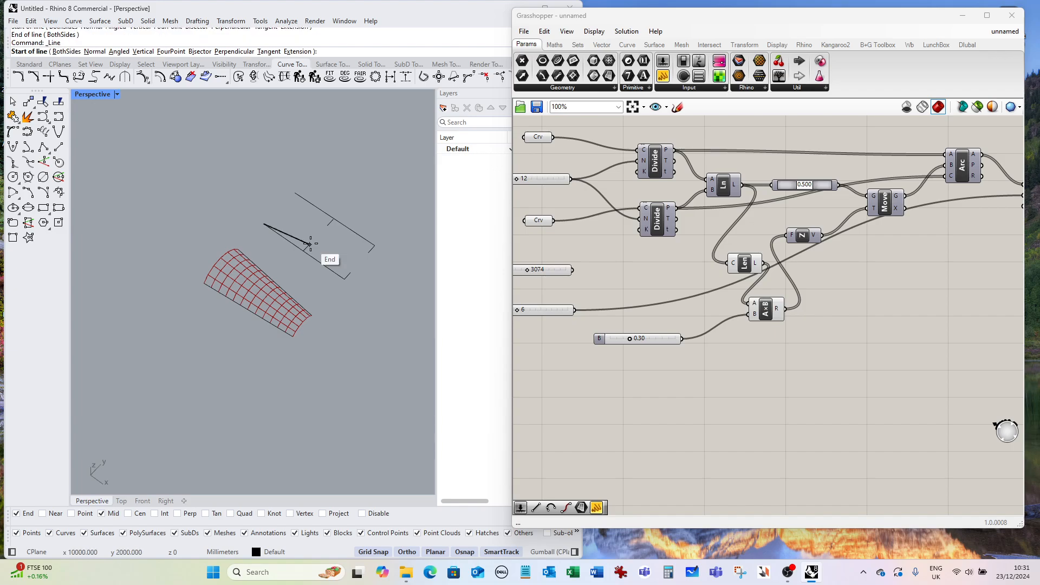
click(309, 245)
click(347, 272)
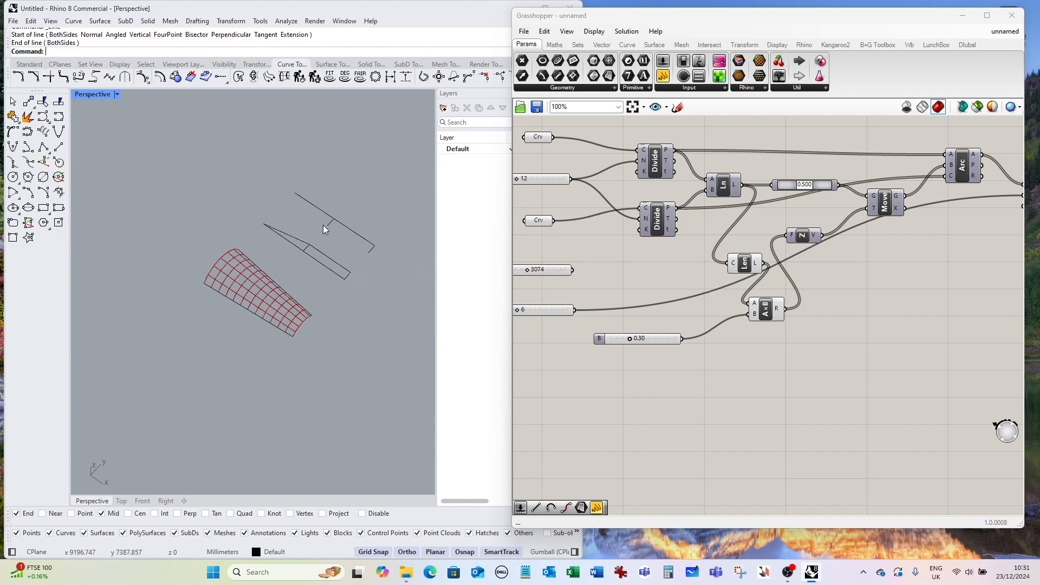
Draw matching lines on the farther long line, from its end to the copied segment and on to its end segment.
right_click(297, 196)
click(297, 196)
click(332, 229)
right_click(327, 226)
click(327, 225)
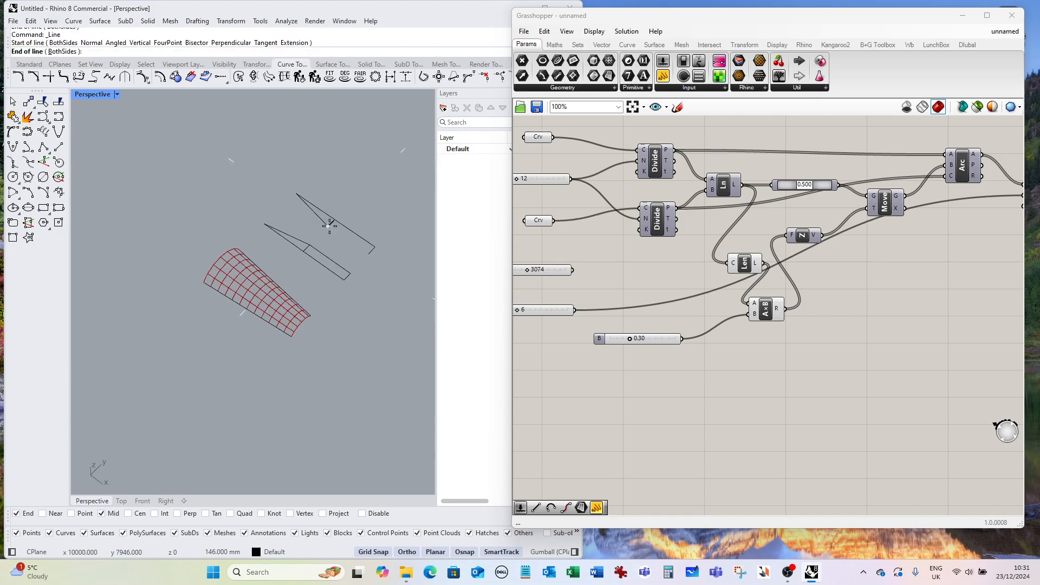
click(368, 253)
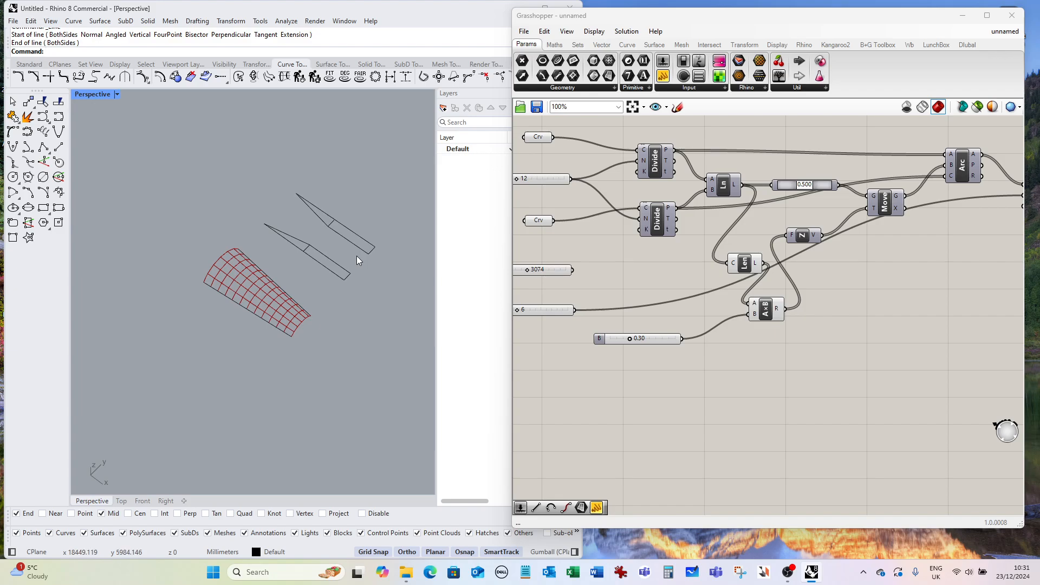
Join the new connecting lines into one bent curve on each side.
text(Join)
key(Return)
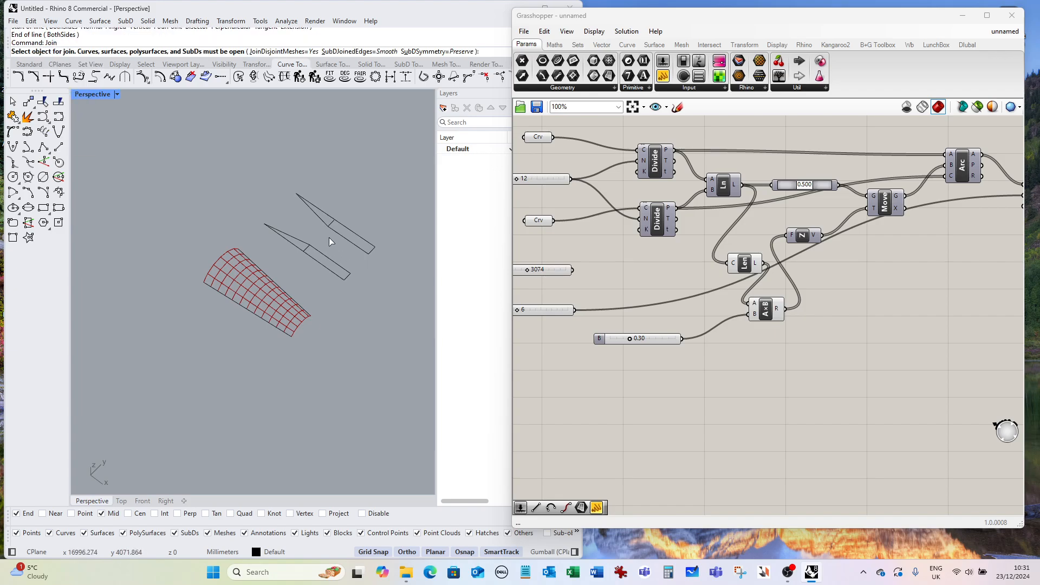
click(323, 221)
click(338, 234)
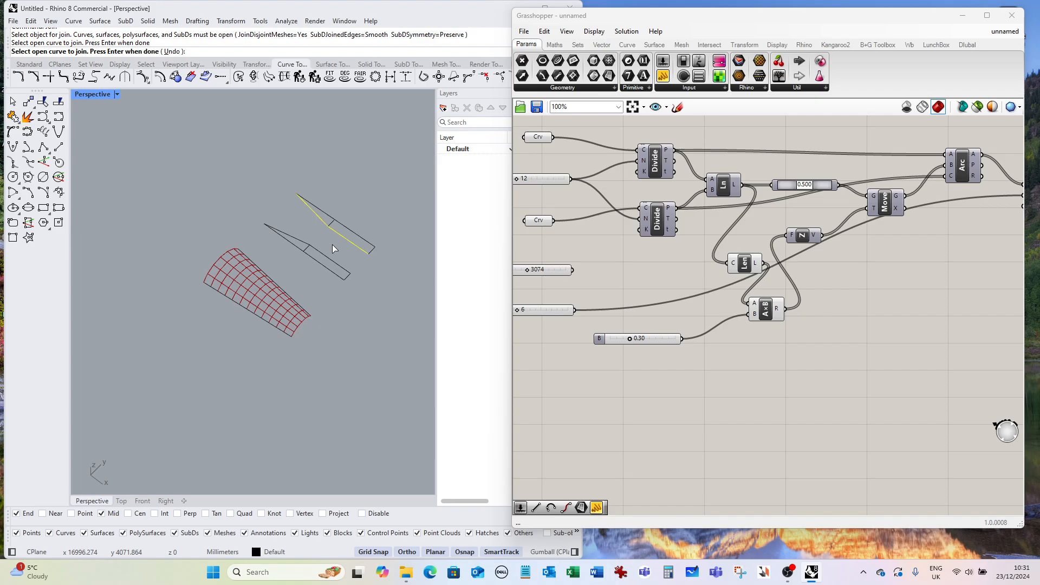
right_click(332, 244)
right_click(304, 238)
click(307, 244)
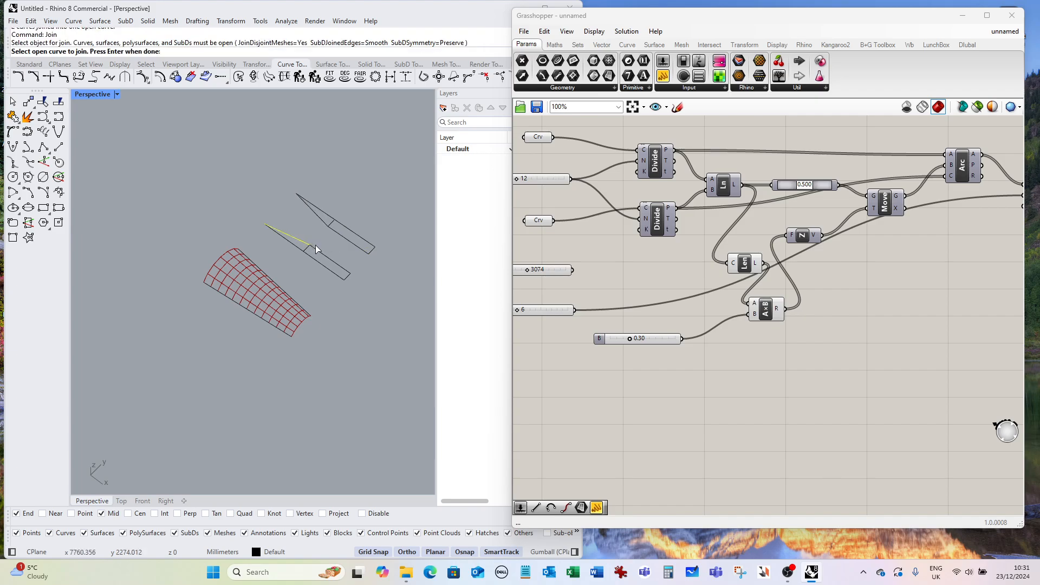
right_click(322, 247)
right_click(321, 247)
click(301, 241)
click(325, 257)
right_click(329, 248)
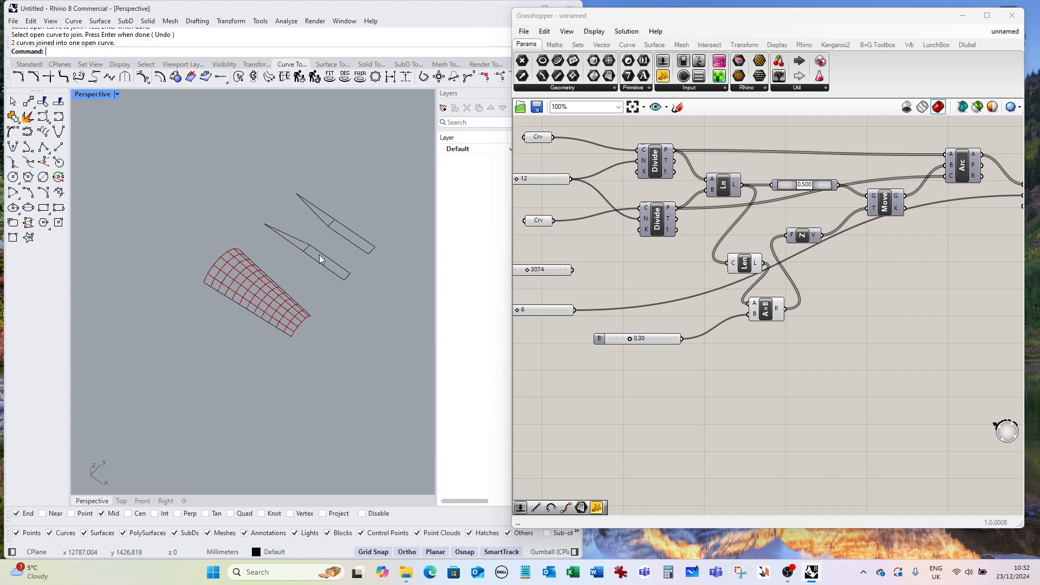
Move the two bent curves away from the original lines and vault.
key(Return)
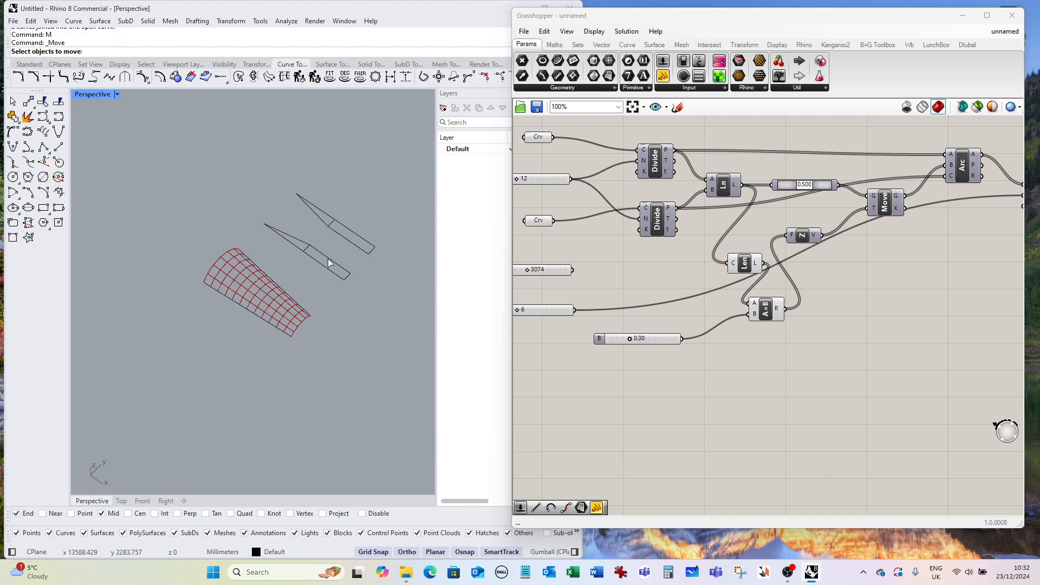
click(332, 262)
click(347, 248)
key(Return)
scroll(352, 247, down, 3)
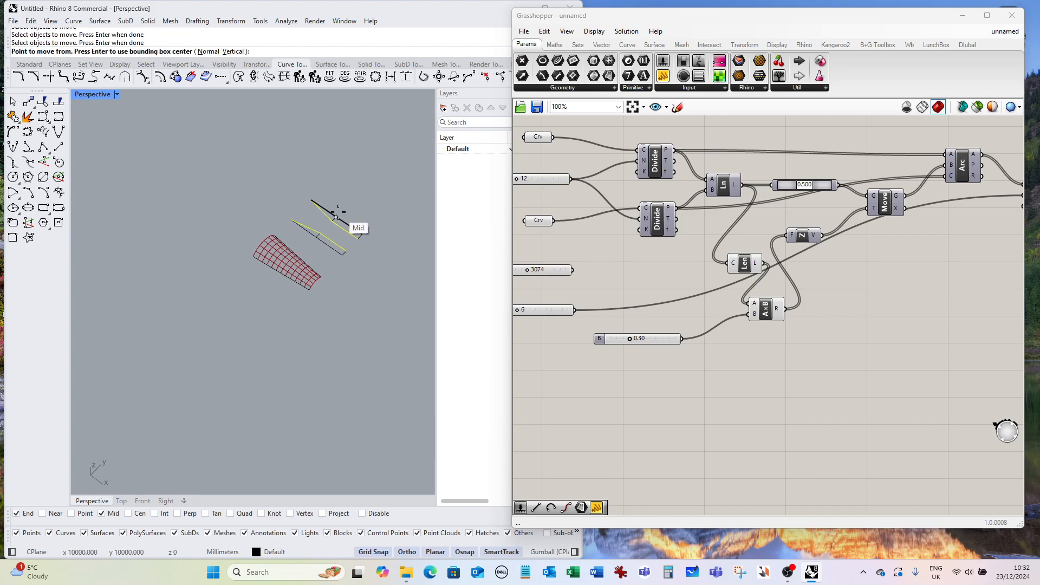
click(382, 278)
click(293, 338)
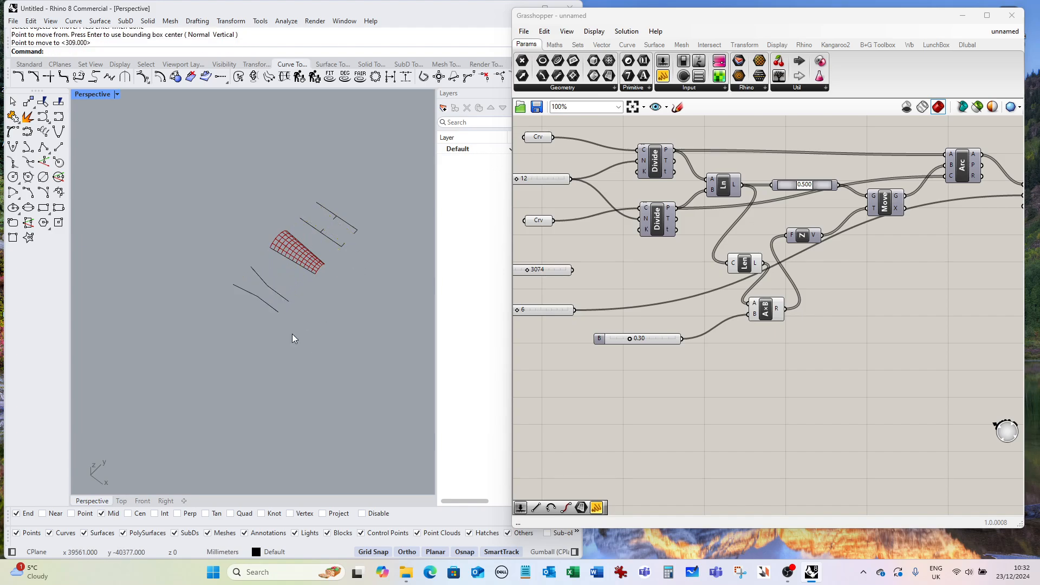
Delete the short leftover segments along the original lines.
scroll(335, 243, up, 3)
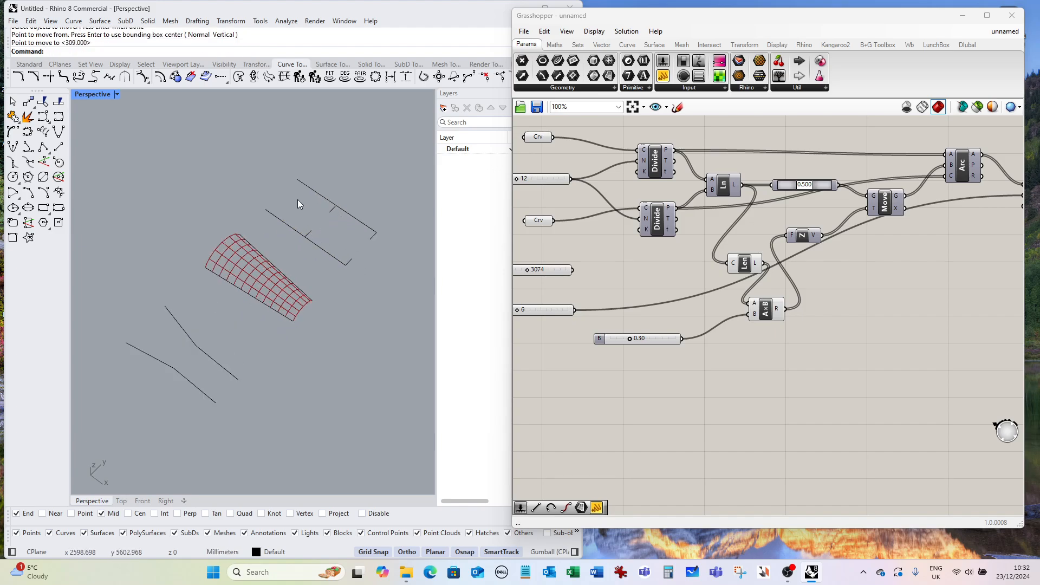
drag(295, 199, 394, 288)
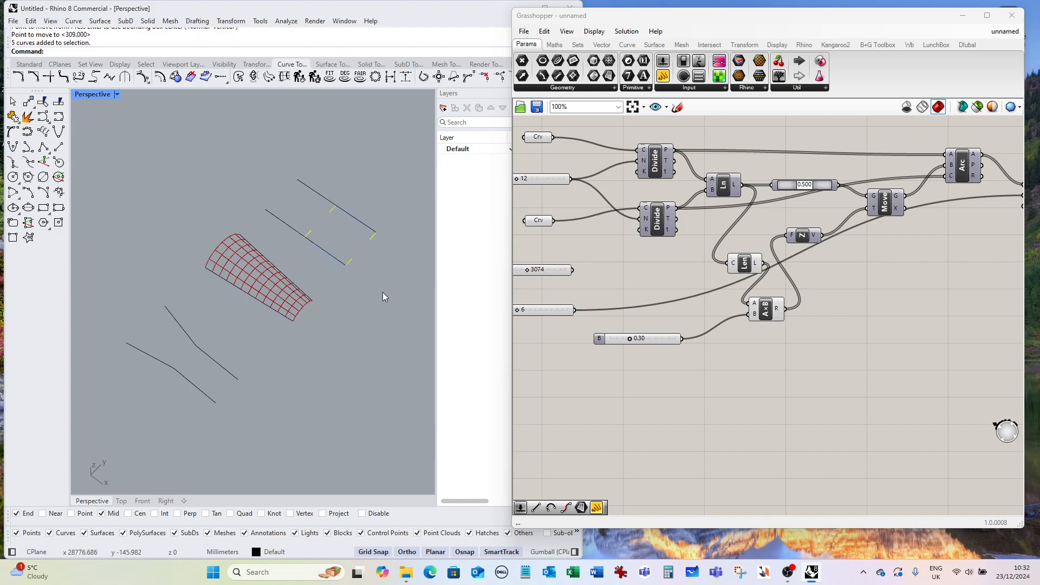
key(Delete)
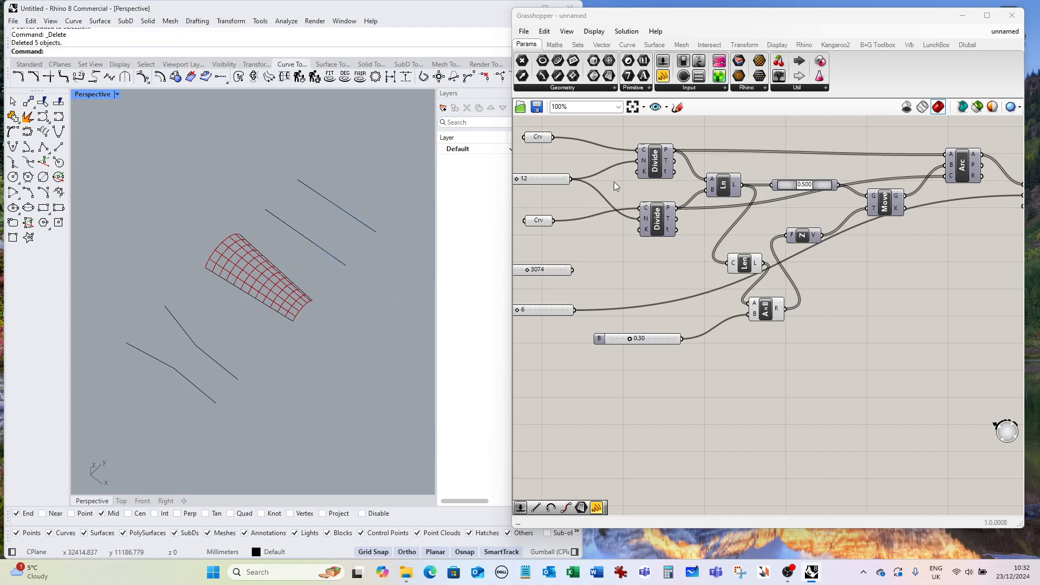
Clear the stored curve in the first curve parameter.
click(541, 138)
right_drag(542, 140, 649, 228)
right_click(611, 168)
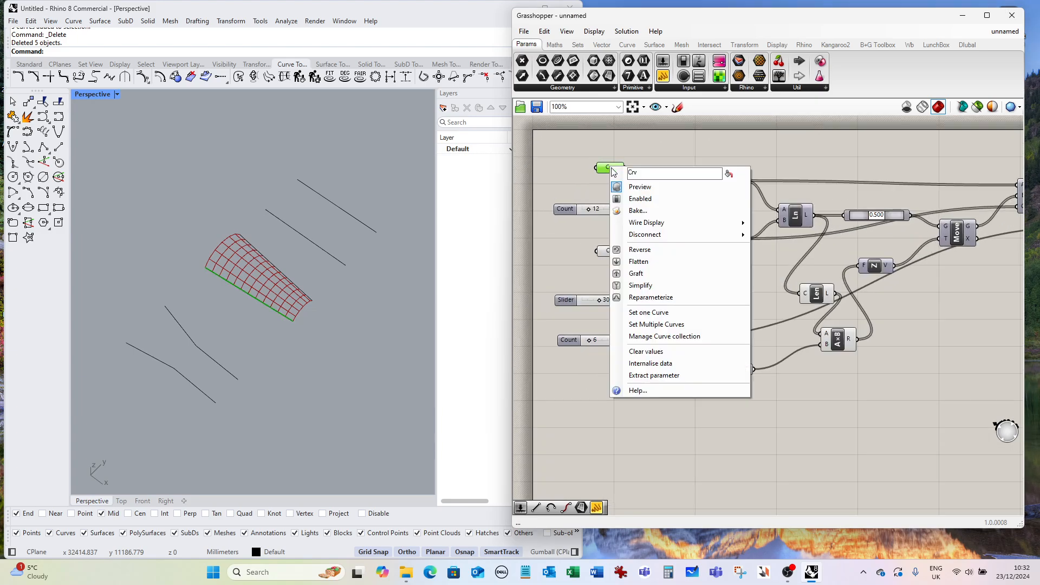
click(658, 352)
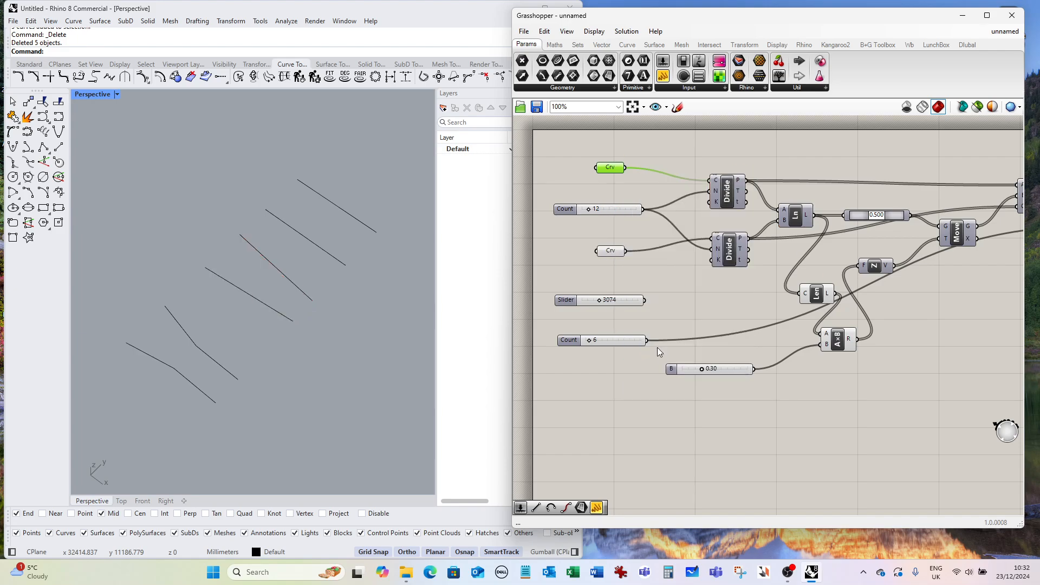
click(611, 251)
right_click(612, 251)
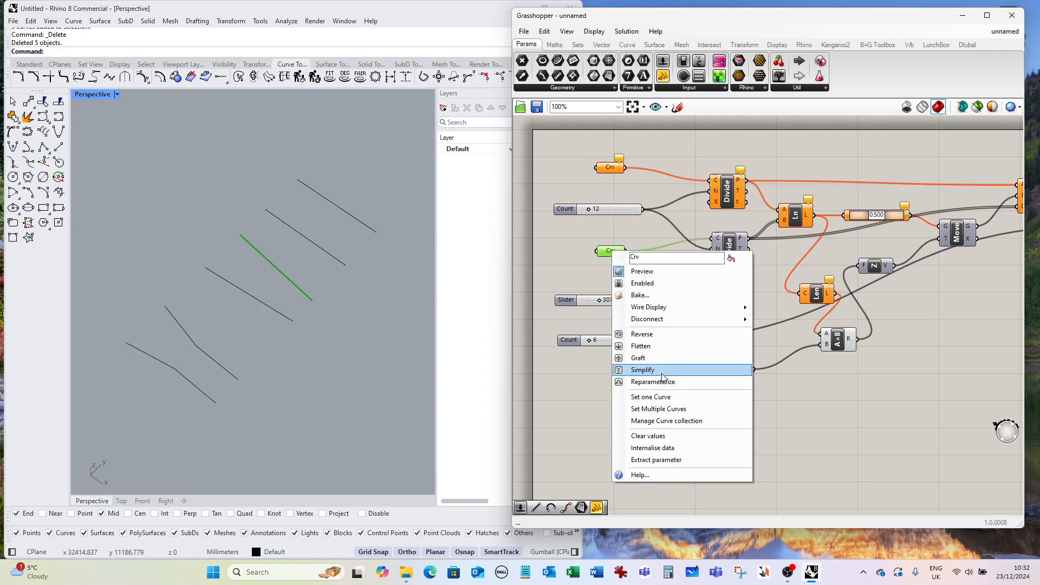
click(665, 397)
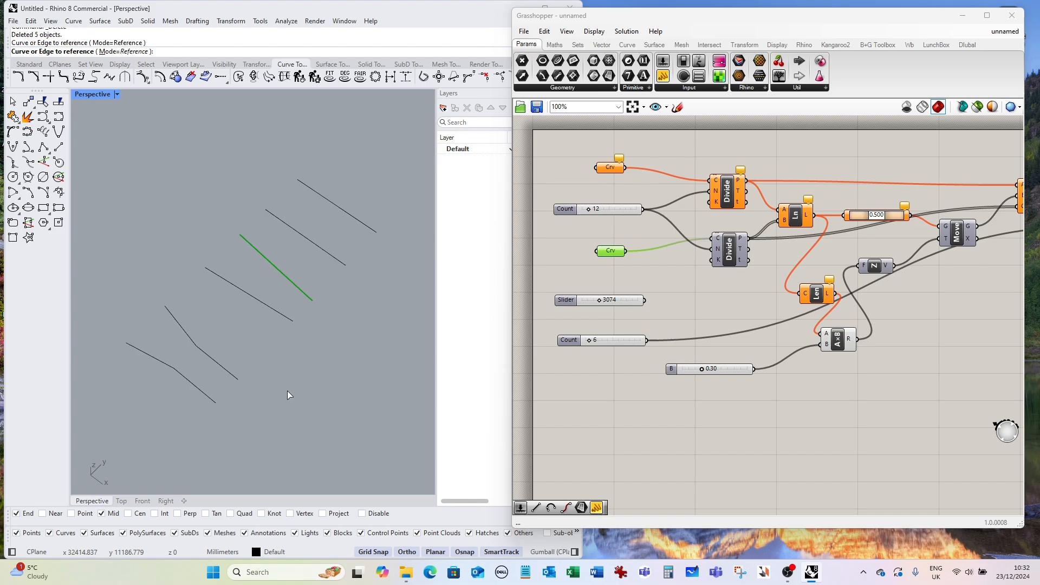
right_drag(287, 391, 288, 377)
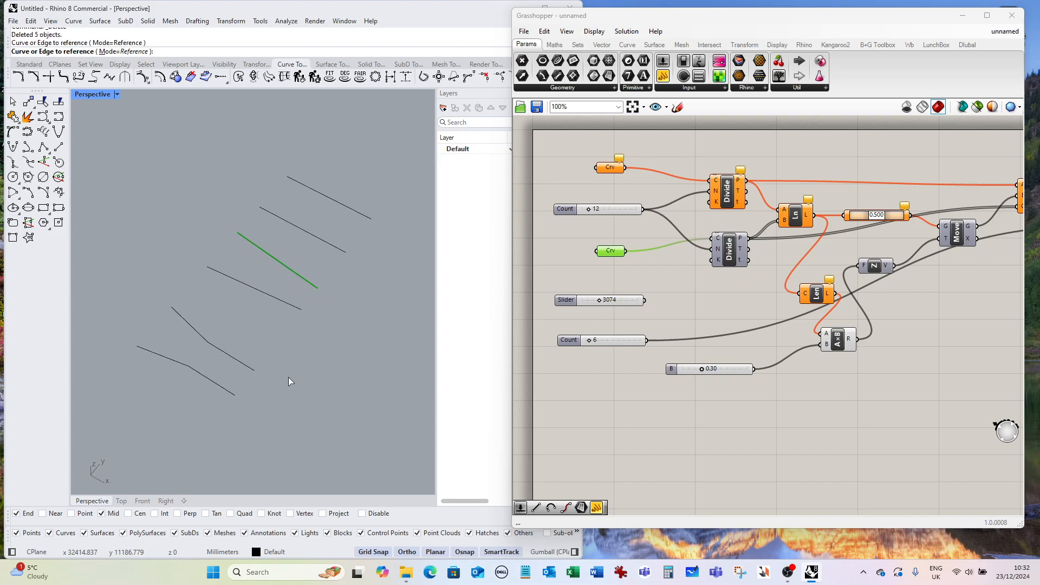
Set the first curve parameter to the nearer bent curve.
click(610, 168)
right_click(610, 168)
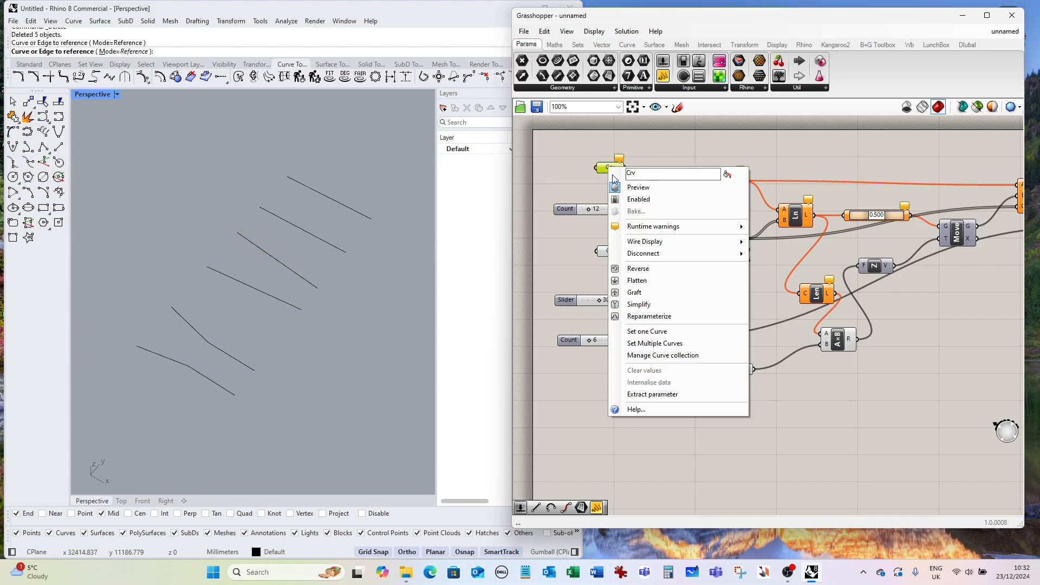
click(653, 332)
click(203, 372)
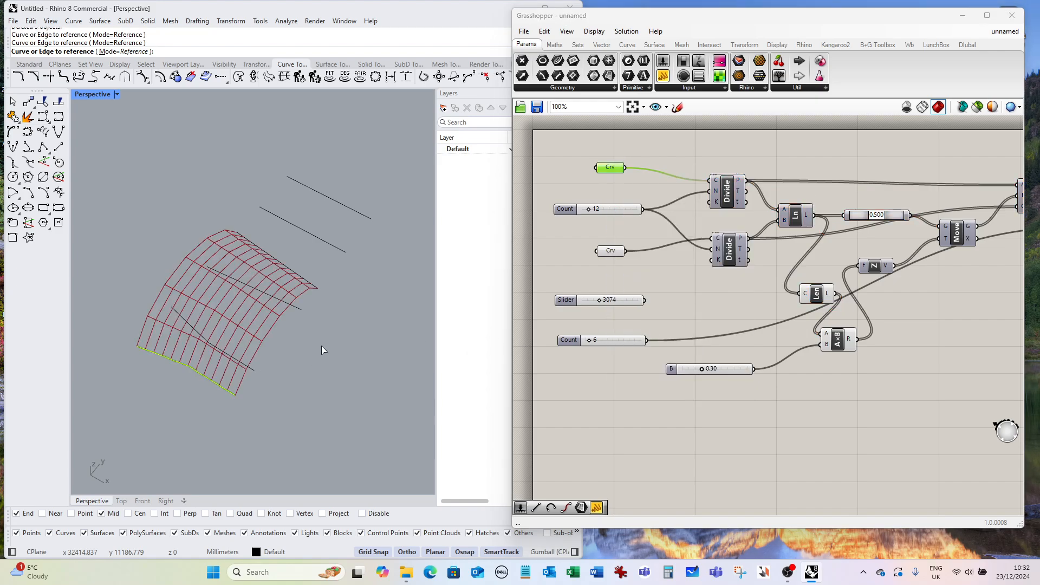
Set the second curve parameter to the other bent curve.
click(610, 254)
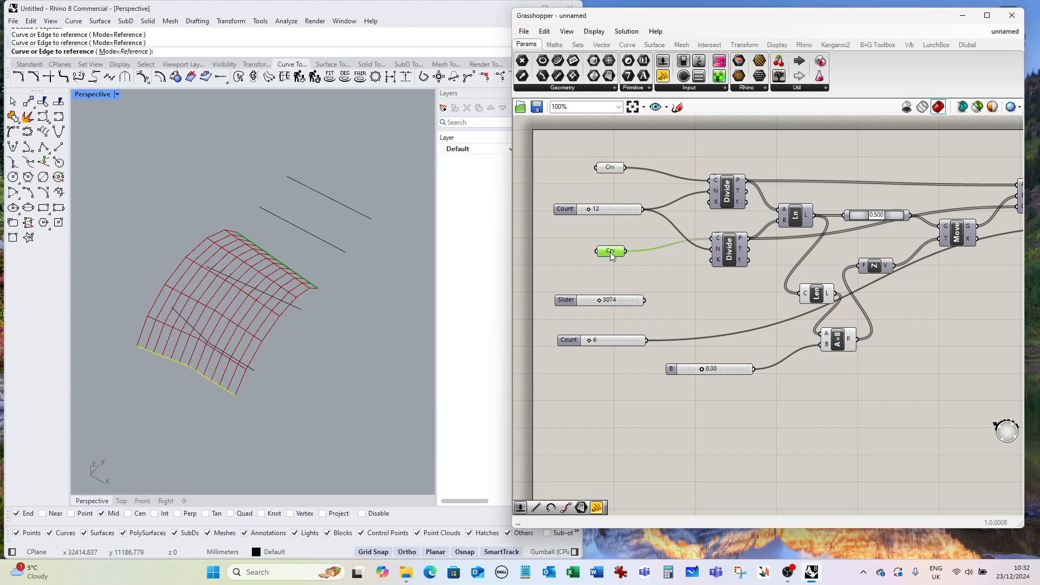
right_click(622, 254)
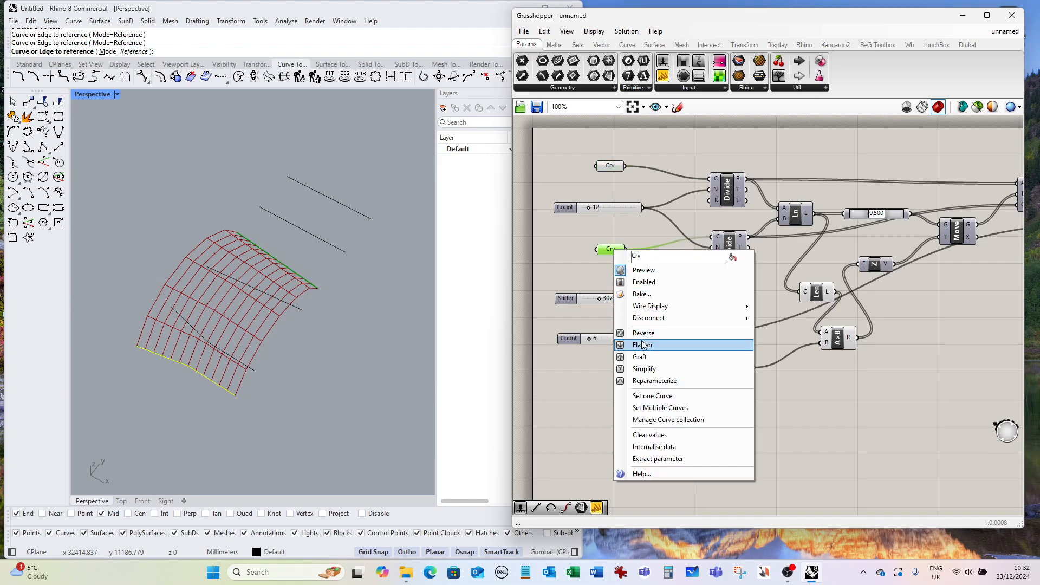
click(621, 391)
click(236, 362)
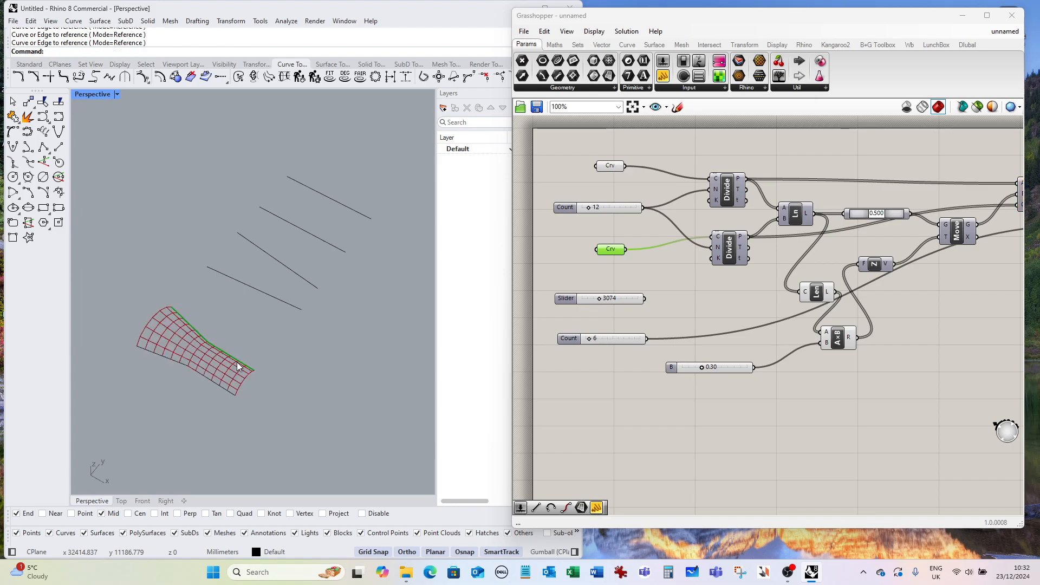
right_drag(269, 366, 306, 310)
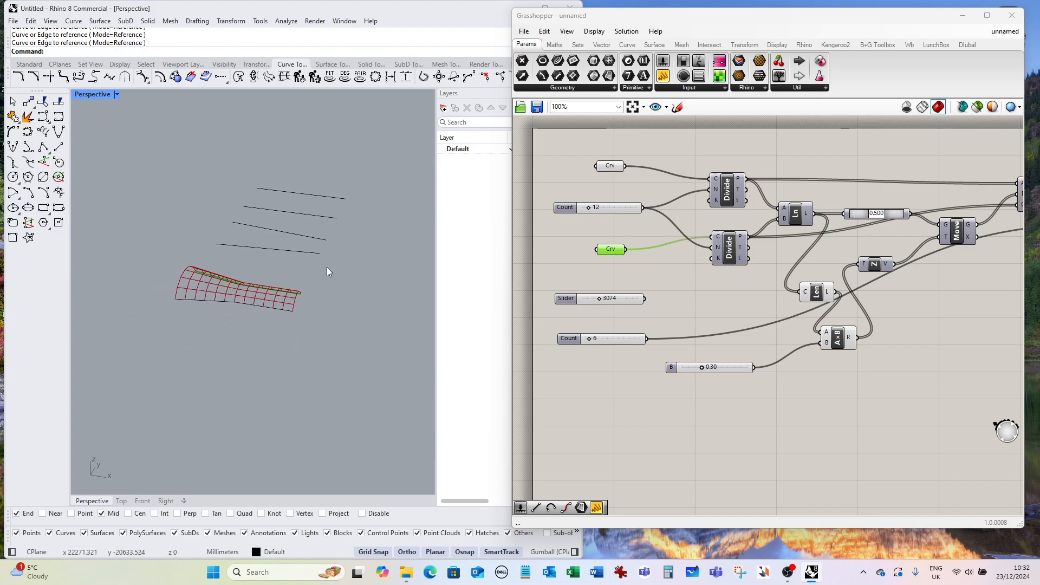
Orbit and zoom around the vault generated between the bent curves to examine its shape.
right_drag(326, 268, 267, 274)
scroll(317, 284, up, 3)
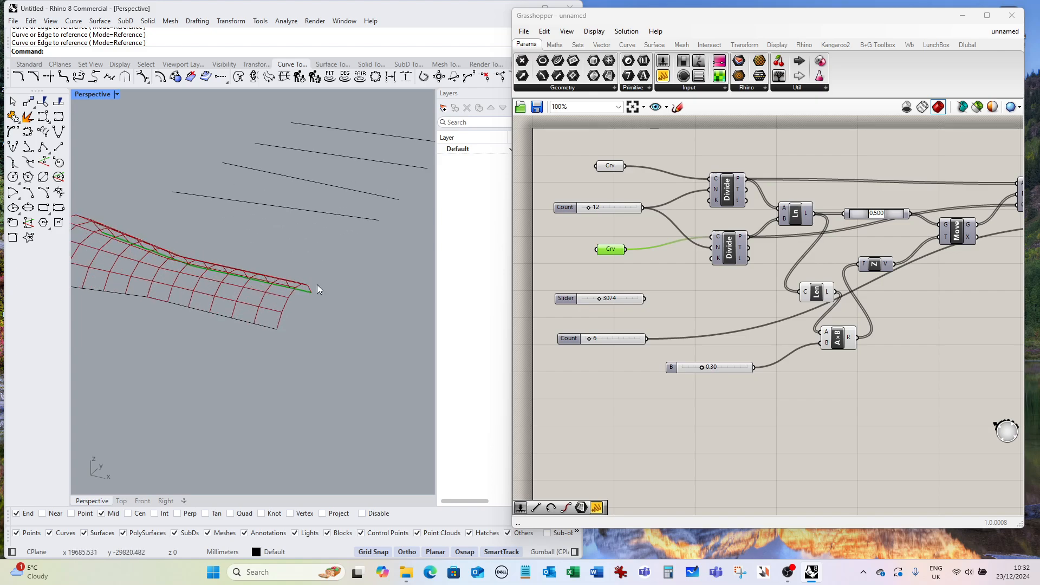
scroll(316, 284, down, 6)
right_drag(378, 266, 212, 287)
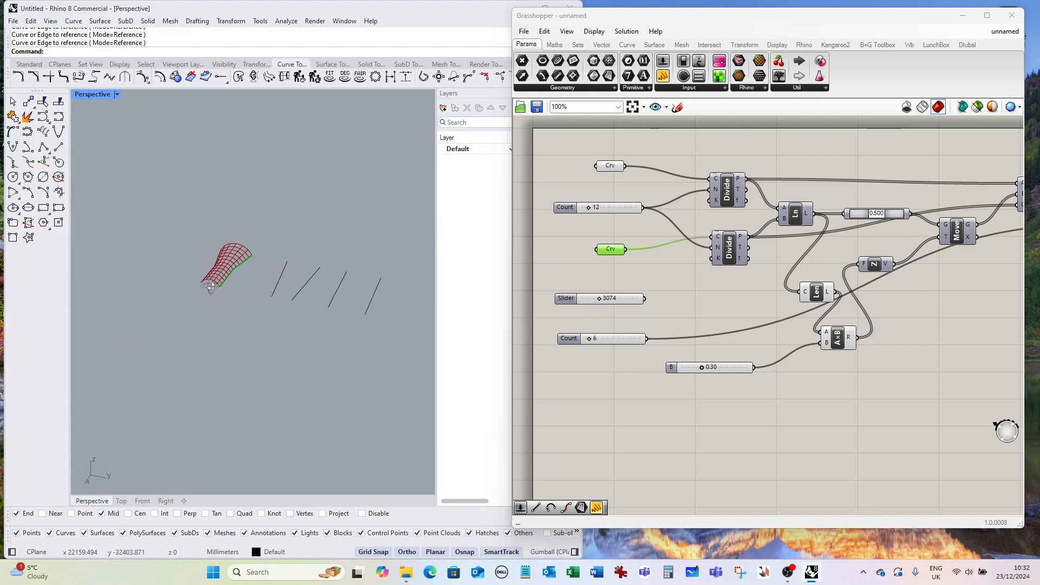
scroll(238, 252, up, 5)
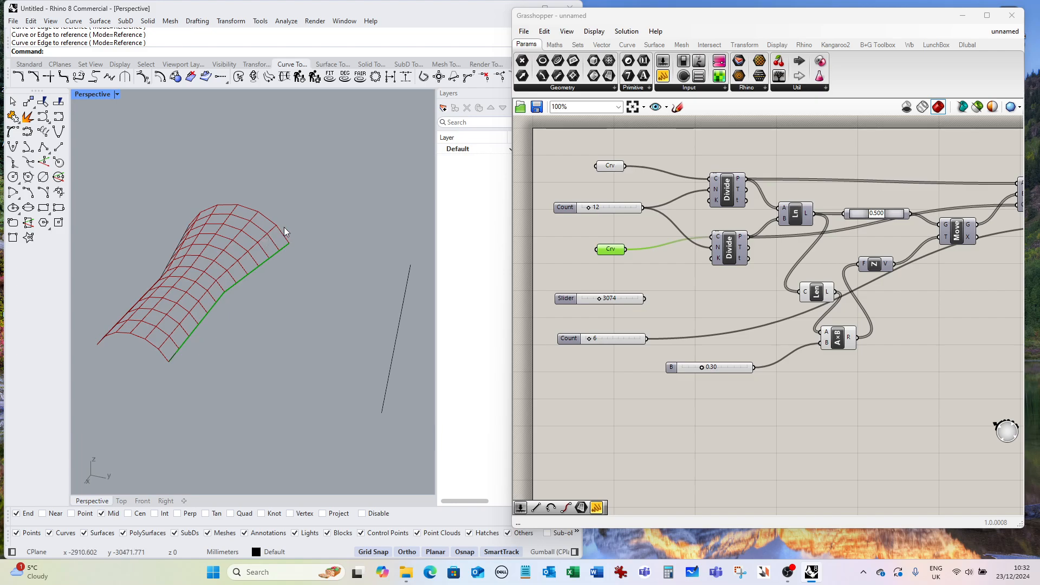
right_drag(233, 286, 299, 320)
scroll(274, 280, up, 3)
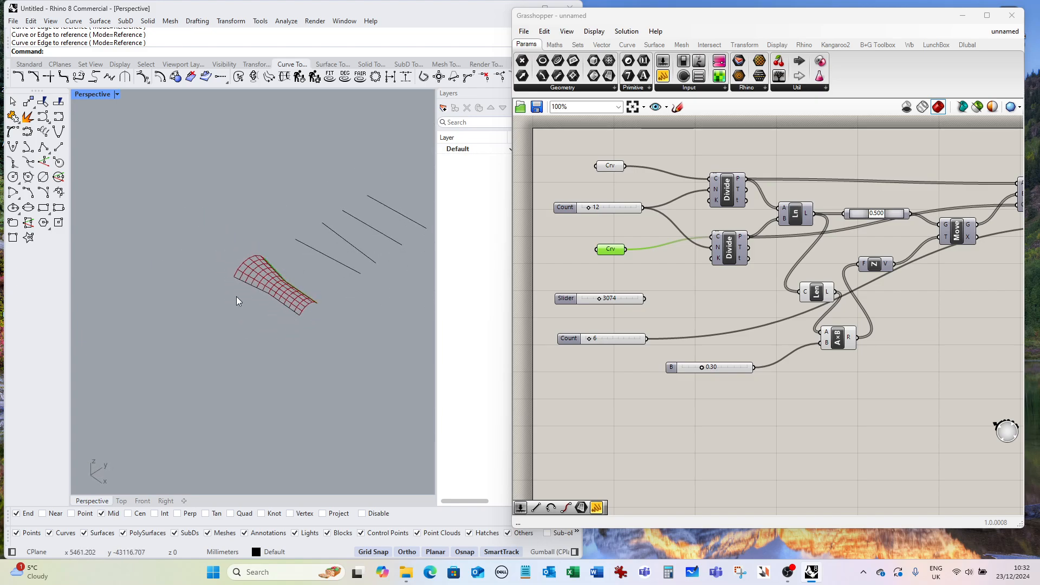
right_drag(236, 297, 265, 327)
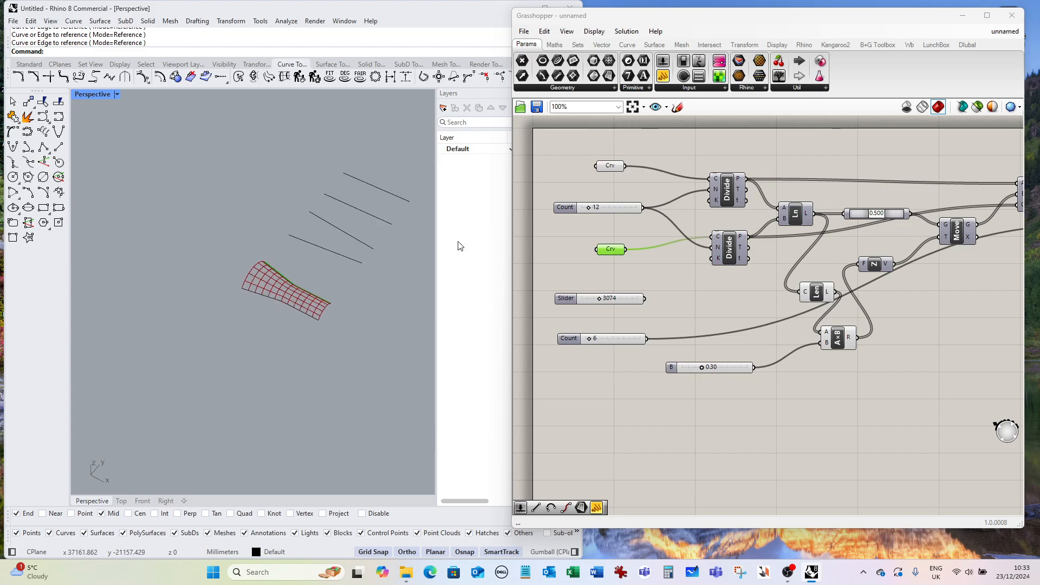
Draw an S-shaped interpolated curve between the two endpoints of the farthest line with Planar mode on.
click(59, 117)
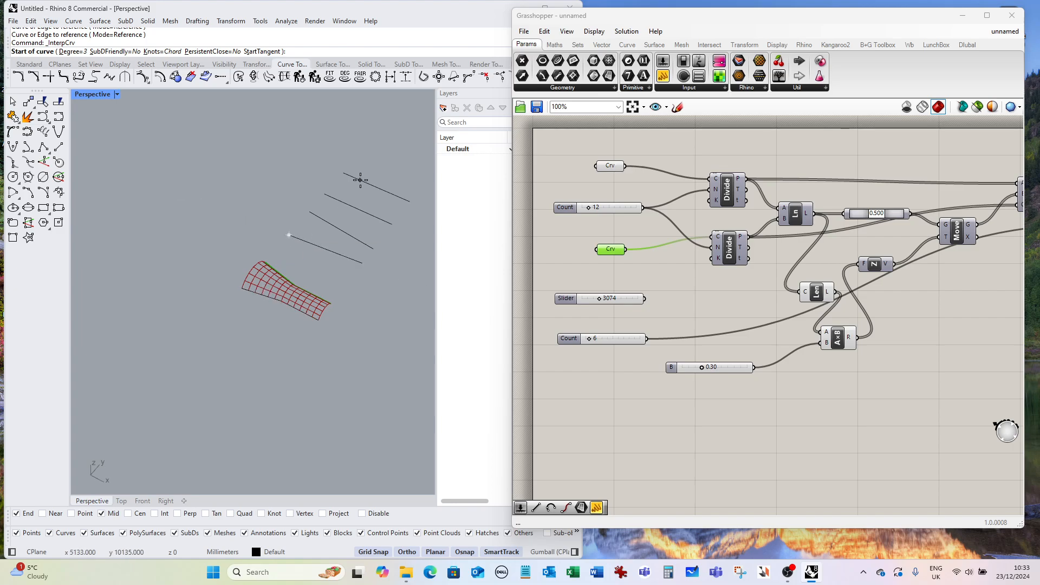
click(324, 194)
scroll(373, 197, up, 5)
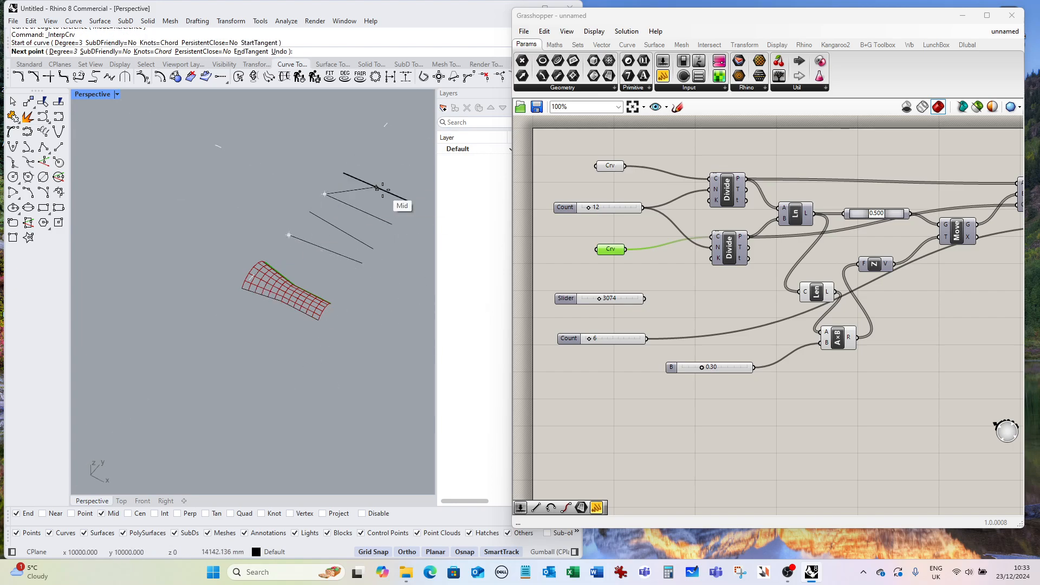
click(405, 552)
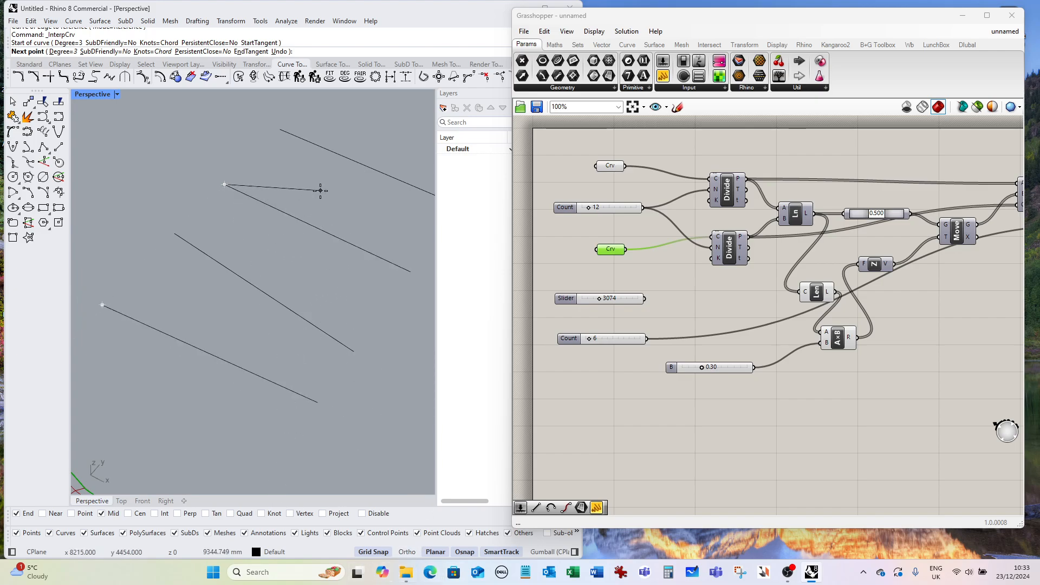
click(293, 194)
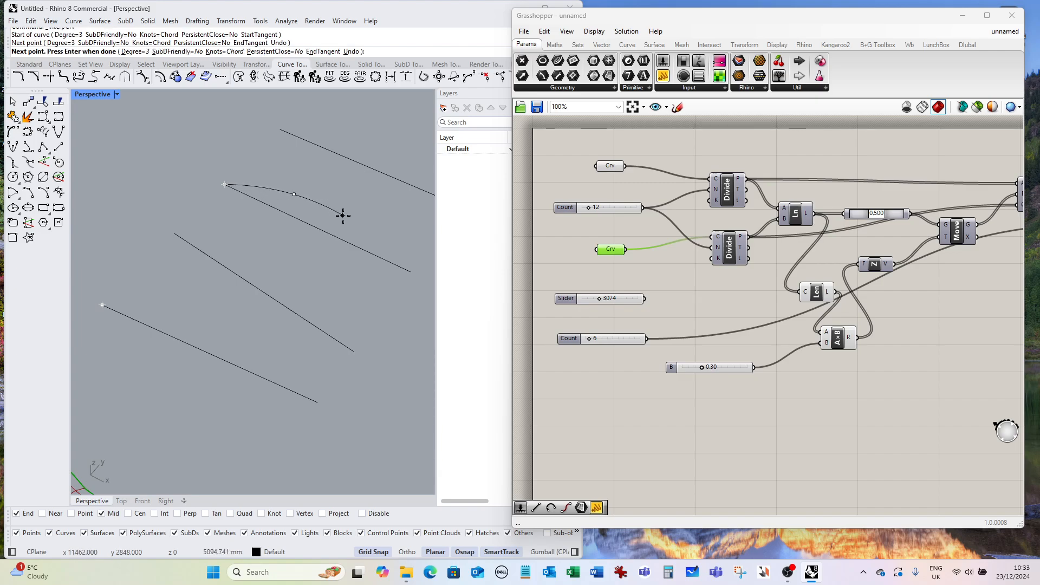
click(341, 266)
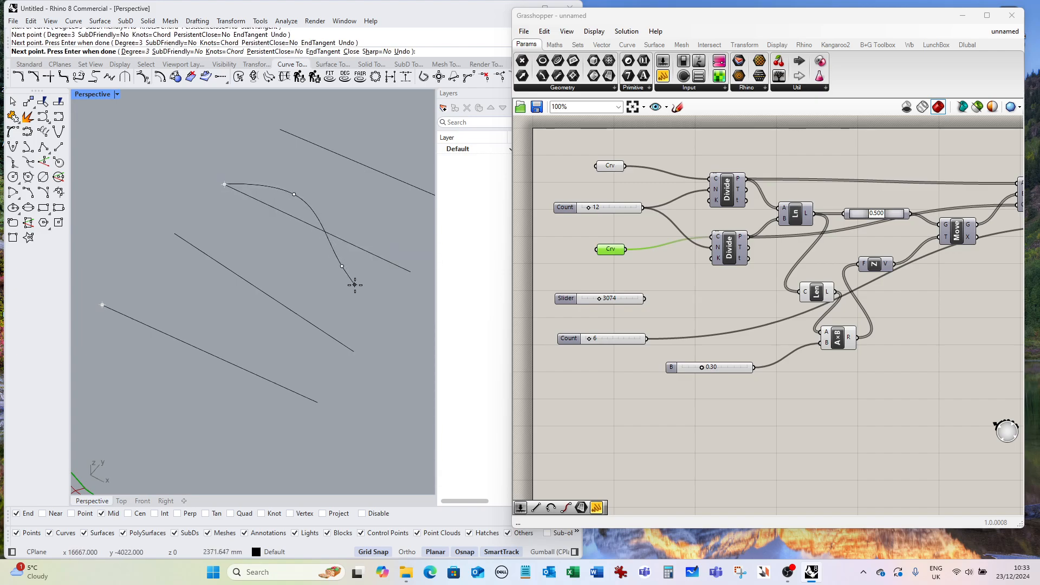
click(408, 276)
key(Return)
scroll(304, 263, down, 2)
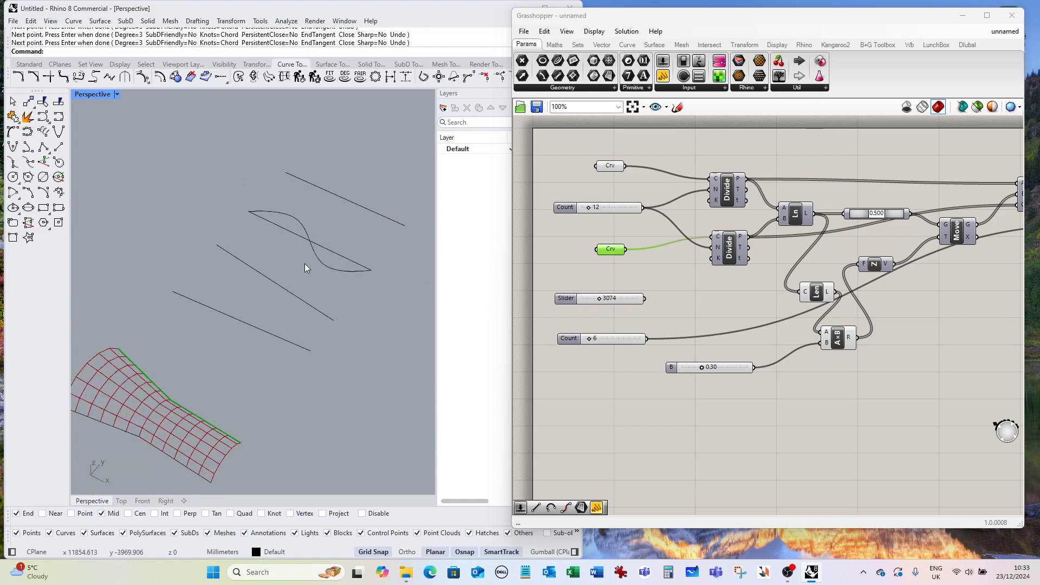
text(``````)
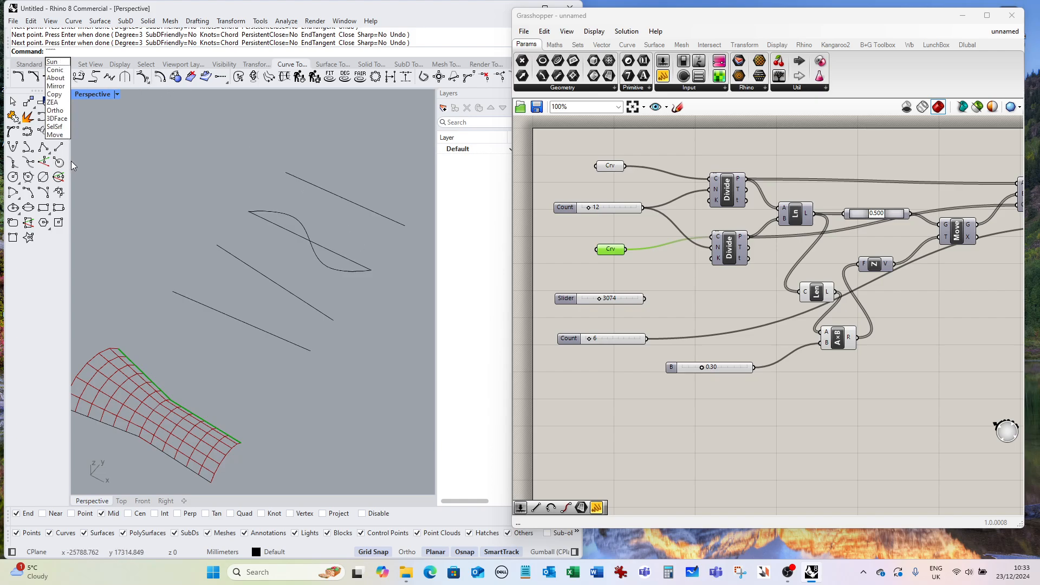
key(Escape)
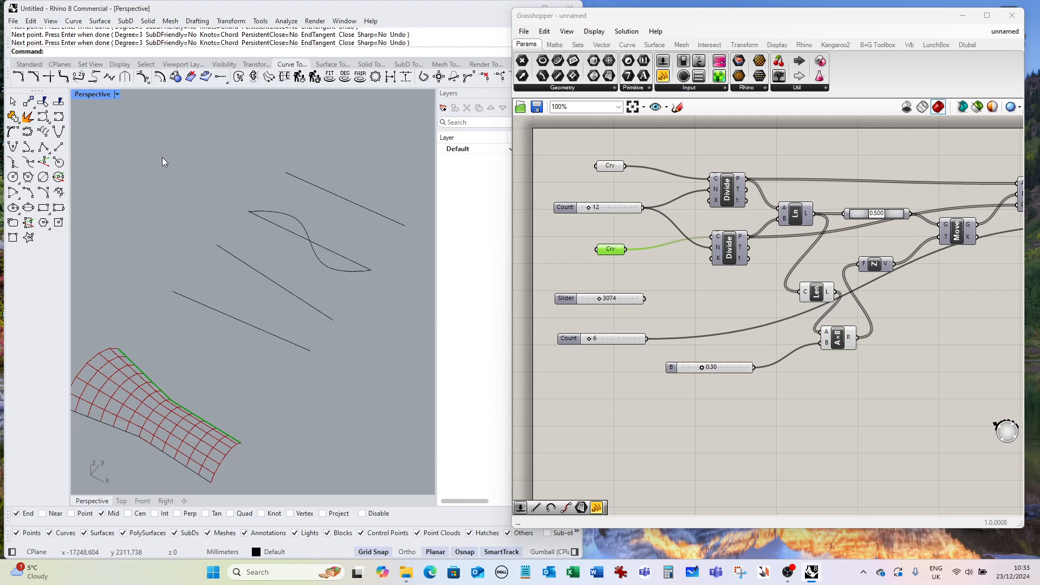
Draw a short line from the S-curve's start point toward the neighbouring line.
click(59, 146)
click(248, 211)
click(287, 180)
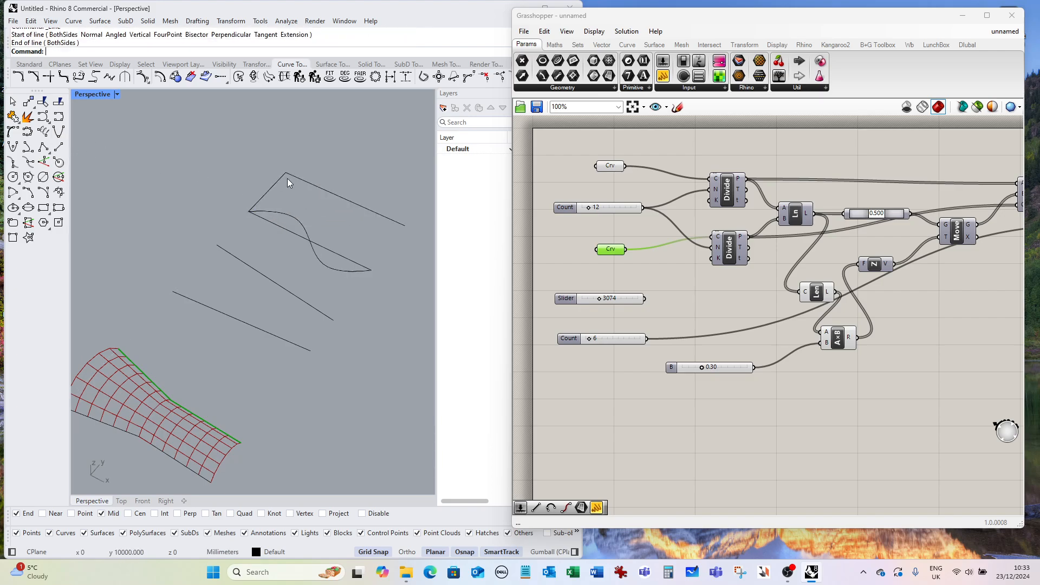
Mirror a copy of the S-curve across a plane through the short line's endpoint with Ortho on.
text(Mirror)
key(Return)
click(294, 230)
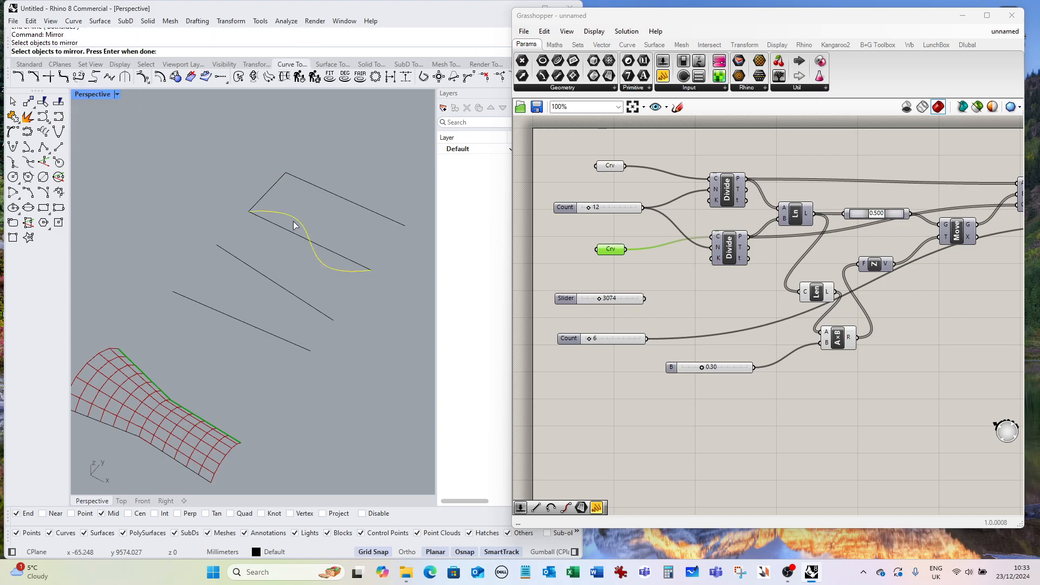
key(Return)
click(271, 191)
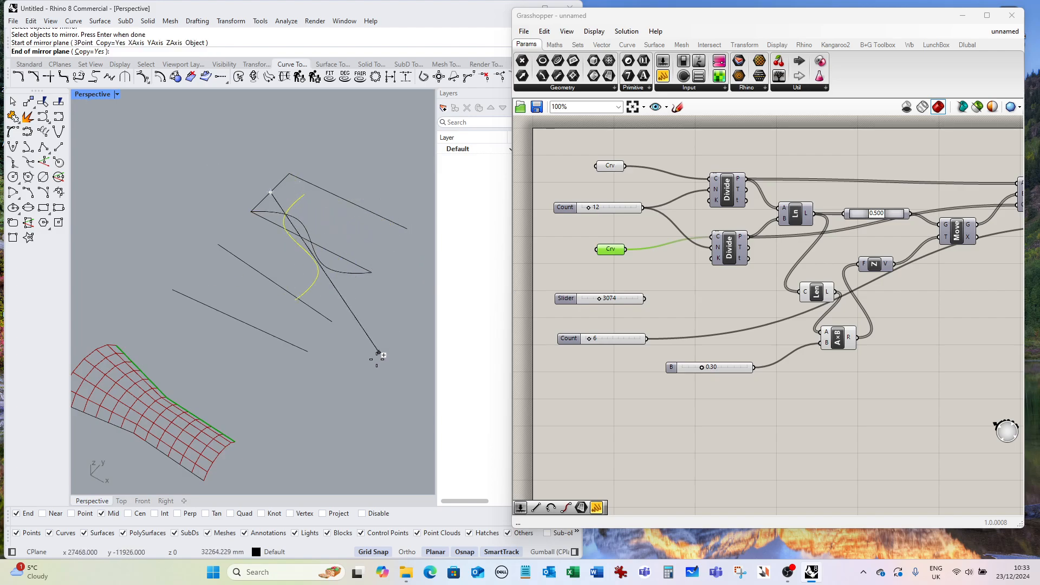
click(407, 552)
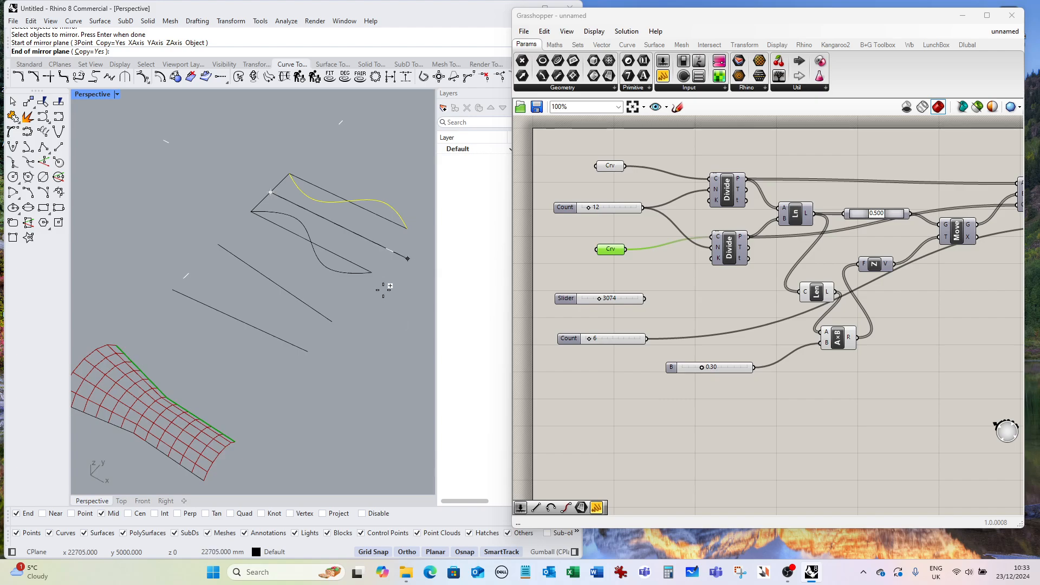
click(404, 256)
Move both S-curves away from the lines to an open area of the viewport.
scroll(346, 185, down, 4)
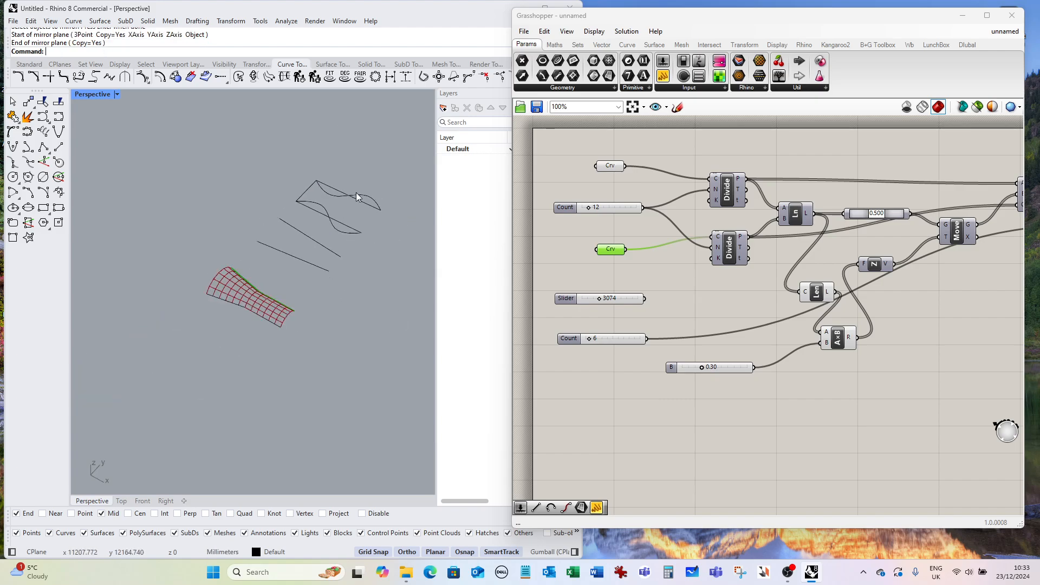
text(m)
key(Return)
click(367, 201)
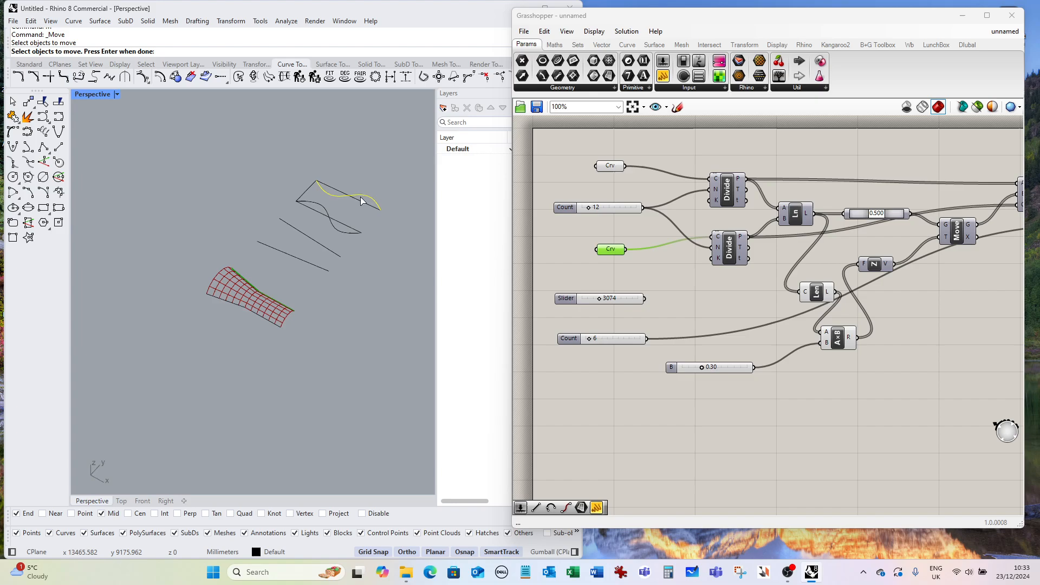
key(Return)
click(398, 236)
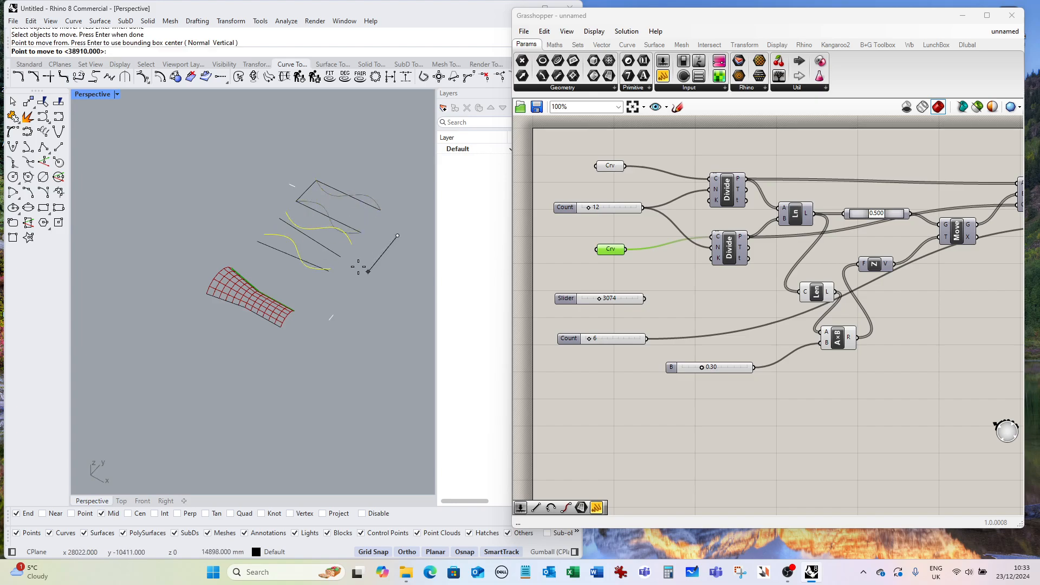
click(273, 391)
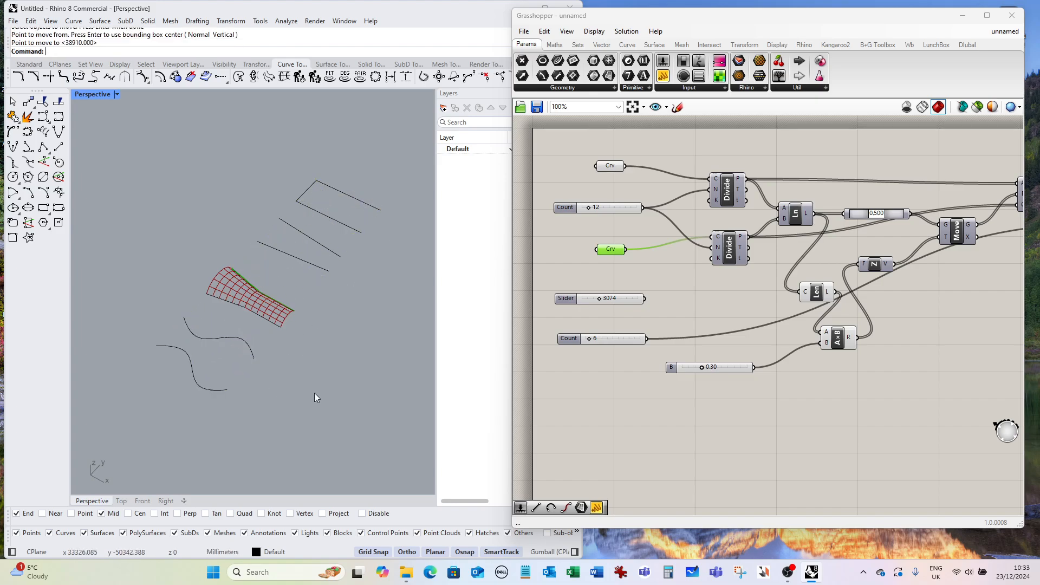
Clear the stored curves in both curve parameters.
right_click(613, 253)
click(666, 430)
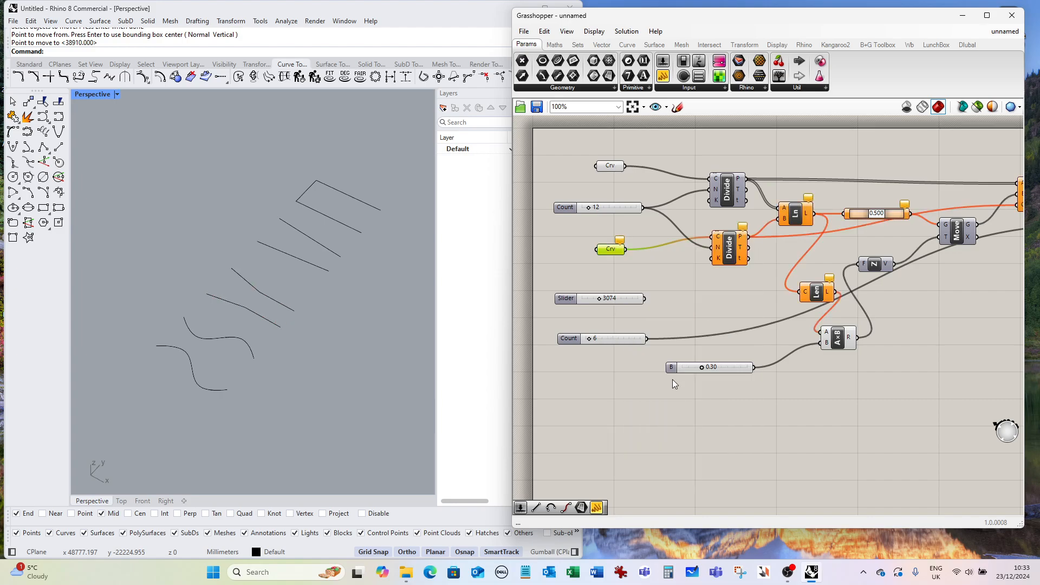
click(610, 166)
right_click(610, 167)
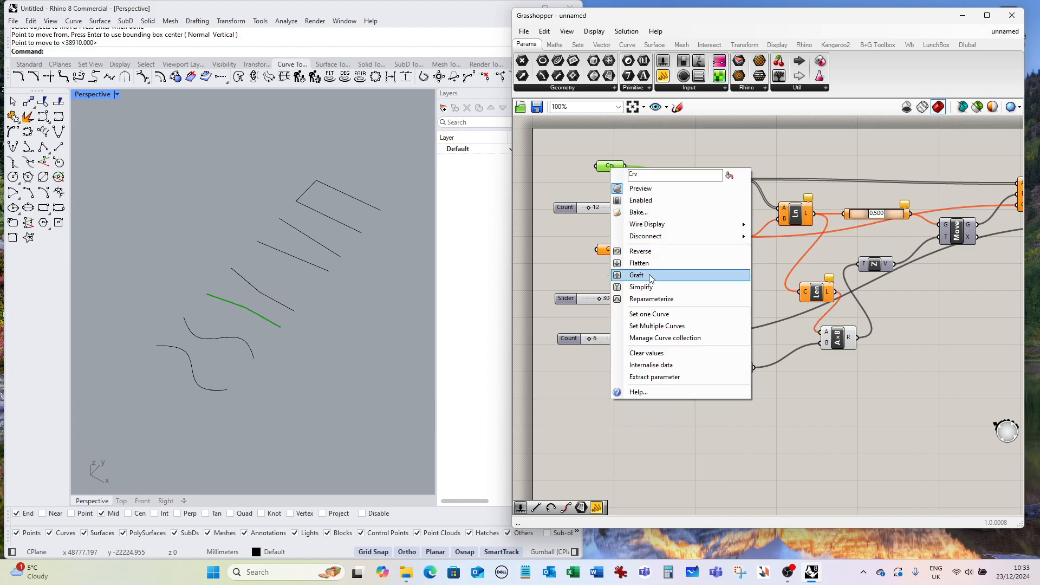
click(653, 352)
click(657, 282)
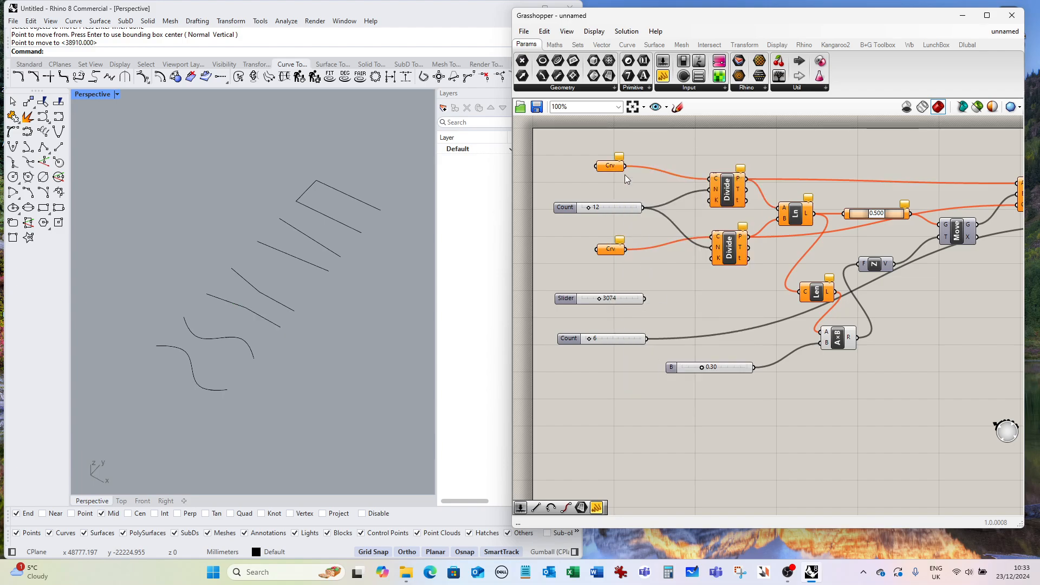
Set the first curve parameter to the lower S-curve.
click(611, 166)
right_click(611, 167)
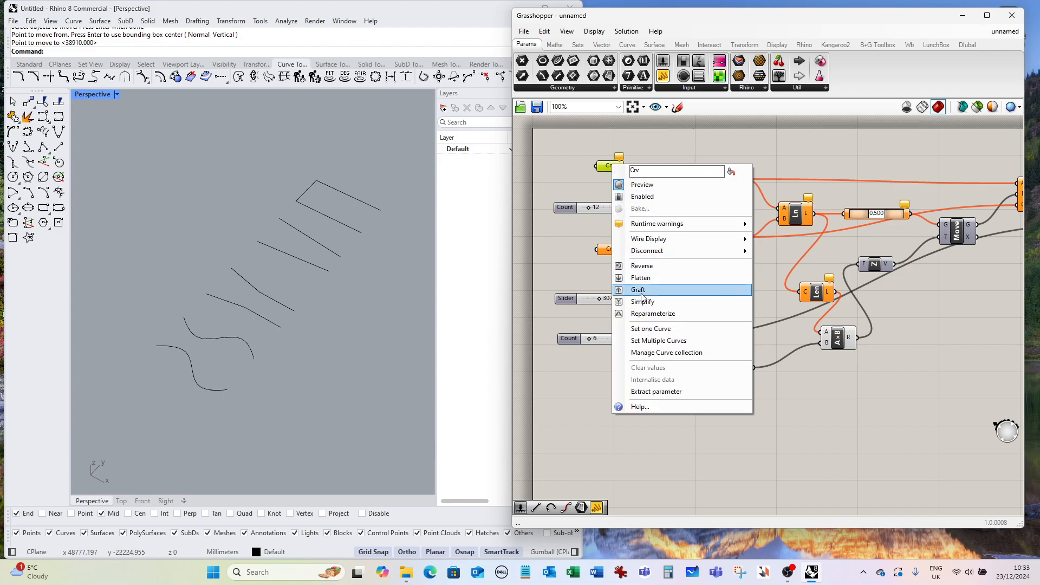
click(654, 331)
click(194, 357)
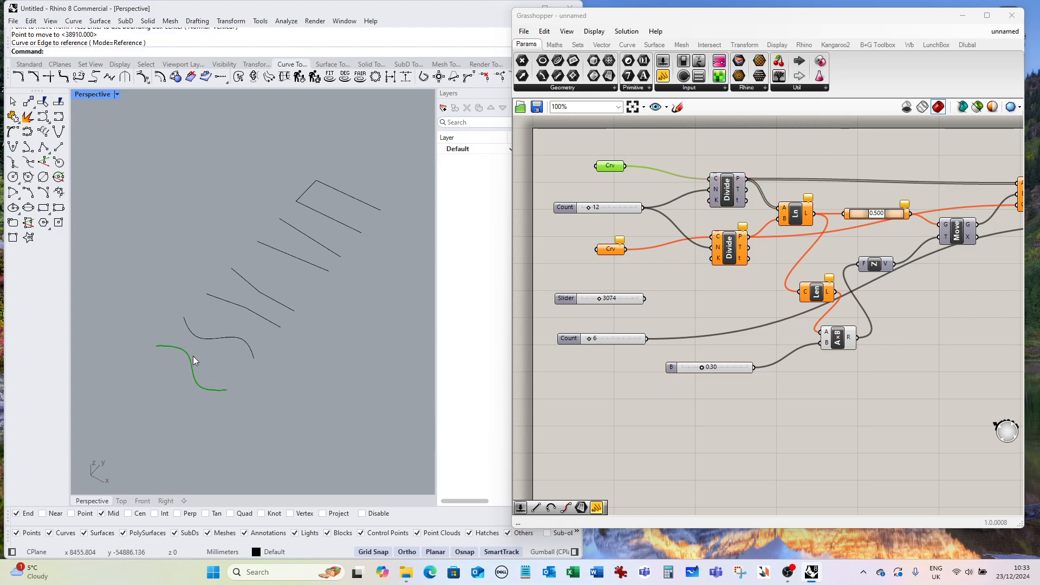
Set the second curve parameter to the upper S-curve.
right_click(607, 251)
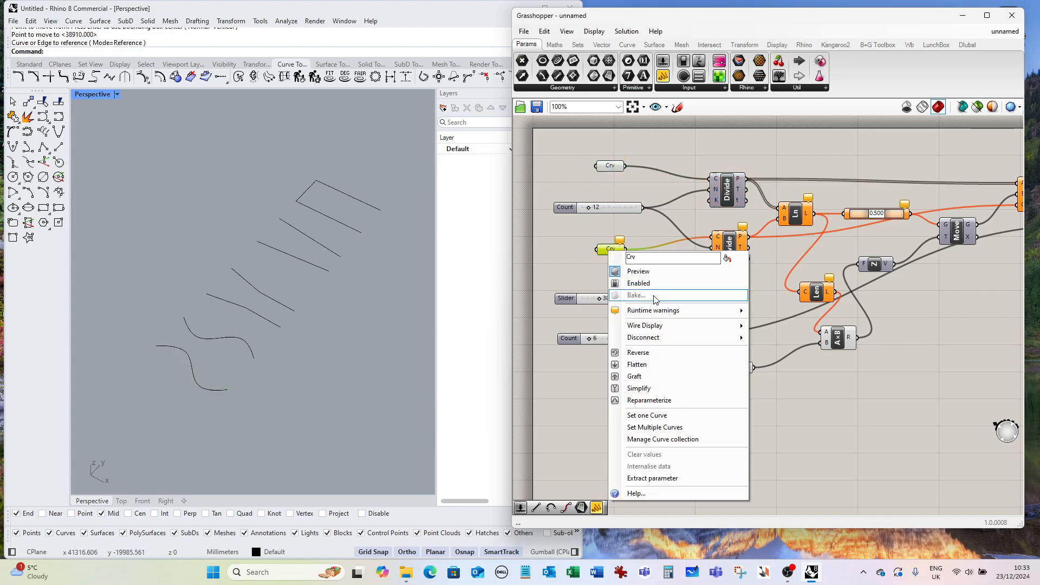
click(656, 416)
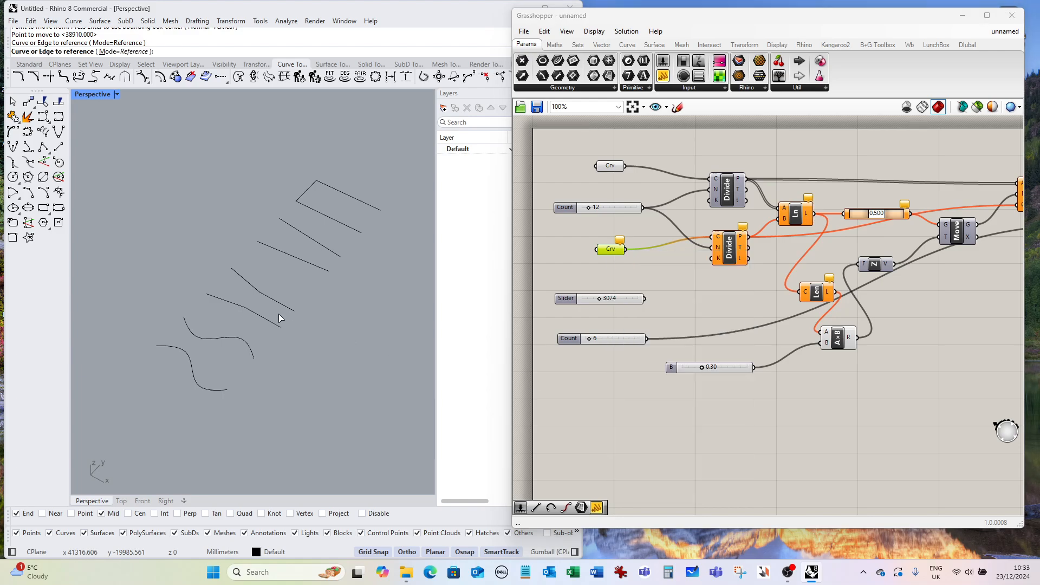
click(219, 339)
Orbit and zoom around the vault generated between the S-curves to examine it.
right_drag(225, 339, 284, 255)
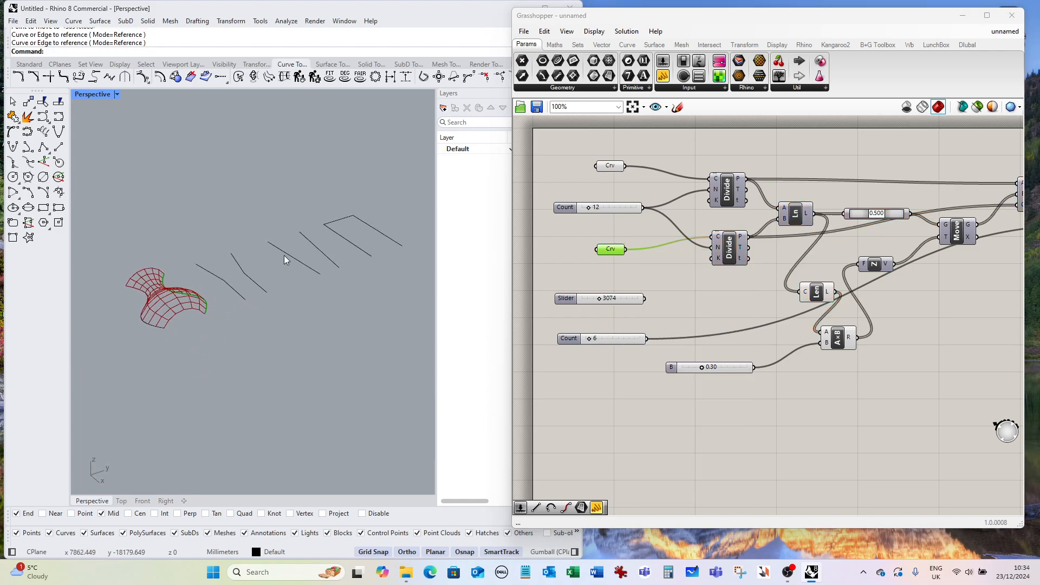
scroll(284, 255, down, 2)
scroll(228, 325, up, 5)
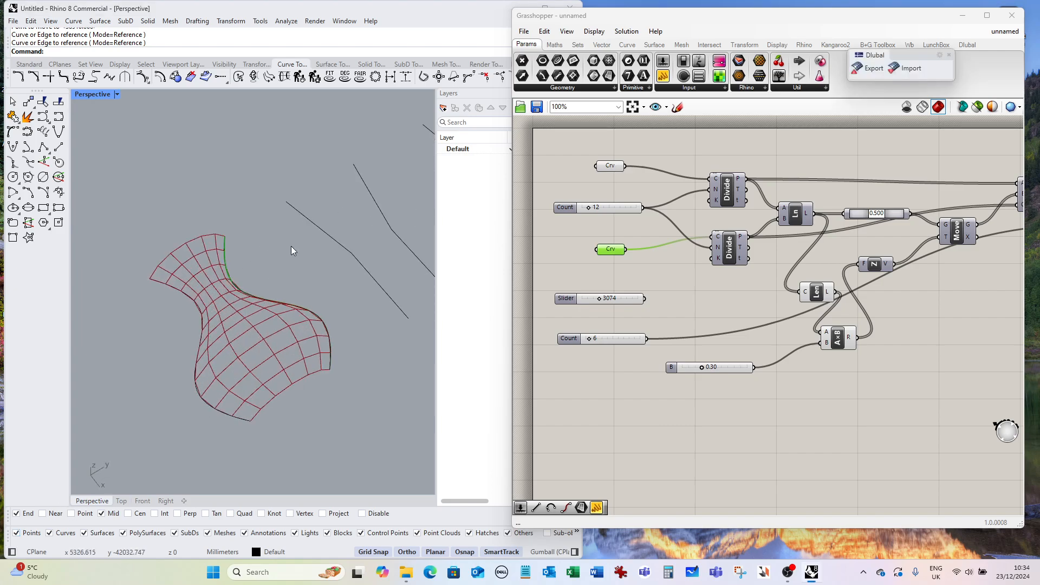
scroll(638, 202, down, 4)
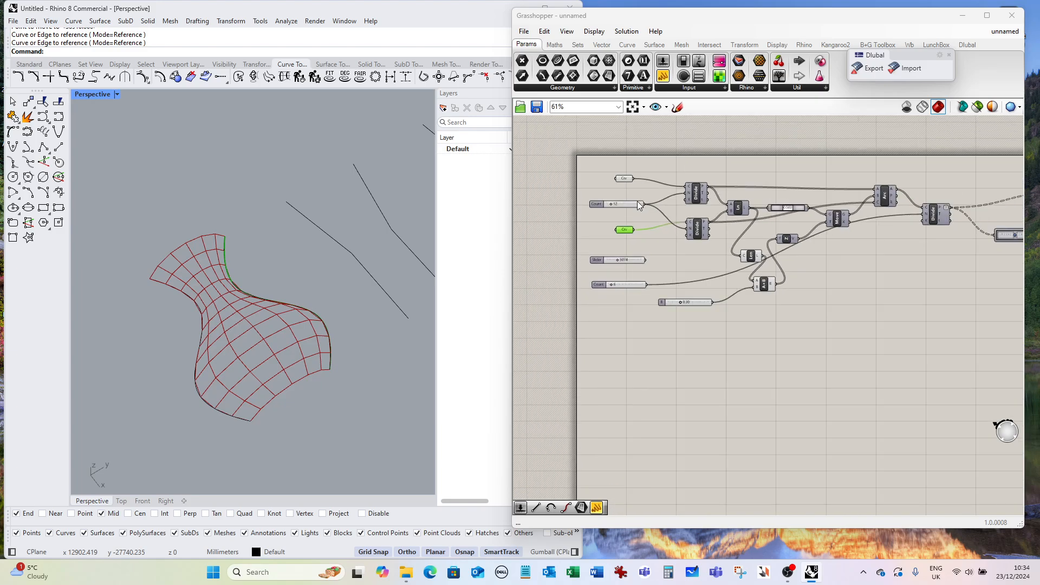
scroll(645, 198, up, 1)
right_drag(327, 298, 364, 265)
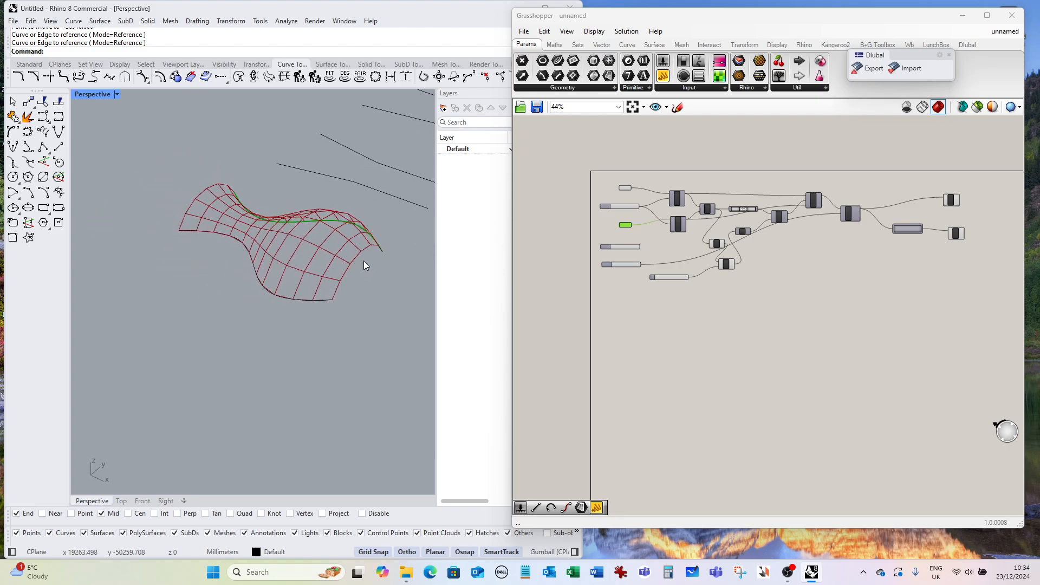
right_drag(275, 210, 232, 318)
scroll(341, 281, down, 6)
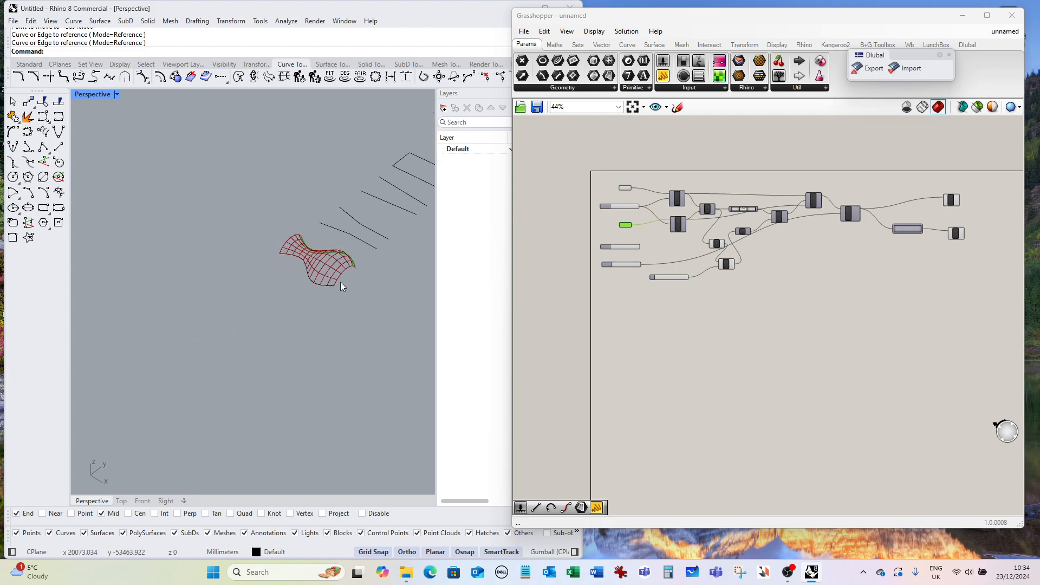
scroll(195, 273, down, 2)
scroll(188, 263, down, 6)
scroll(310, 262, up, 6)
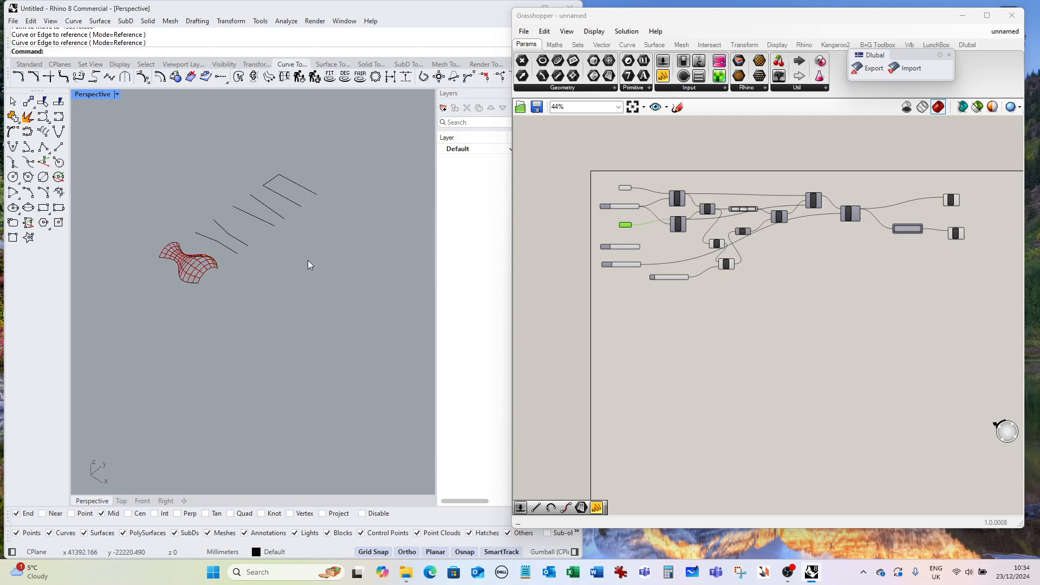
Delete the upper S-curve from the Rhino model.
click(275, 178)
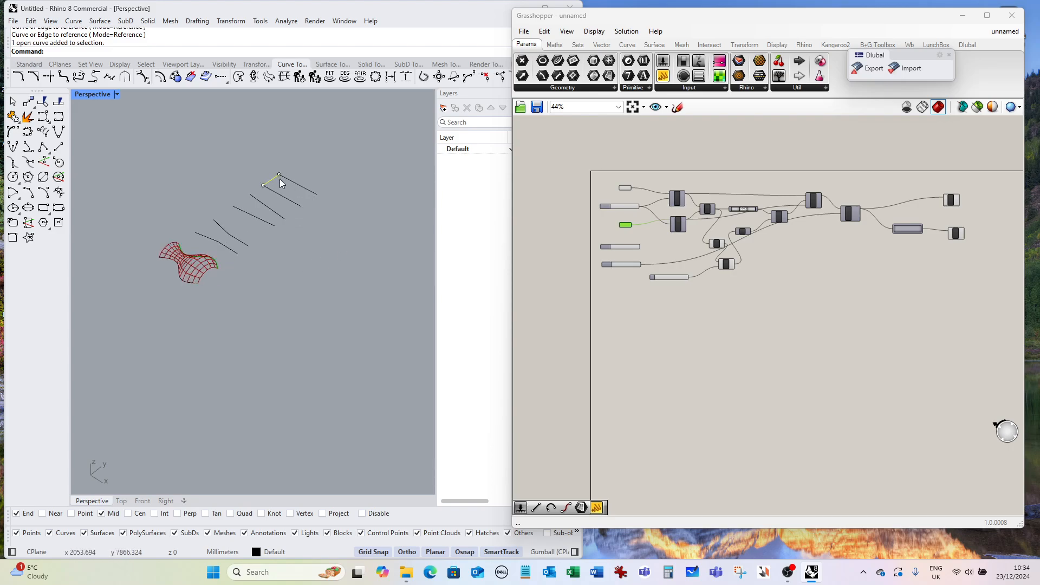
key(Delete)
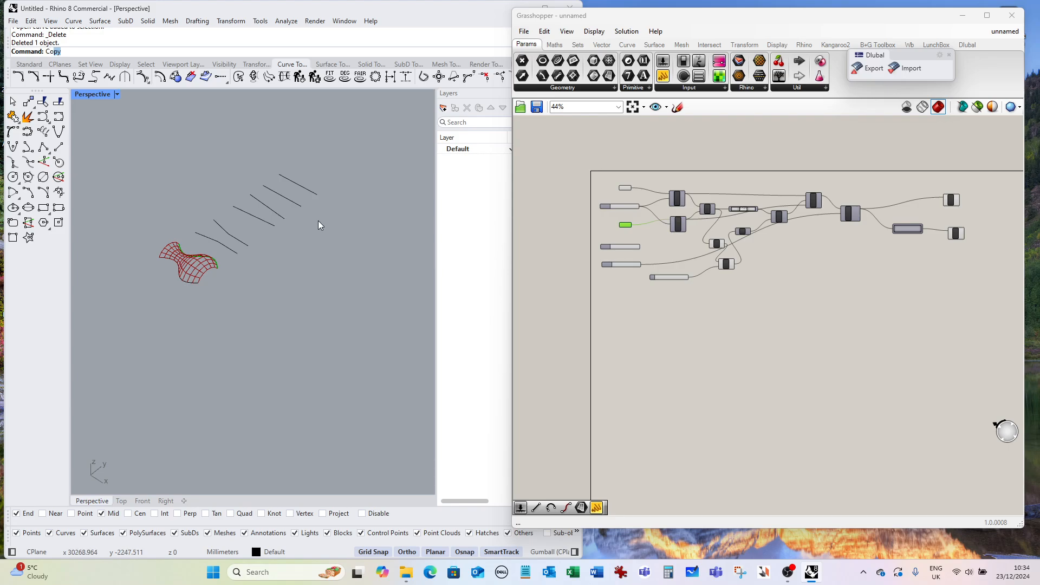
Copy one of the straight lines to an empty spot beside the others.
key(Return)
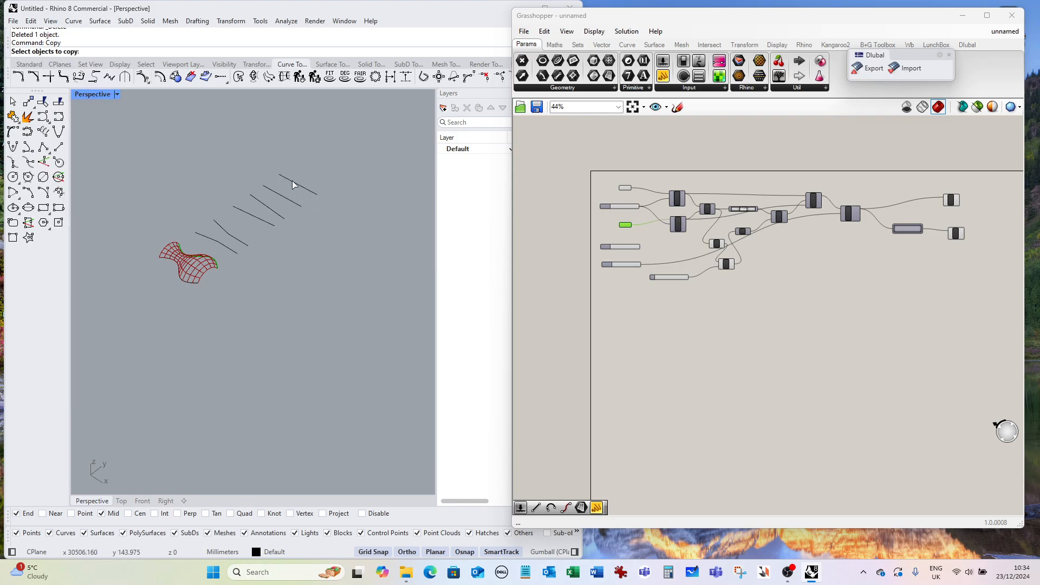
click(292, 185)
key(Return)
scroll(144, 241, down, 1)
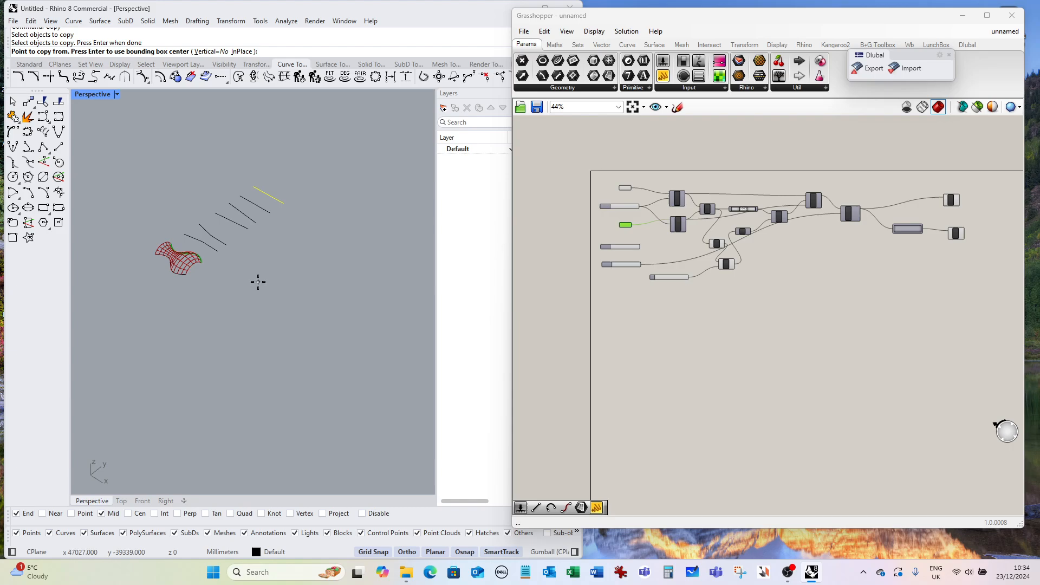
click(254, 278)
click(310, 338)
key(Return)
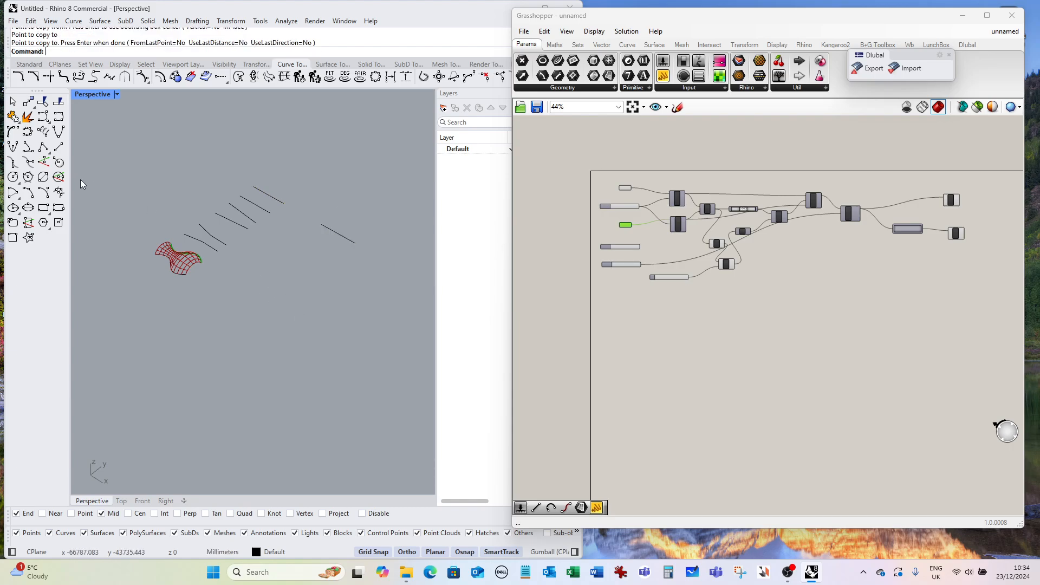
Draw a circle centred on the copied line's midpoint and passing through its endpoint.
click(13, 178)
scroll(342, 239, up, 3)
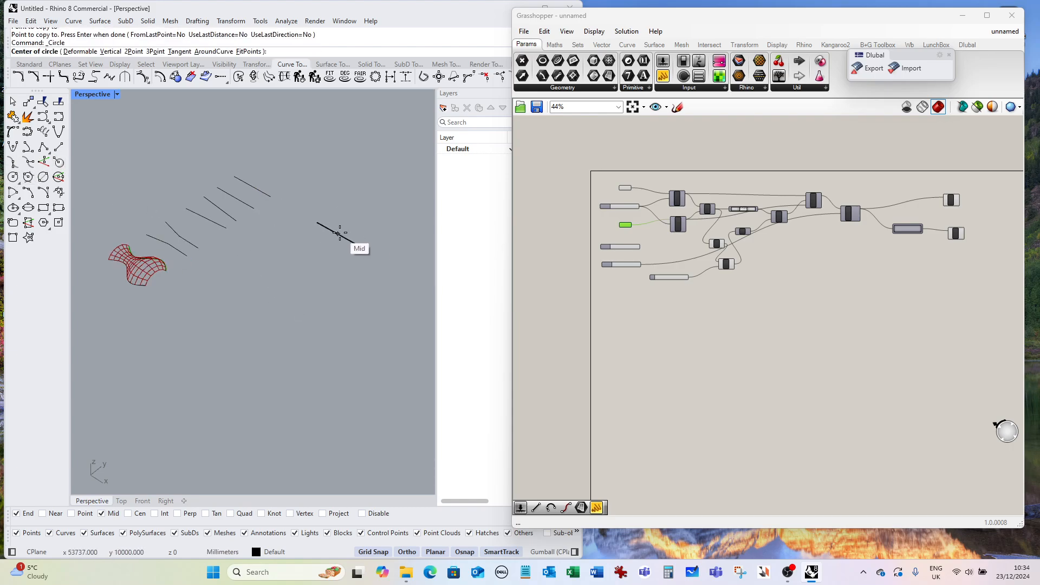
click(328, 232)
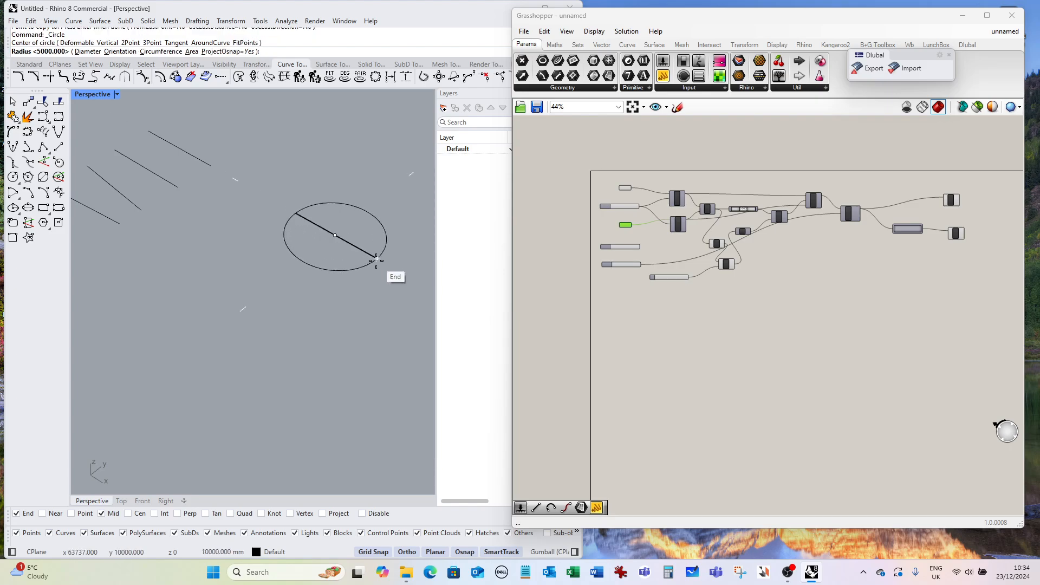
click(377, 259)
Split the circle into two halves using the line through its centre as the cutter.
right_drag(358, 286, 404, 309)
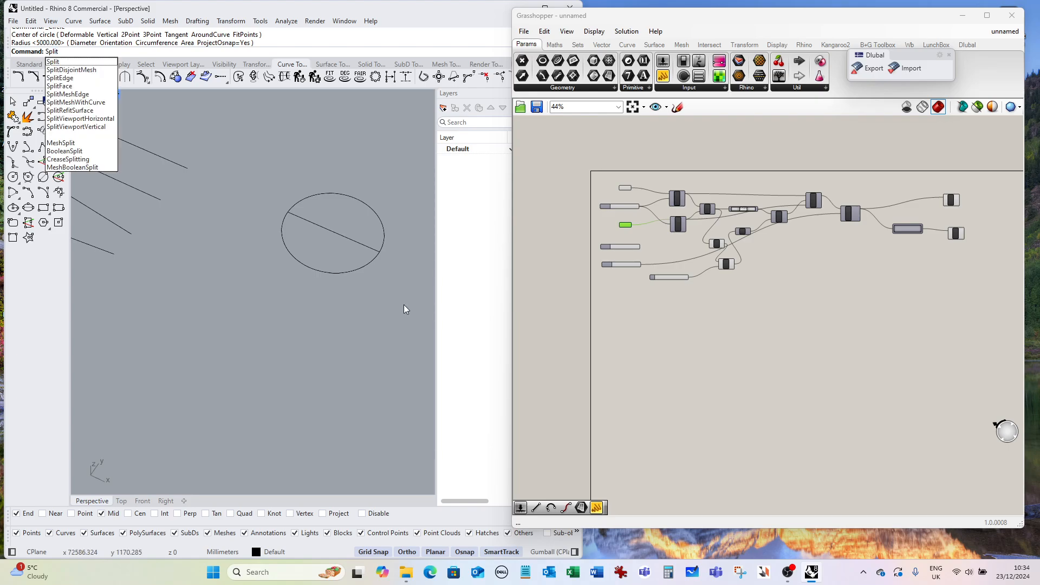
key(Return)
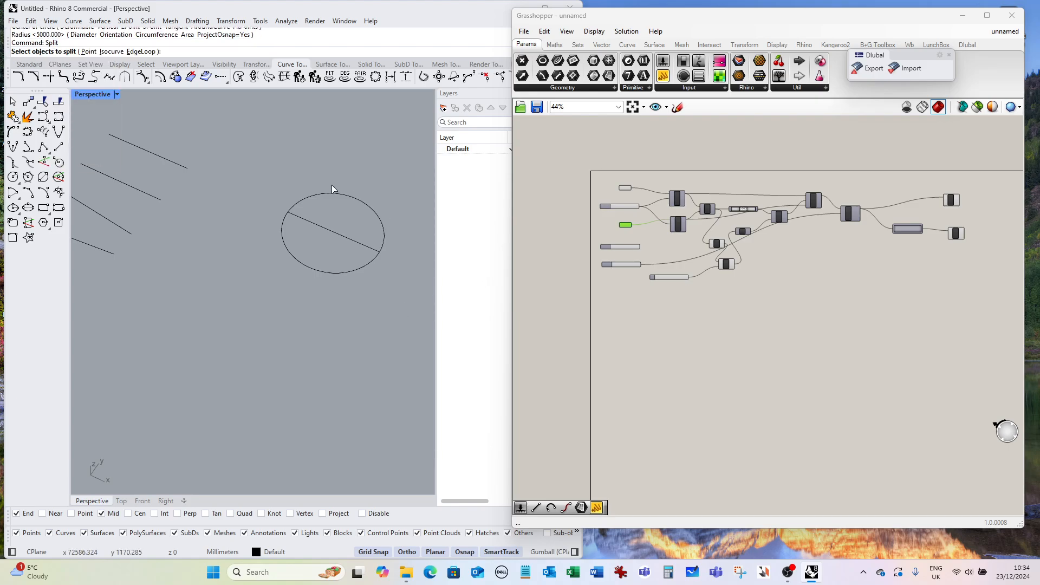
click(320, 194)
right_drag(319, 204, 313, 214)
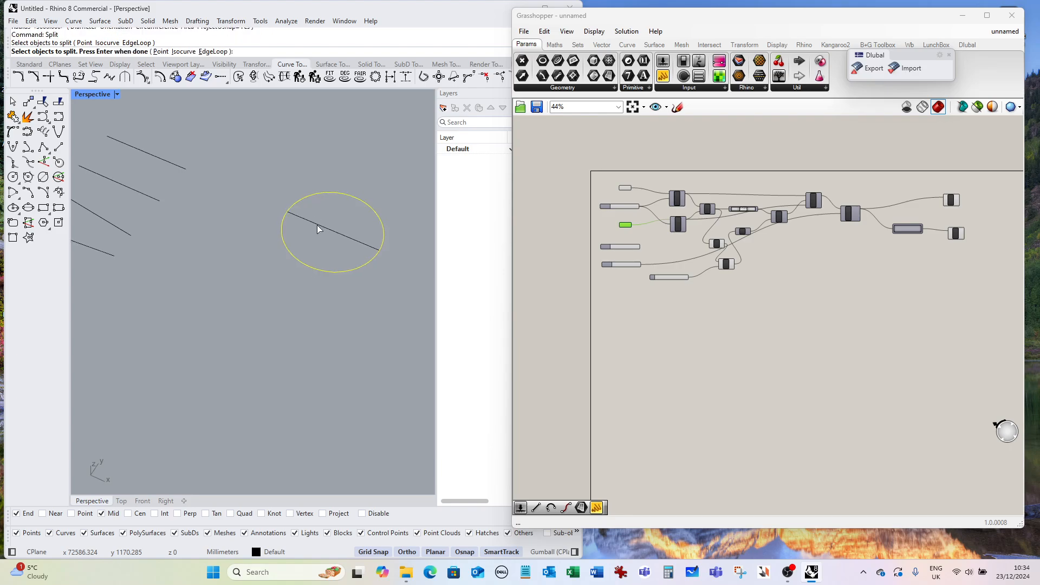
key(Return)
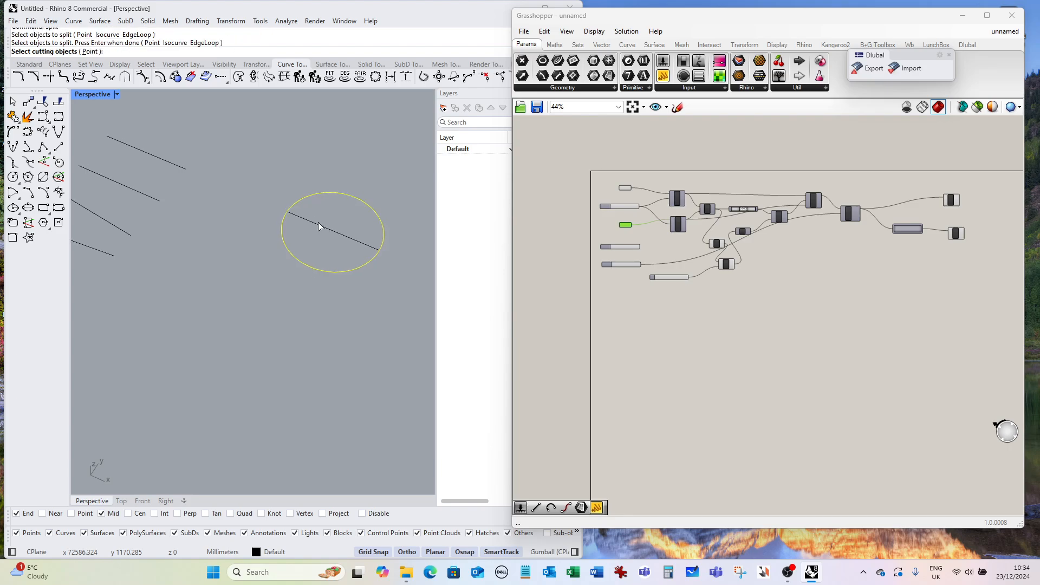
click(320, 226)
key(Return)
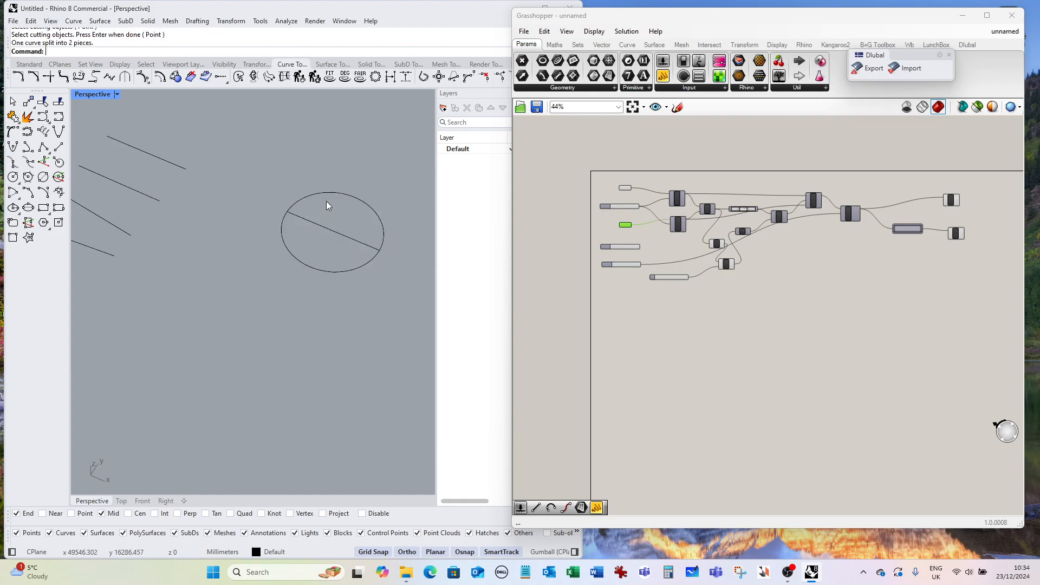
Clear the stored curves in both curve parameters.
click(320, 193)
click(327, 272)
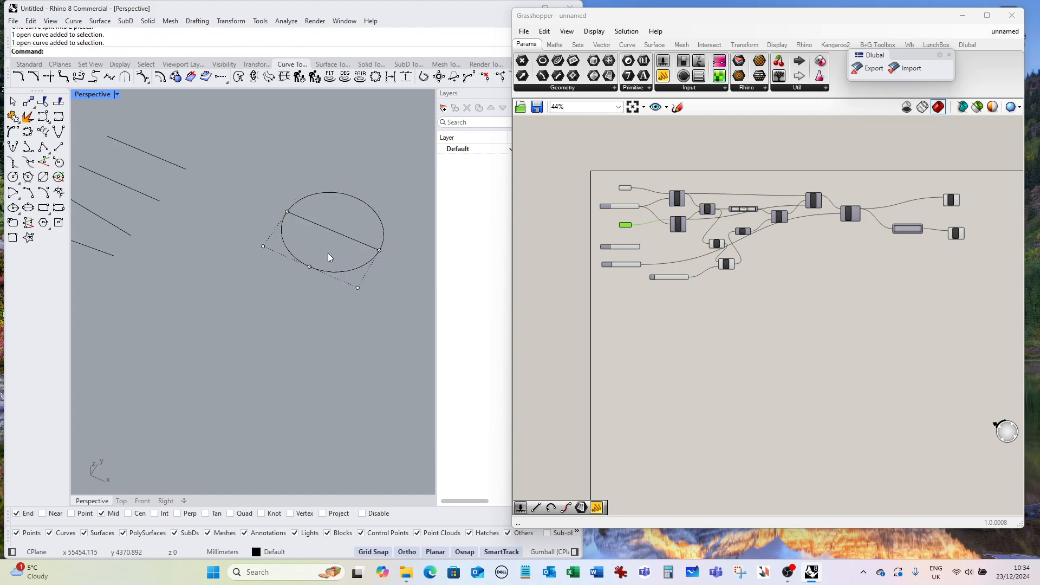
click(664, 362)
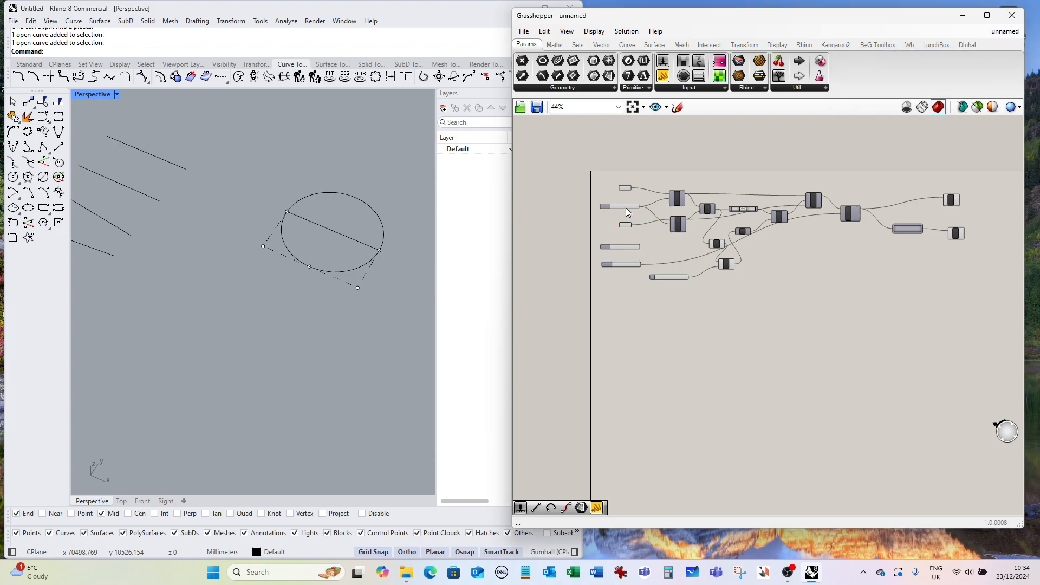
scroll(627, 191, up, 4)
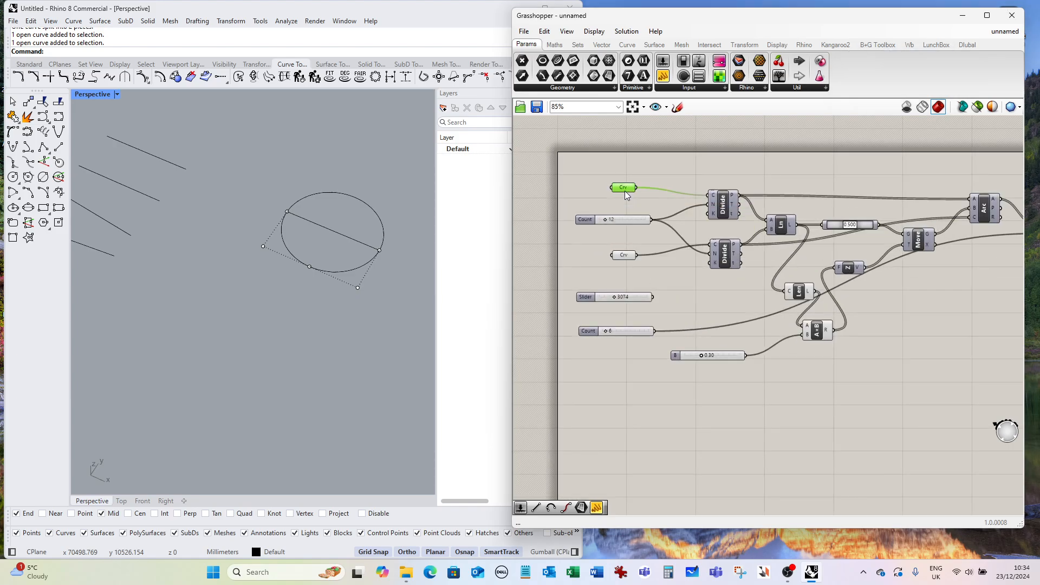
right_click(625, 191)
click(678, 363)
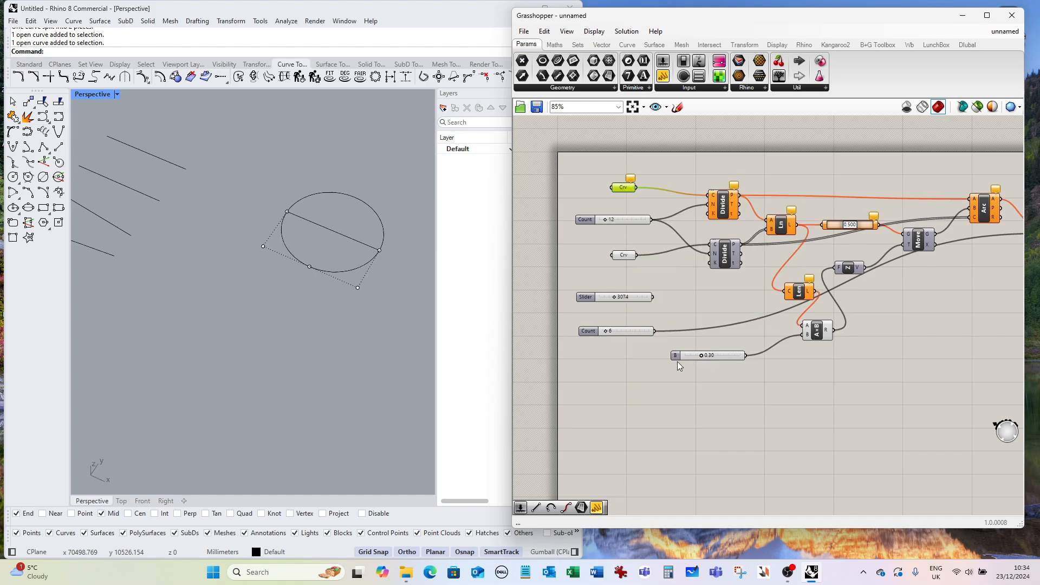
right_click(623, 257)
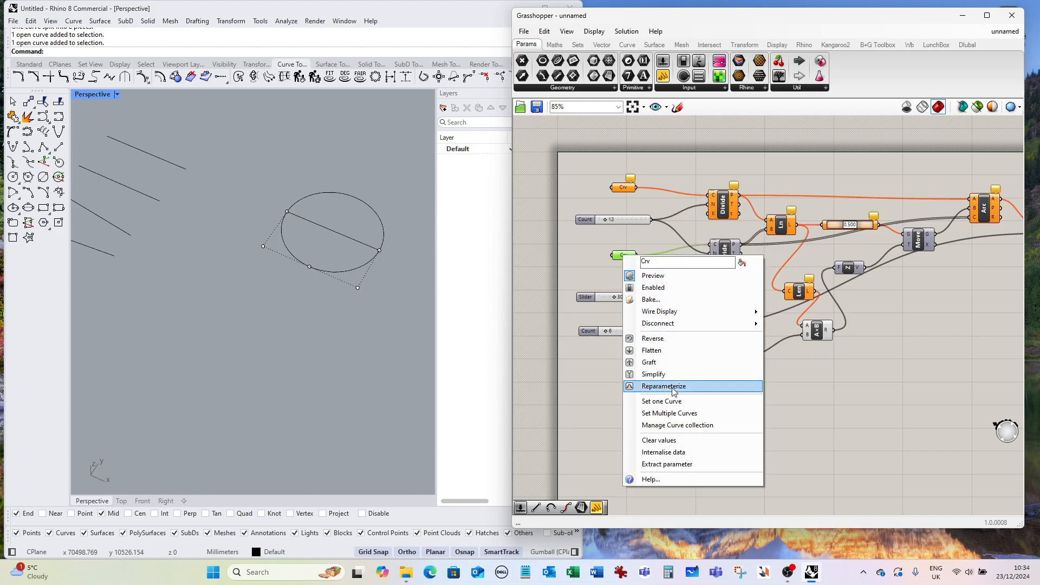
click(671, 441)
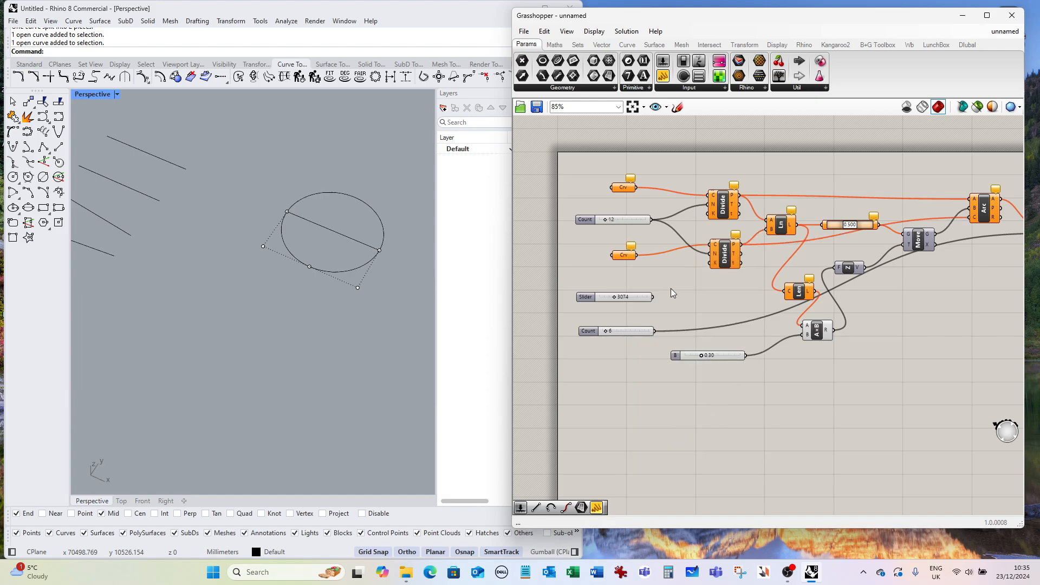
Set the first curve parameter to the lower half of the circle.
right_click(625, 191)
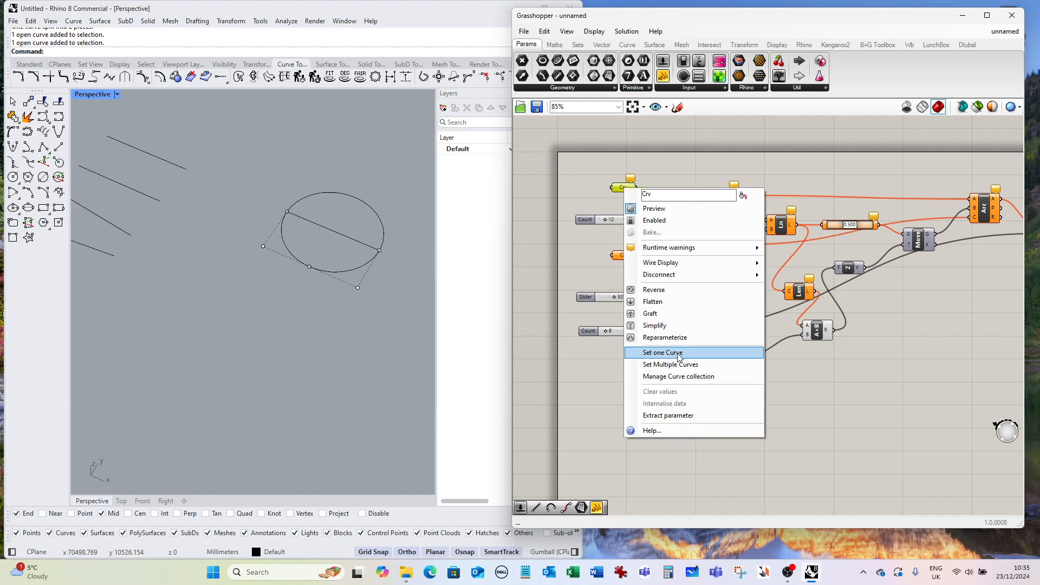
click(678, 358)
click(356, 269)
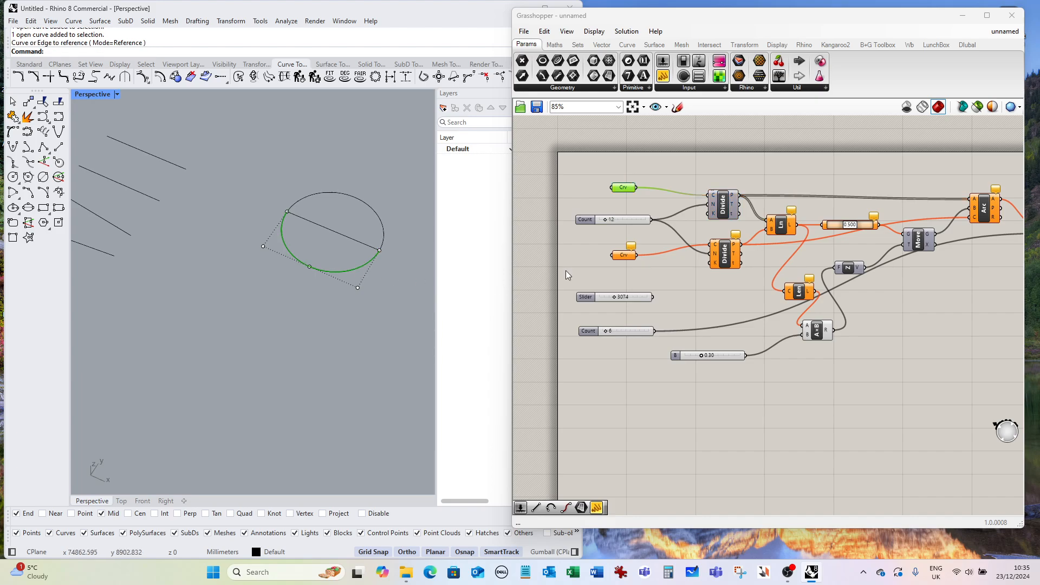
Set the second curve parameter to the upper half of the circle.
click(620, 259)
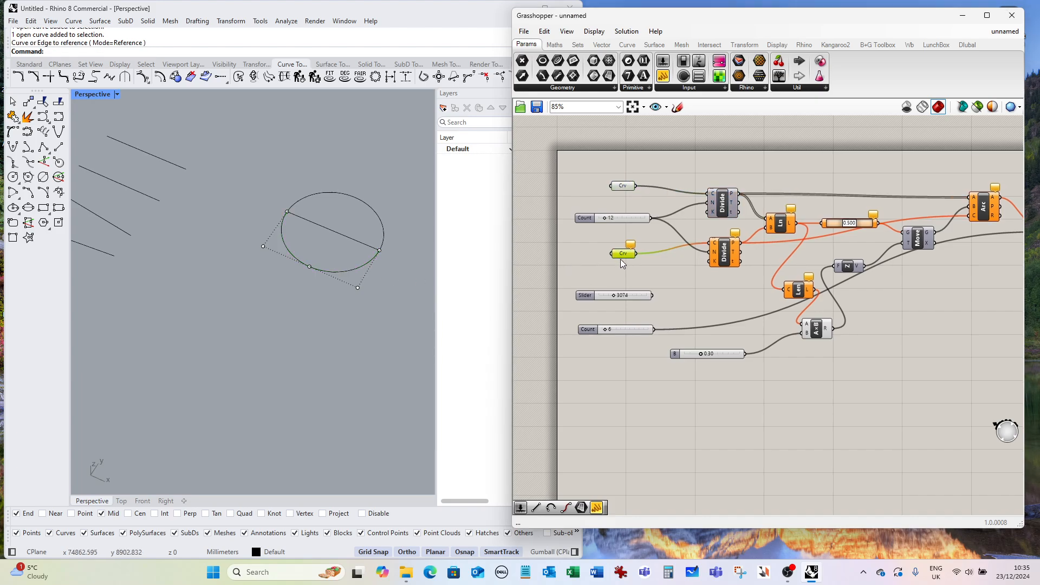
right_click(620, 259)
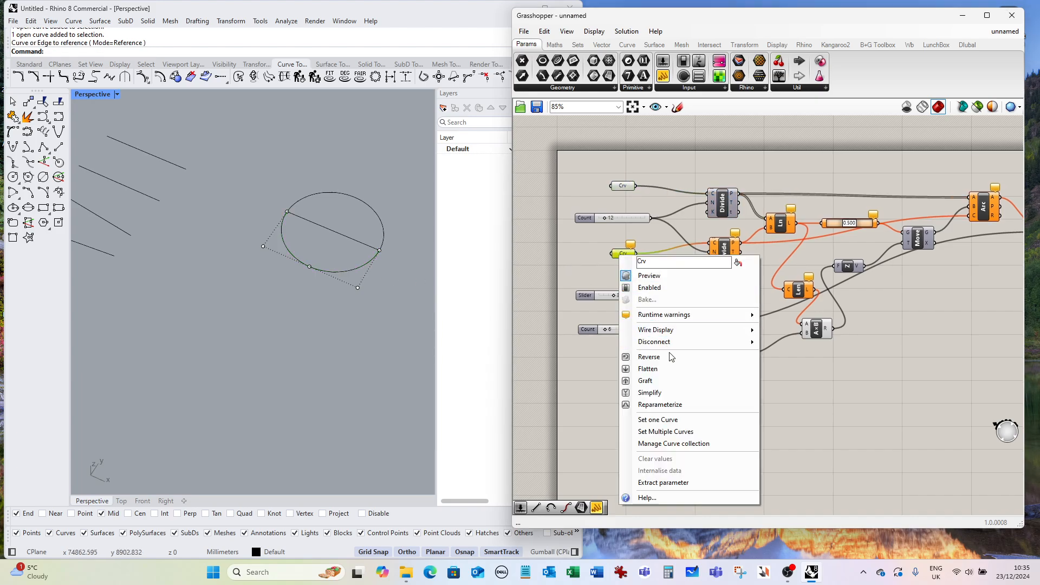
click(701, 419)
click(378, 218)
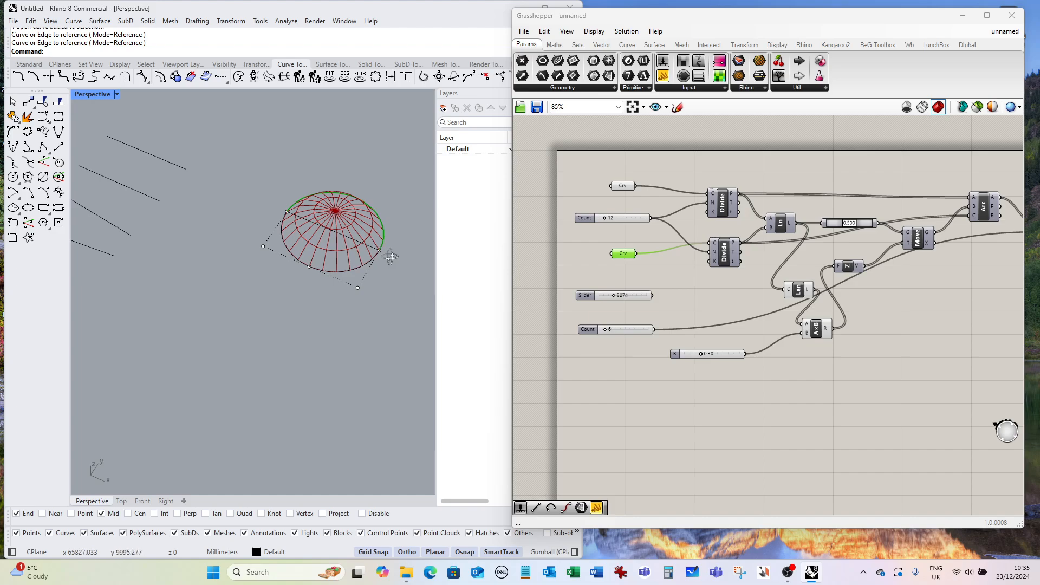
Zoom and orbit around the dome generated between the two half-circles to examine it.
scroll(390, 256, up, 5)
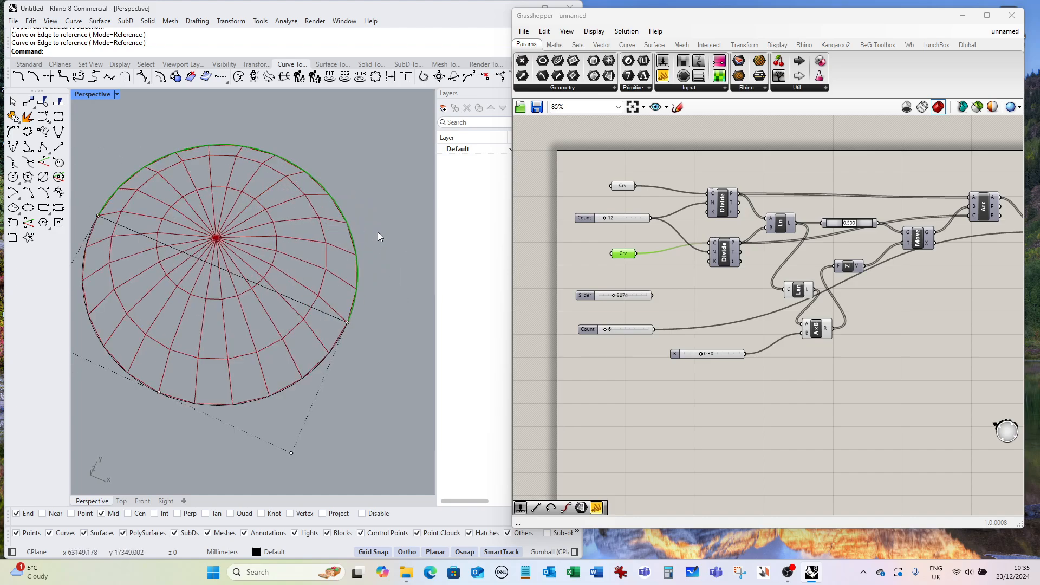
scroll(378, 233, down, 5)
right_drag(375, 297, 372, 326)
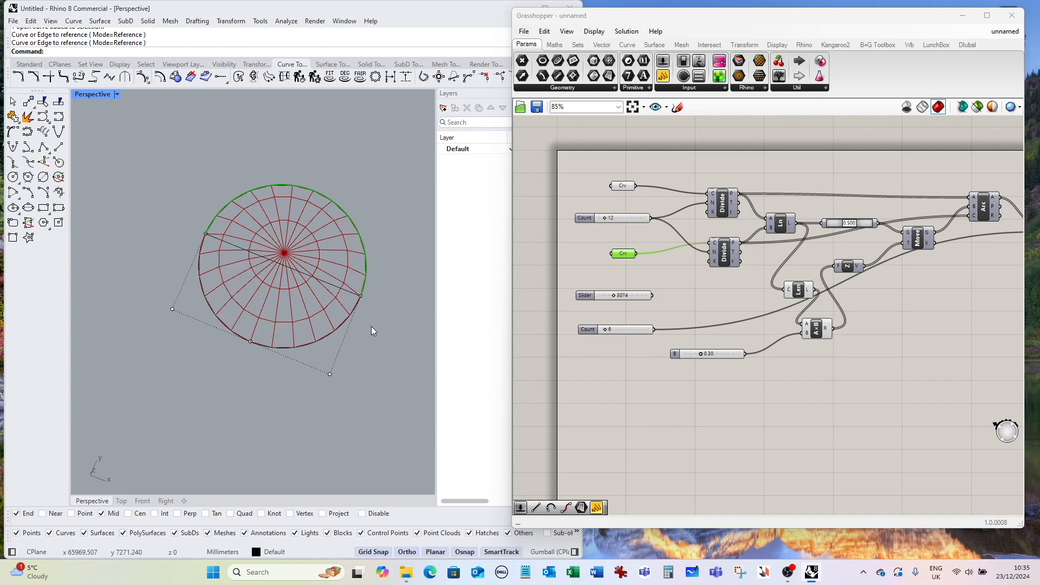
mouse_move(288, 334)
right_down()
mouse_move(244, 309)
mouse_move(284, 340)
right_up()
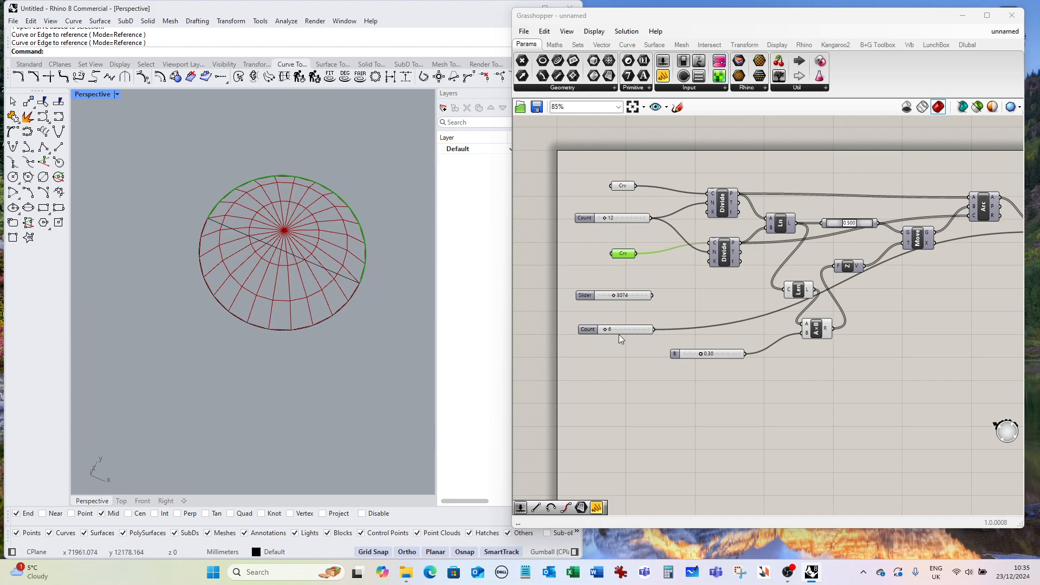
scroll(598, 334, up, 4)
drag(611, 323, 617, 325)
mouse_move(383, 328)
right_down()
mouse_move(362, 326)
mouse_move(352, 309)
mouse_move(386, 342)
right_up()
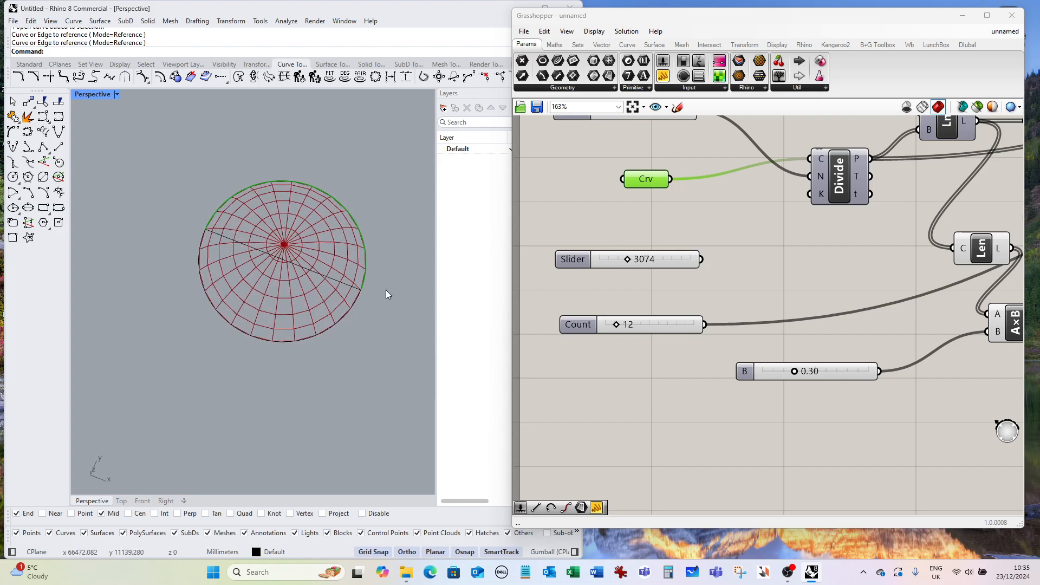
right_drag(386, 290, 378, 265)
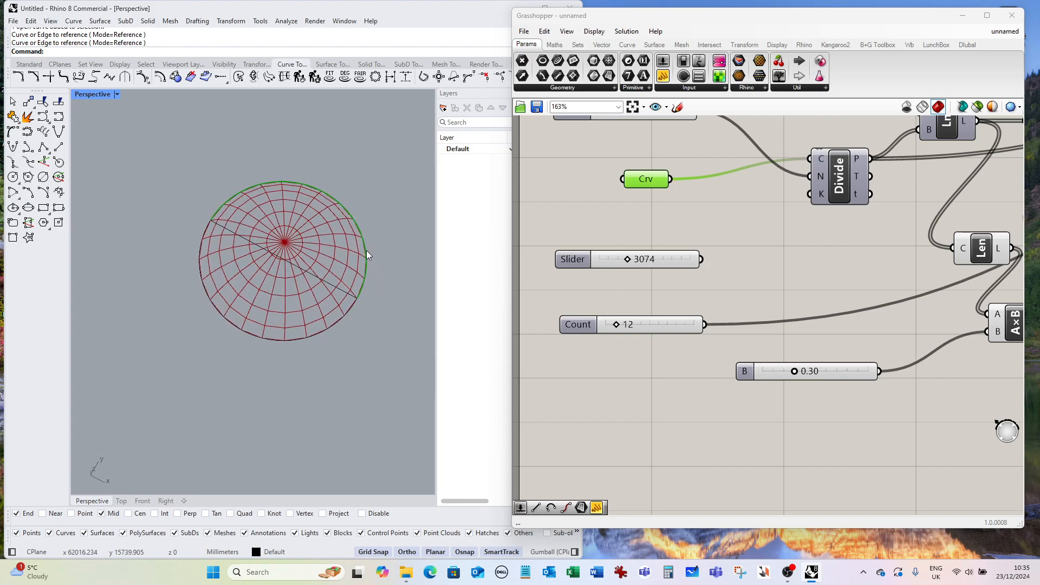
Display the direction of both half-circle curves with the Dir command.
click(367, 252)
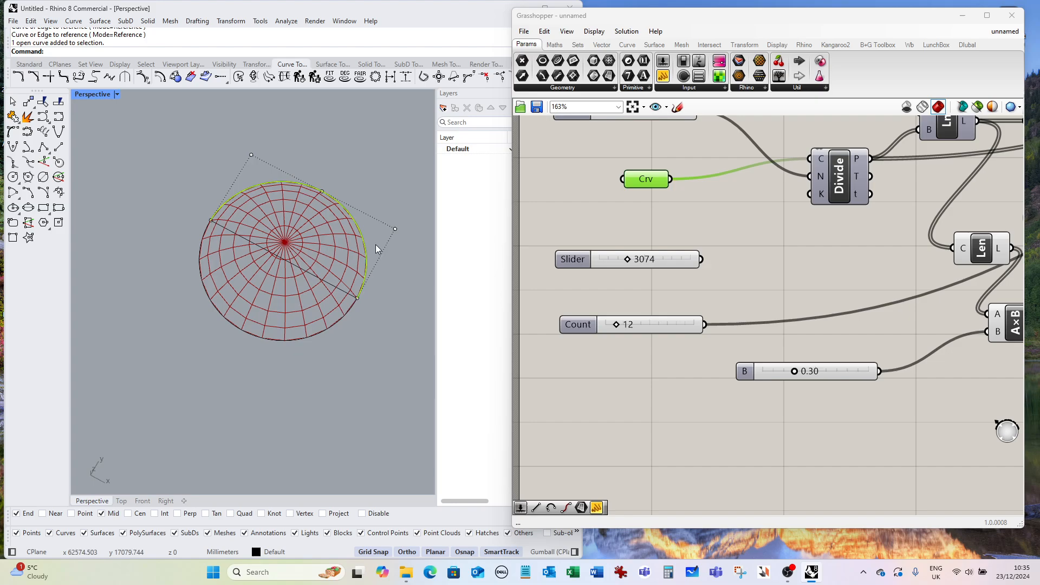
click(30, 64)
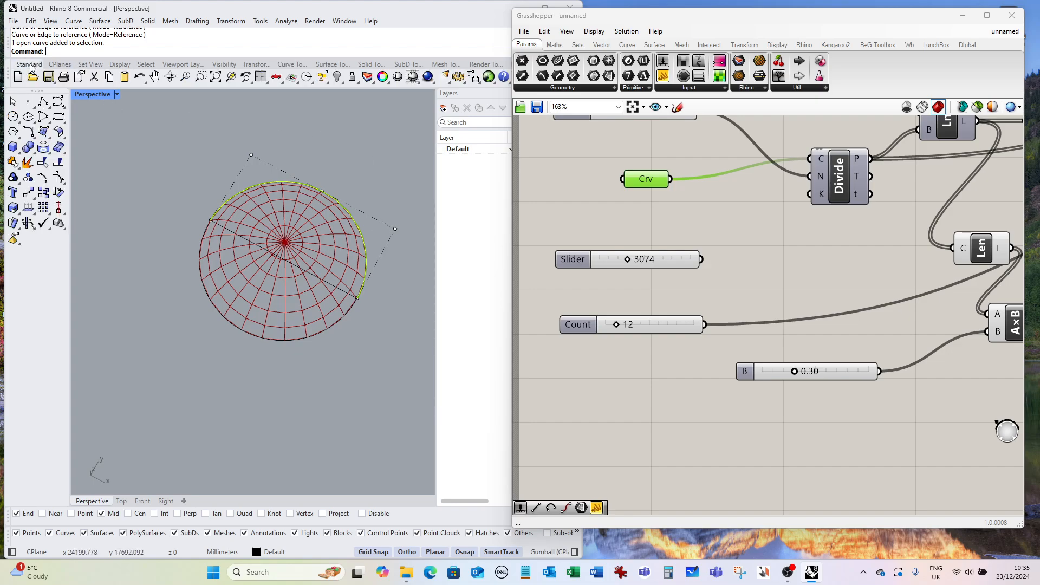
click(31, 210)
right_click(265, 164)
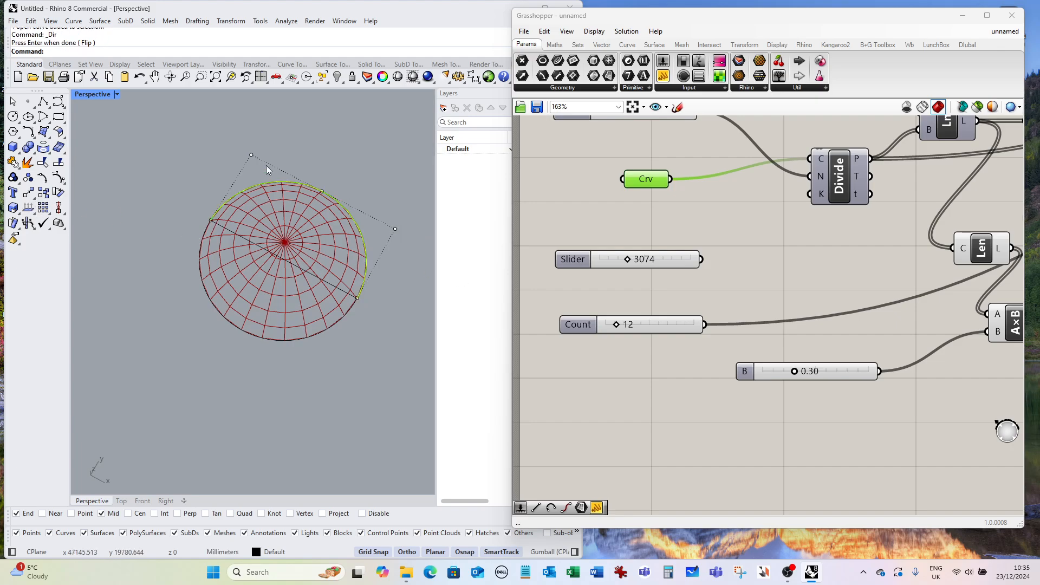
click(253, 334)
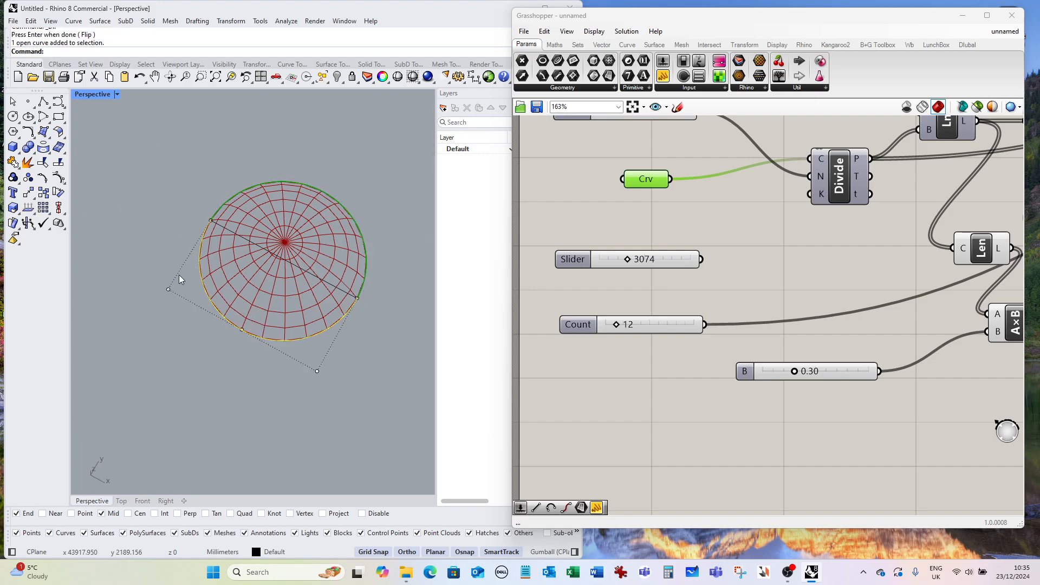
click(32, 208)
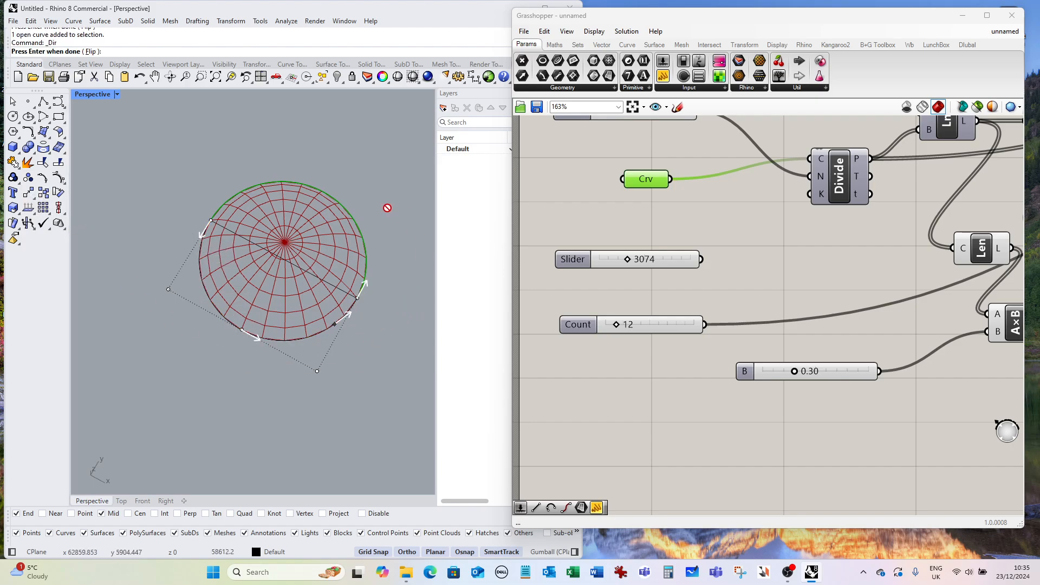
key(Return)
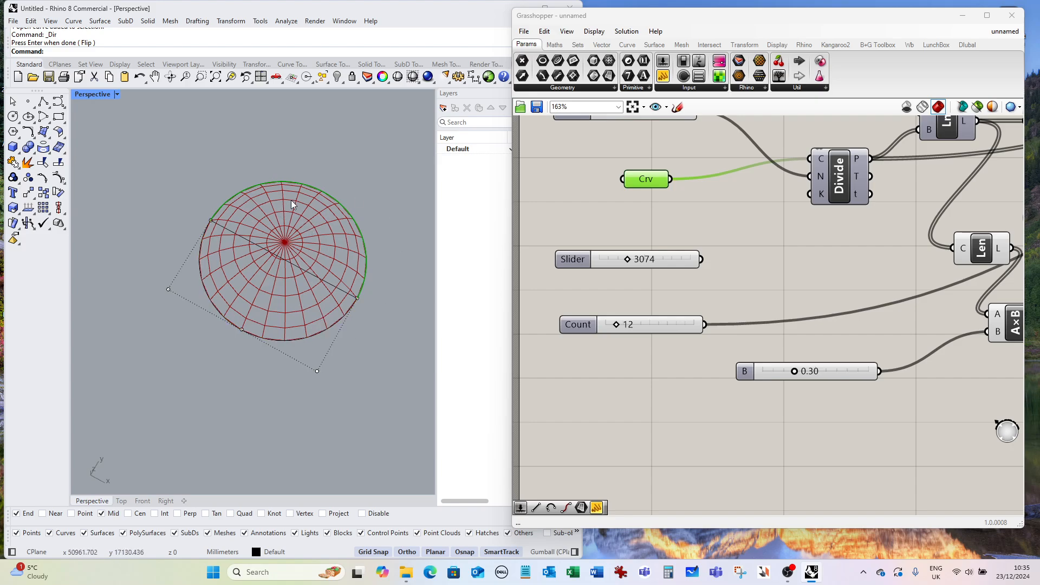
click(304, 185)
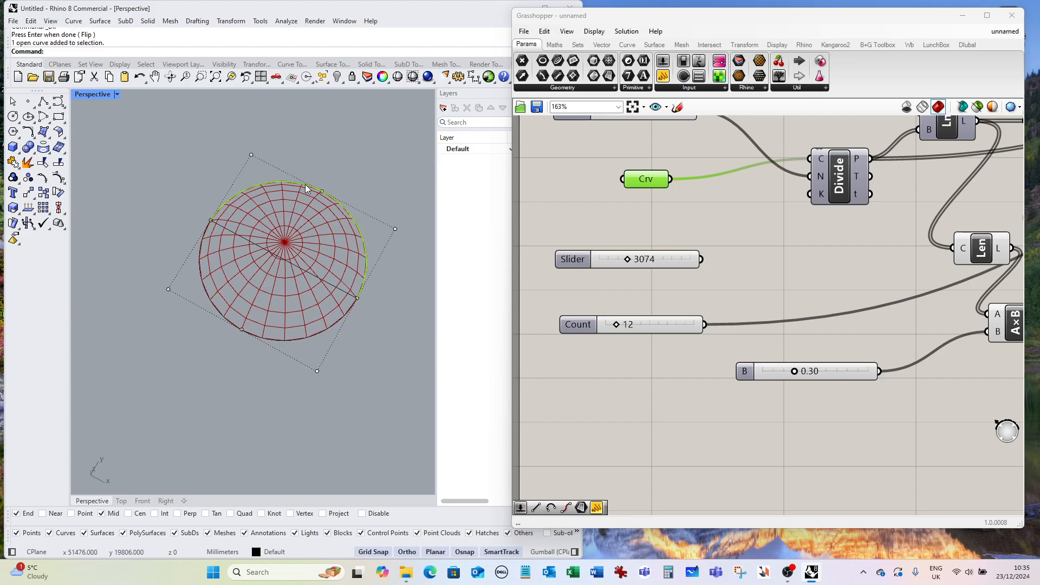
Flip the direction of the selected half-circle curve with the Dir command.
click(30, 207)
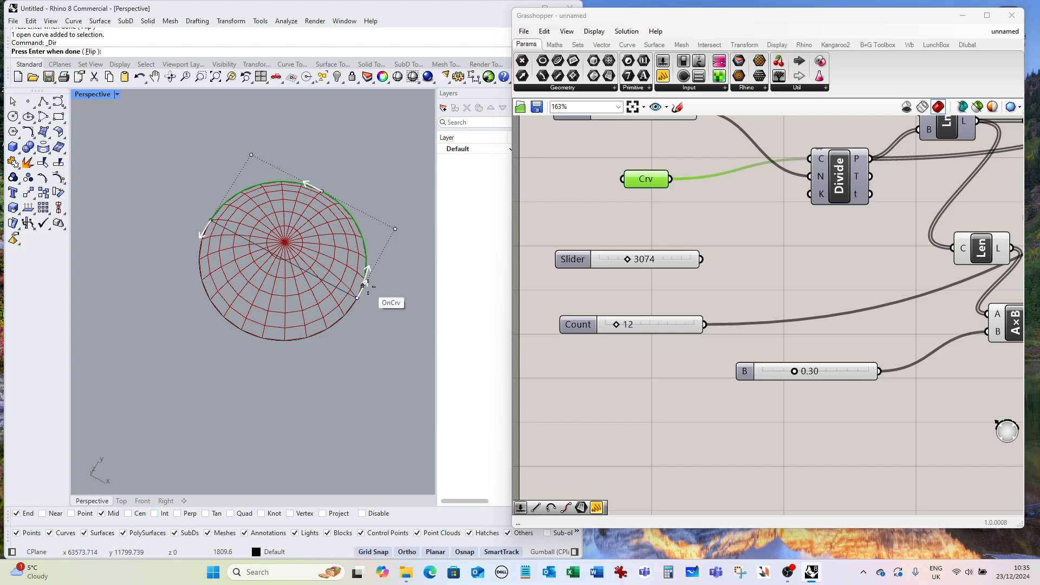
click(362, 302)
key(Return)
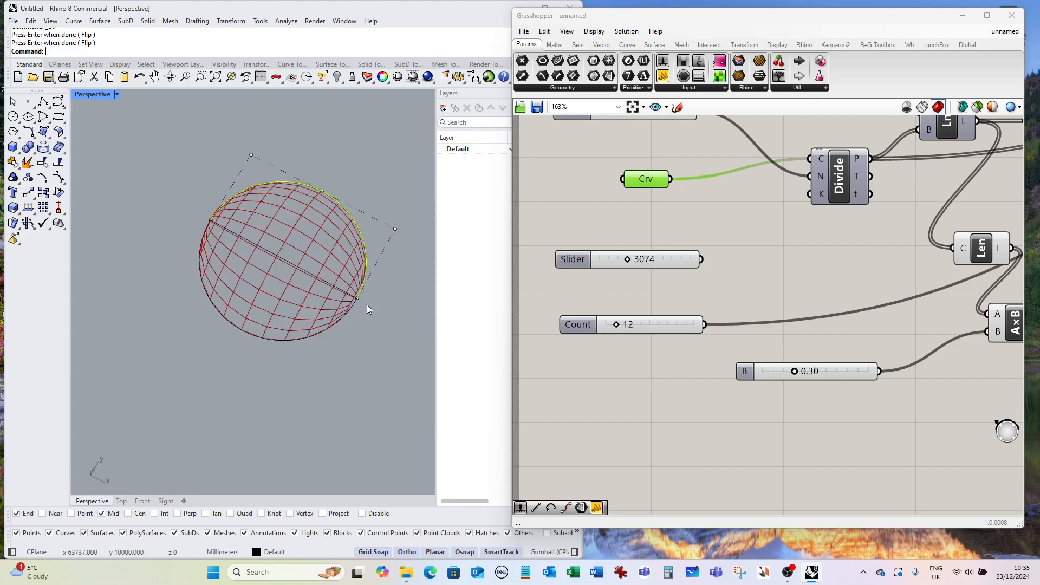
Flip the same half-circle's direction back with the Dir command.
right_drag(364, 306, 382, 327)
right_drag(395, 329, 368, 286)
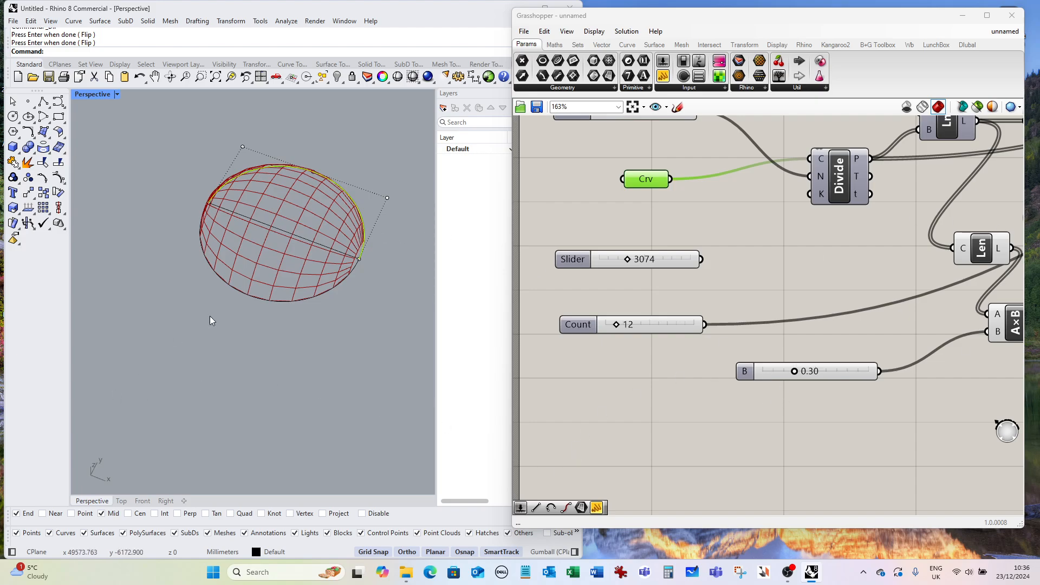
scroll(325, 219, down, 6)
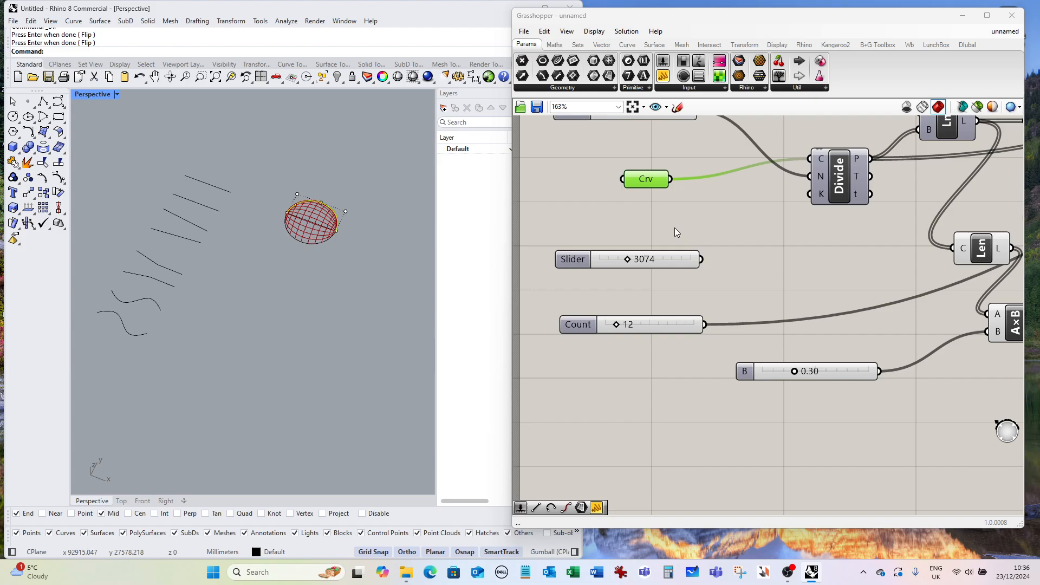
click(262, 251)
scroll(585, 328, down, 3)
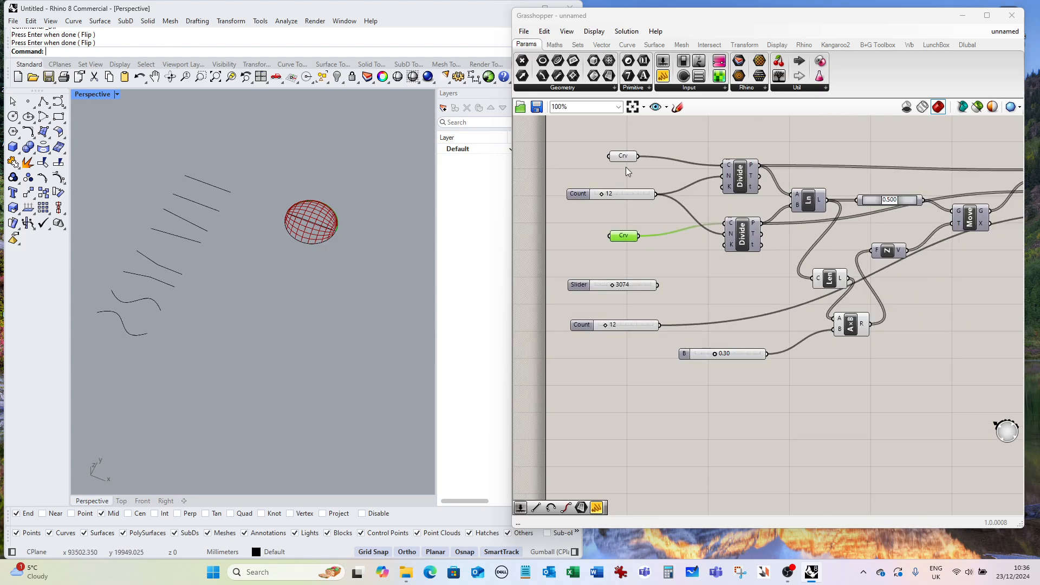
scroll(626, 171, up, 3)
scroll(359, 211, up, 3)
click(249, 210)
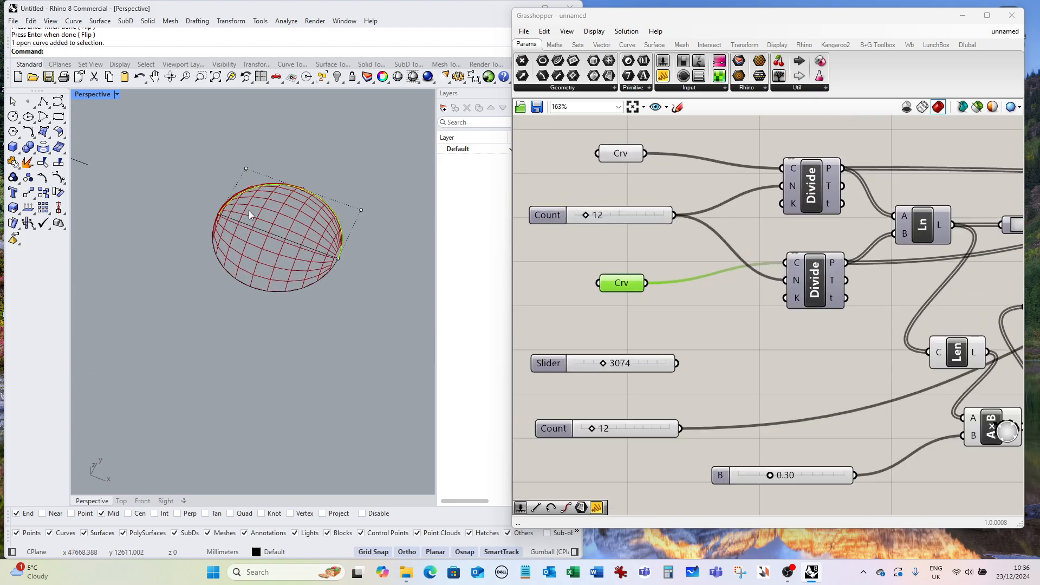
click(30, 212)
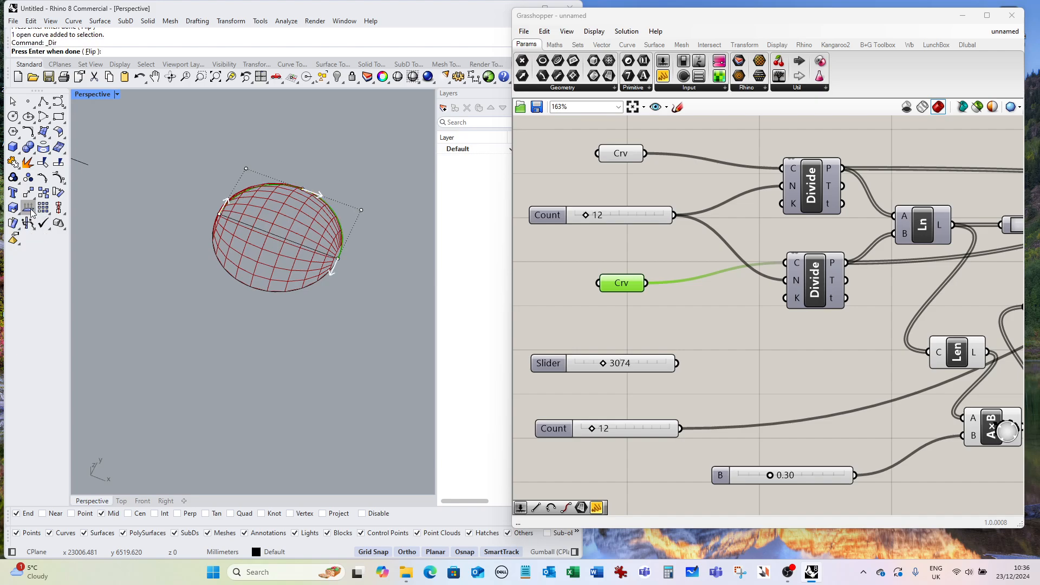
click(338, 259)
key(Return)
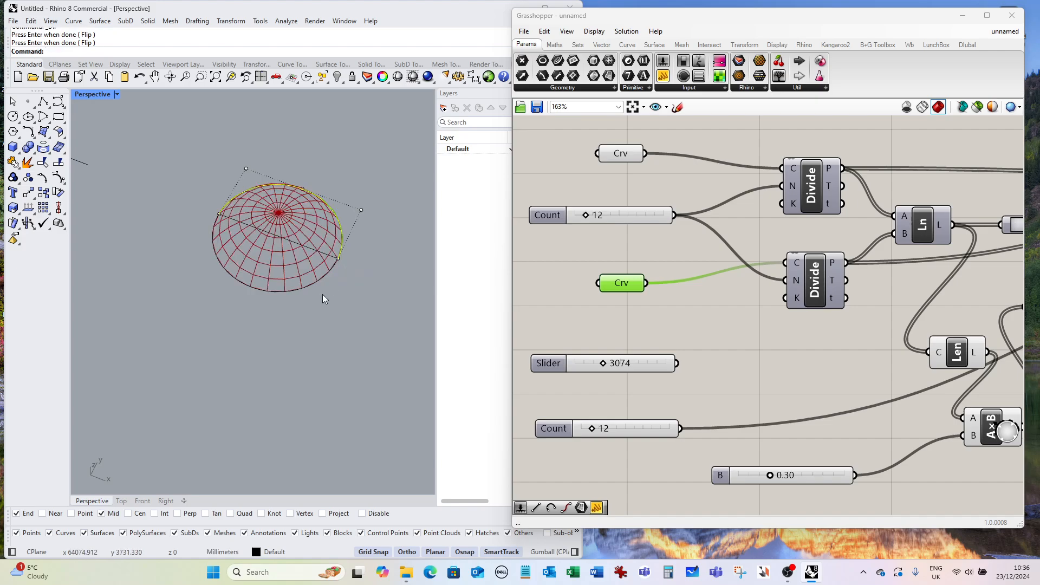
mouse_move(324, 298)
right_down()
mouse_move(322, 379)
mouse_move(313, 297)
mouse_move(314, 307)
right_up()
click(351, 272)
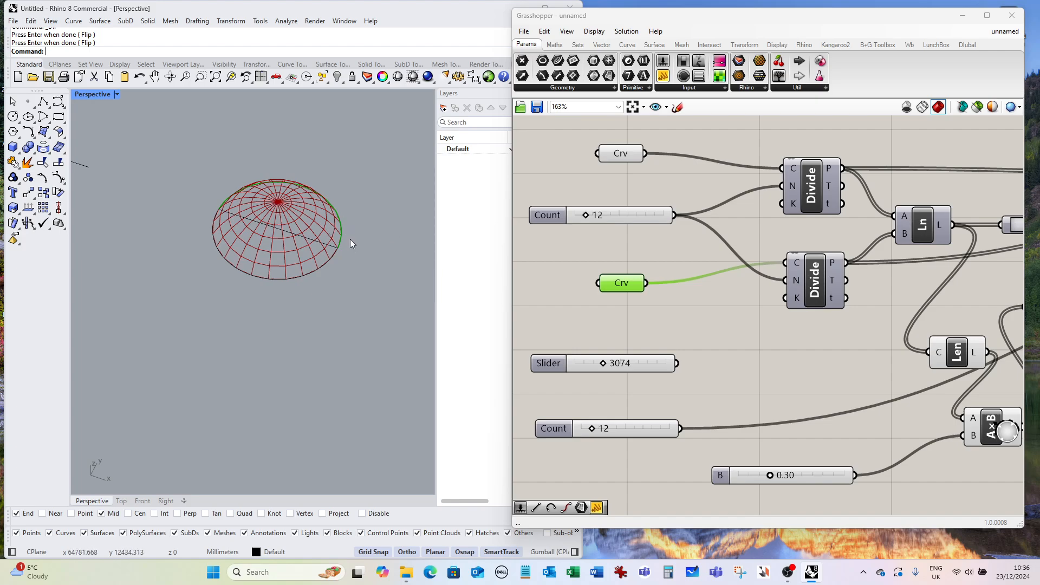
scroll(355, 267, down, 1)
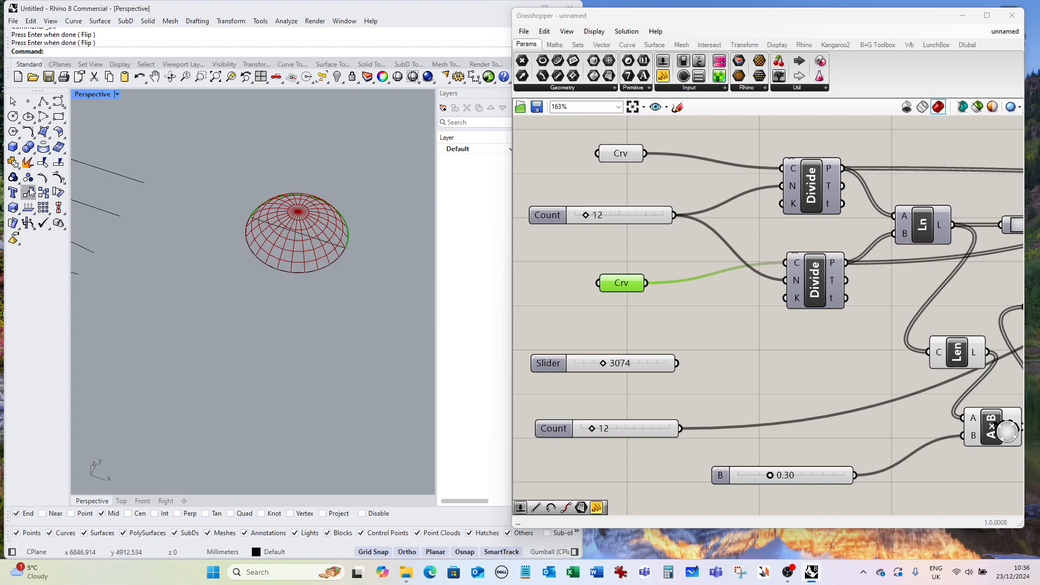
click(13, 117)
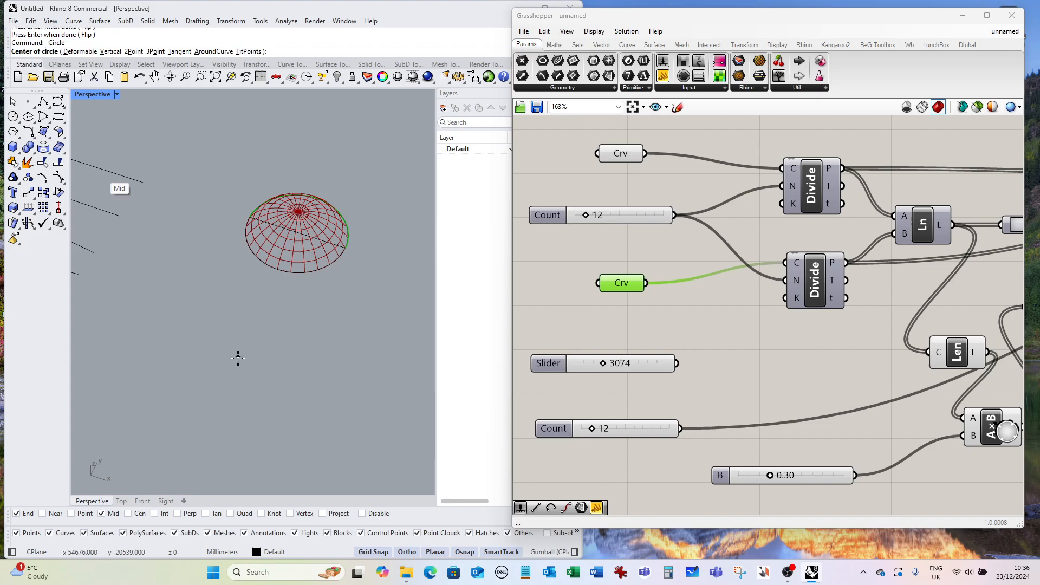
click(255, 364)
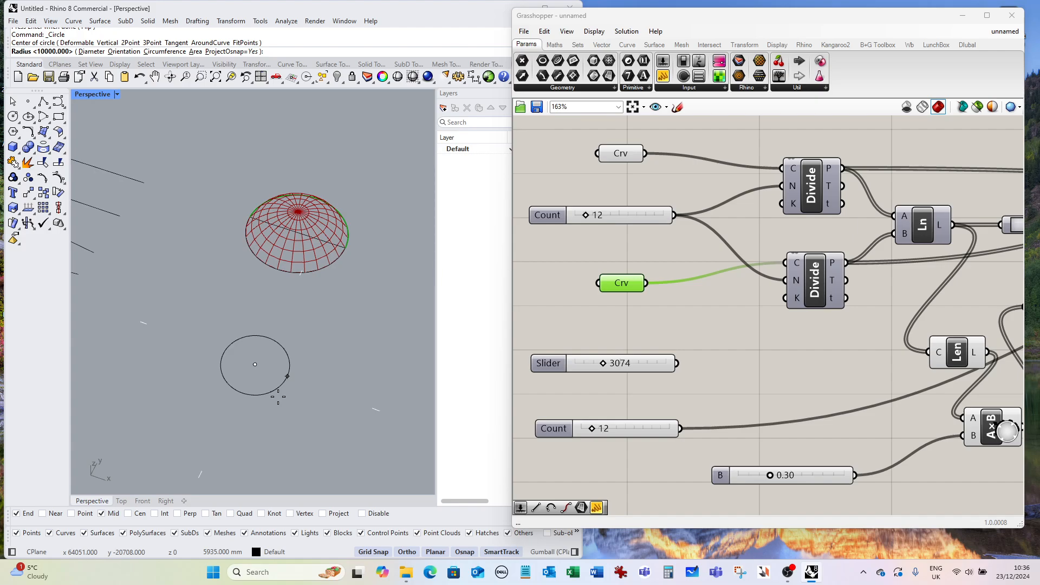
text(d)
key(Return)
text(1)
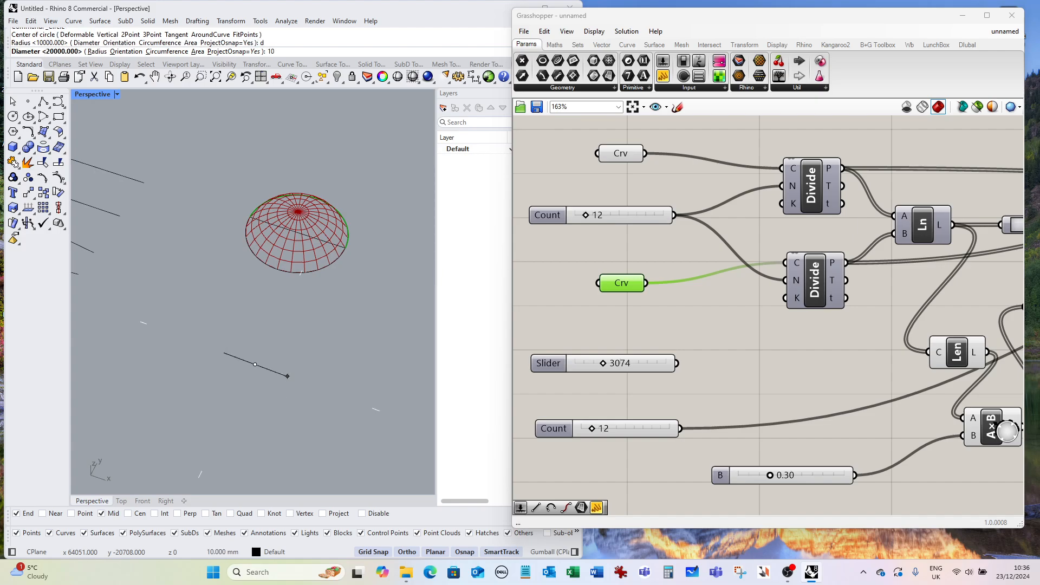
key(BackSpace)
text(2000)
key(Return)
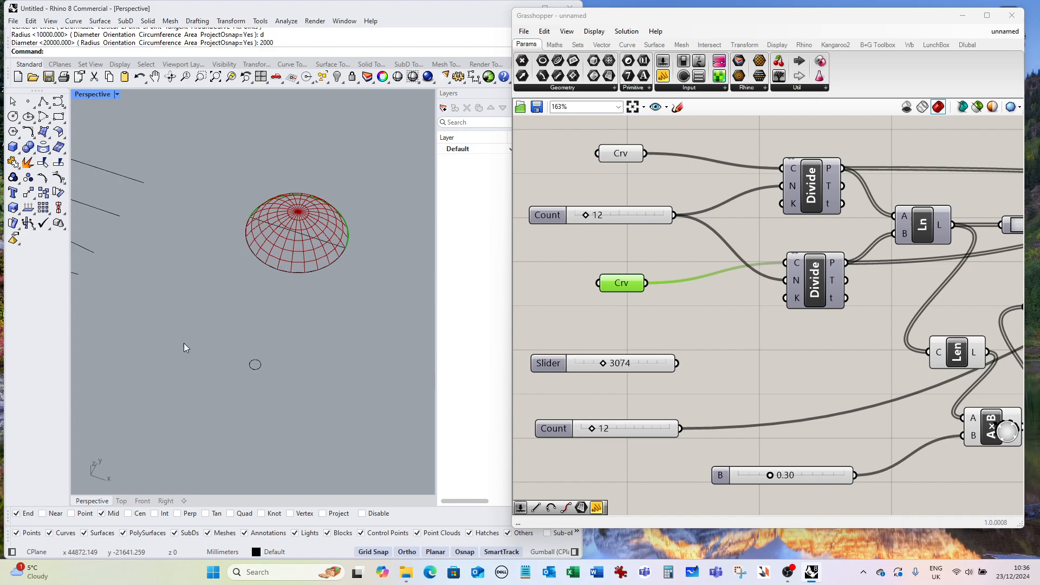
drag(199, 328, 302, 401)
key(Delete)
key(Delete)
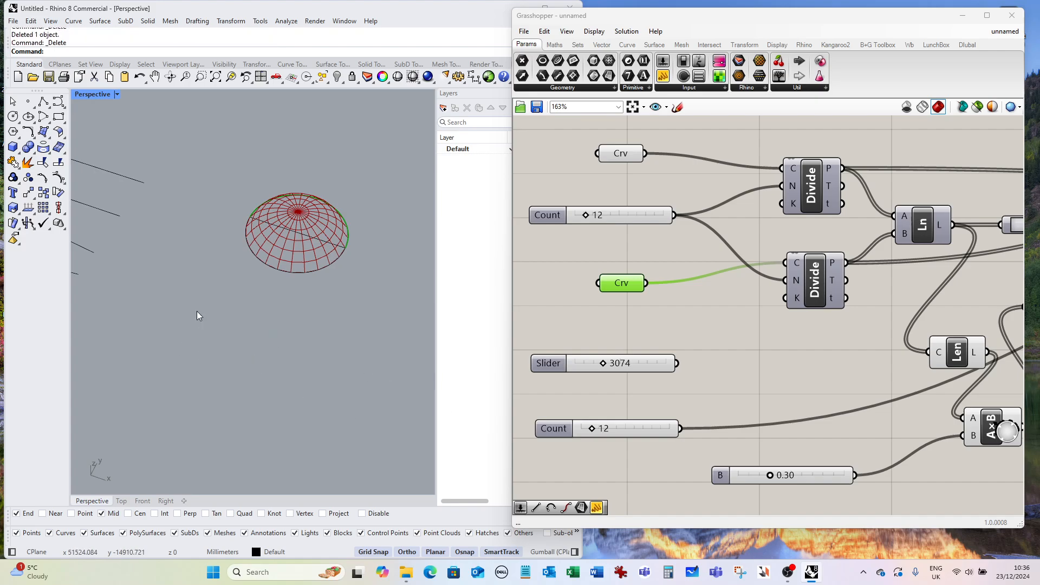
click(13, 117)
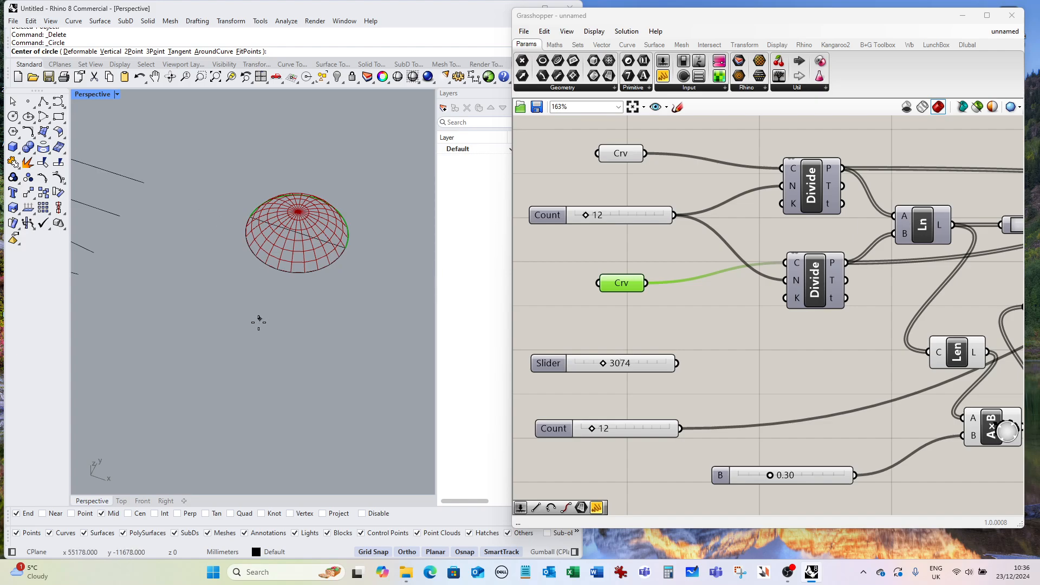
click(247, 336)
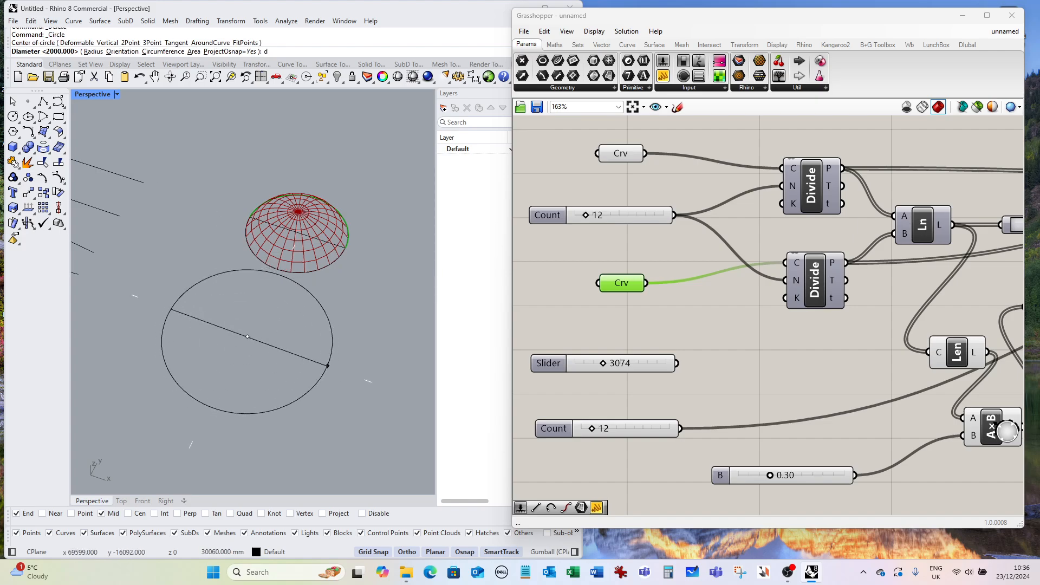
key(Return)
text(2)
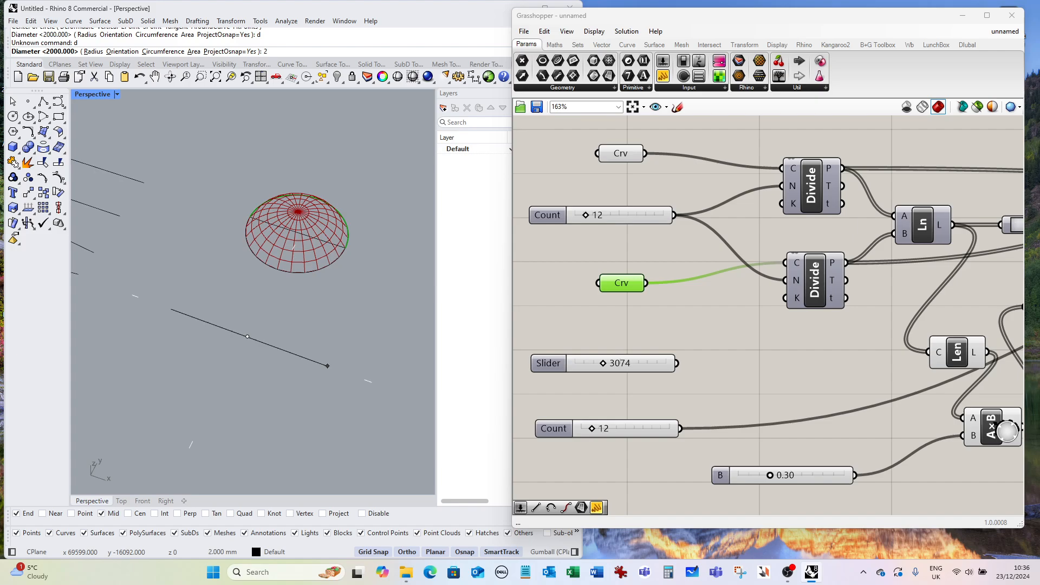
text(000)
key(Return)
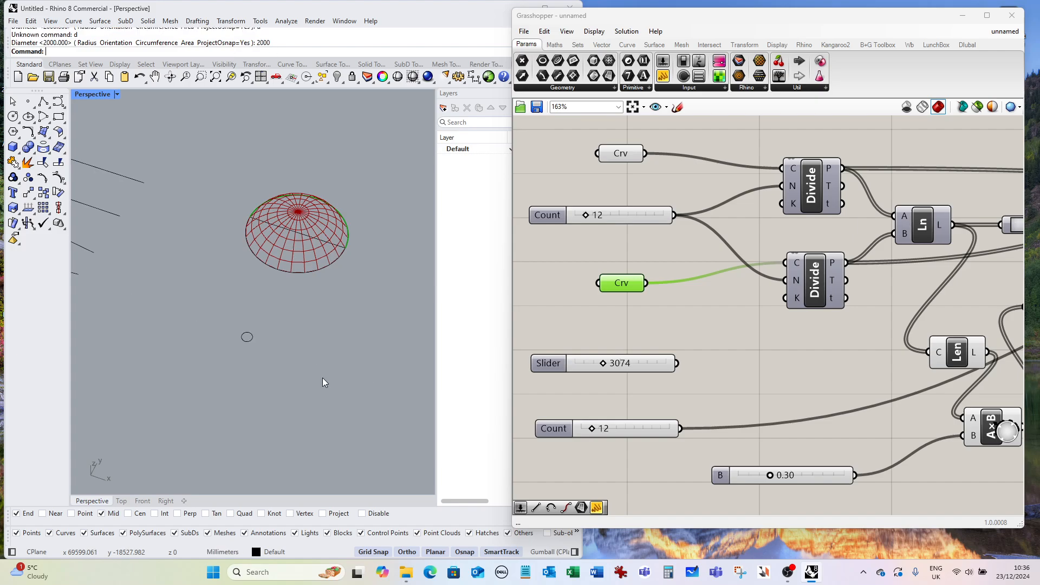
drag(190, 309, 291, 375)
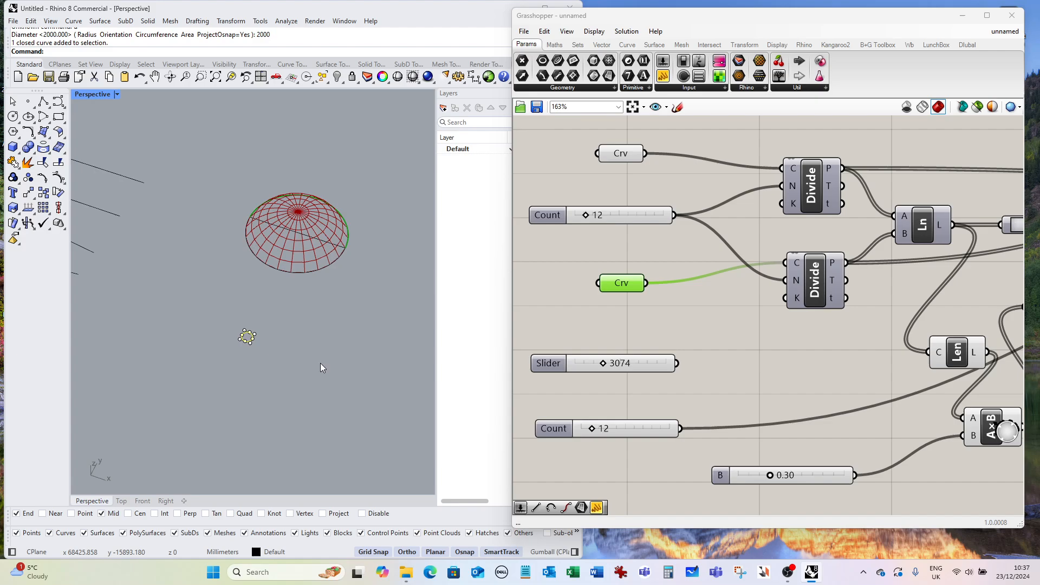
key(Delete)
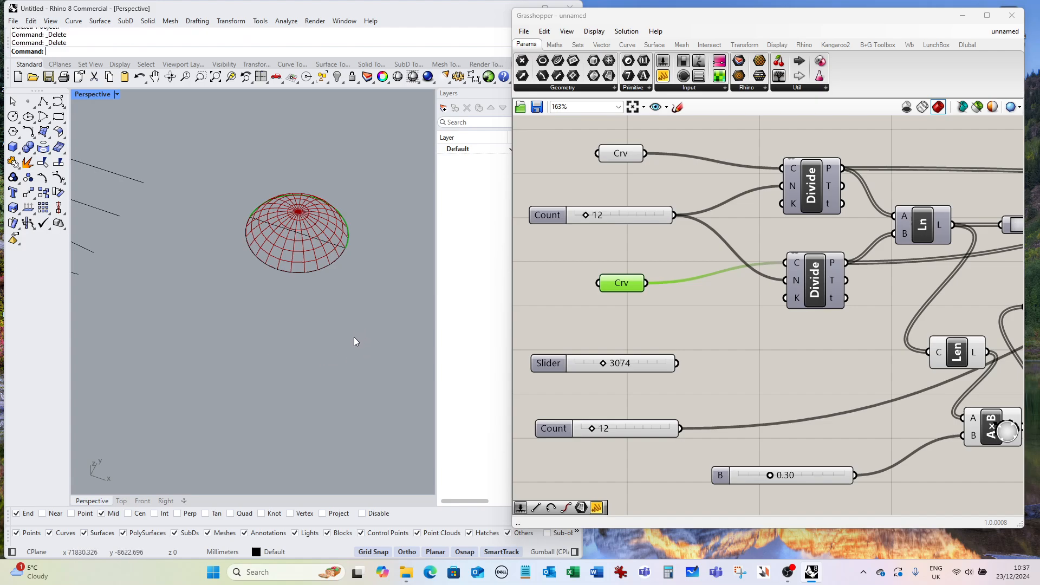
Copy both half-circles to a spot below the dome.
text(Copy)
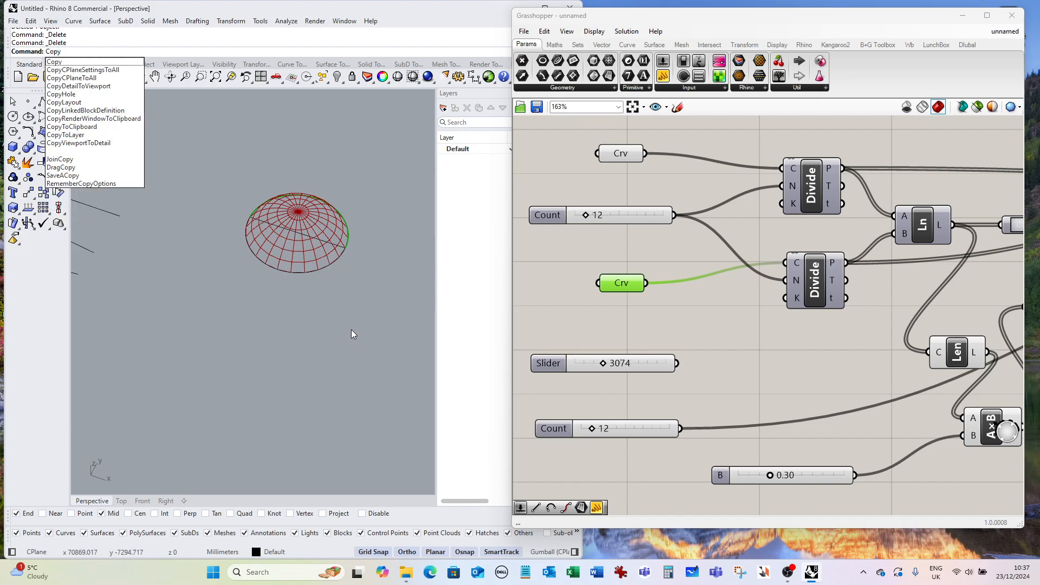
key(Return)
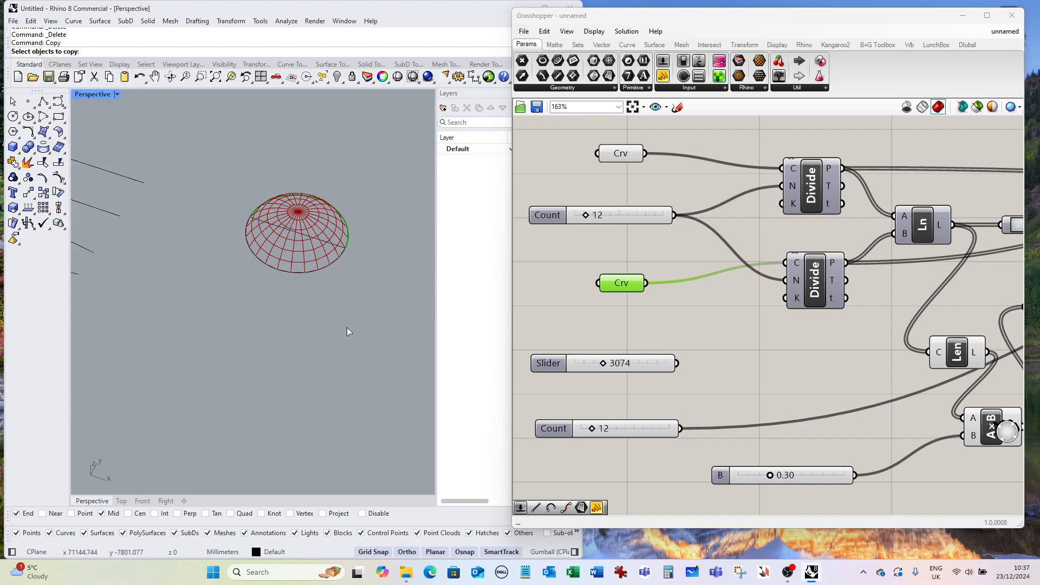
click(334, 259)
click(350, 242)
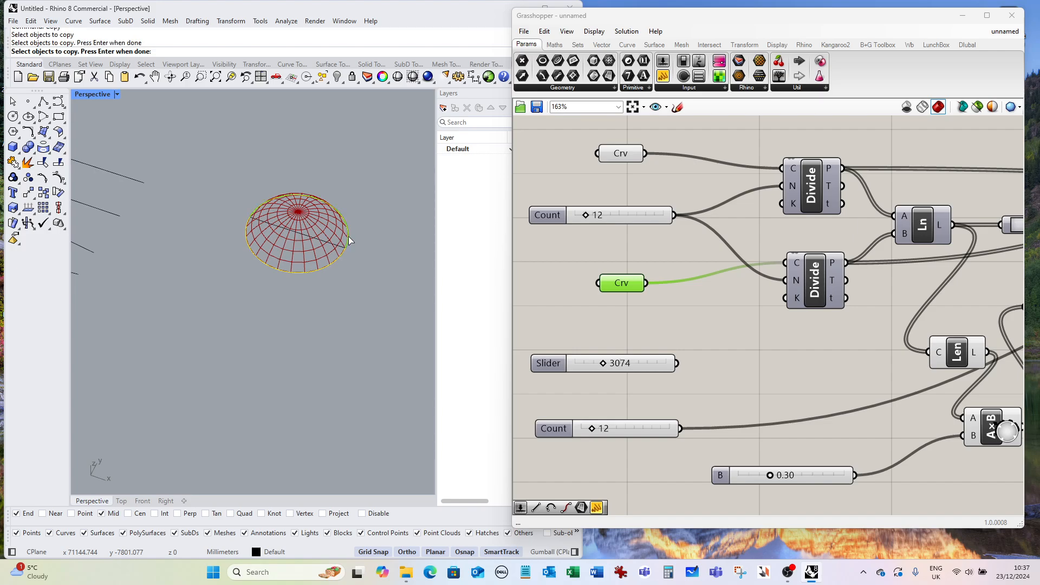
key(Return)
click(376, 256)
click(305, 380)
key(Return)
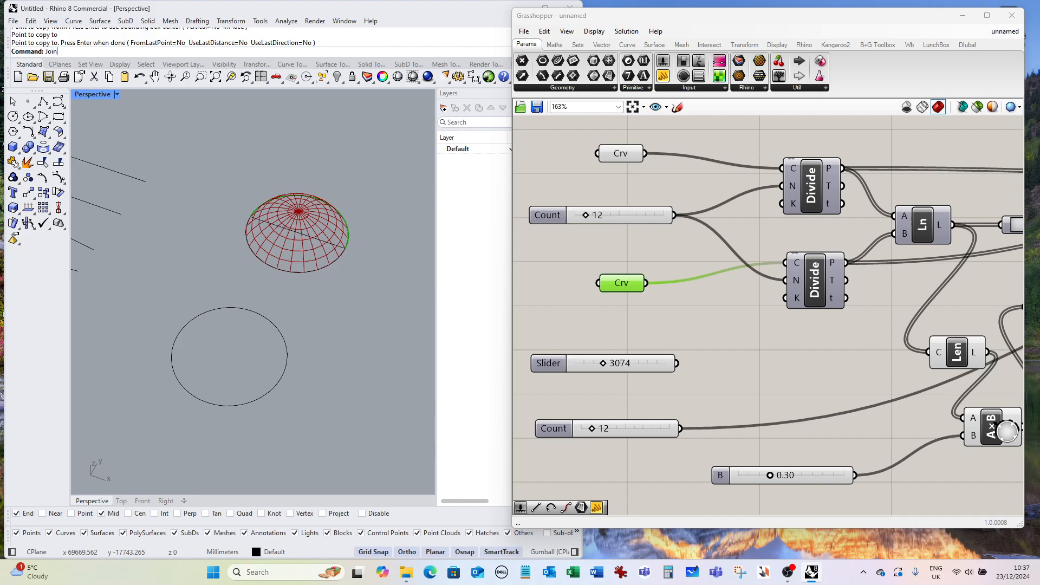
Join the two copied half-circles into one closed circle.
text(Join)
key(Return)
click(287, 361)
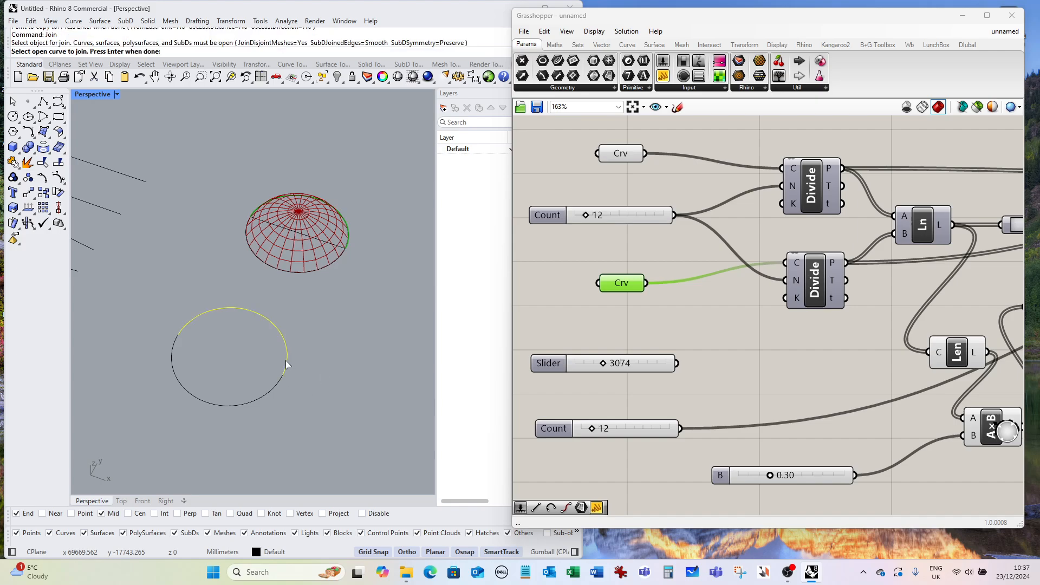
key(Return)
Try to divide the joined circle into 12 segments.
click(271, 394)
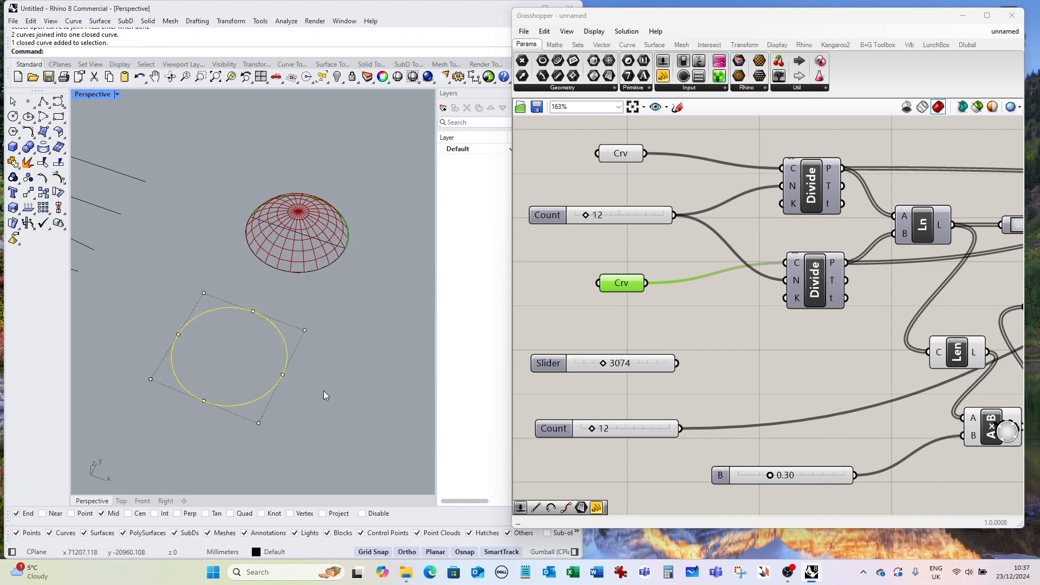
scroll(324, 391, down, 5)
click(307, 383)
click(283, 397)
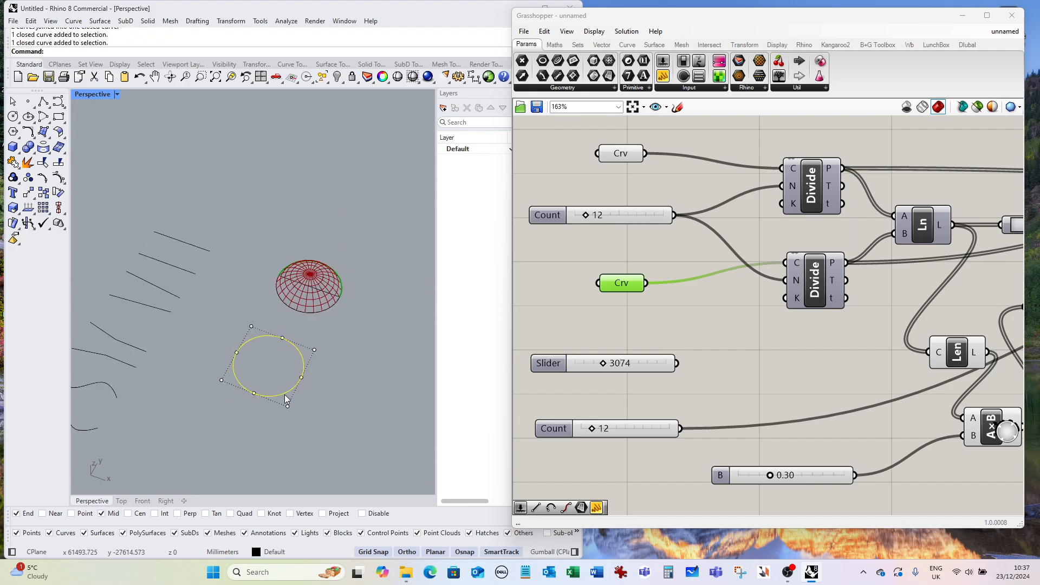
text(Divide)
key(Return)
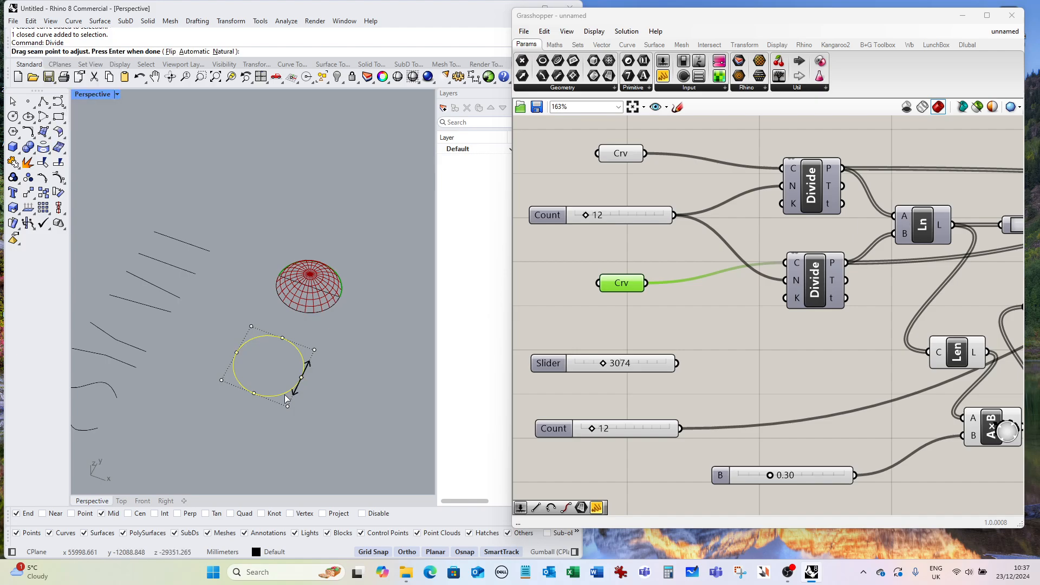
text(12)
key(Return)
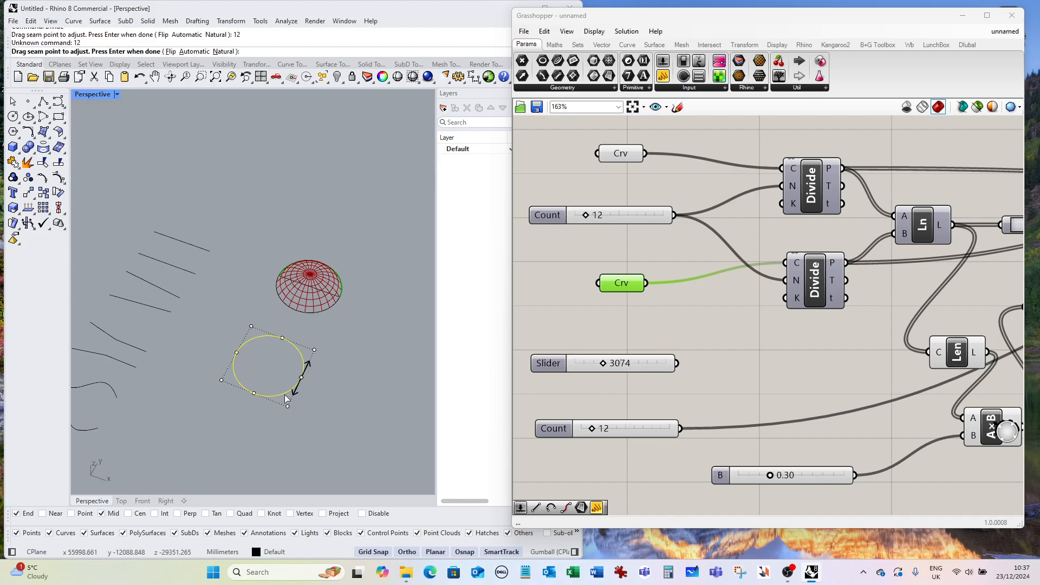
key(Return)
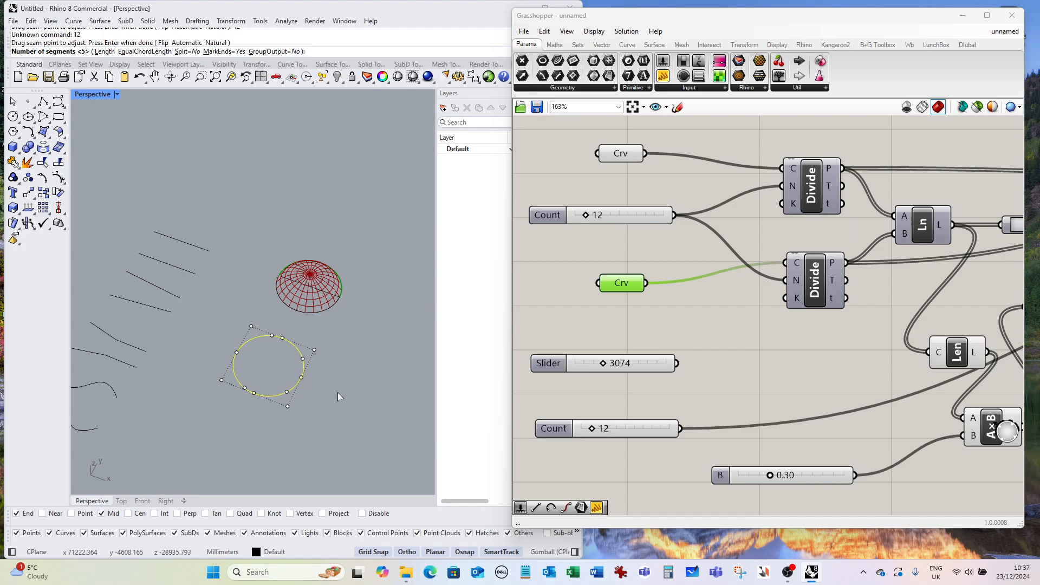
key(Escape)
Divide the joined circle into 12 segments, keeping its seam point.
click(294, 391)
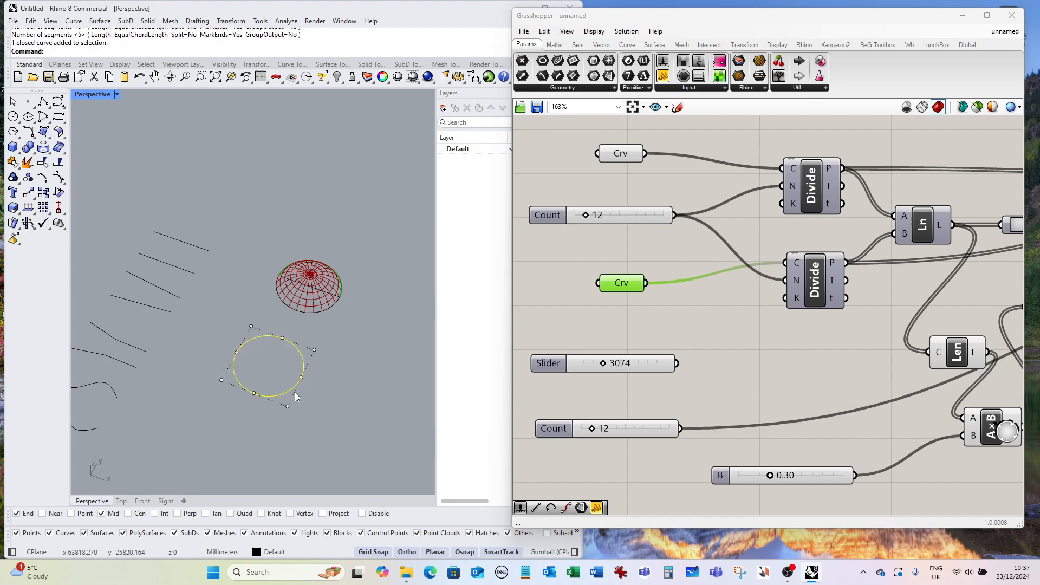
text(Divide)
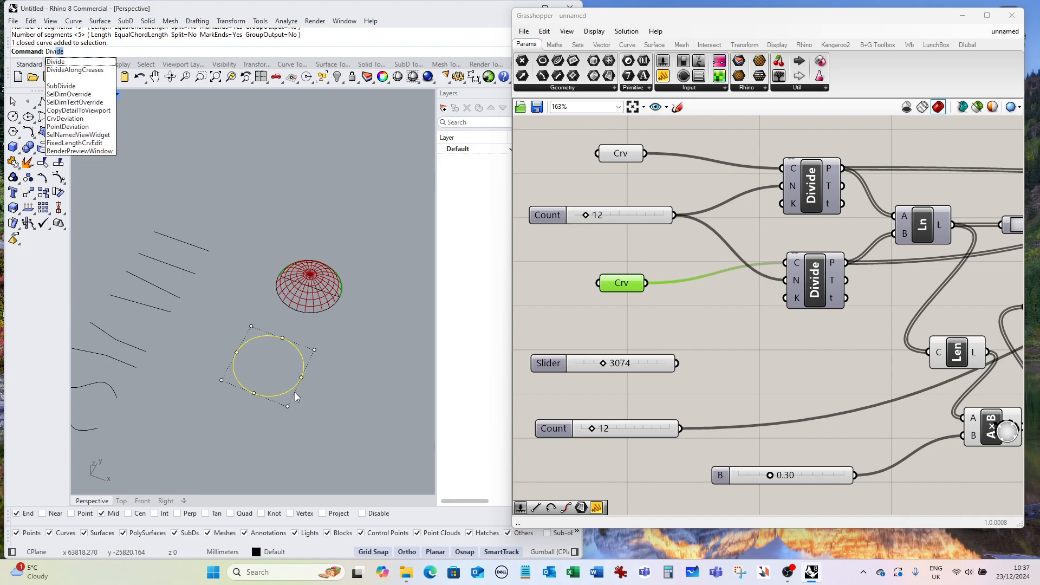
key(Return)
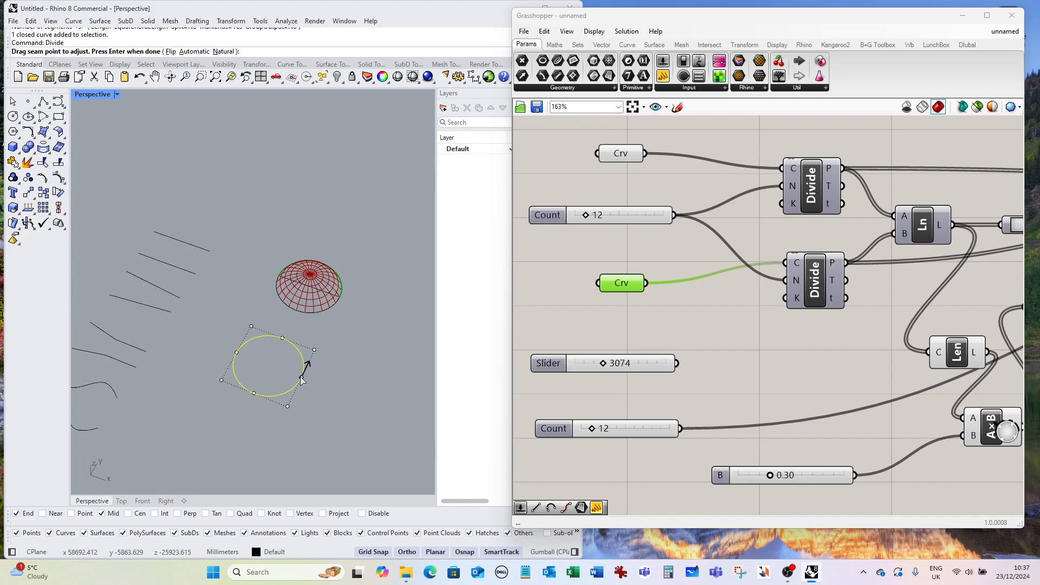
click(303, 377)
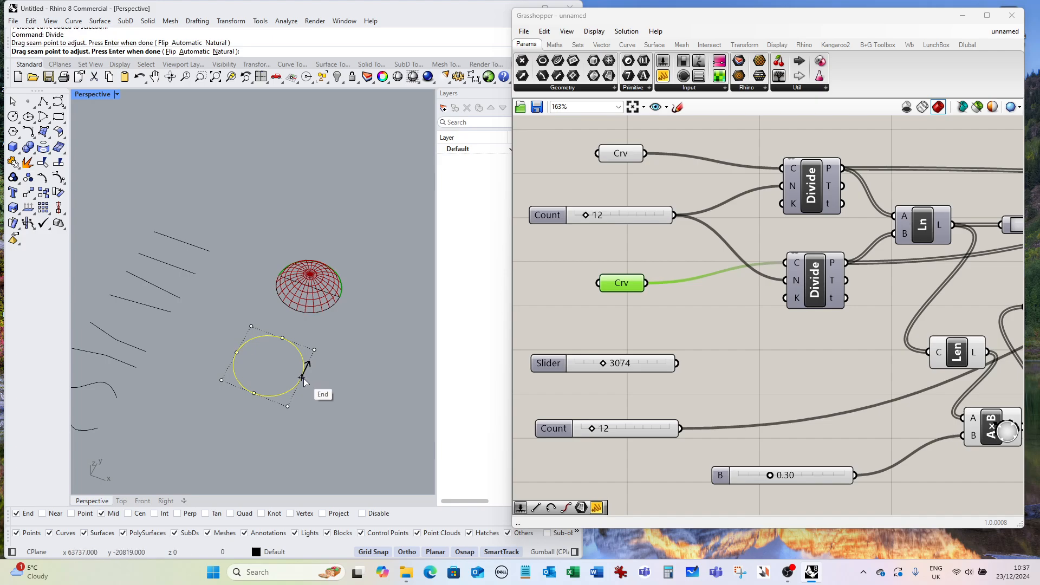
key(Return)
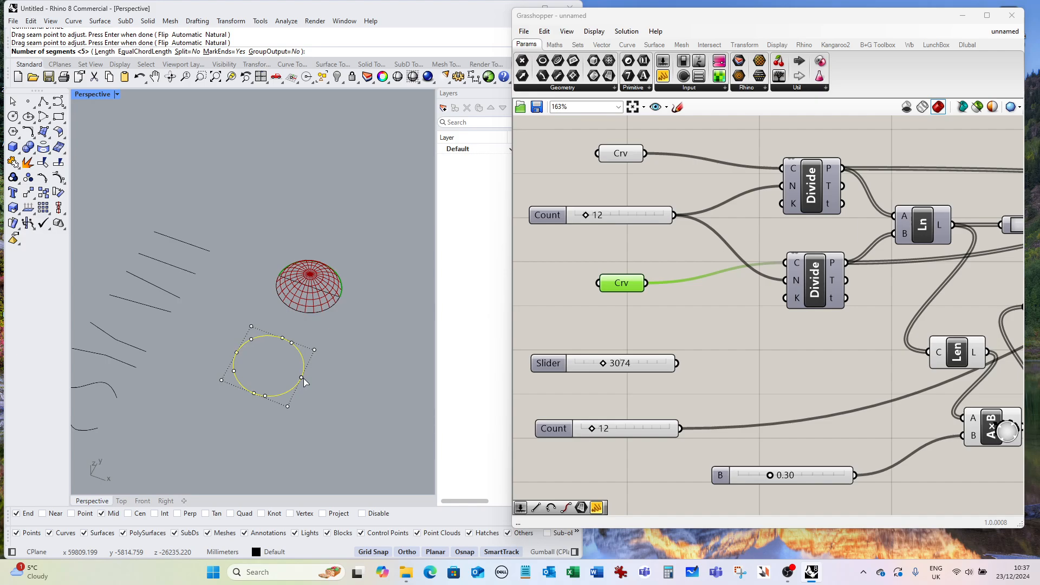
text(12)
key(Return)
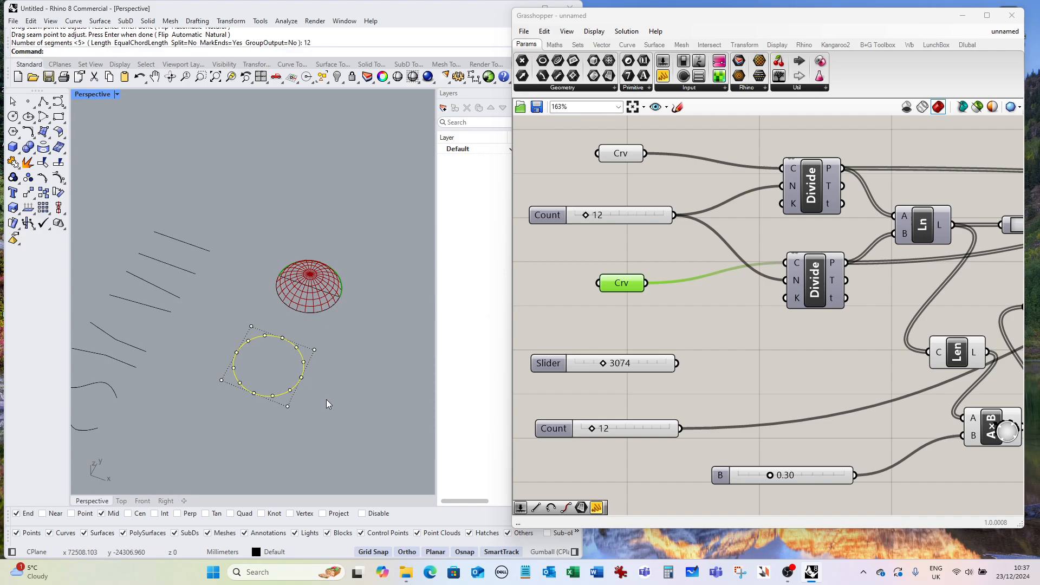
Enable Point snapping and draw a circle centred on one division point and passing through its neighbouring point.
scroll(277, 363, up, 2)
scroll(277, 363, up, 1)
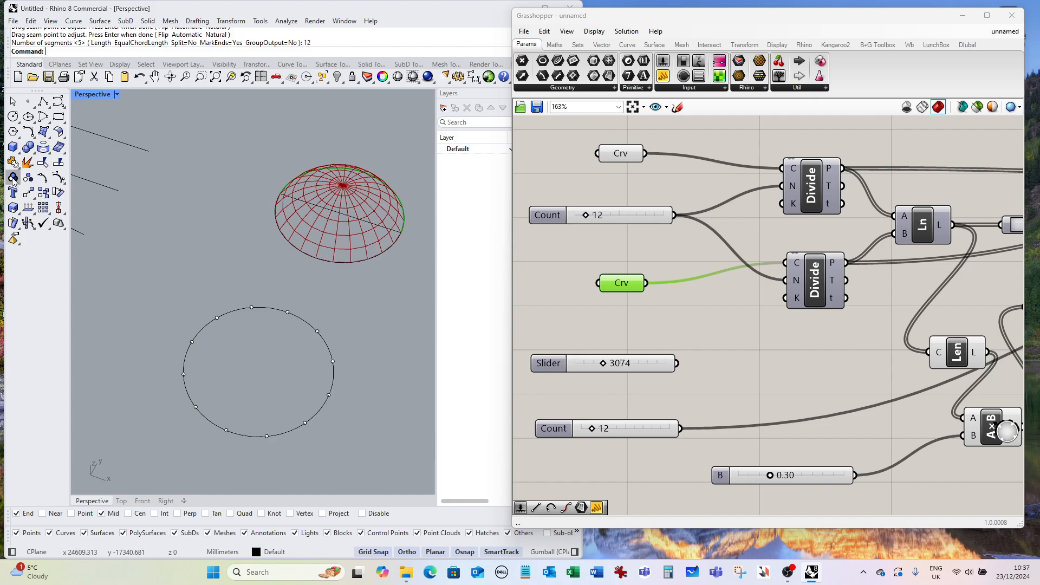
click(13, 116)
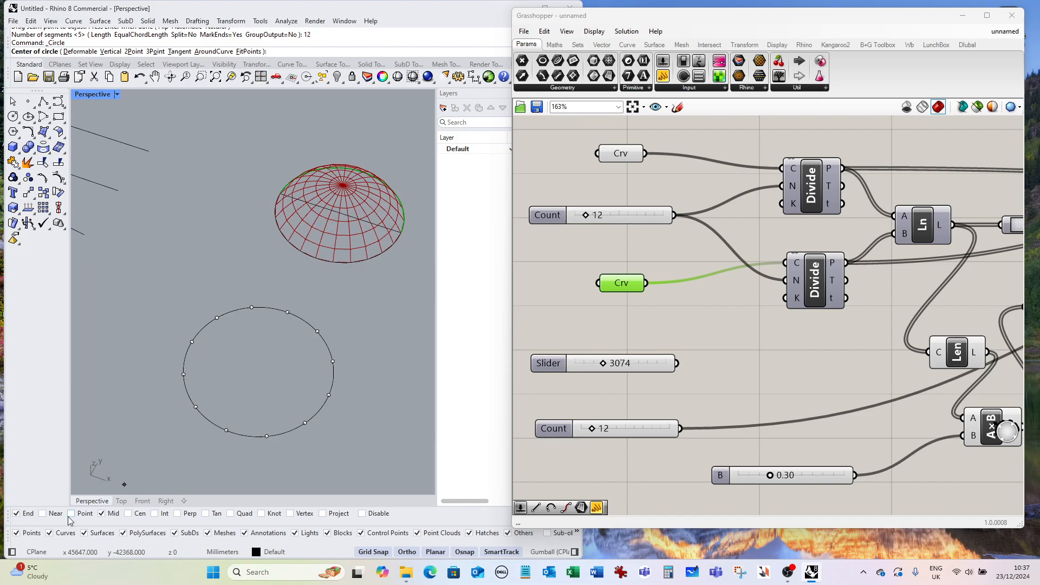
click(71, 514)
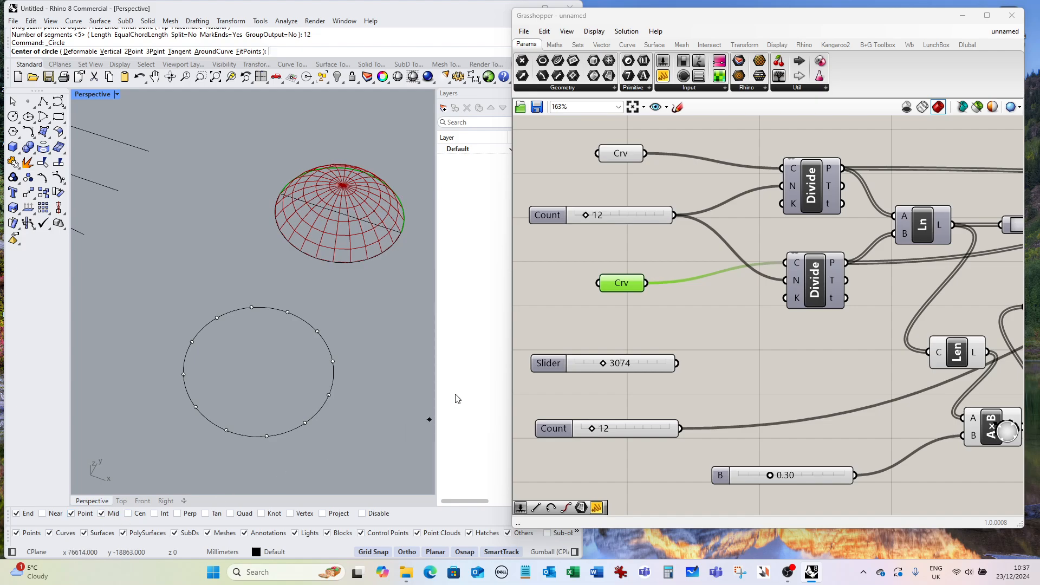
click(332, 361)
click(318, 331)
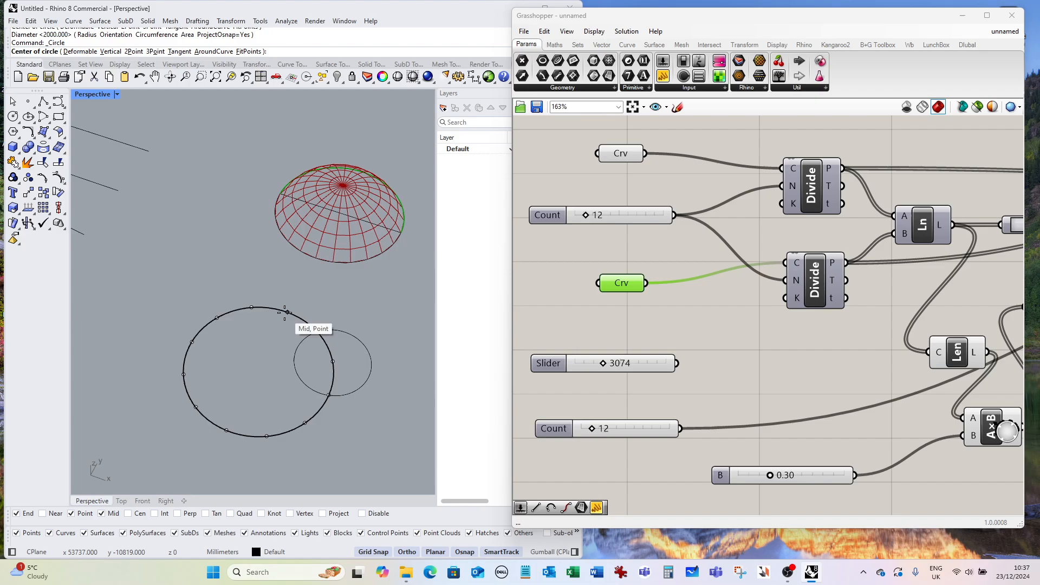
Draw two more circles centred on the next division points, each passing through its neighbouring point.
key(Return)
click(287, 310)
click(317, 331)
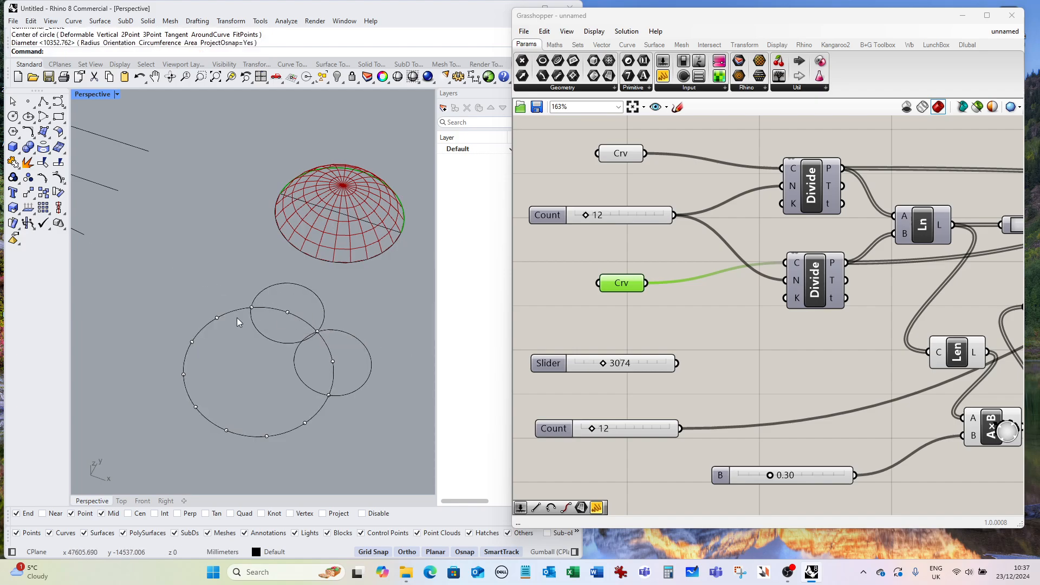
key(Return)
click(216, 318)
click(251, 307)
Trim away the parts of the three small circles lying inside the large circle.
text(trim)
key(Return)
click(300, 321)
key(Return)
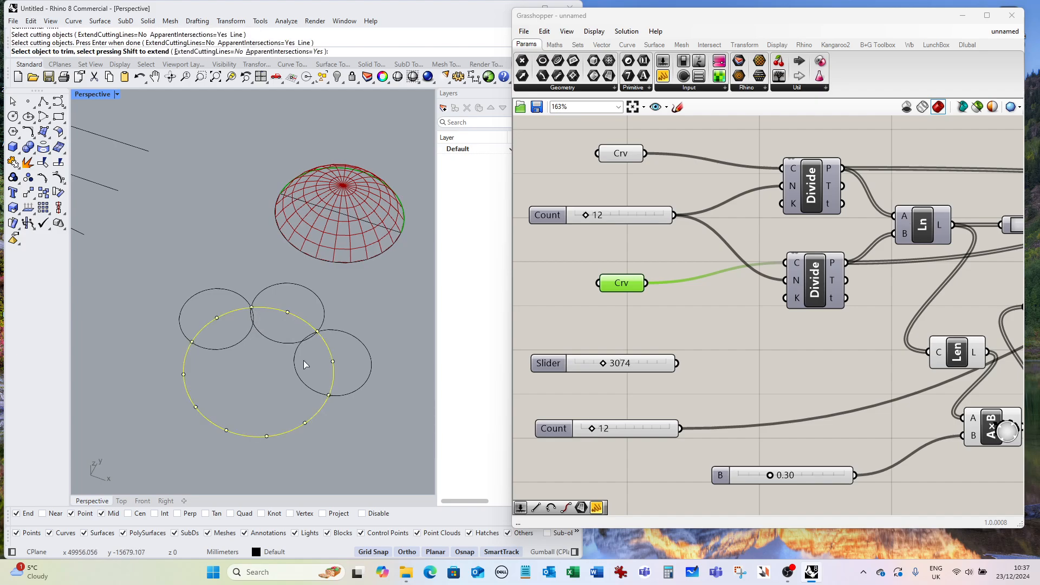
click(267, 336)
click(244, 336)
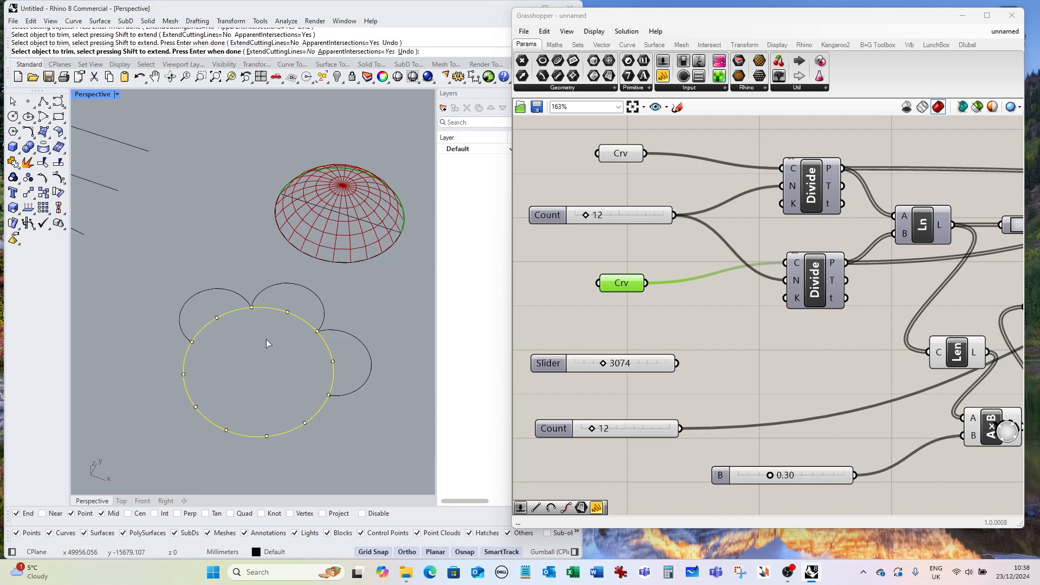
key(Return)
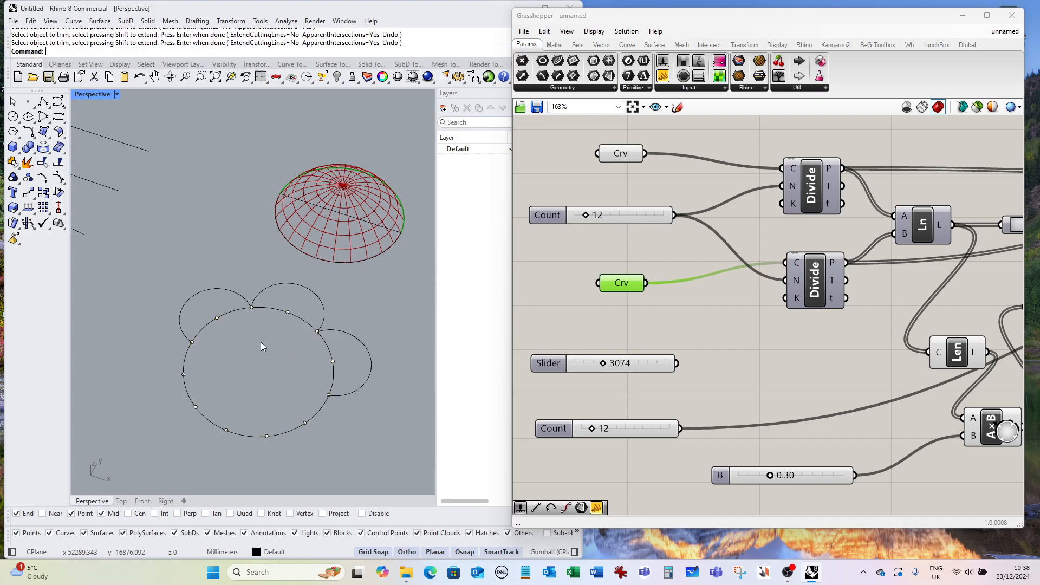
Join the three trimmed arcs into one open curve.
text(j)
key(Return)
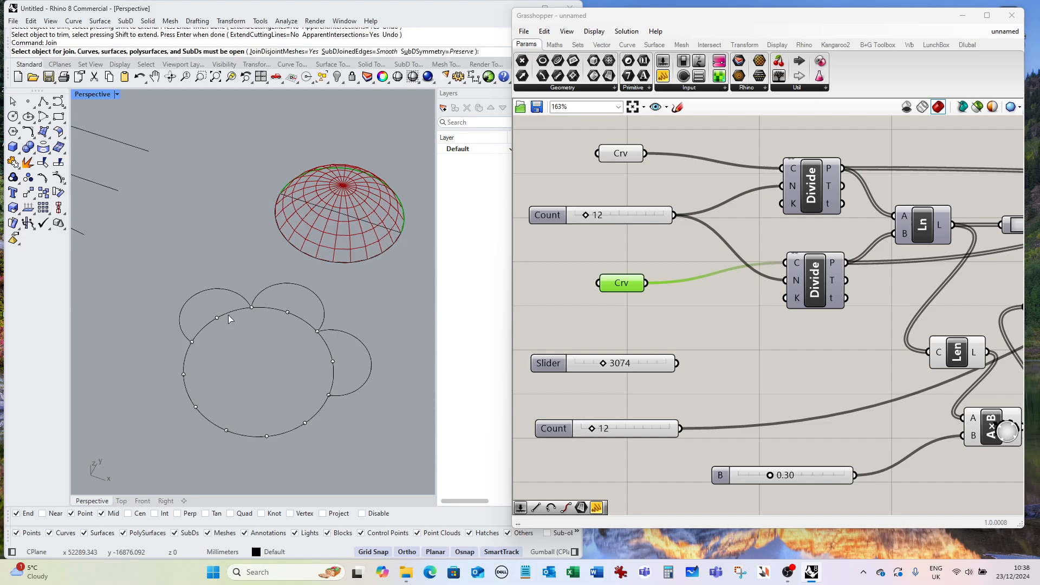
click(240, 295)
click(282, 288)
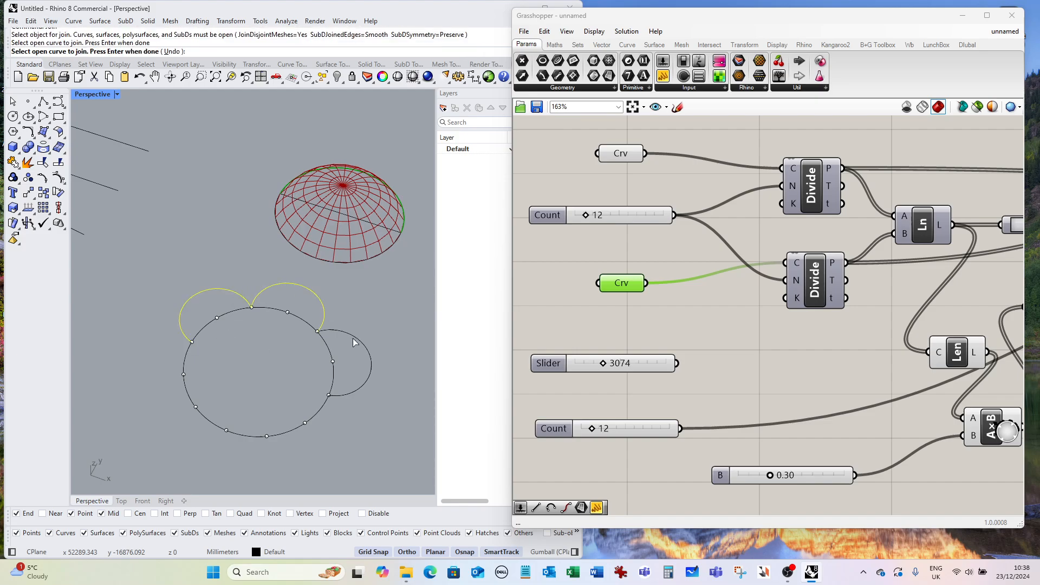
click(353, 341)
key(Return)
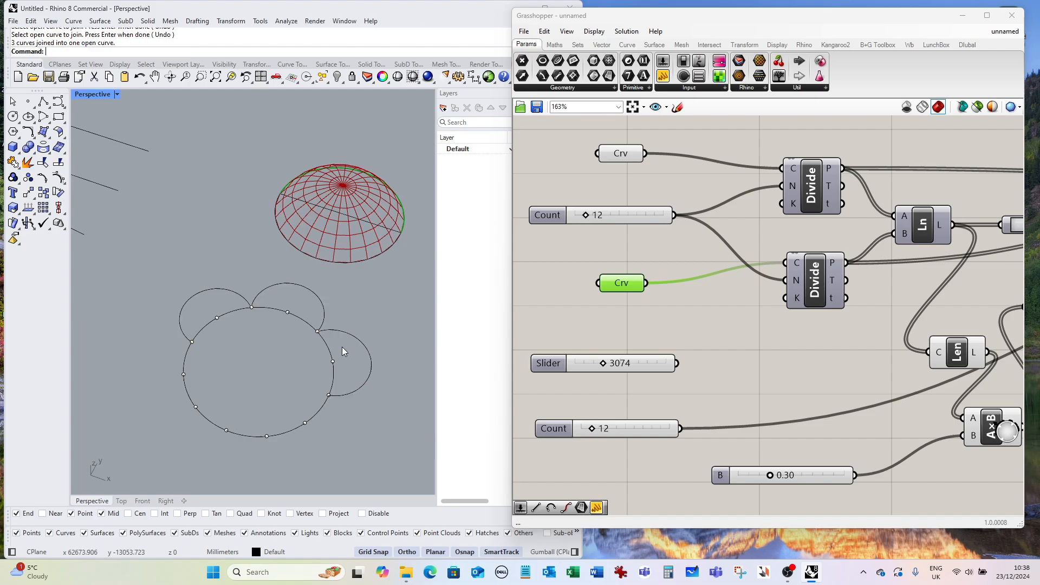
Mirror a copy of the joined arcs across a line through two division points of the large circle.
text(Mirror)
key(Return)
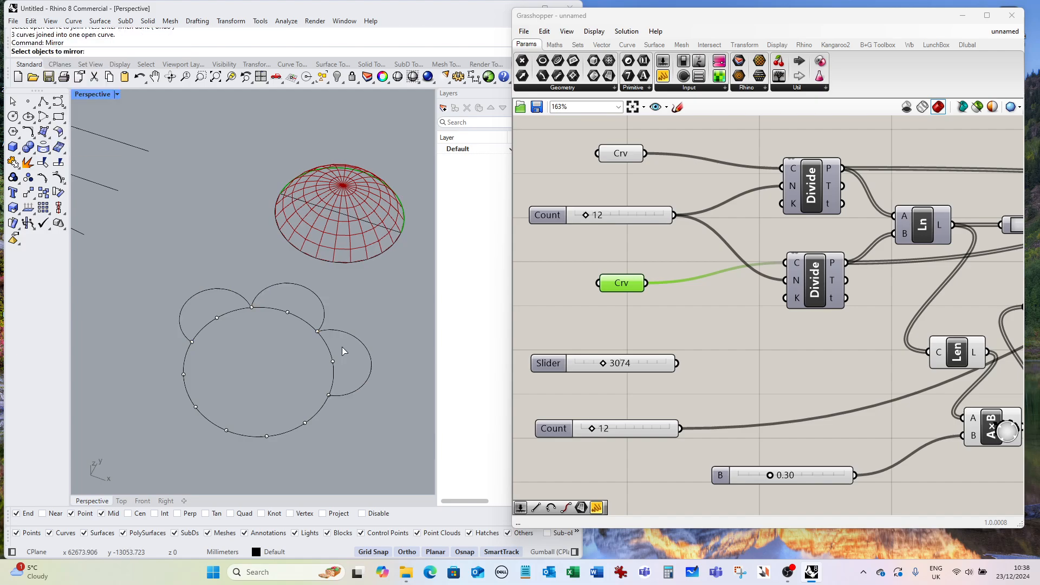
click(232, 294)
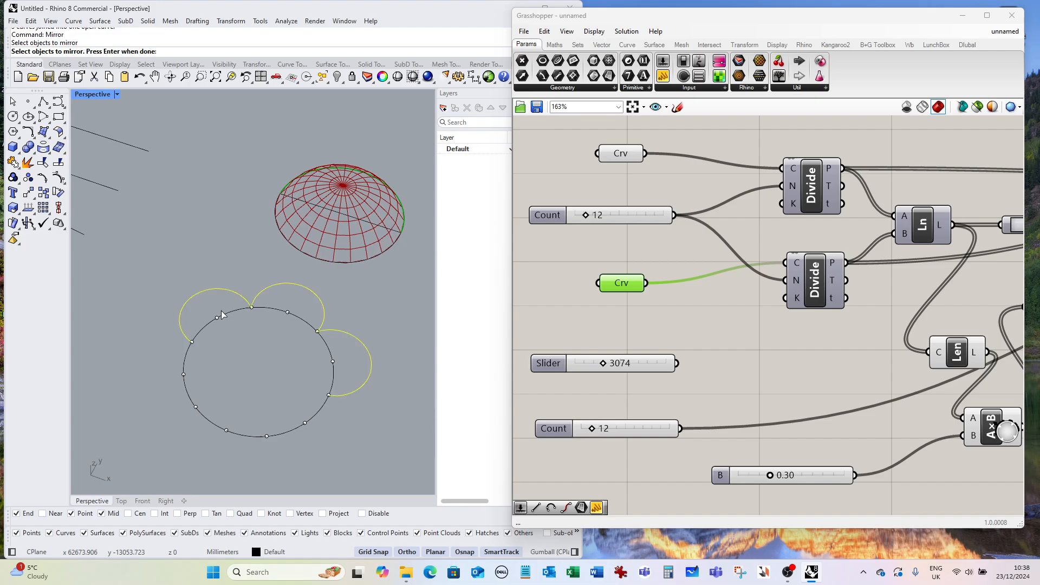
key(Return)
click(189, 339)
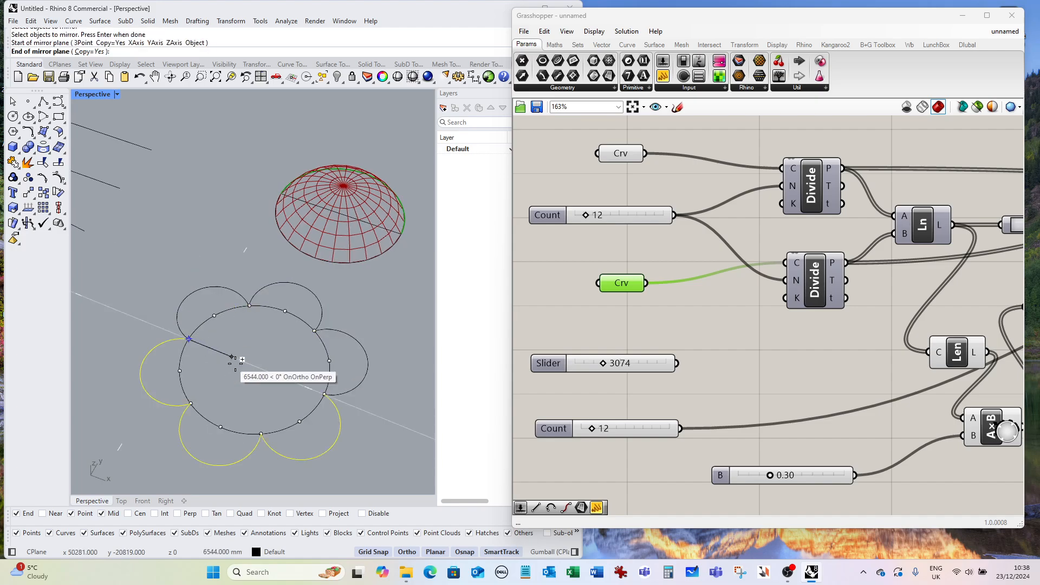
click(334, 398)
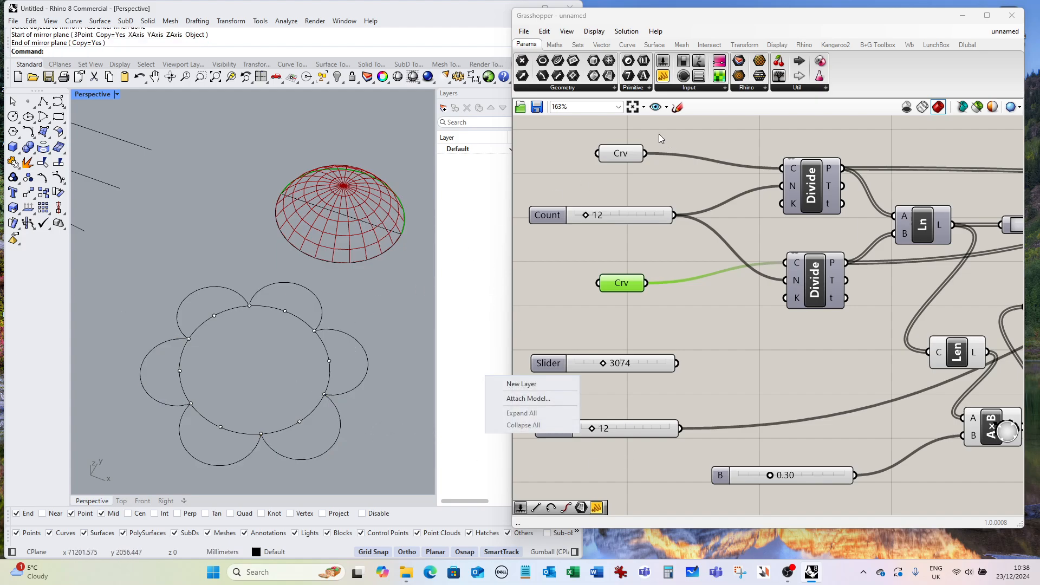
Clear the stored values of both Crv curve parameters.
right_click(630, 154)
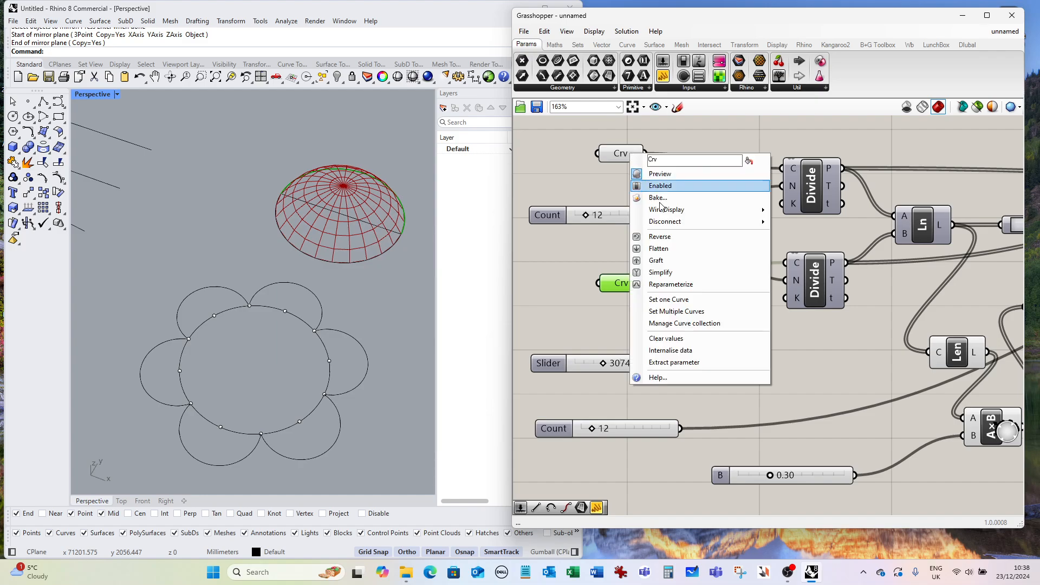
click(693, 340)
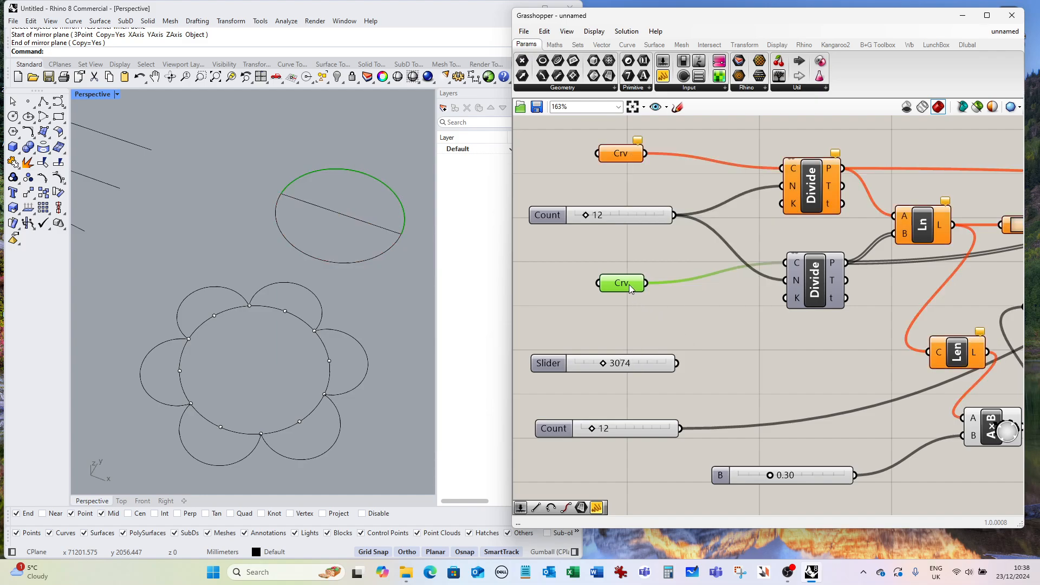
right_click(631, 285)
click(671, 431)
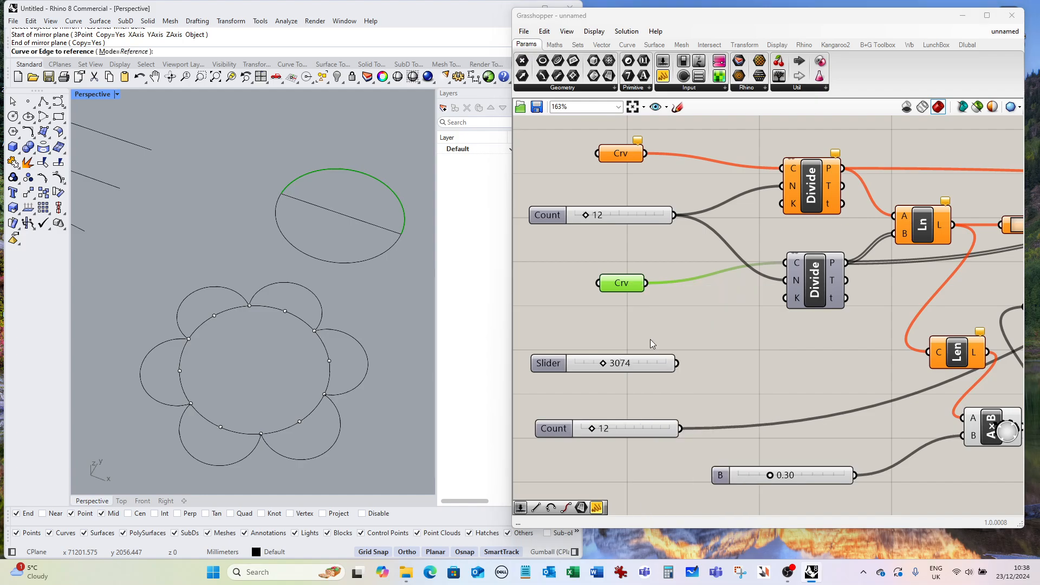
click(658, 261)
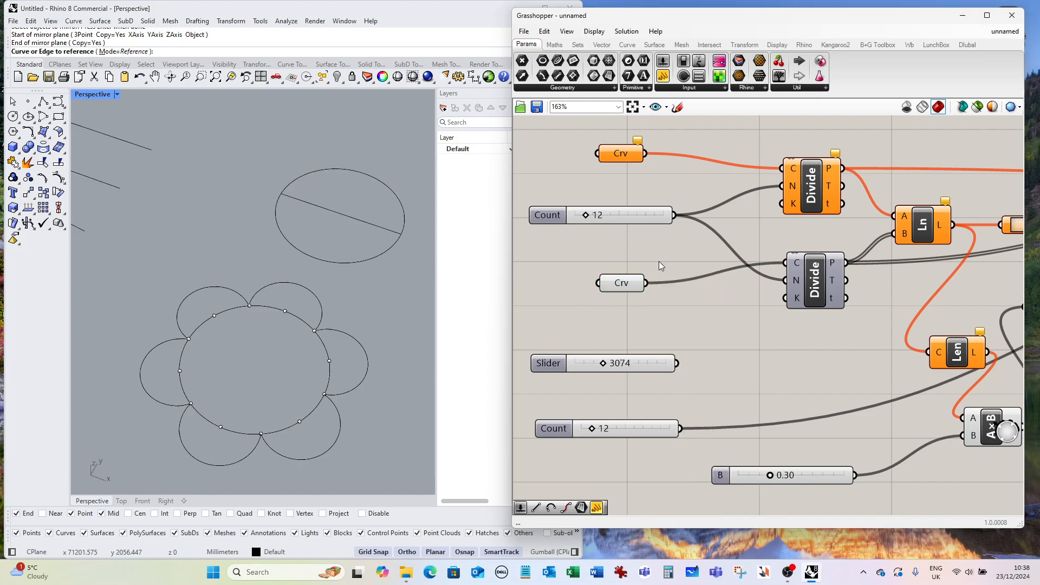
right_click(615, 283)
click(657, 466)
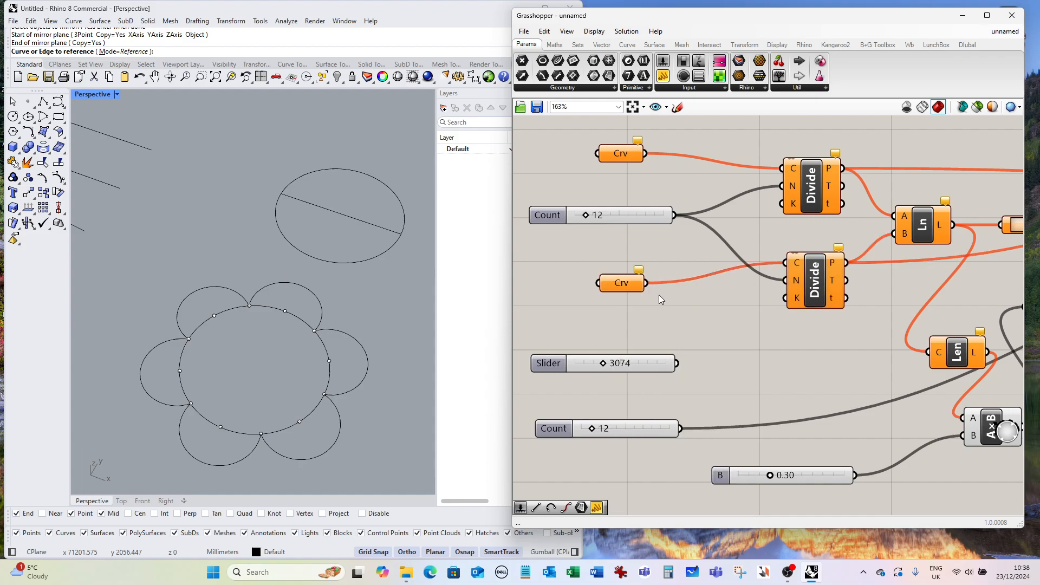
Reference the mirrored arcs in the first Crv parameter and the original joined arcs in the second Crv parameter.
right_click(618, 155)
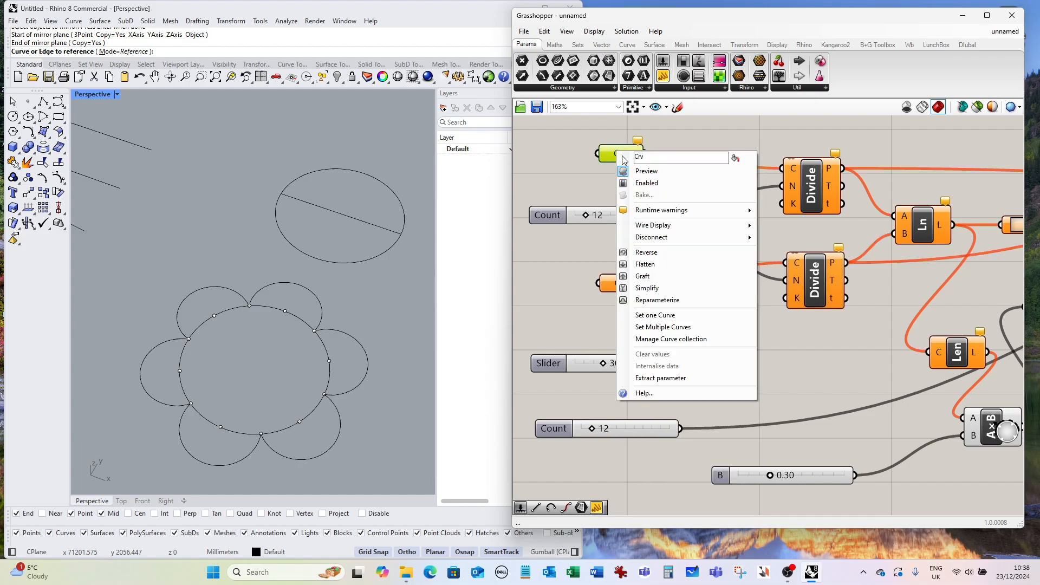
click(662, 316)
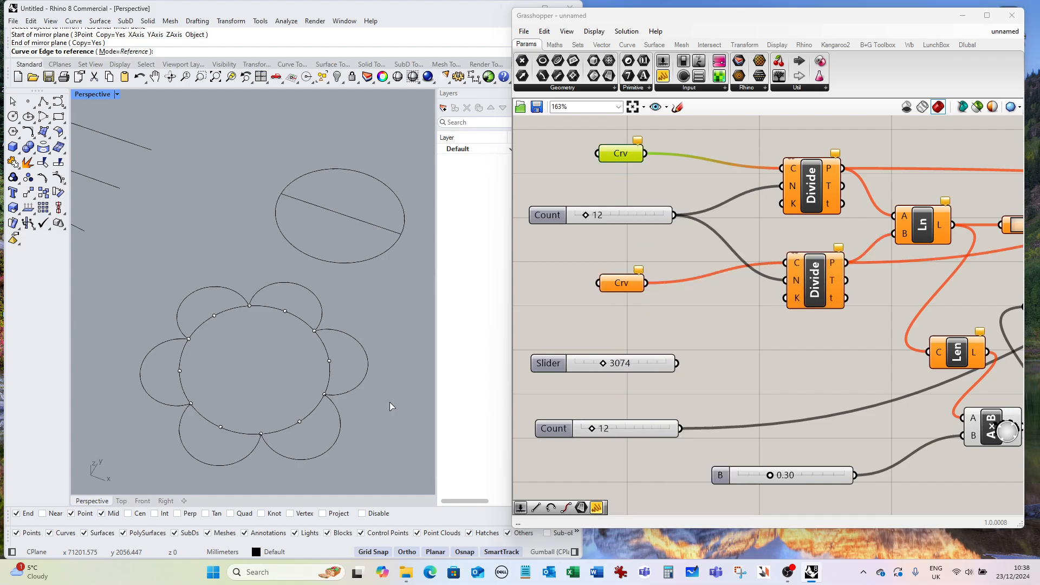
click(330, 449)
click(623, 286)
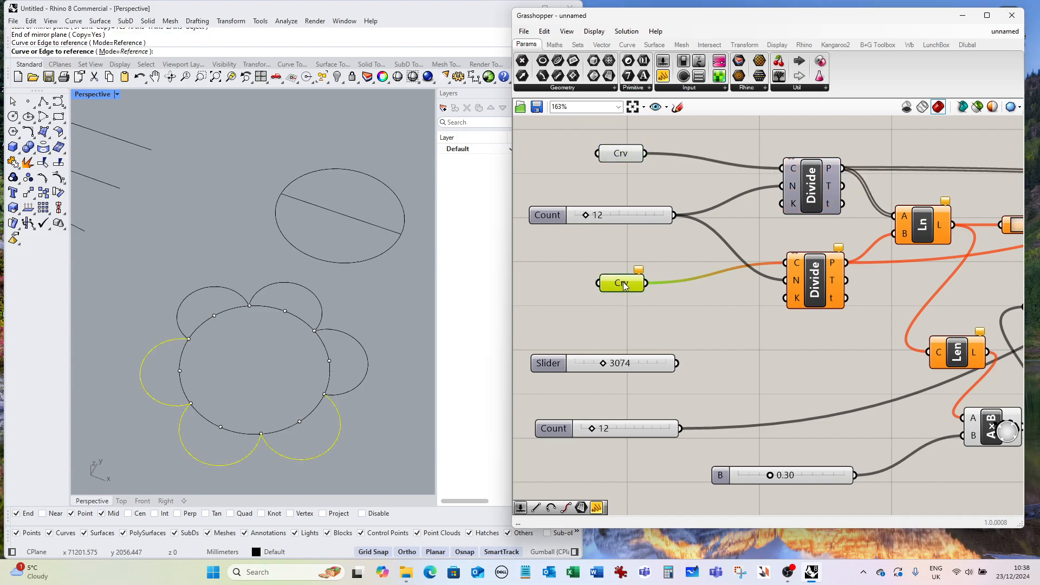
right_click(623, 286)
click(669, 447)
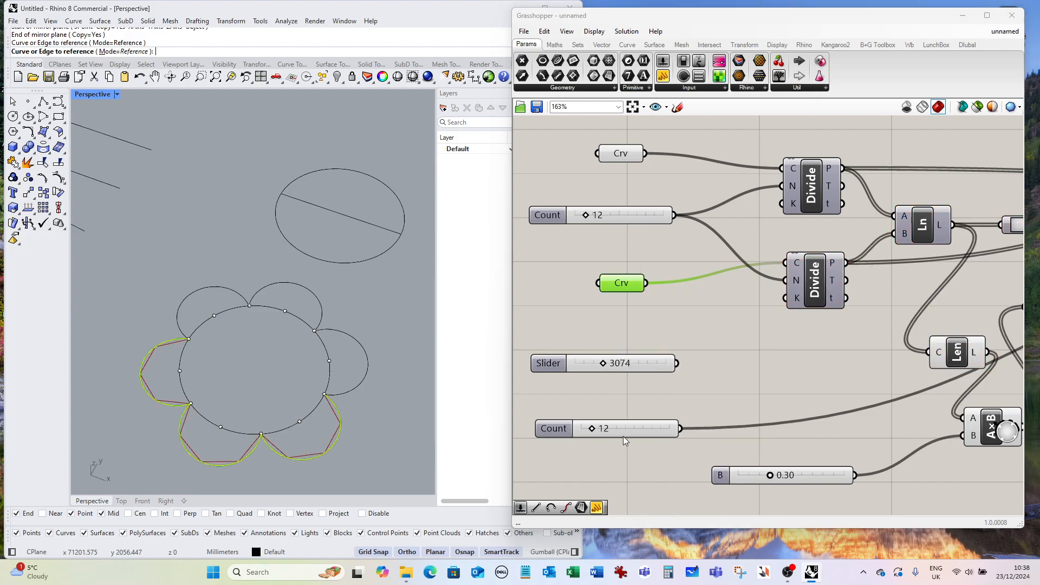
click(364, 383)
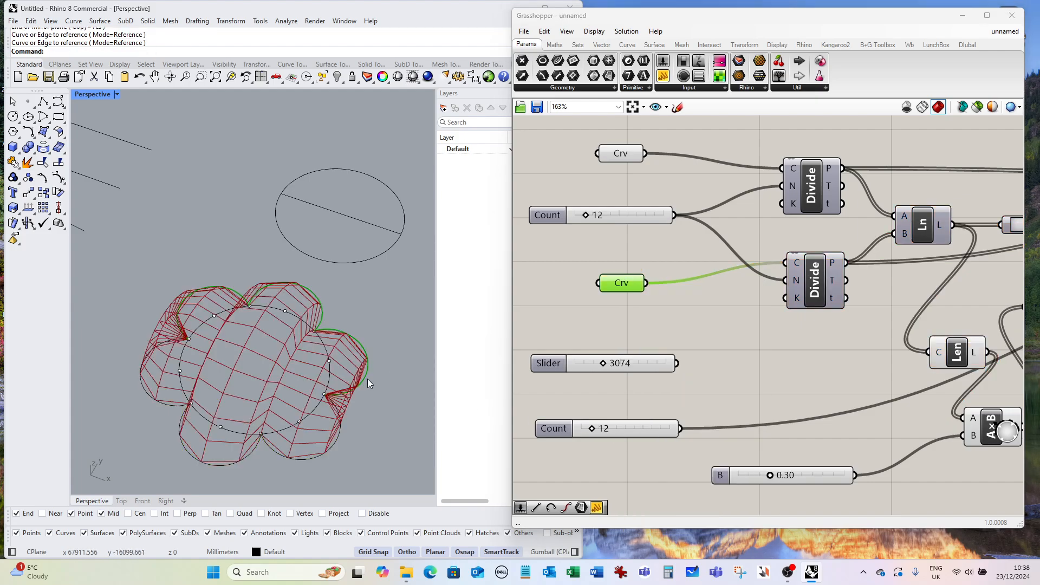
Set the second Count slider to 11.
right_drag(385, 364, 383, 309)
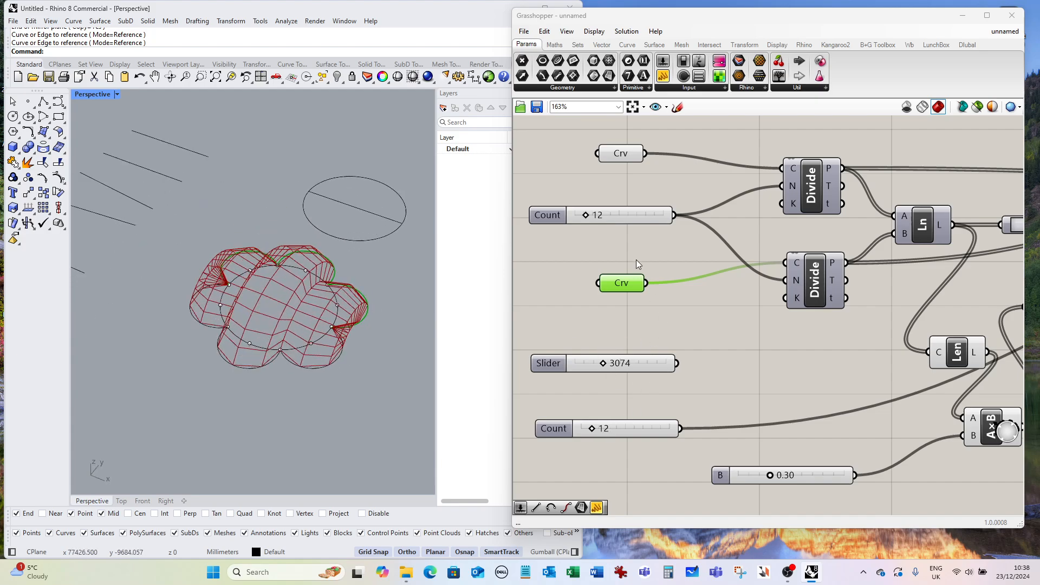
scroll(681, 378, down, 2)
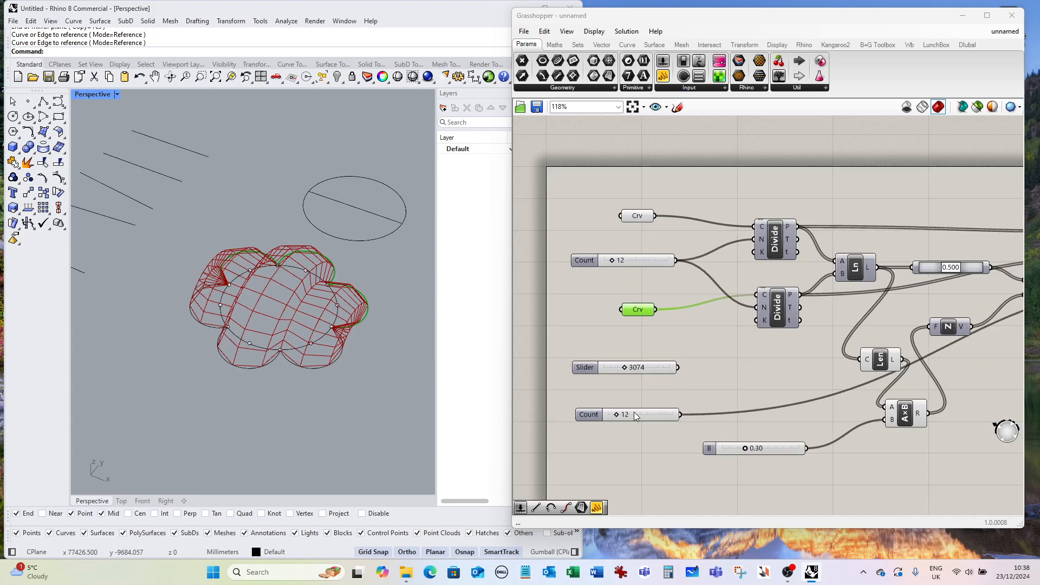
scroll(614, 415, up, 2)
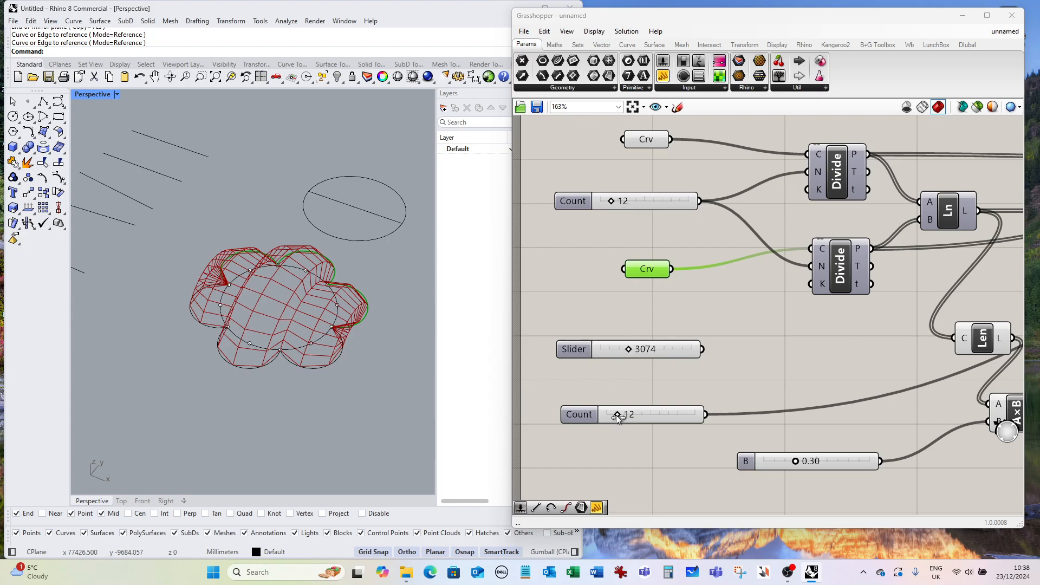
drag(617, 412, 619, 415)
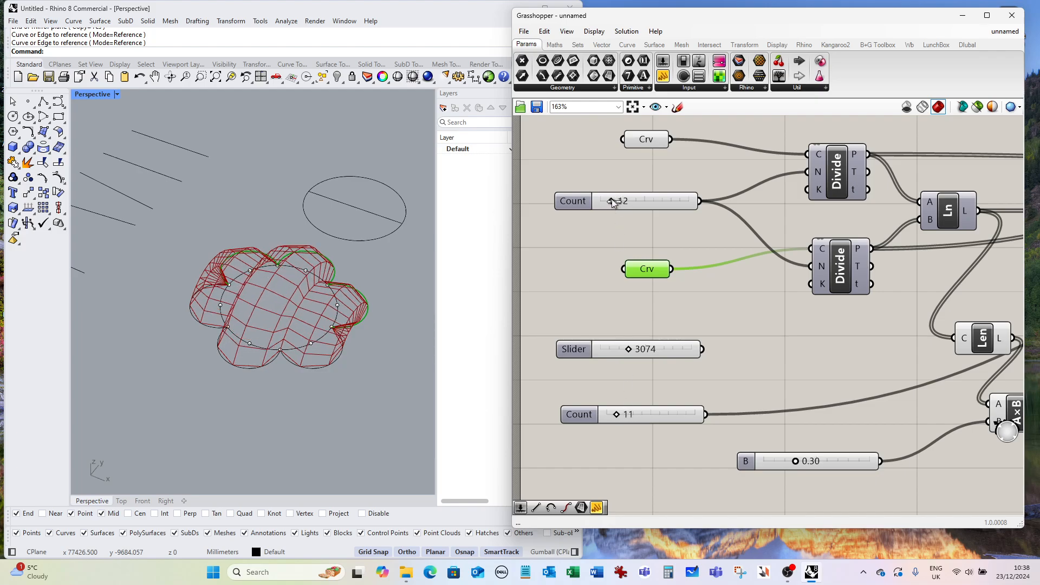
Set the first Count slider to 24.
drag(612, 200, 622, 203)
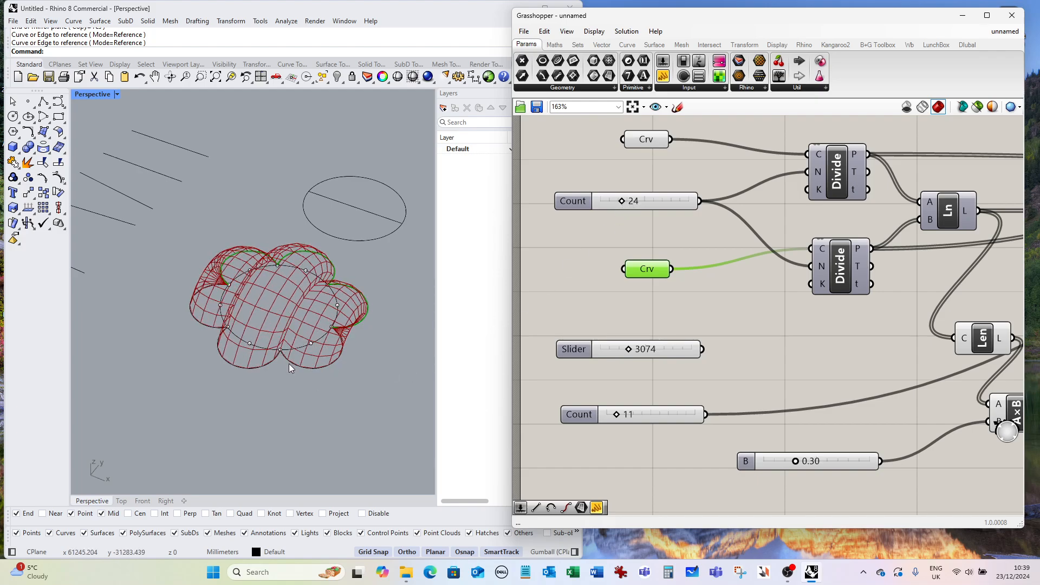
scroll(278, 356, up, 10)
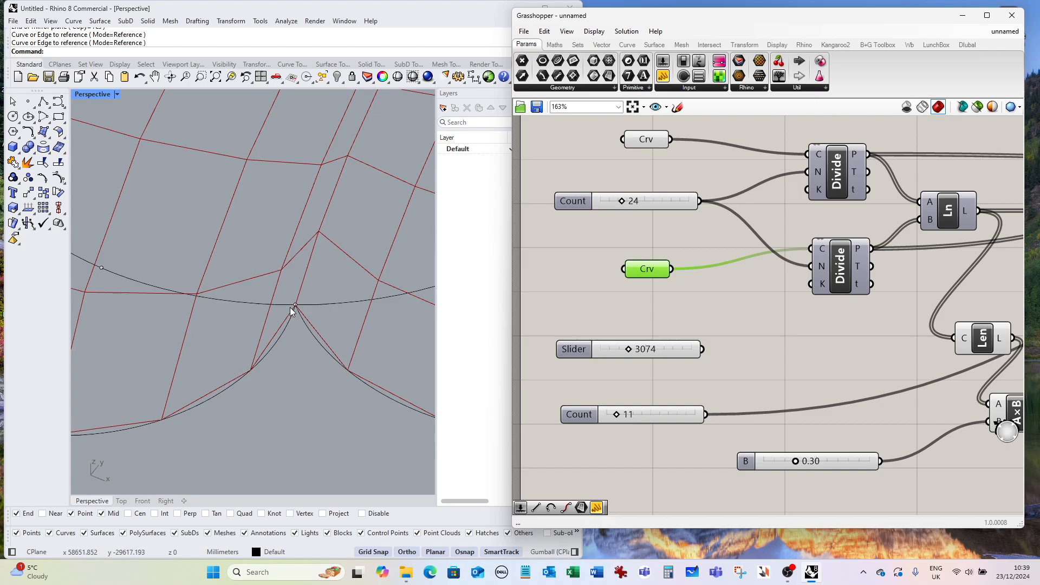
scroll(293, 308, down, 10)
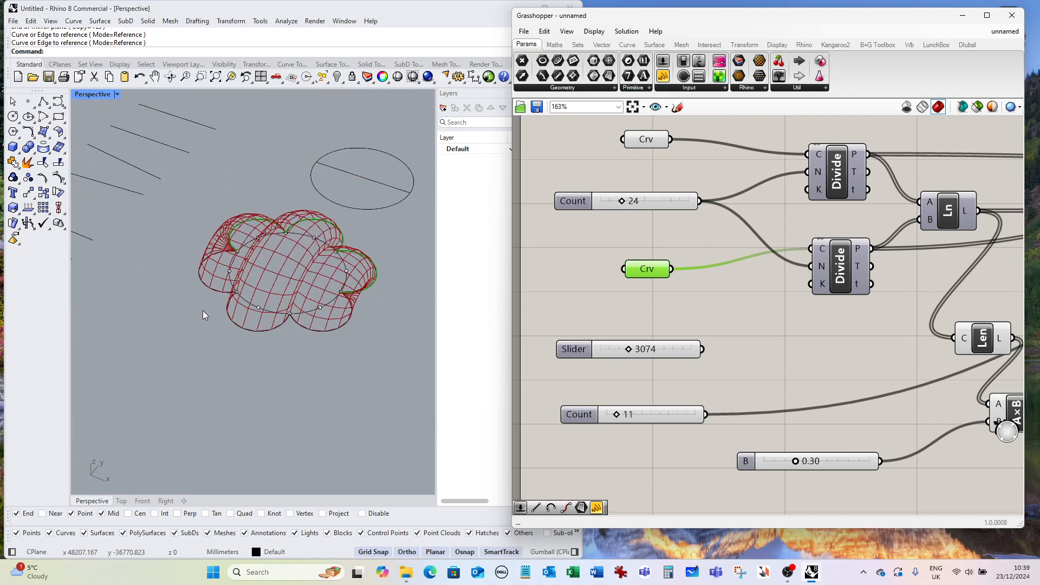
right_drag(265, 351, 278, 365)
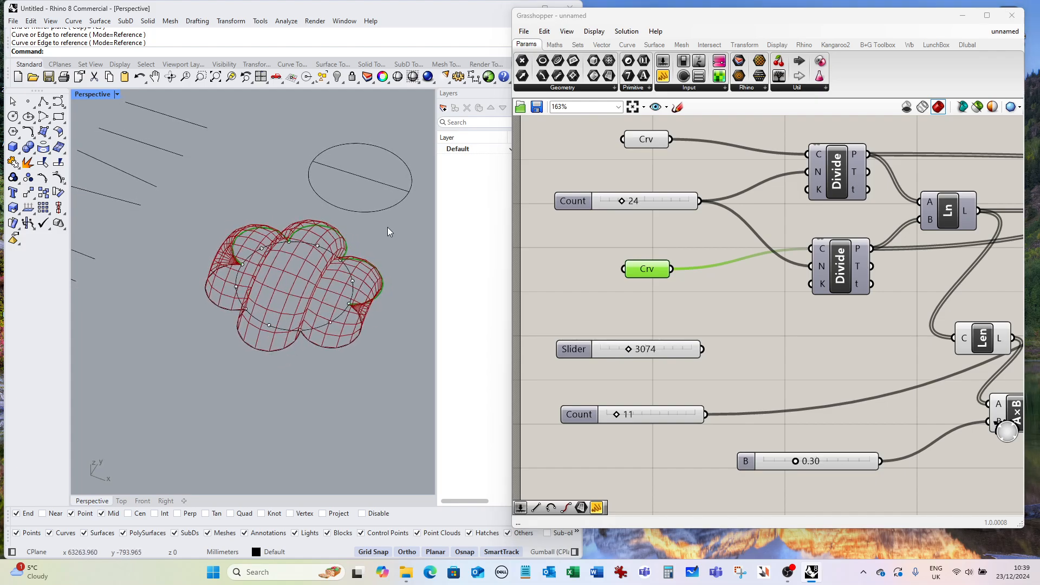
Flip the direction of the mirrored joined-arc curve in Rhino.
click(347, 244)
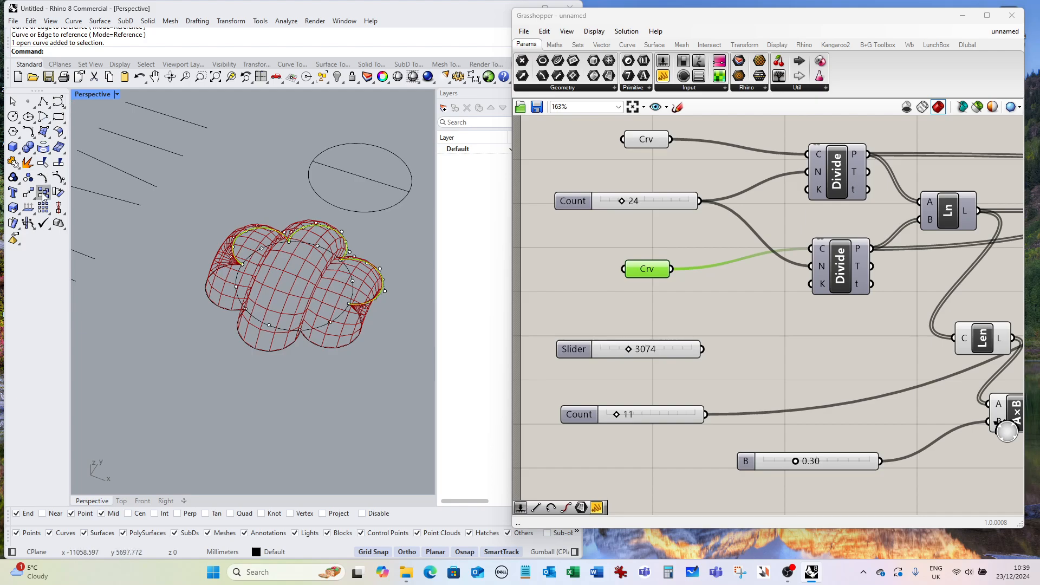
click(28, 207)
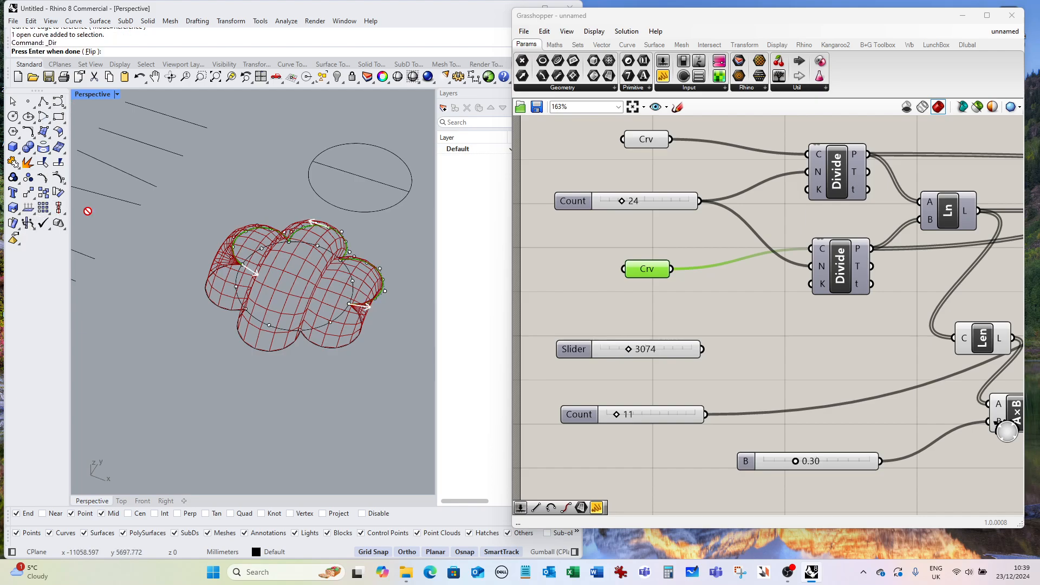
click(349, 305)
key(Return)
right_drag(376, 325, 353, 329)
click(646, 313)
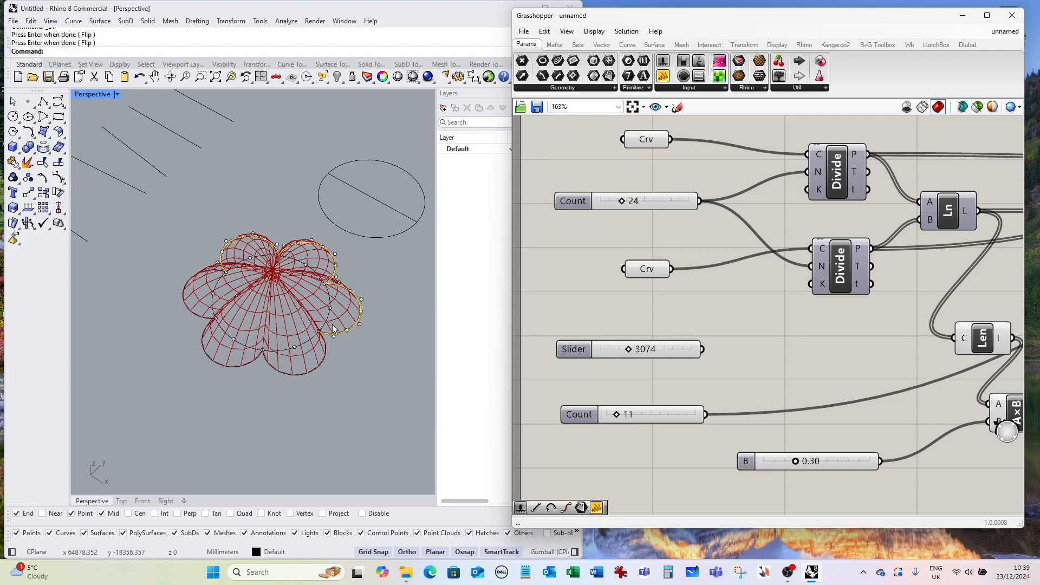
Add a Loft component and connect the Arc output to its curves input.
scroll(293, 290, down, 3)
right_drag(294, 291, 343, 352)
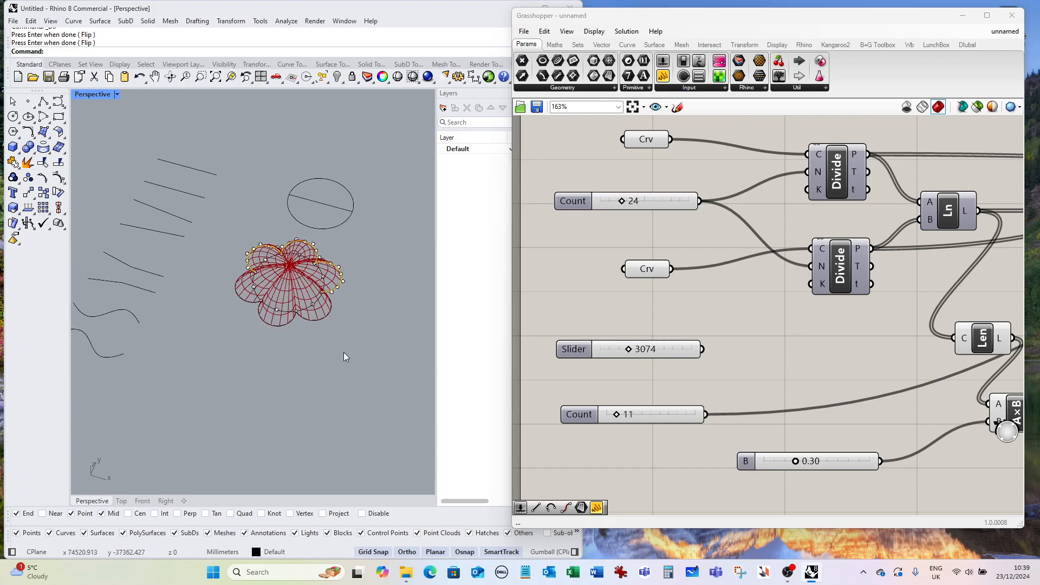
scroll(291, 278, up, 3)
right_drag(292, 277, 278, 305)
scroll(626, 272, down, 3)
scroll(603, 271, down, 2)
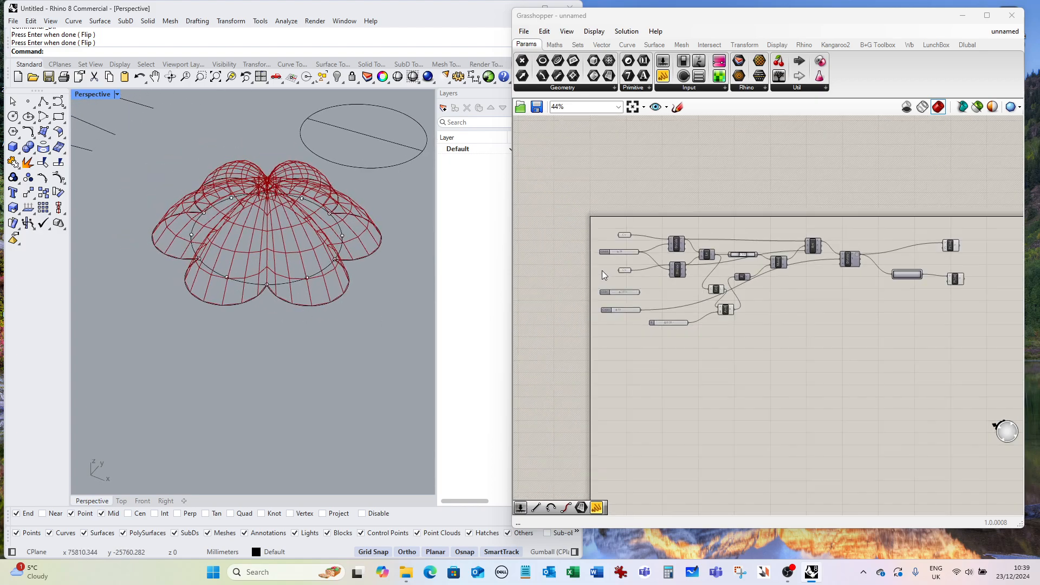
scroll(773, 246, up, 2)
scroll(781, 250, up, 2)
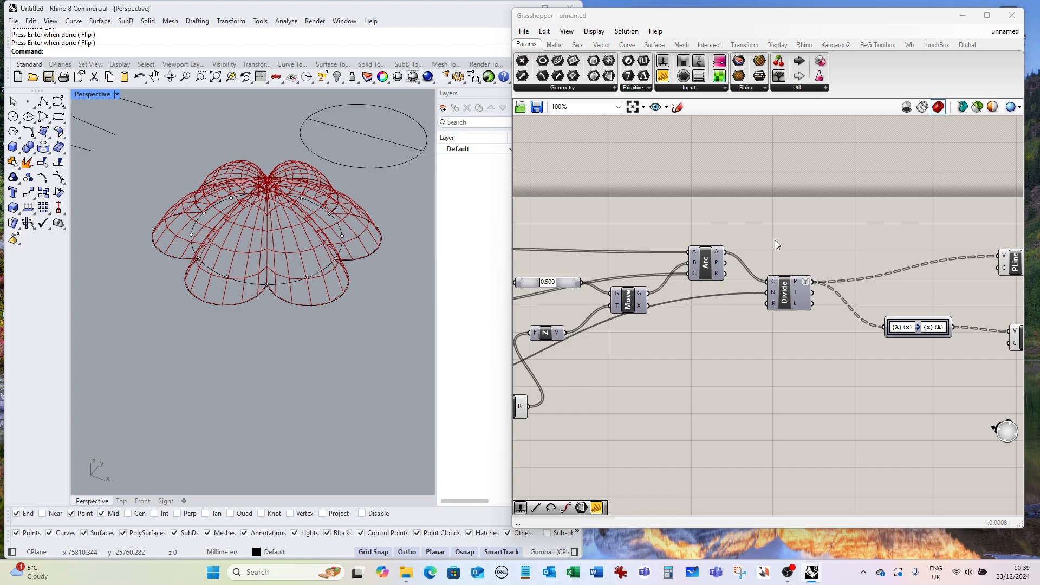
double_click(782, 230)
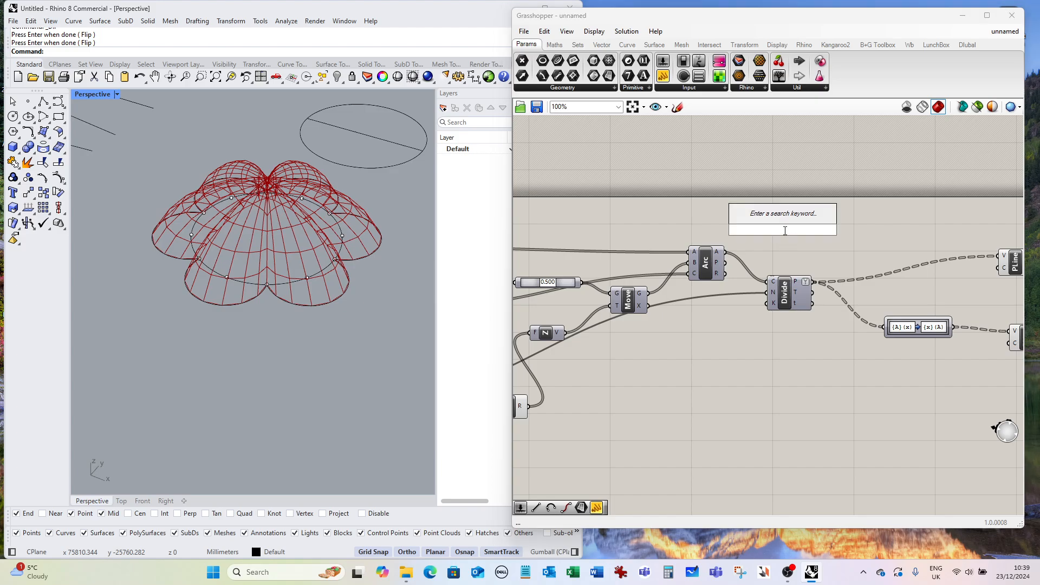
text(loft)
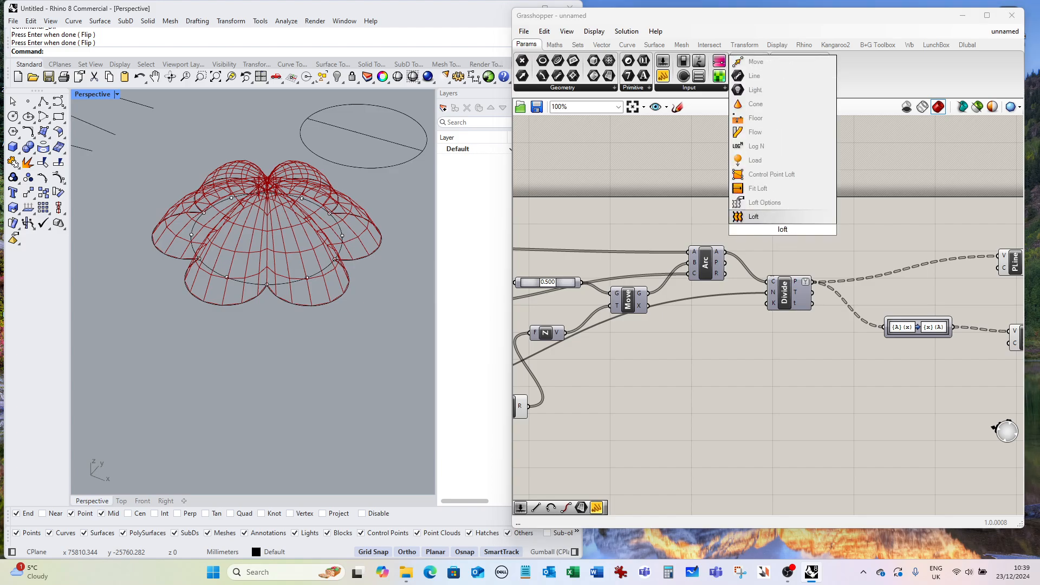
click(766, 216)
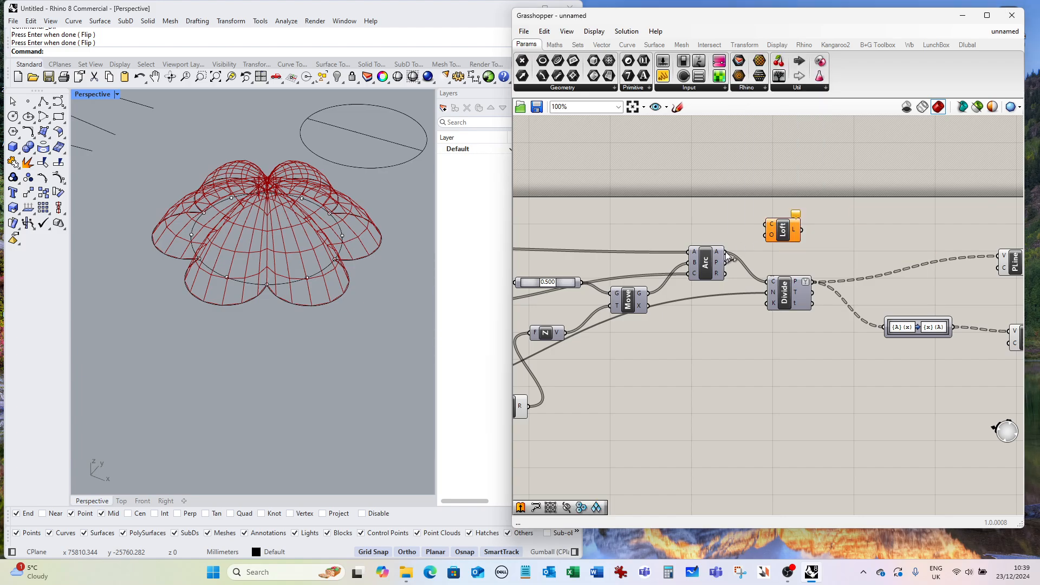
drag(727, 252, 765, 224)
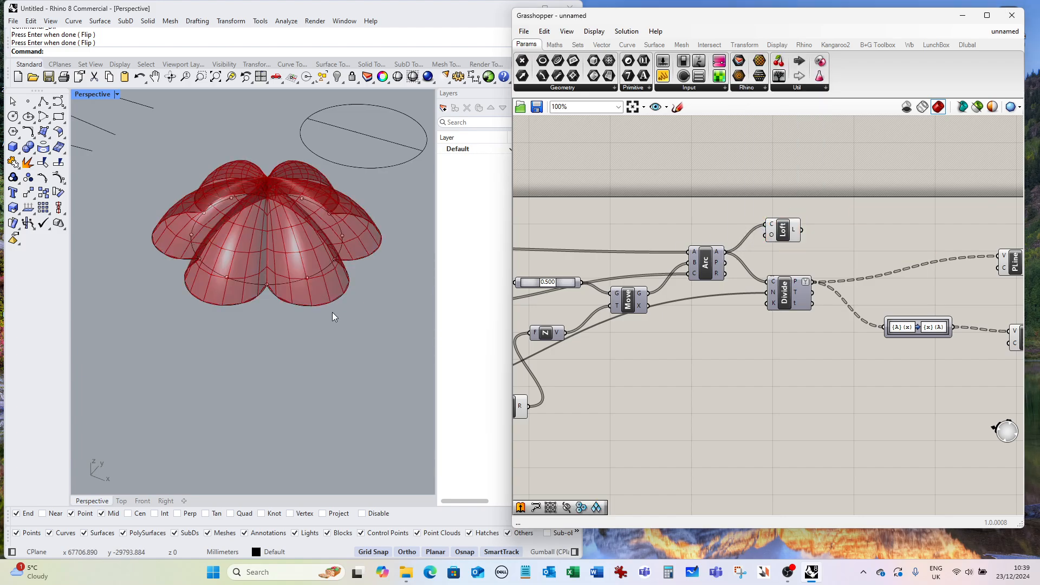
Examine the lofted vault in the viewport and the whole Grasshopper definition.
right_drag(333, 314, 302, 346)
scroll(280, 325, down, 2)
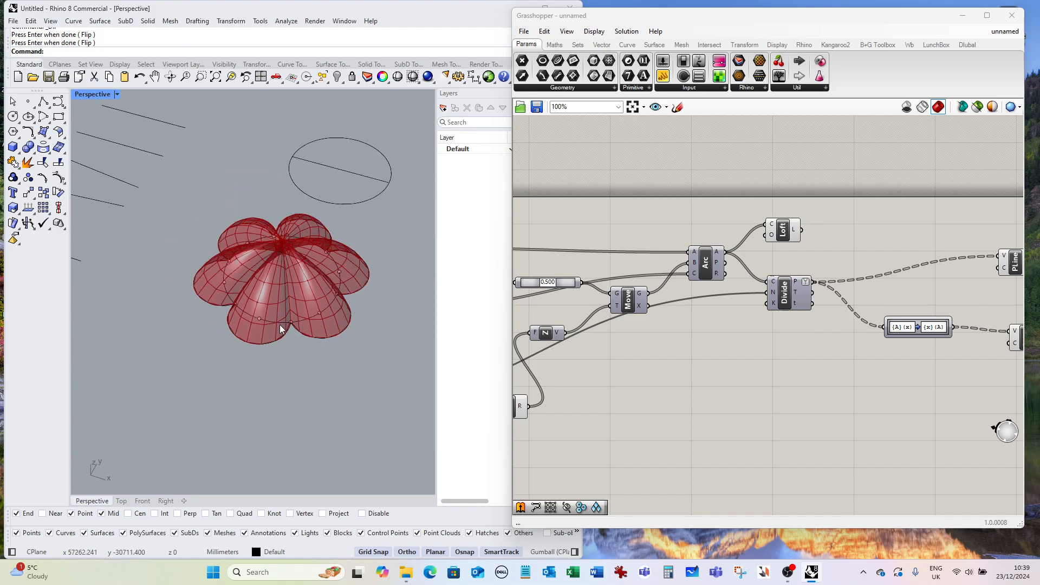
scroll(298, 321, down, 2)
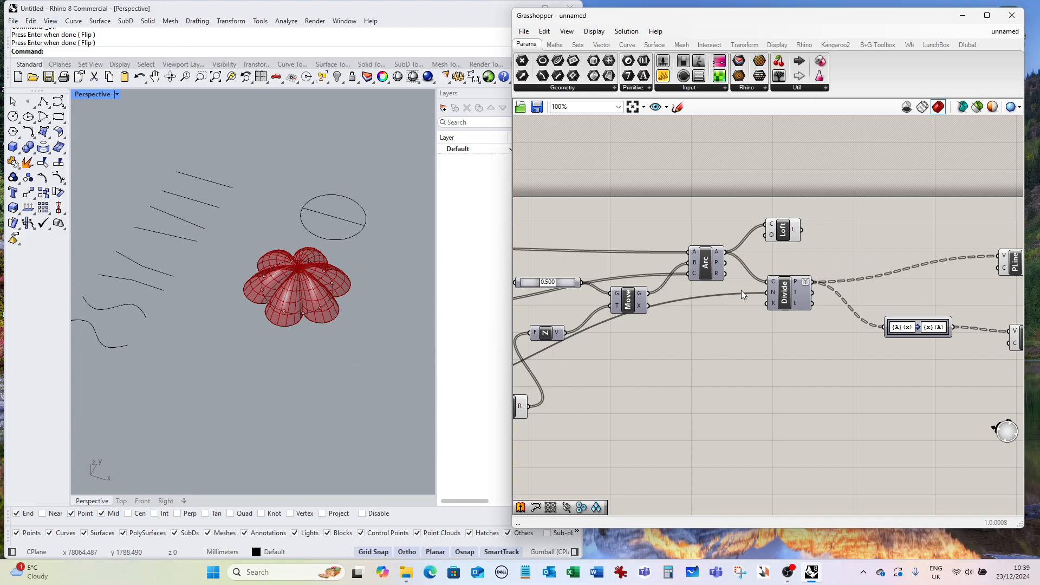
scroll(741, 291, down, 4)
scroll(681, 266, up, 2)
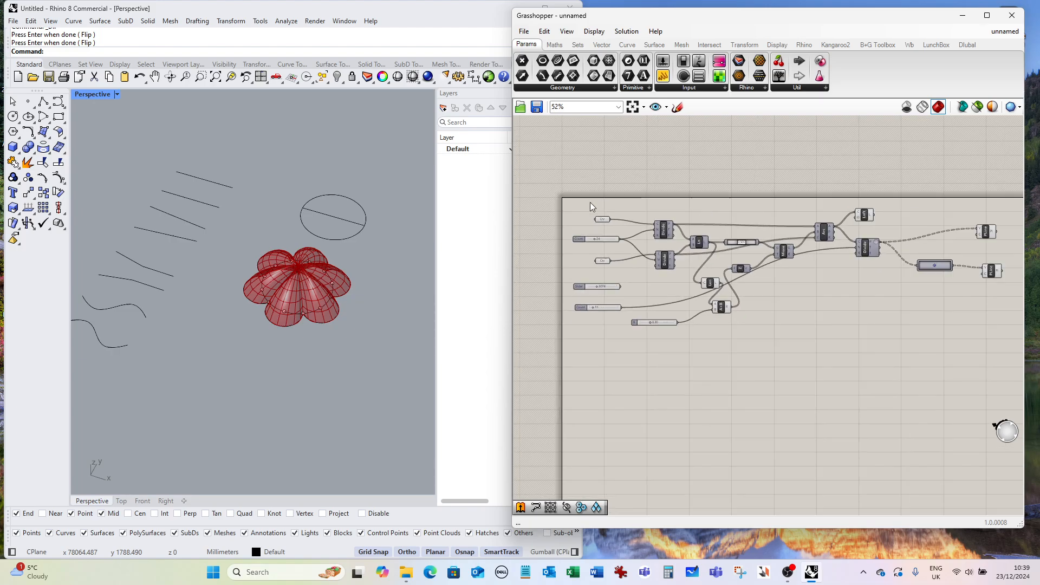